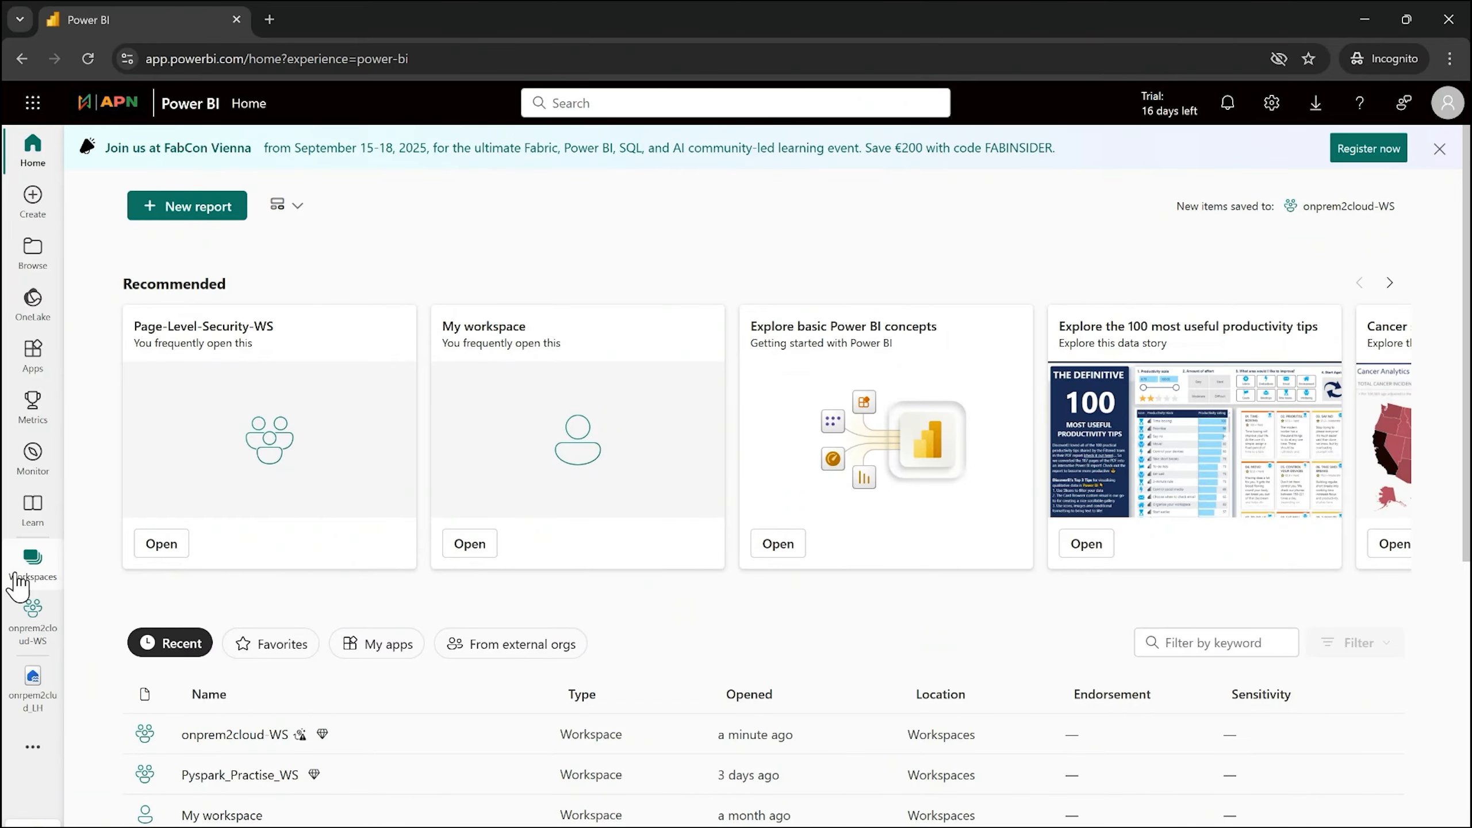
Create a new workspace named Automate_WS, expanding its advanced options before applying it
left_click(30, 574)
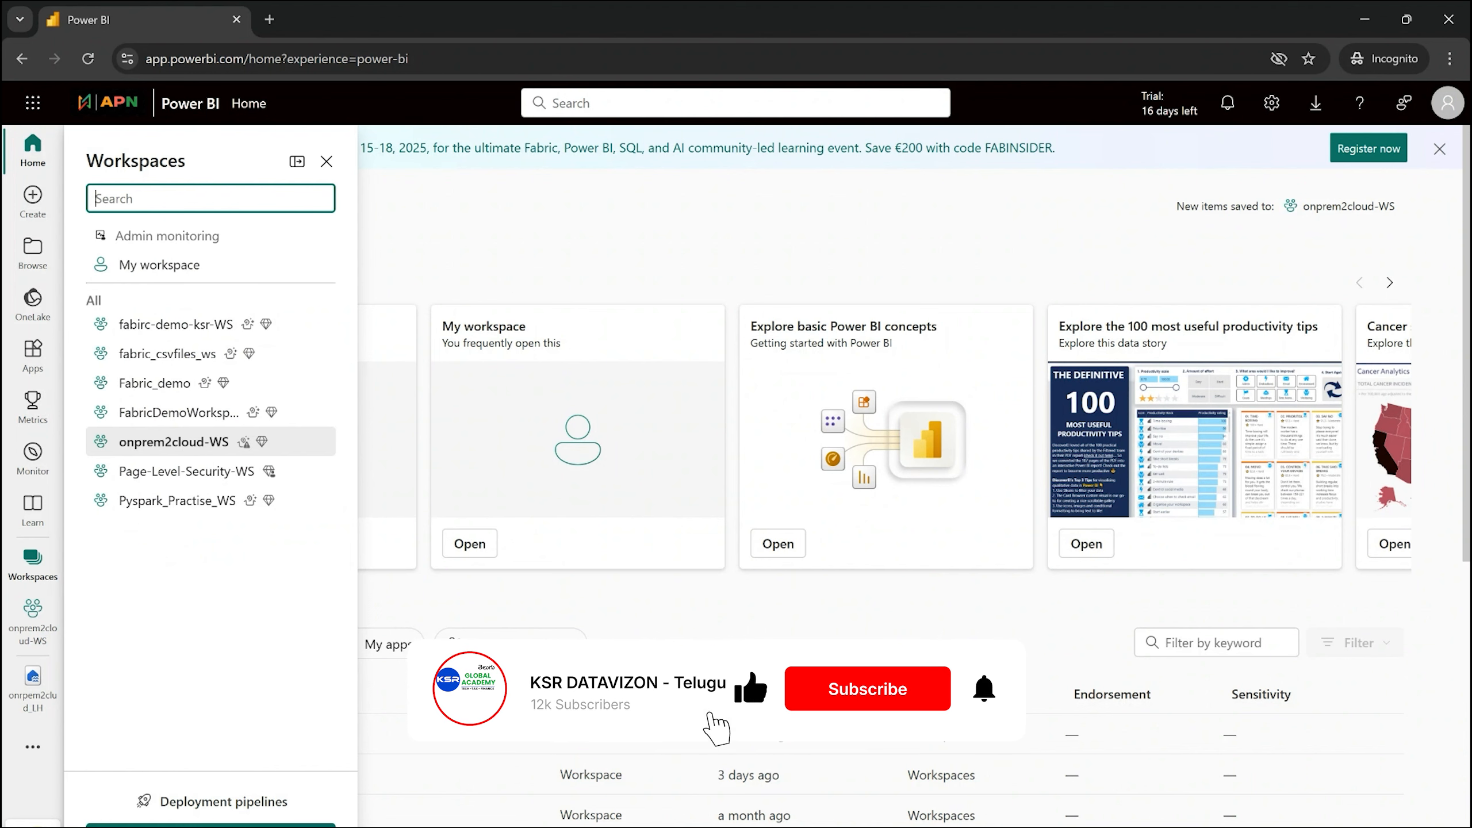
left_click(210, 826)
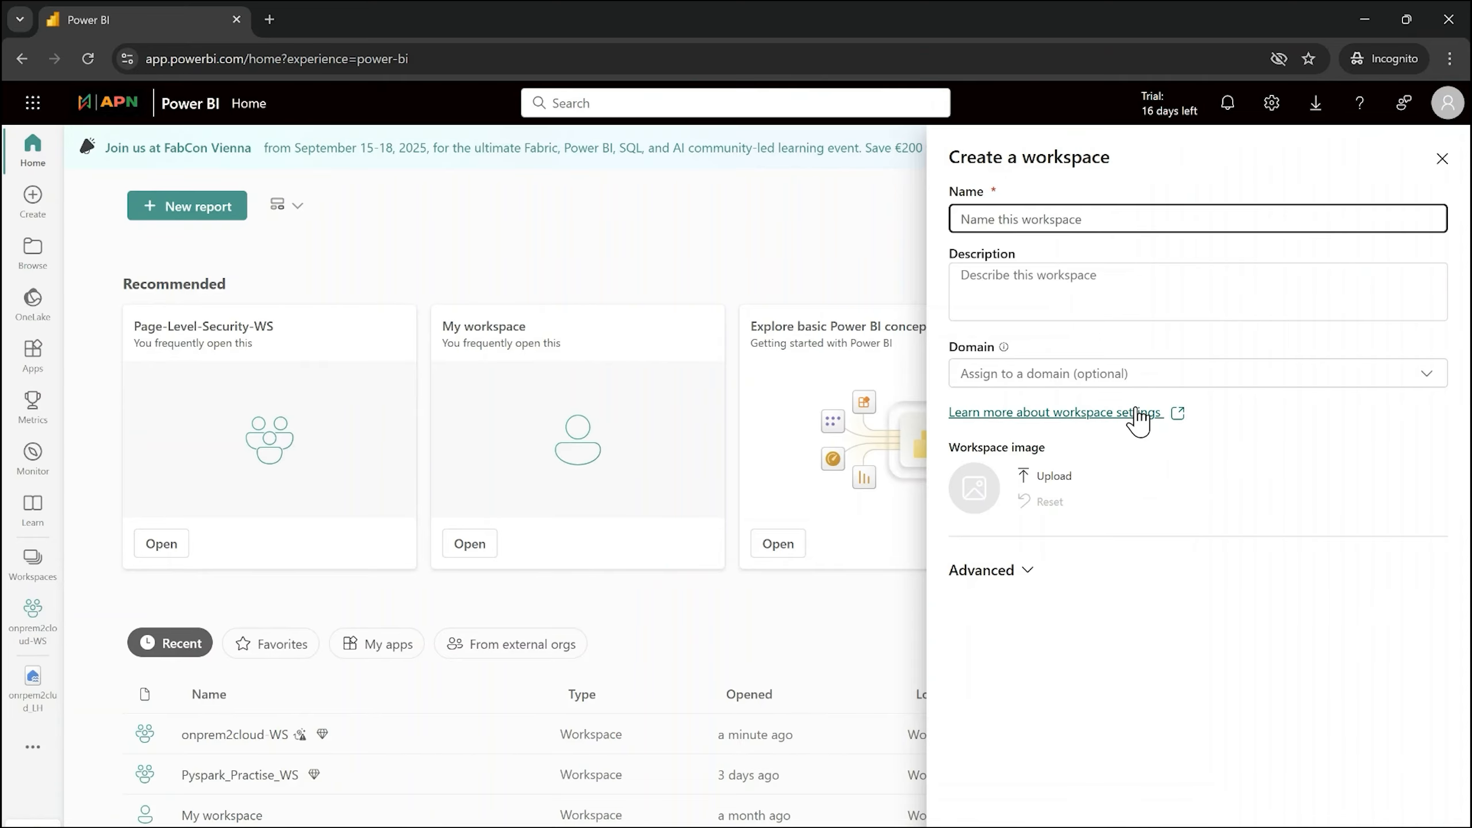
type("Au")
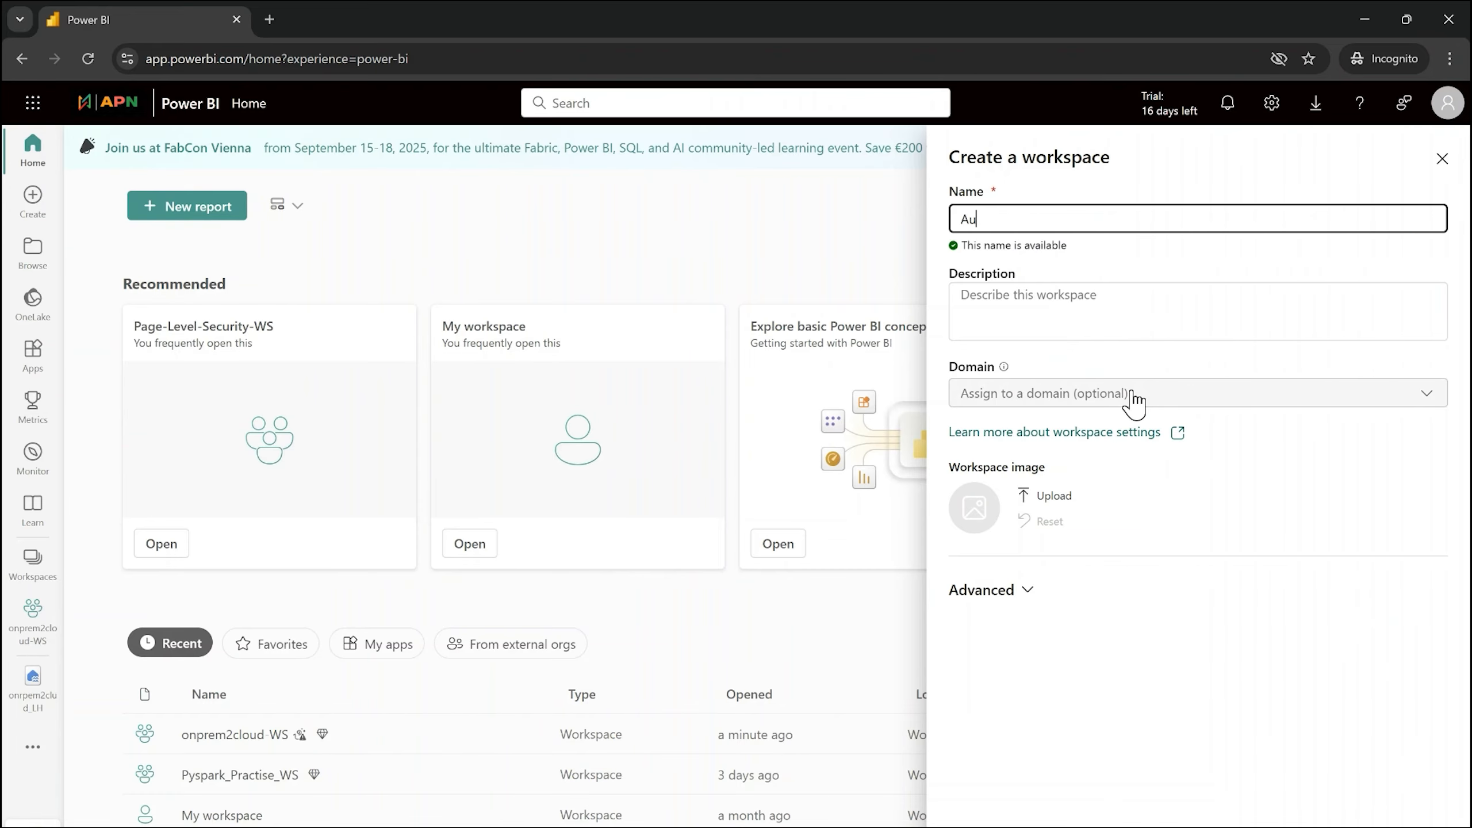
type("tomate+WS")
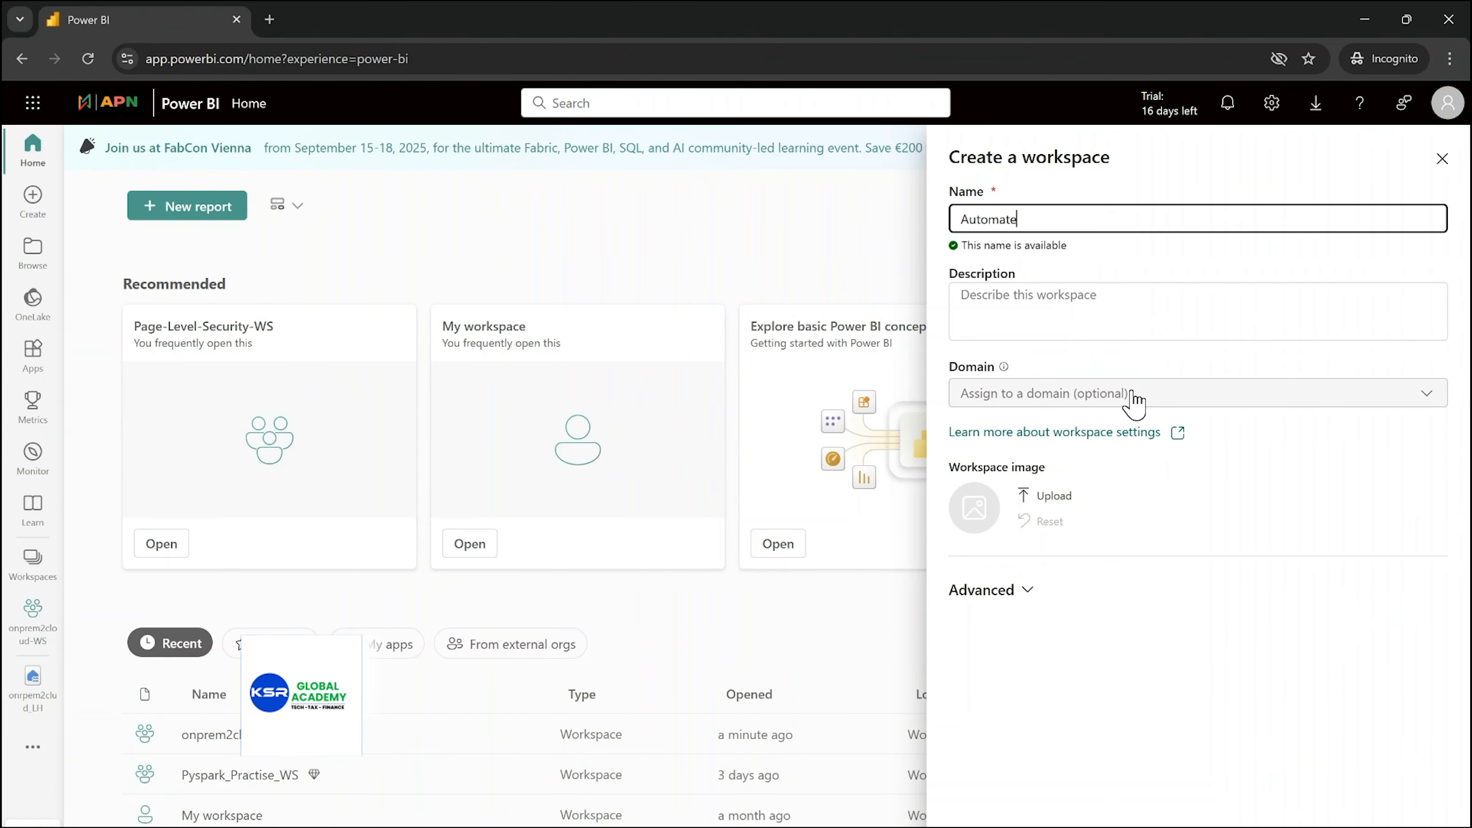
key("BackSpace")
key("BackSpace")
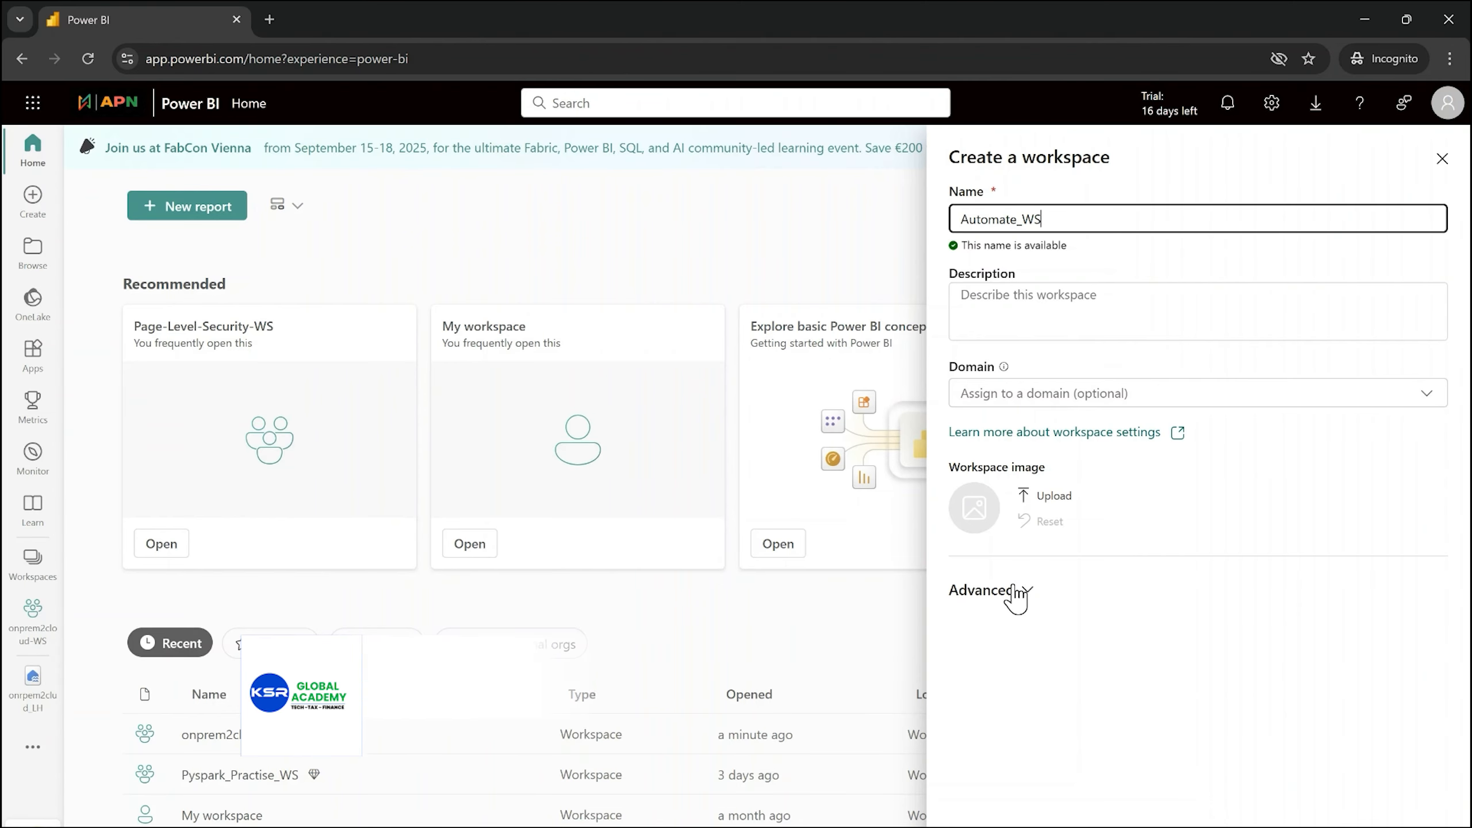
left_click(1024, 598)
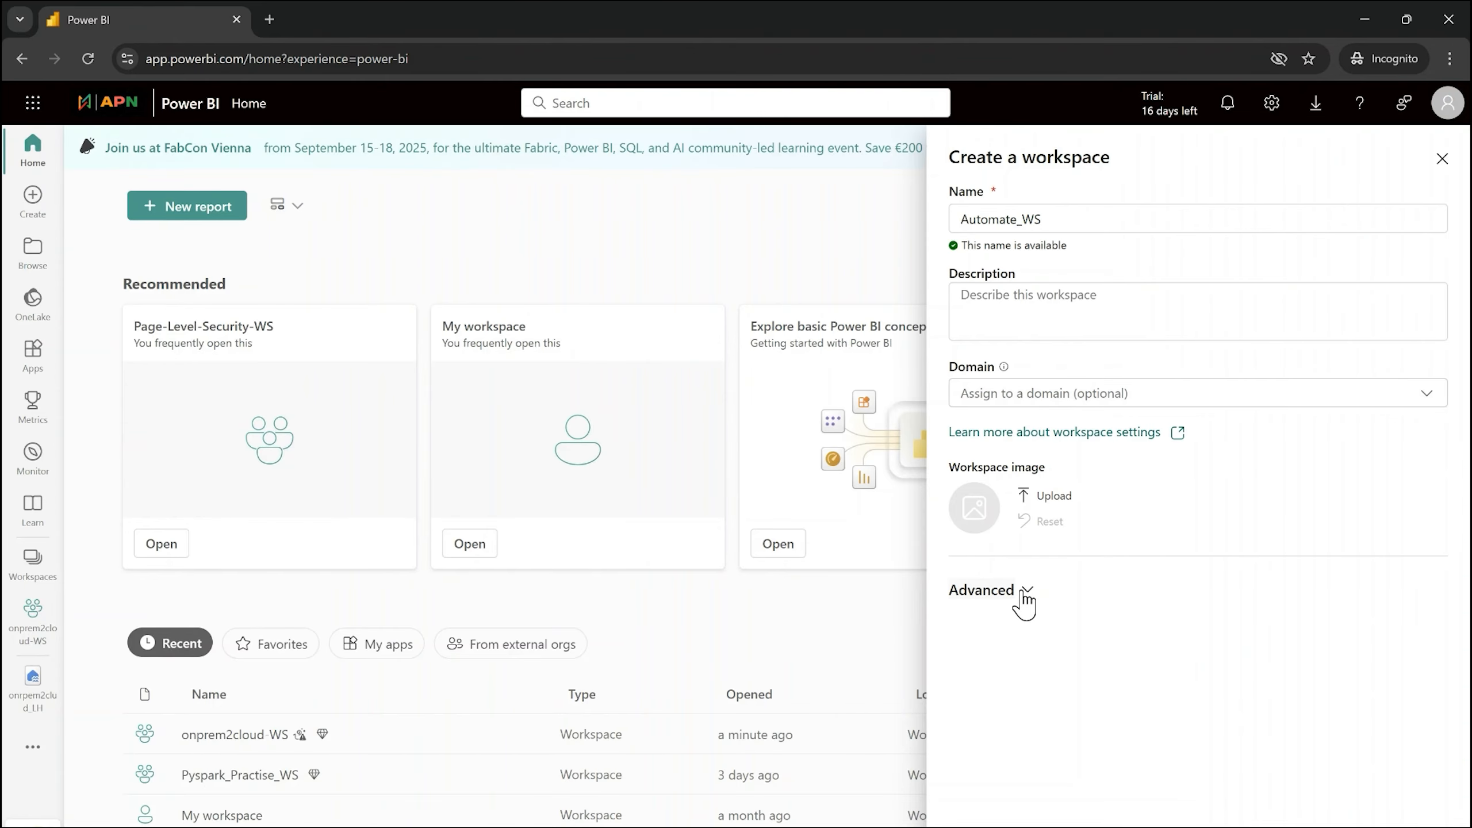
left_click(1026, 591)
scroll(1142, 486, "down", 5)
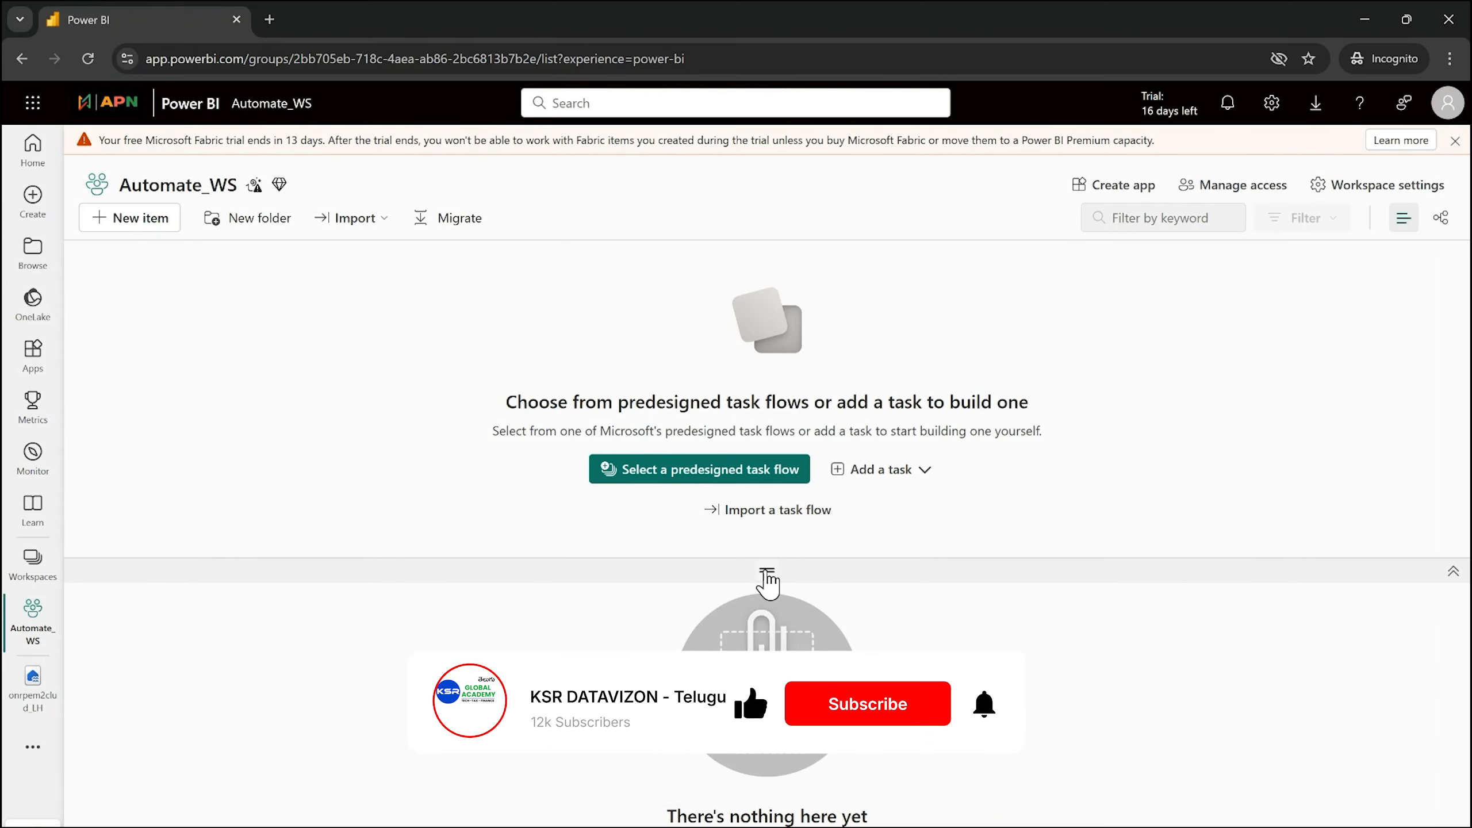
Collapse the workspace's task flow area and start a new Lakehouse item, filtering the item types by "lak"
left_click_drag(766, 571, 759, 287)
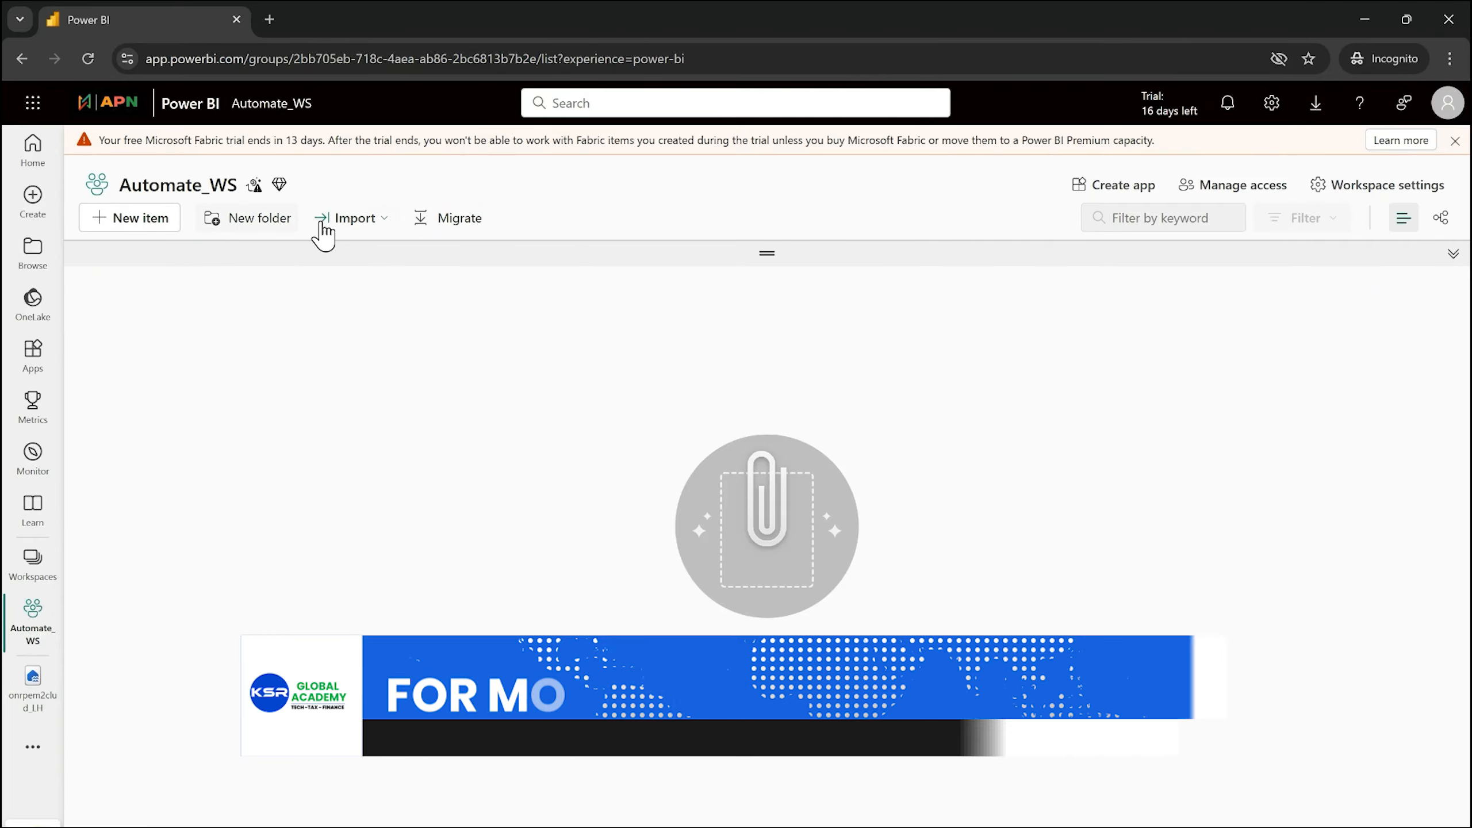
left_click(144, 218)
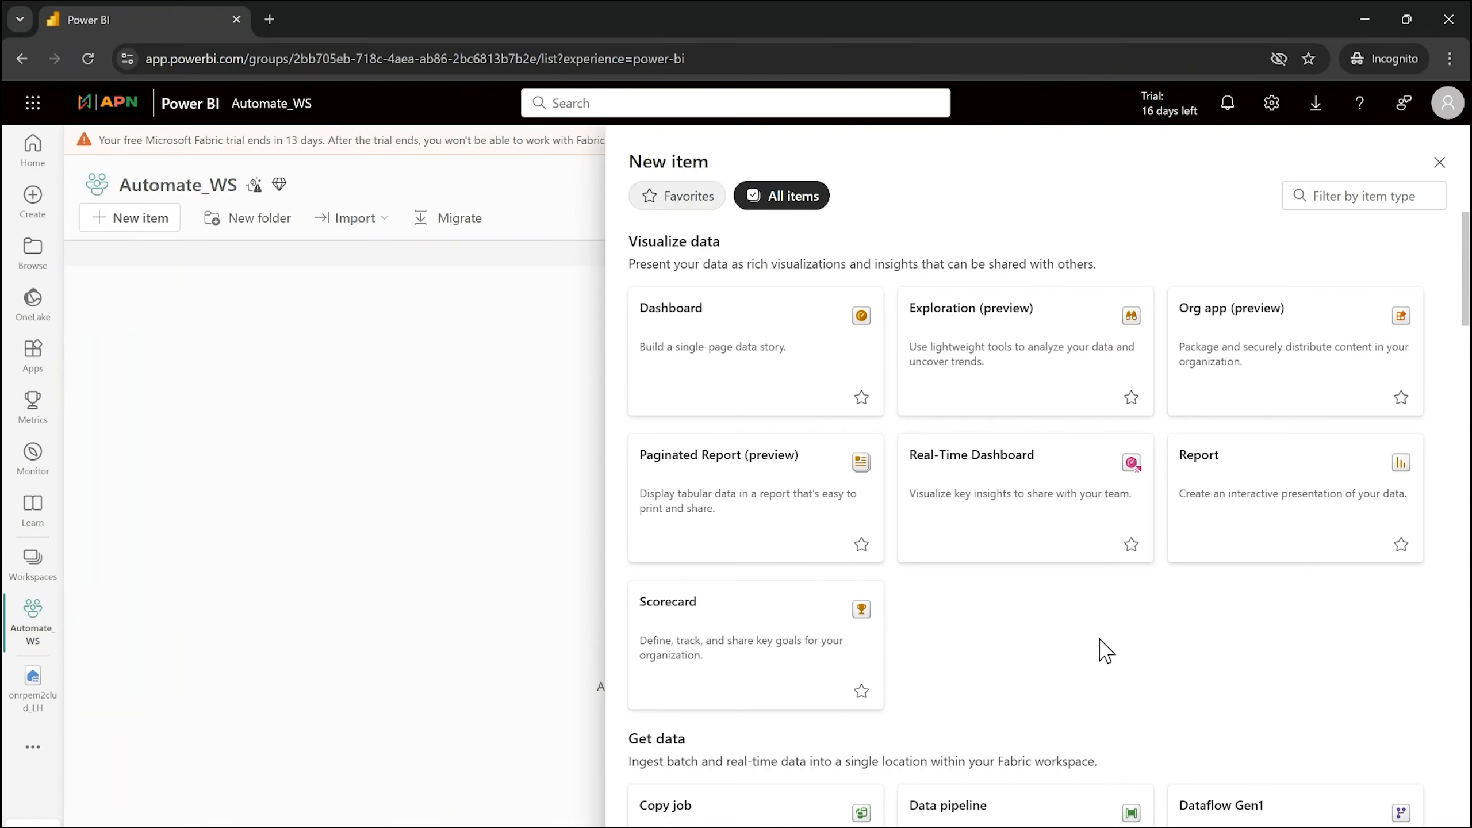
scroll(1105, 649, "down", 3)
scroll(1104, 649, "up", 3)
scroll(1020, 585, "down", 10)
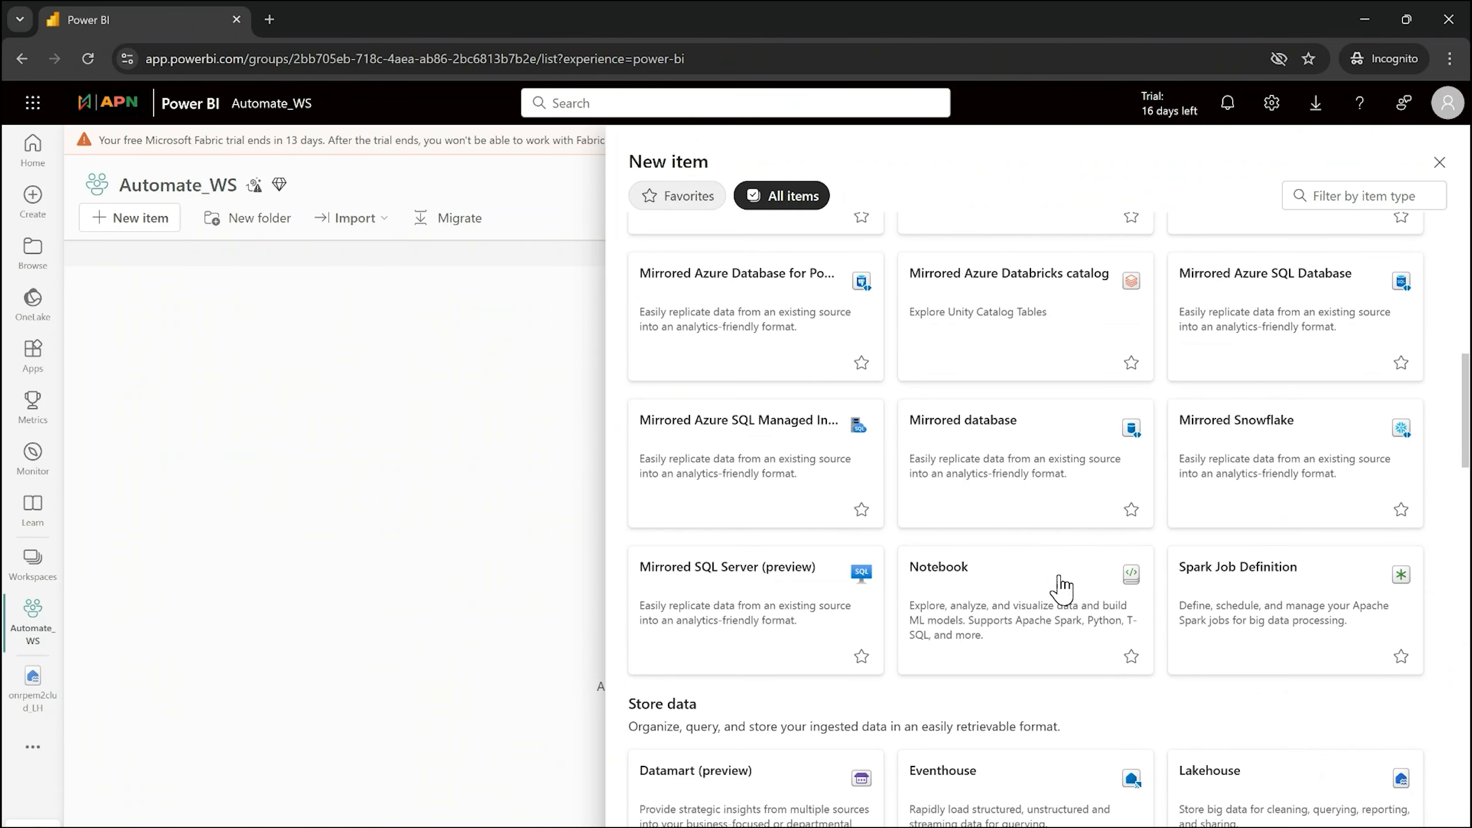
scroll(955, 693, "down", 8)
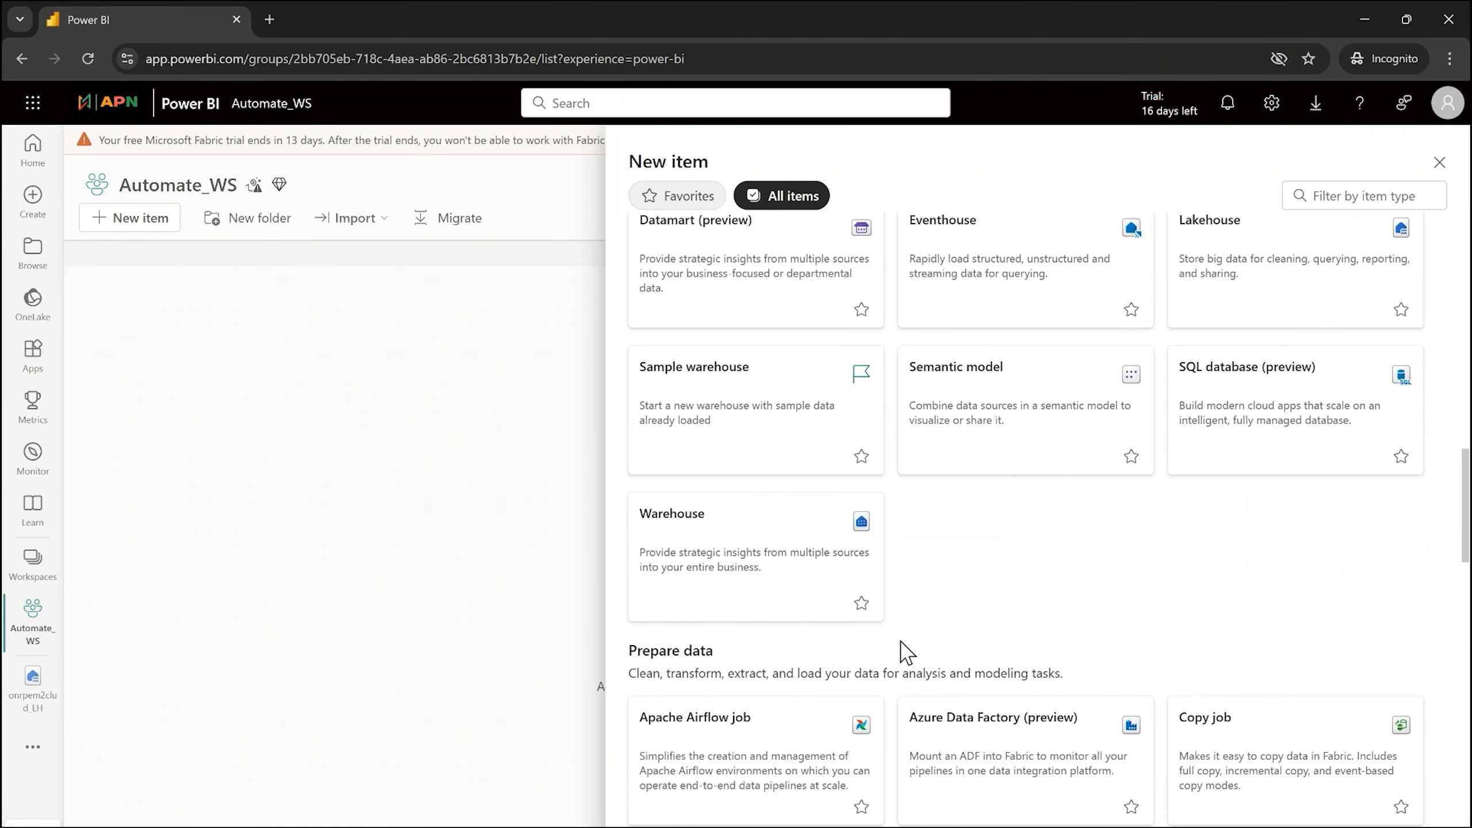
scroll(910, 648, "down", 8)
scroll(910, 648, "up", 15)
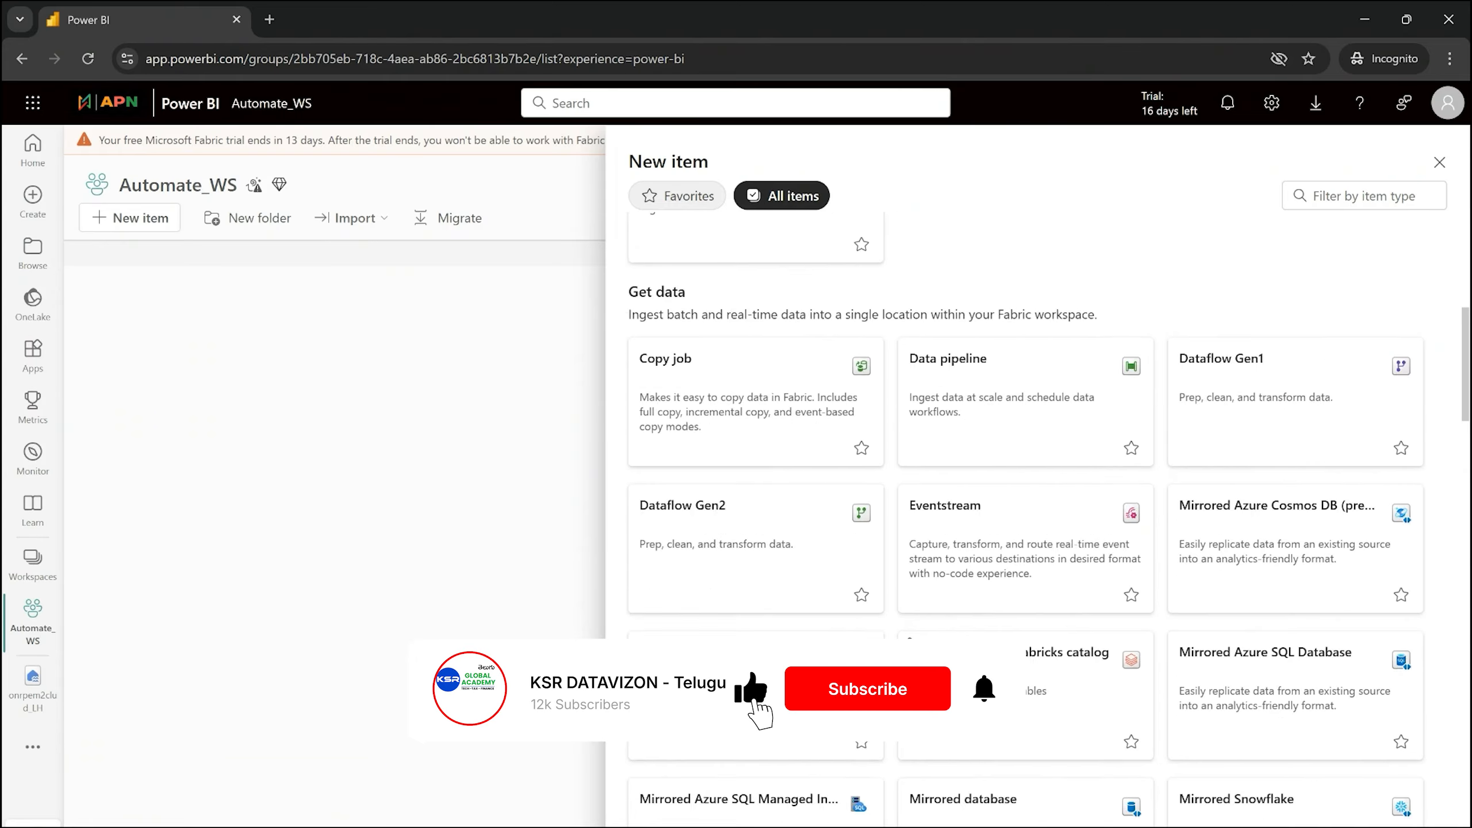
scroll(1020, 523, "up", 8)
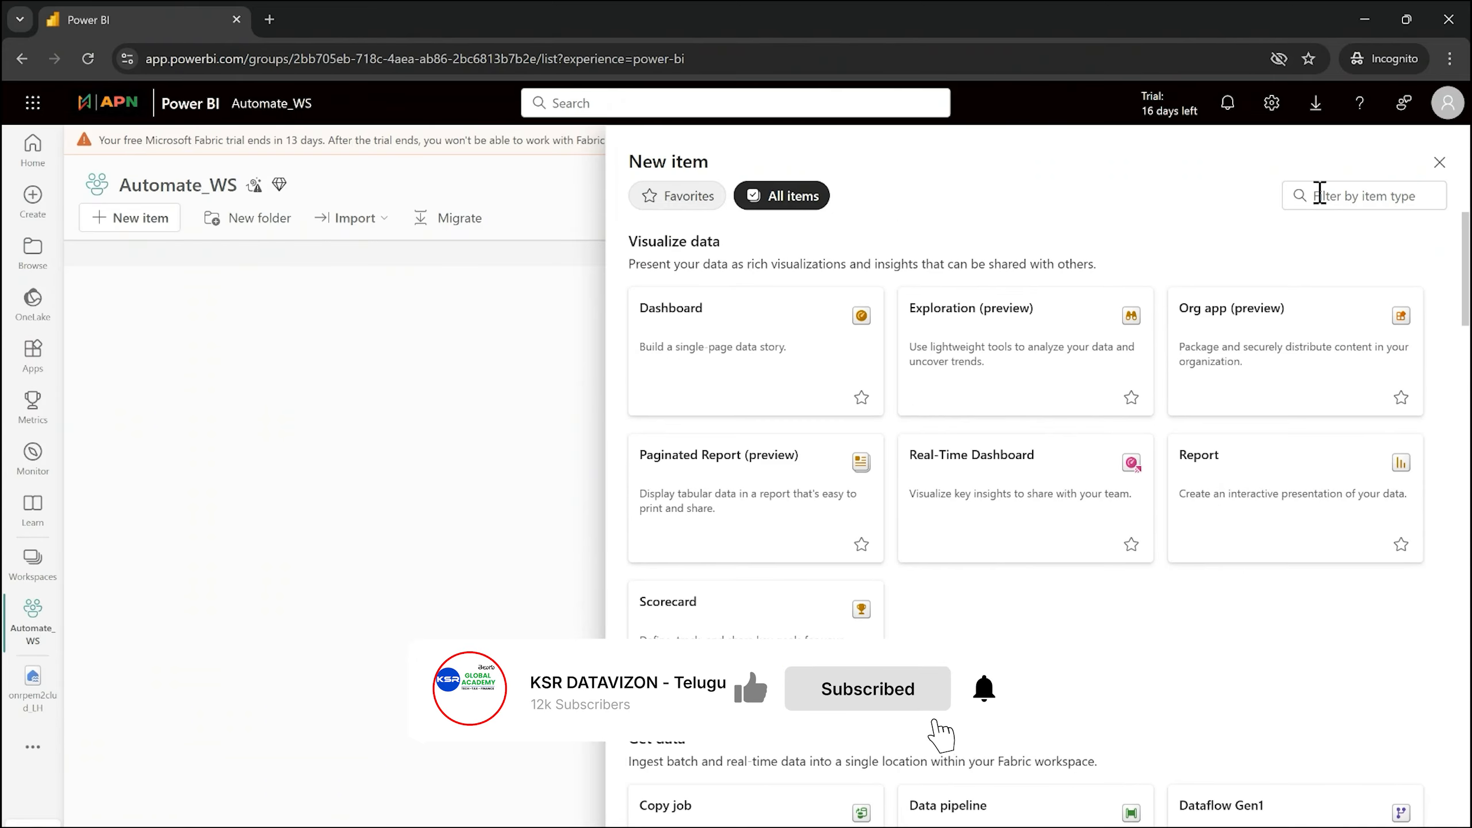
left_click(1333, 196)
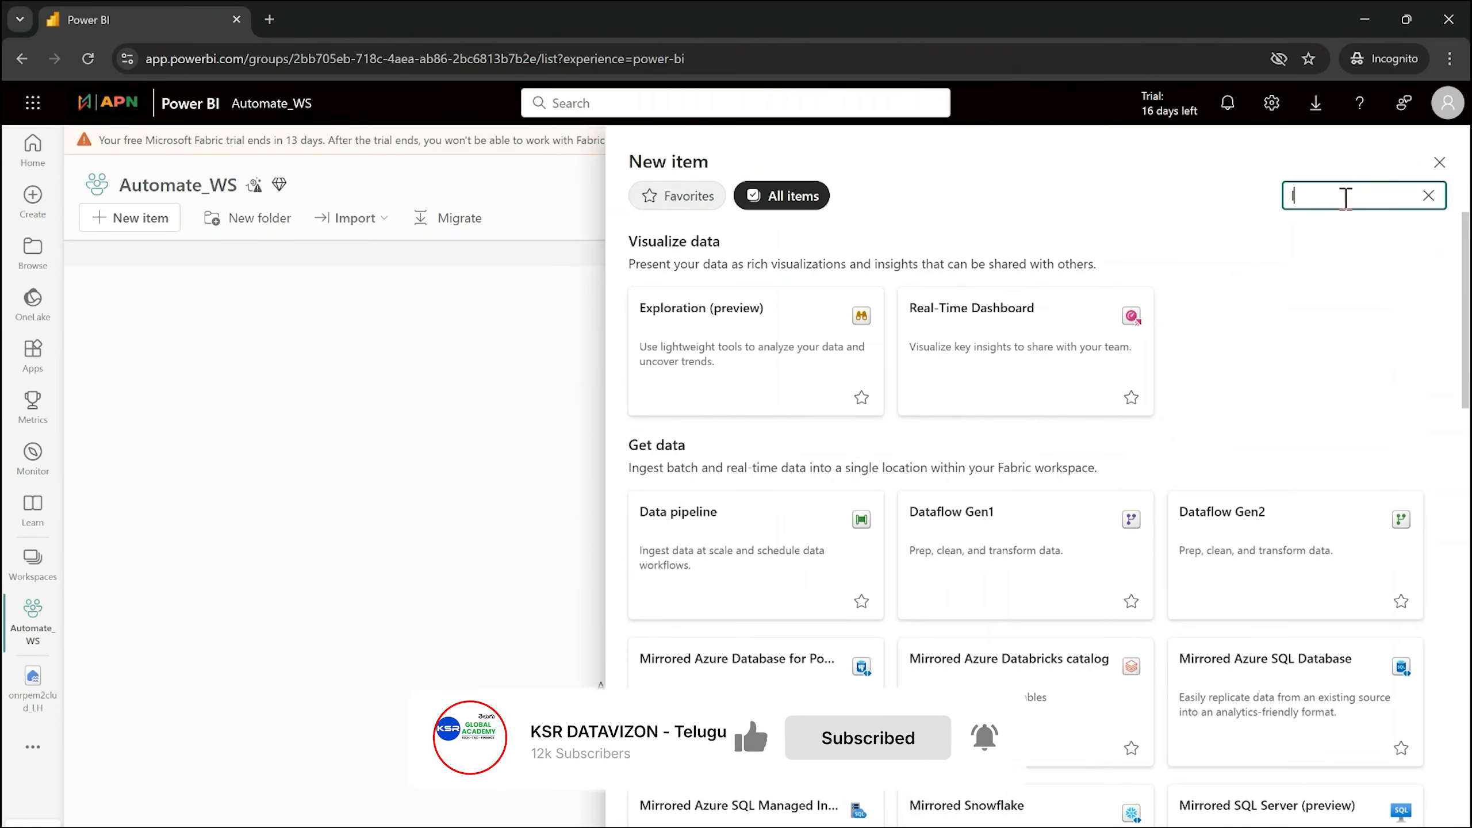
type("lak")
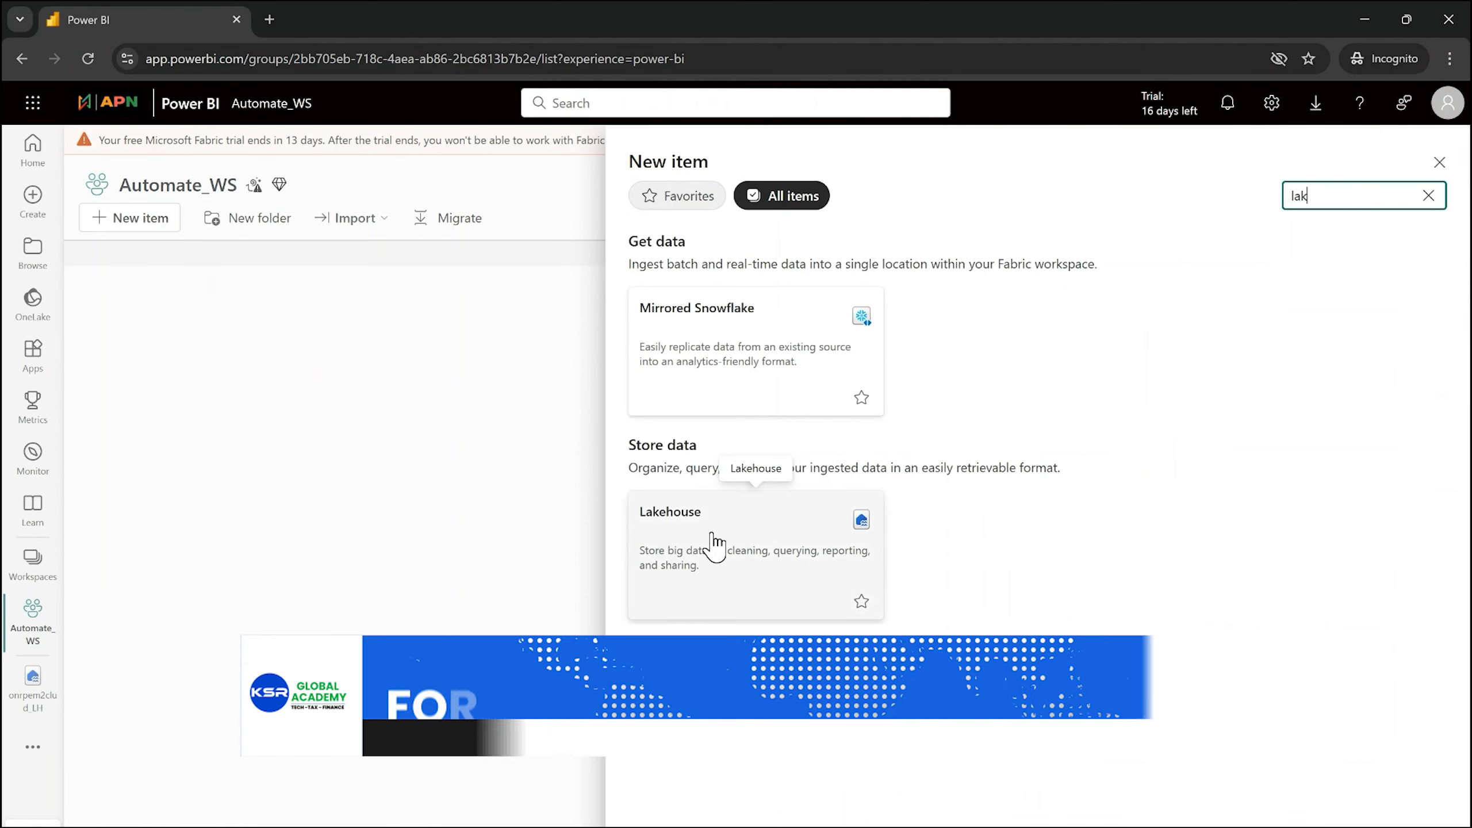
left_click(738, 530)
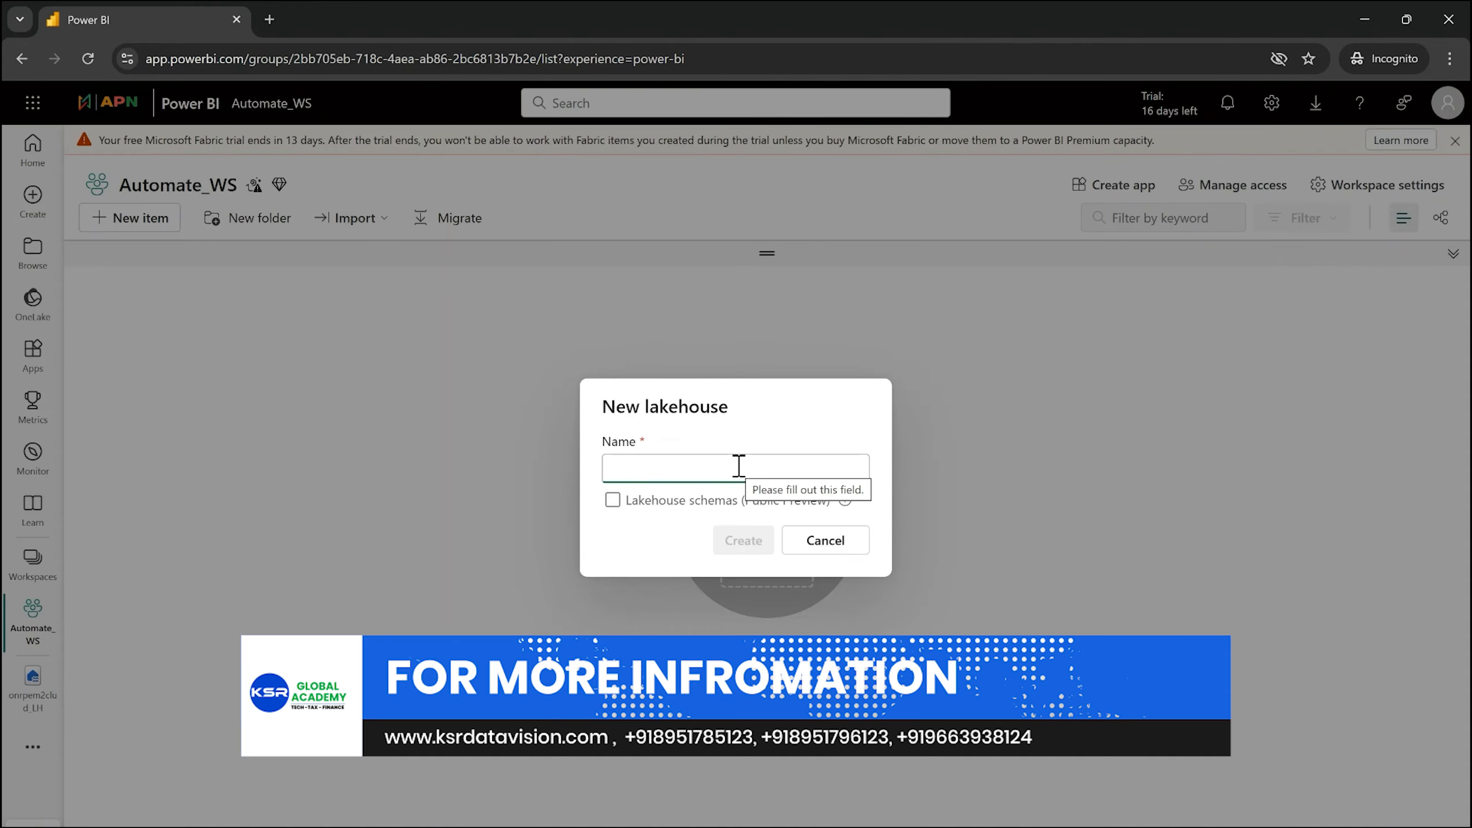
Name the new lakehouse Auto_LS and create it without enabling lakehouse schemas
type("Aulo")
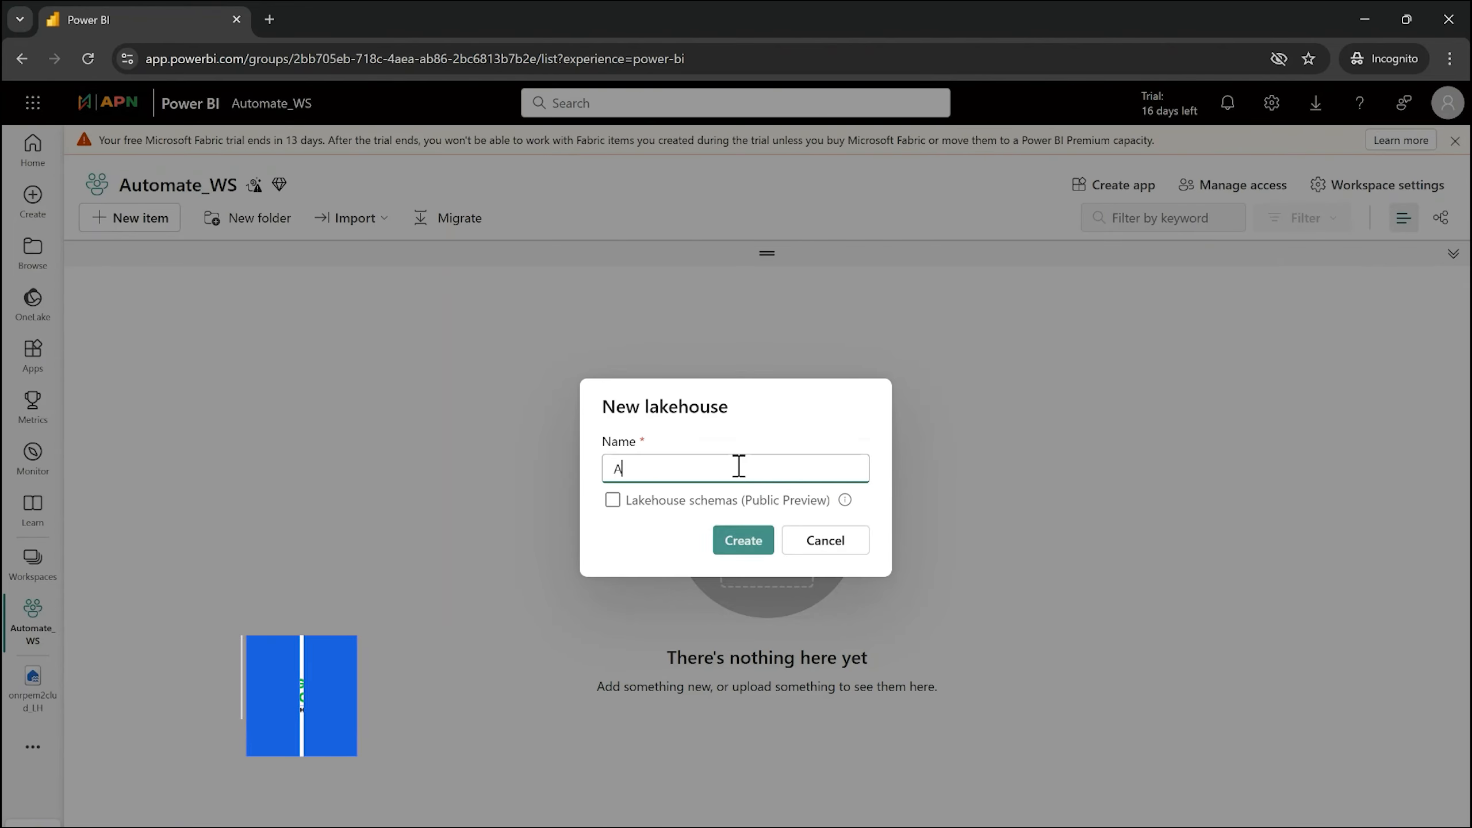
key("BackSpace")
key("BackSpace")
type("to_L")
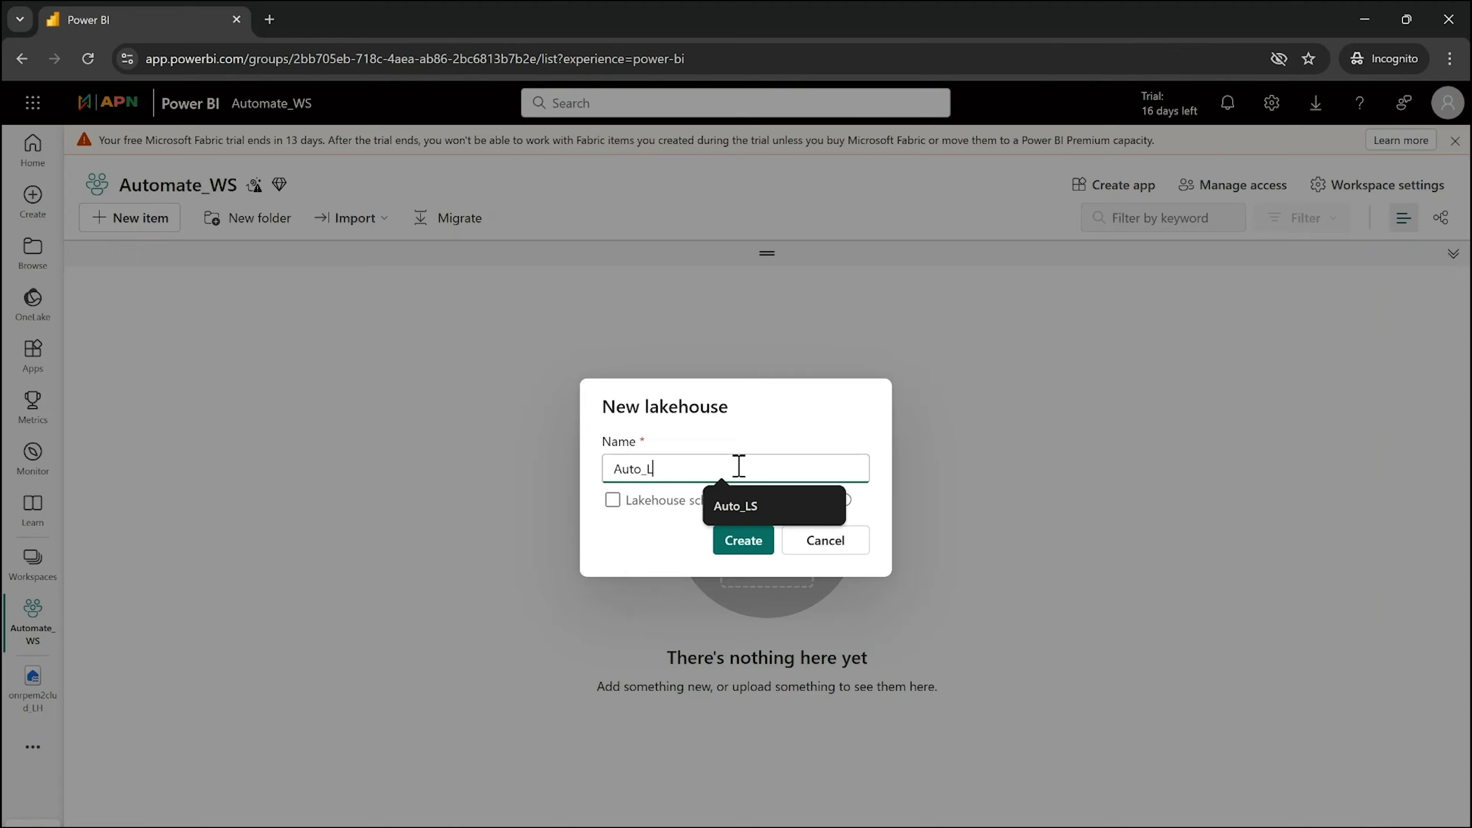
type("S")
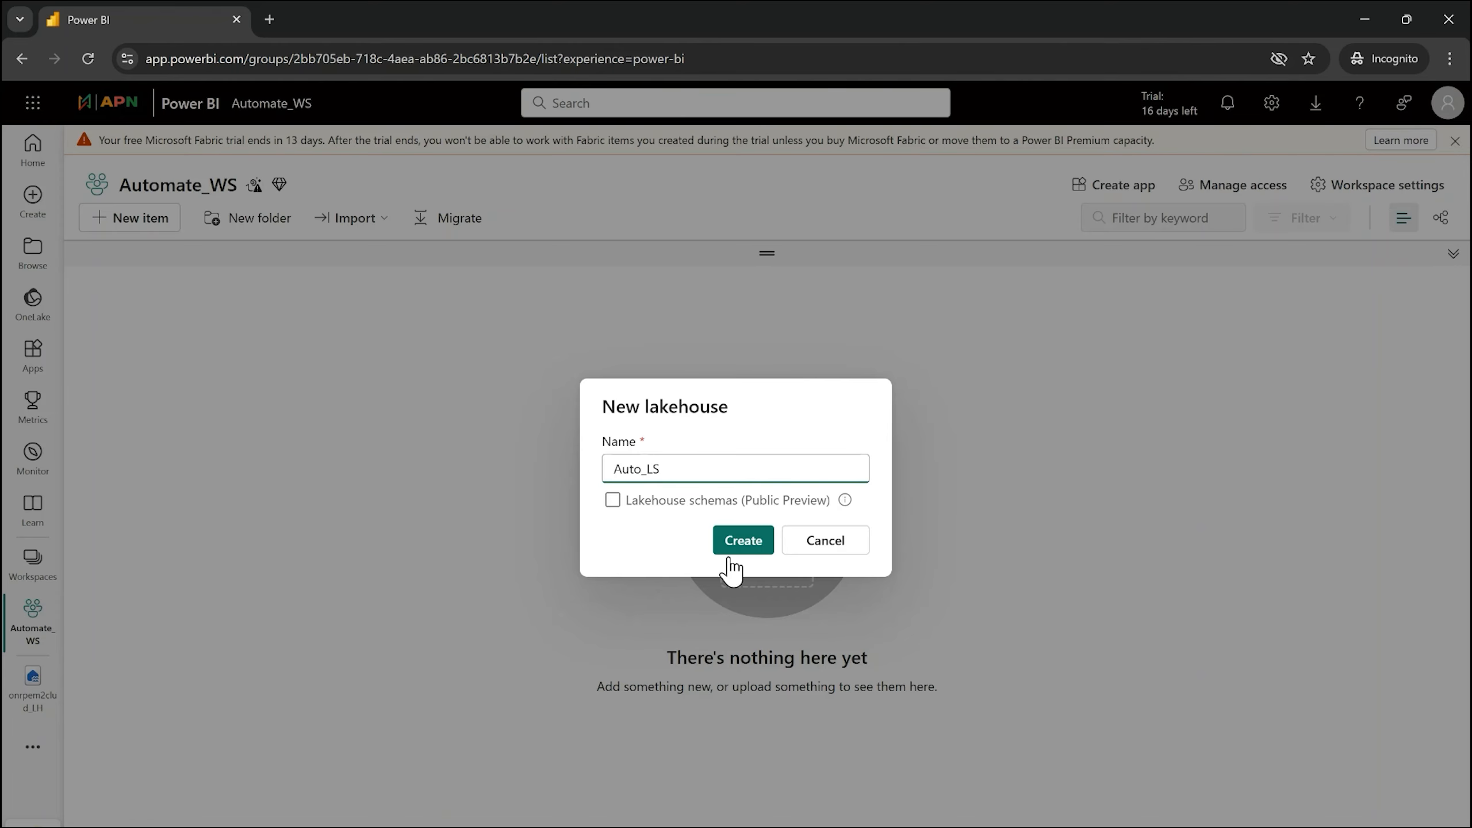
left_click(746, 547)
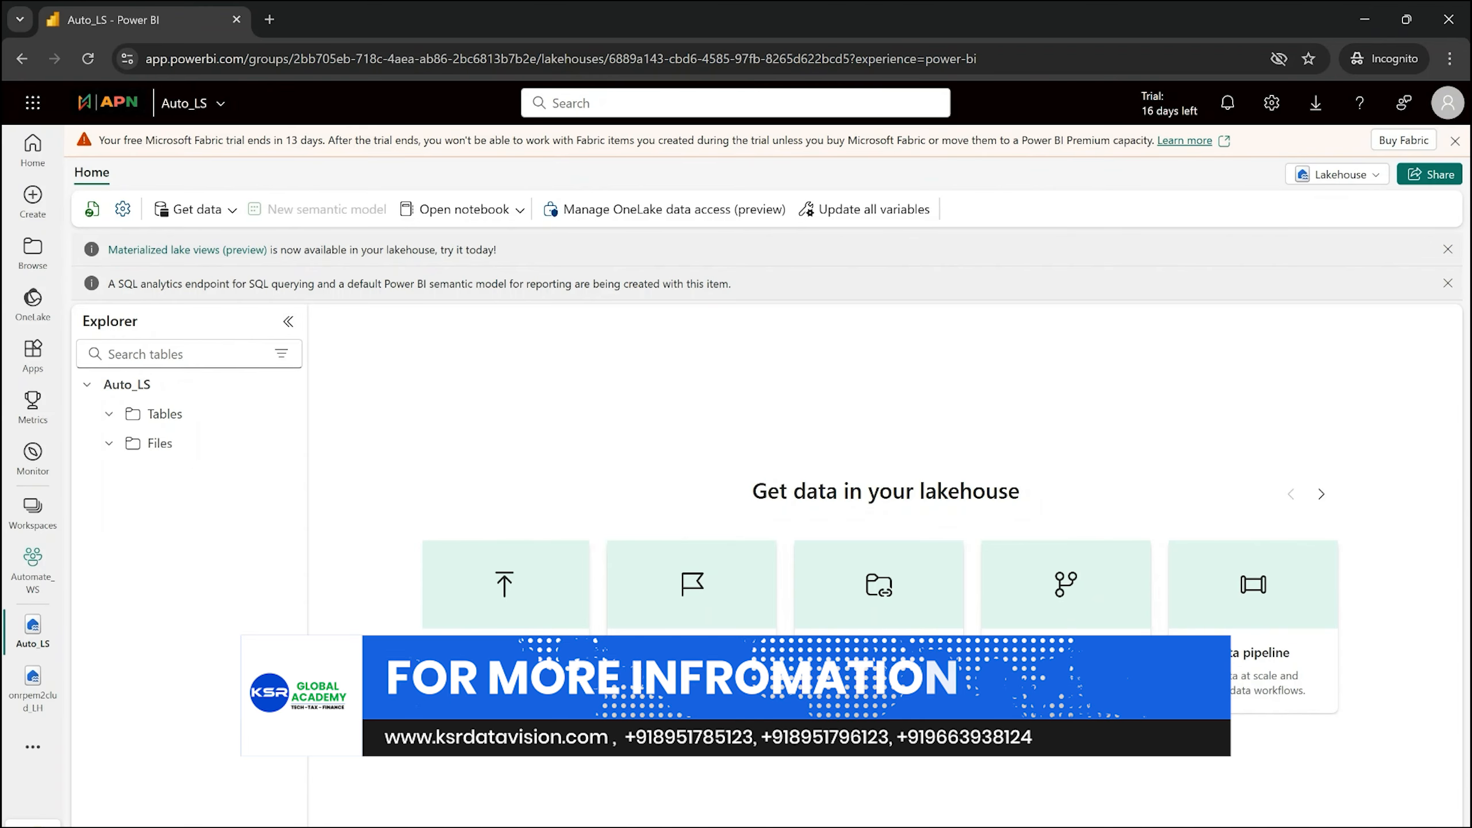
Open the Files folder of the Auto_LS lakehouse and bring up its upload options
left_click(170, 458)
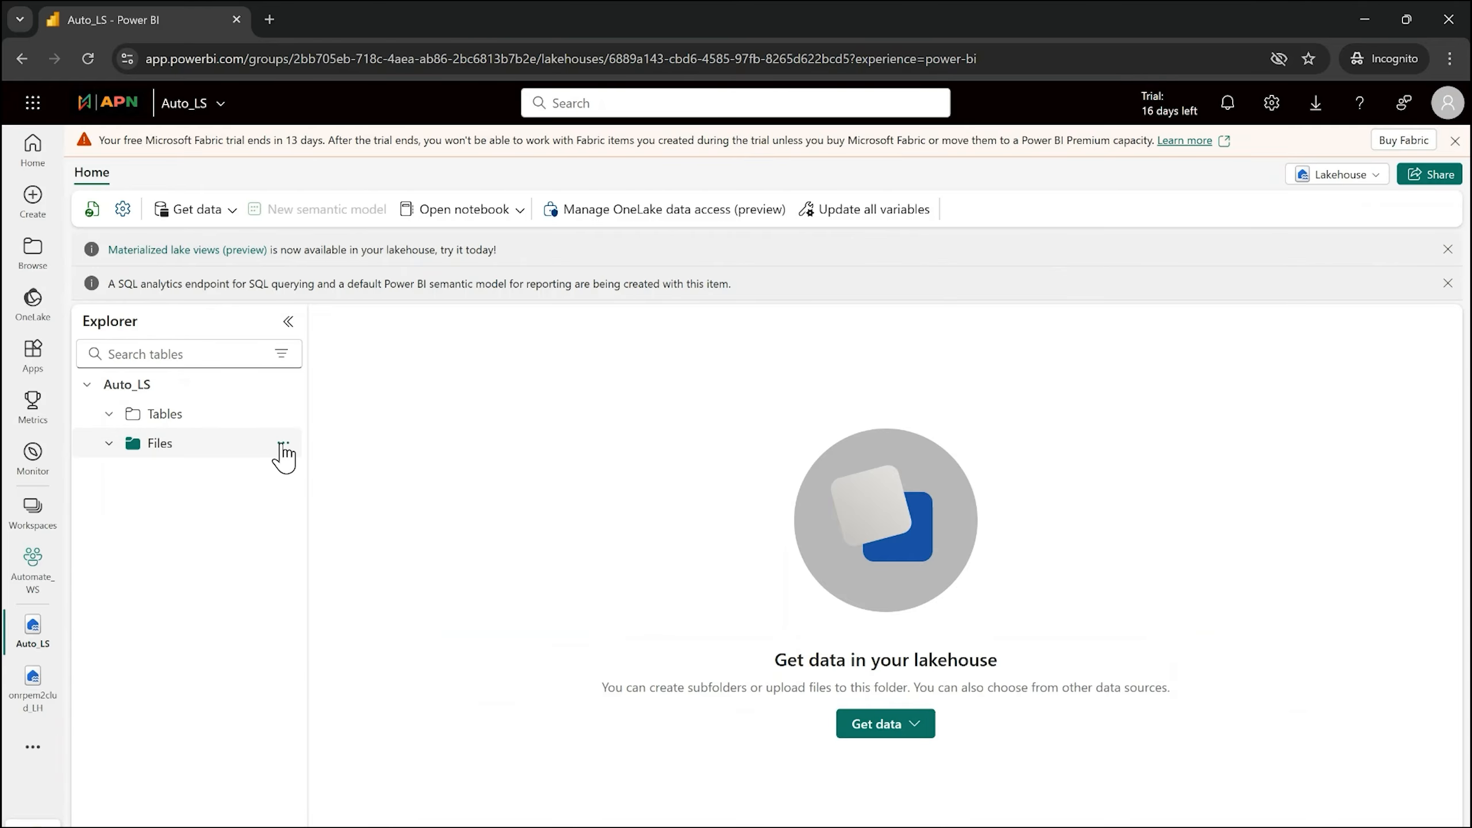
left_click(283, 444)
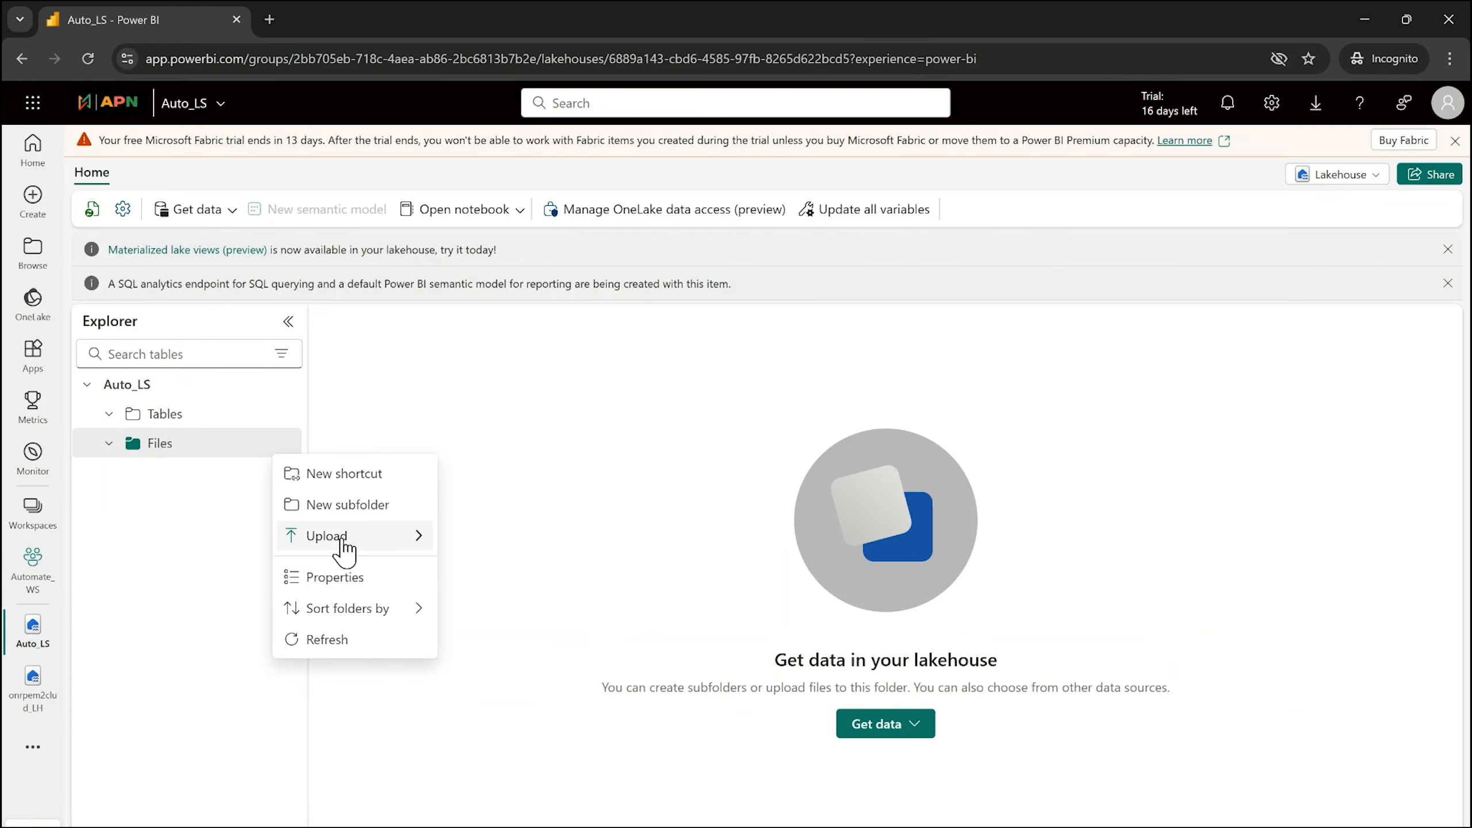
mouse_move(344, 551)
left_click(527, 484)
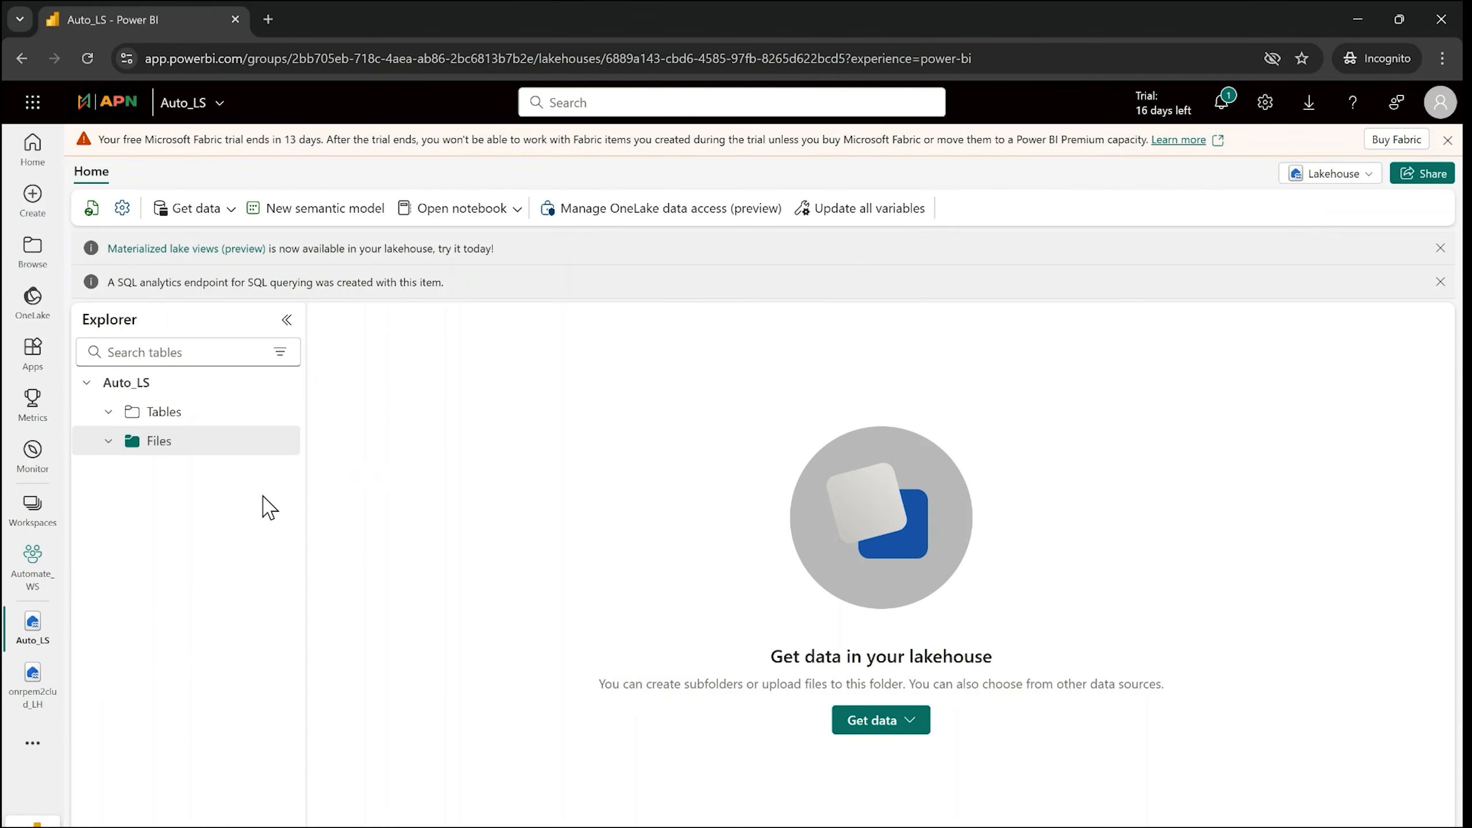
Upload orders.csv from the local Blogs folder into the lakehouse's Files folder and close the upload pane
mouse_move(168, 445)
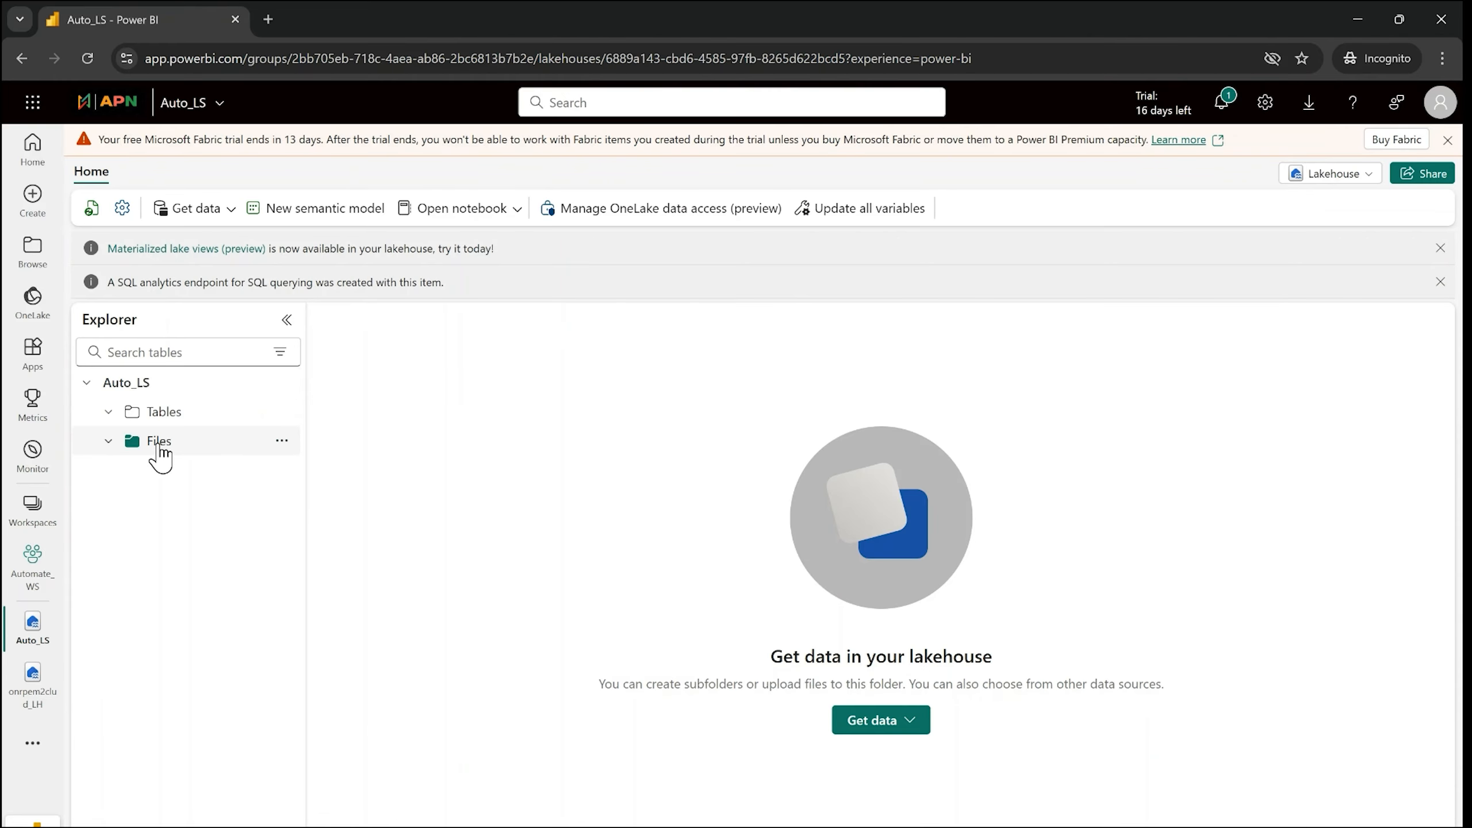
left_click(282, 442)
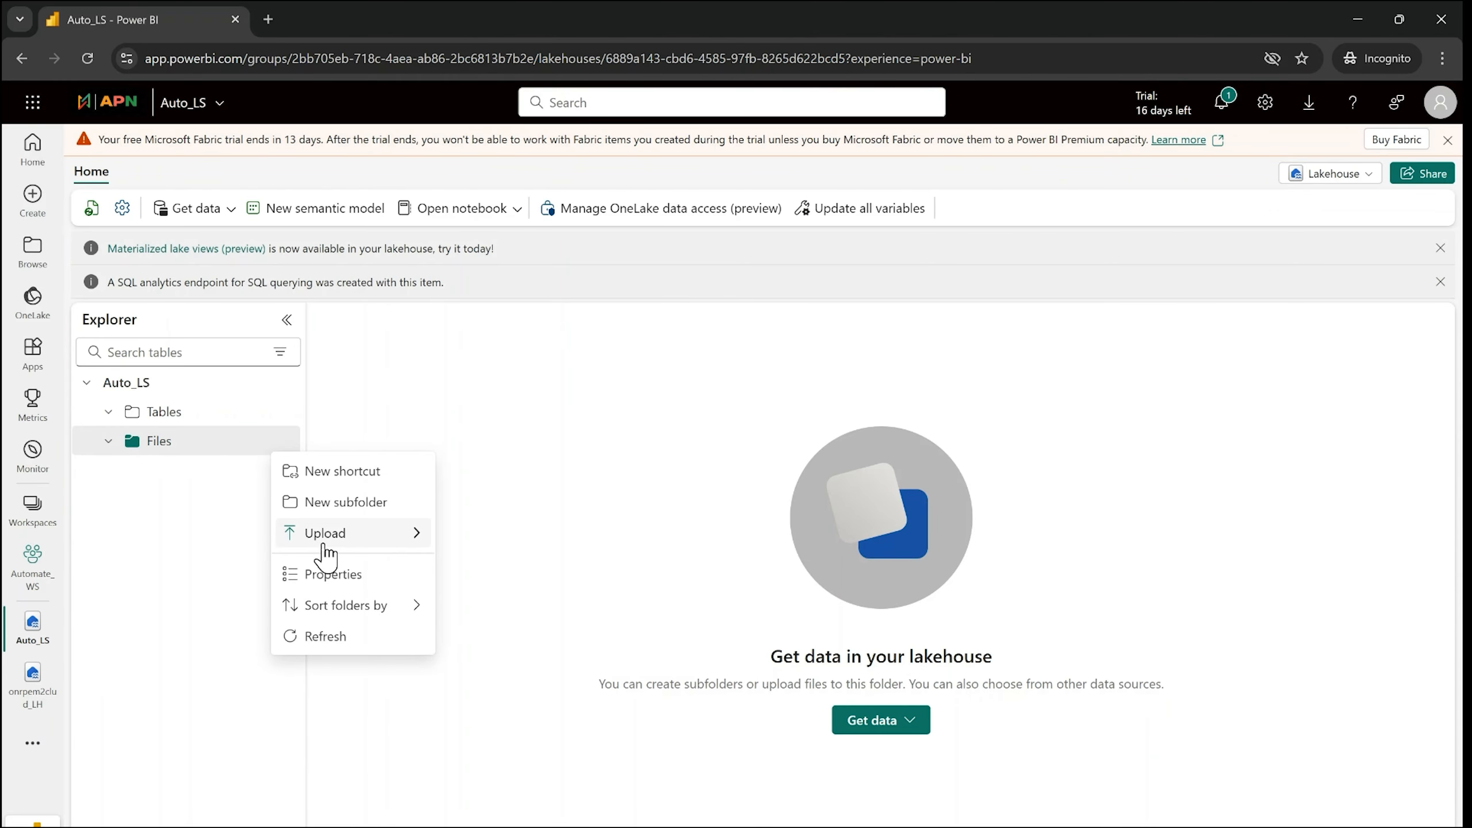
mouse_move(373, 548)
left_click(472, 541)
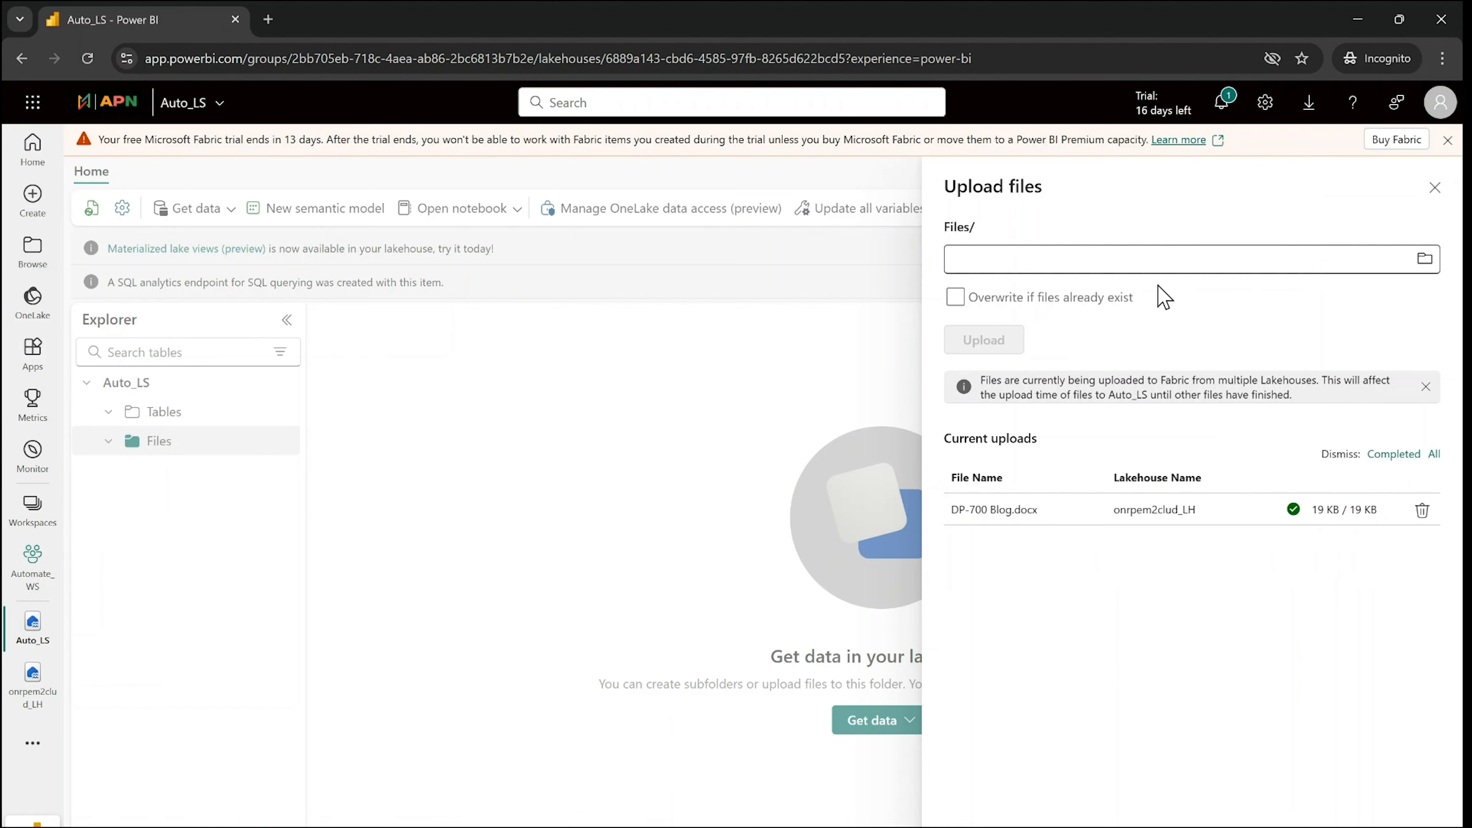
left_click(1425, 261)
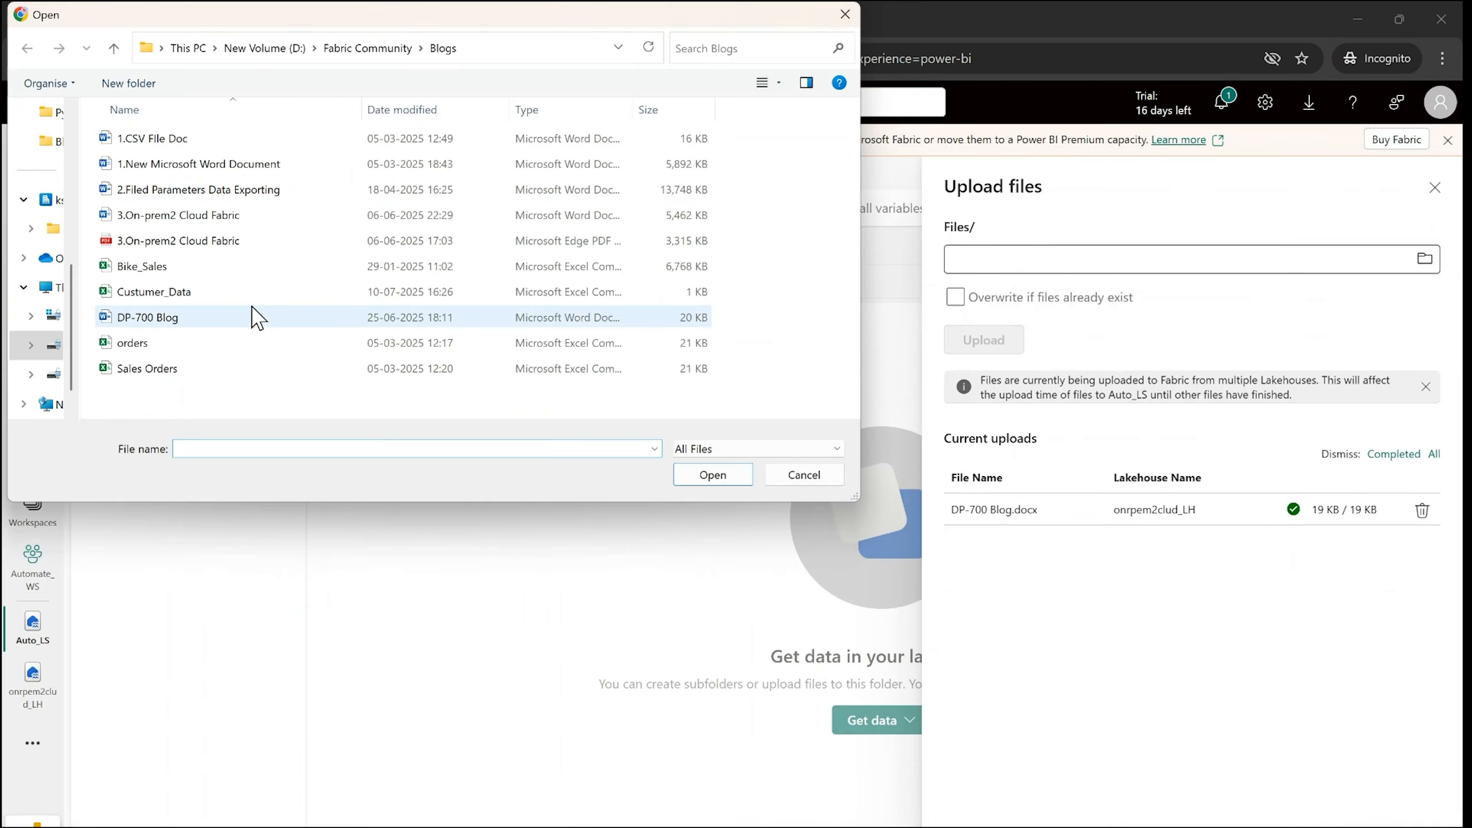
left_click(170, 344)
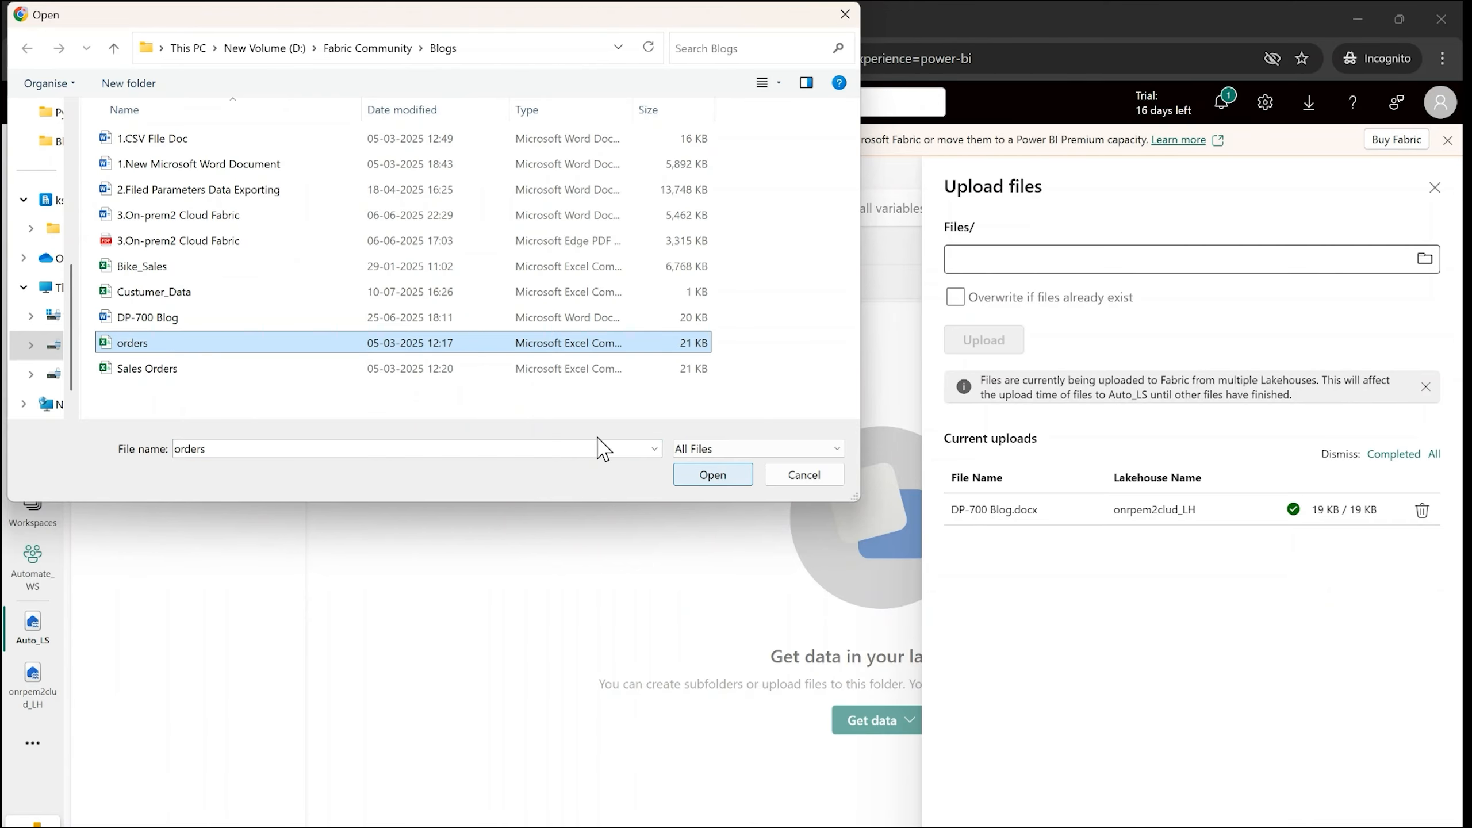
left_click(732, 481)
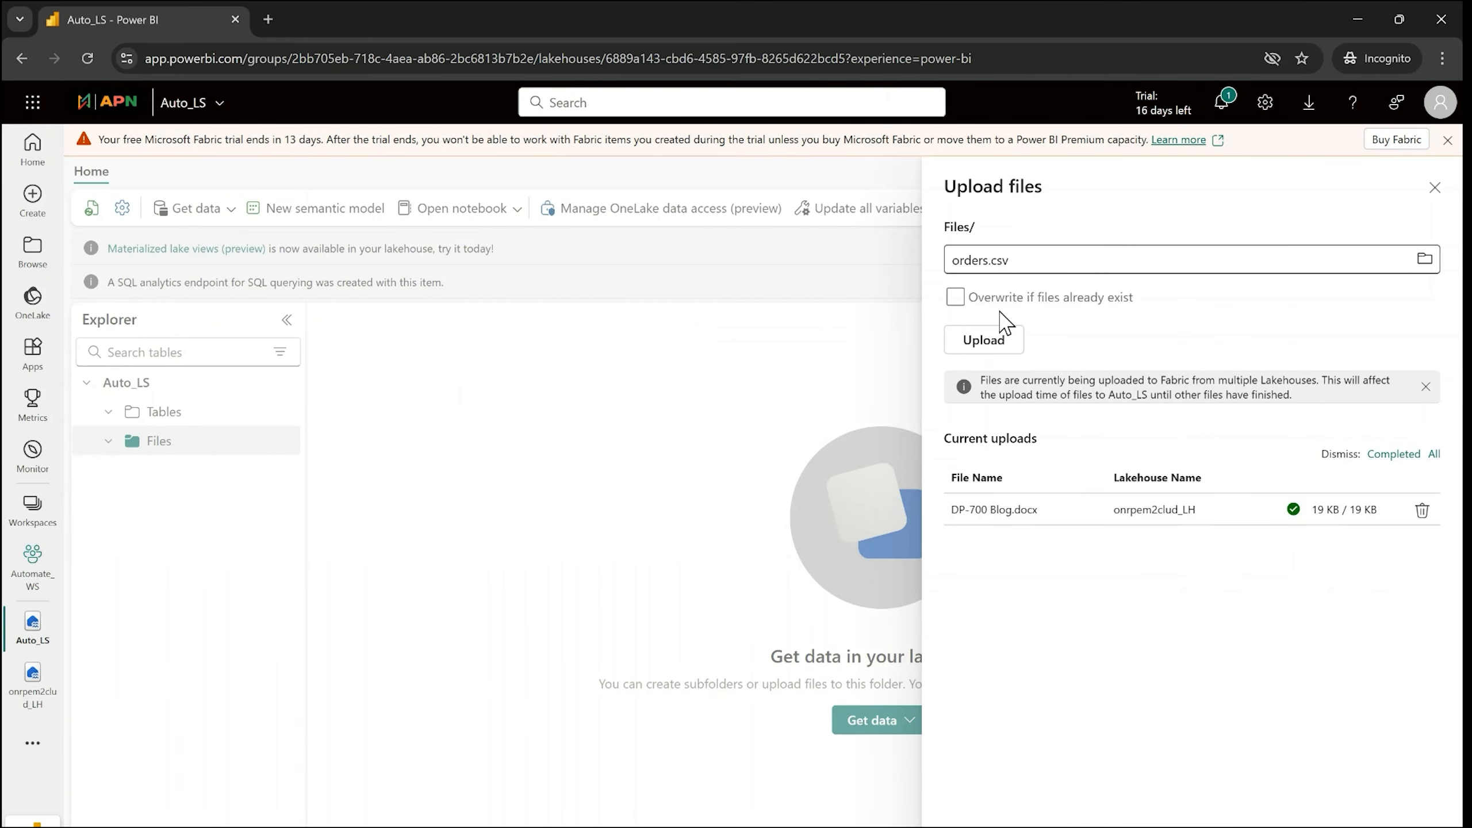
left_click(990, 342)
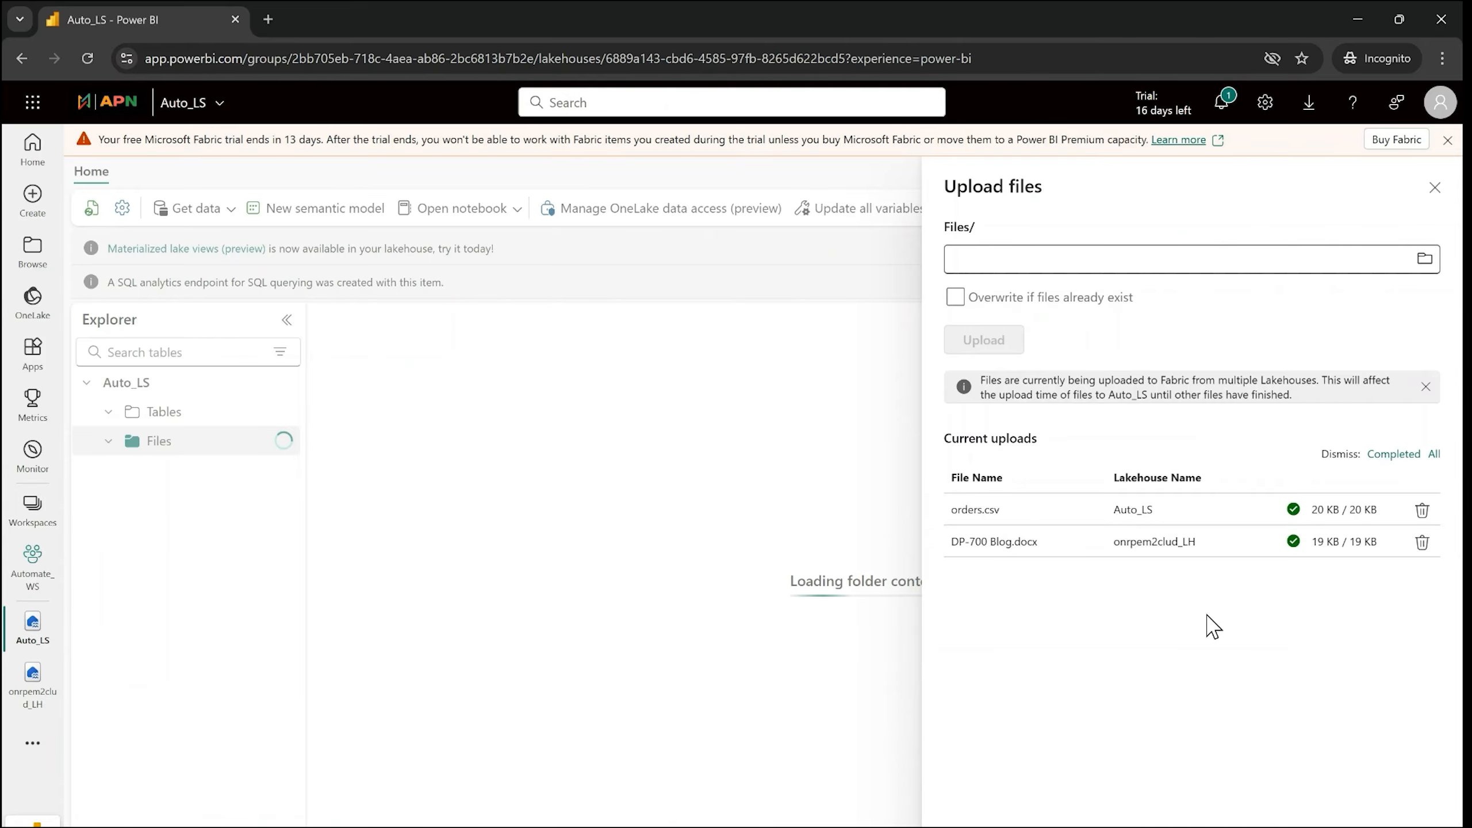
left_click(1434, 190)
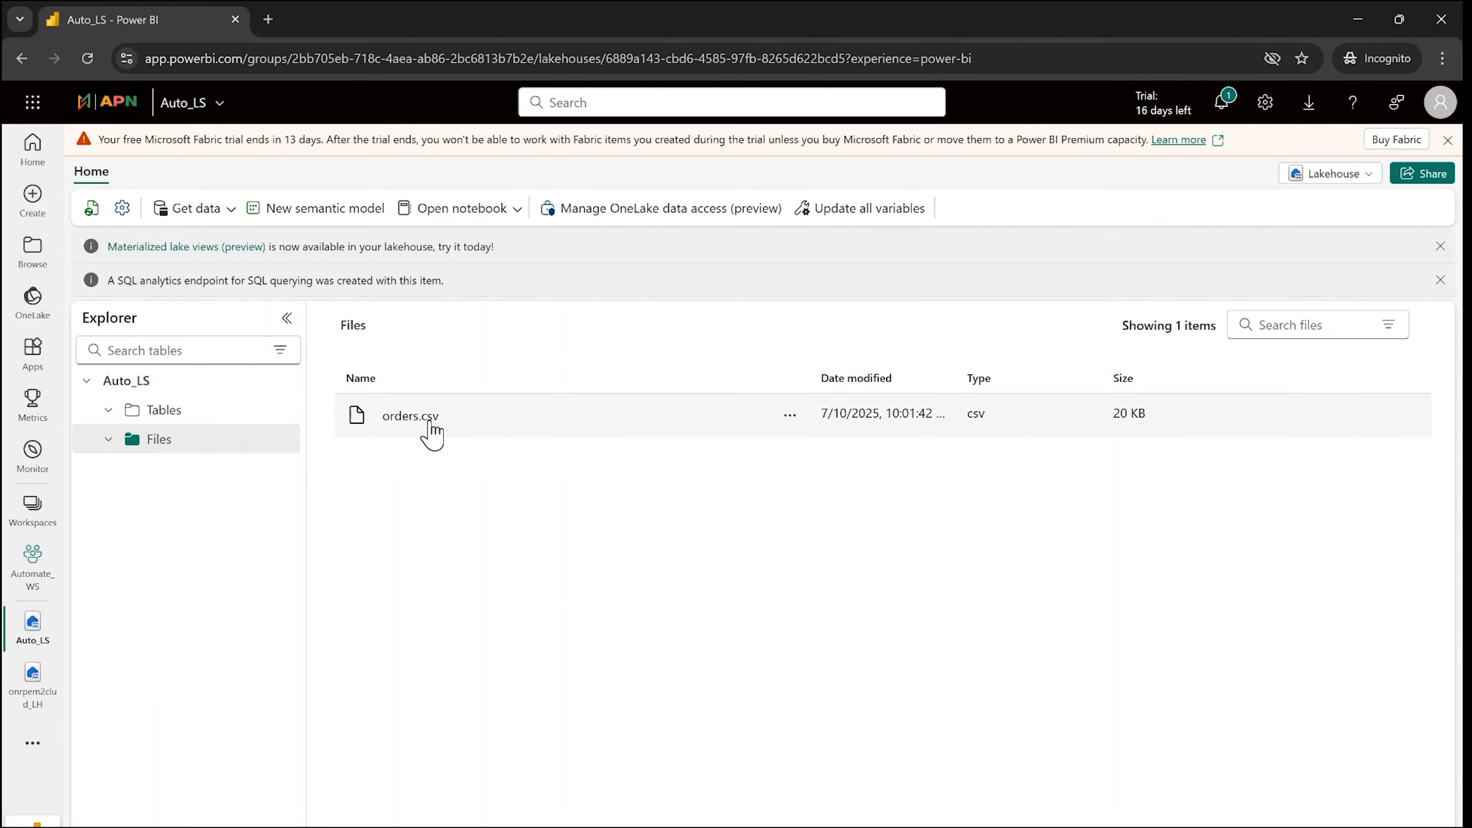
left_click(791, 417)
mouse_move(843, 438)
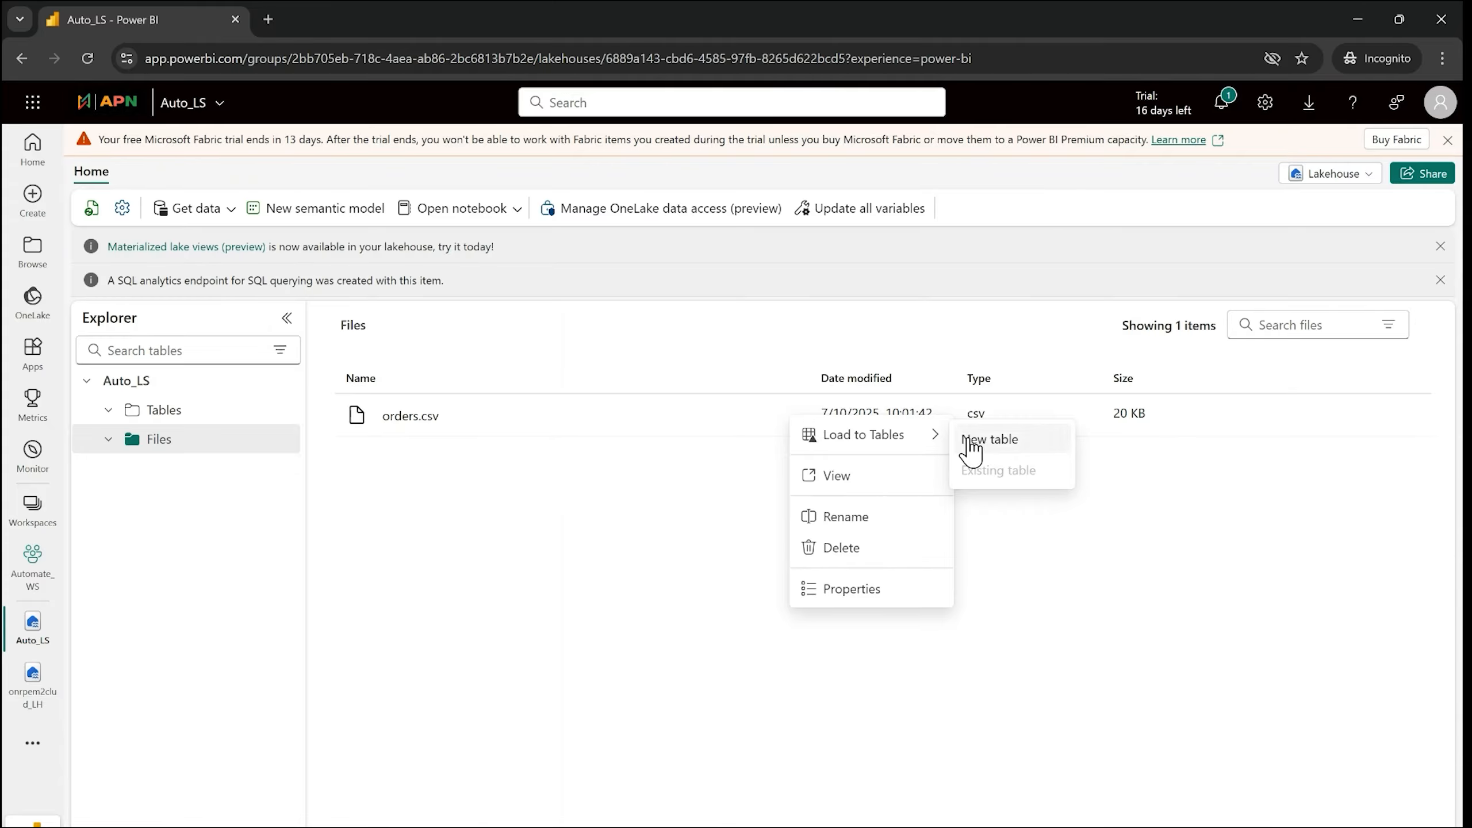
left_click(683, 497)
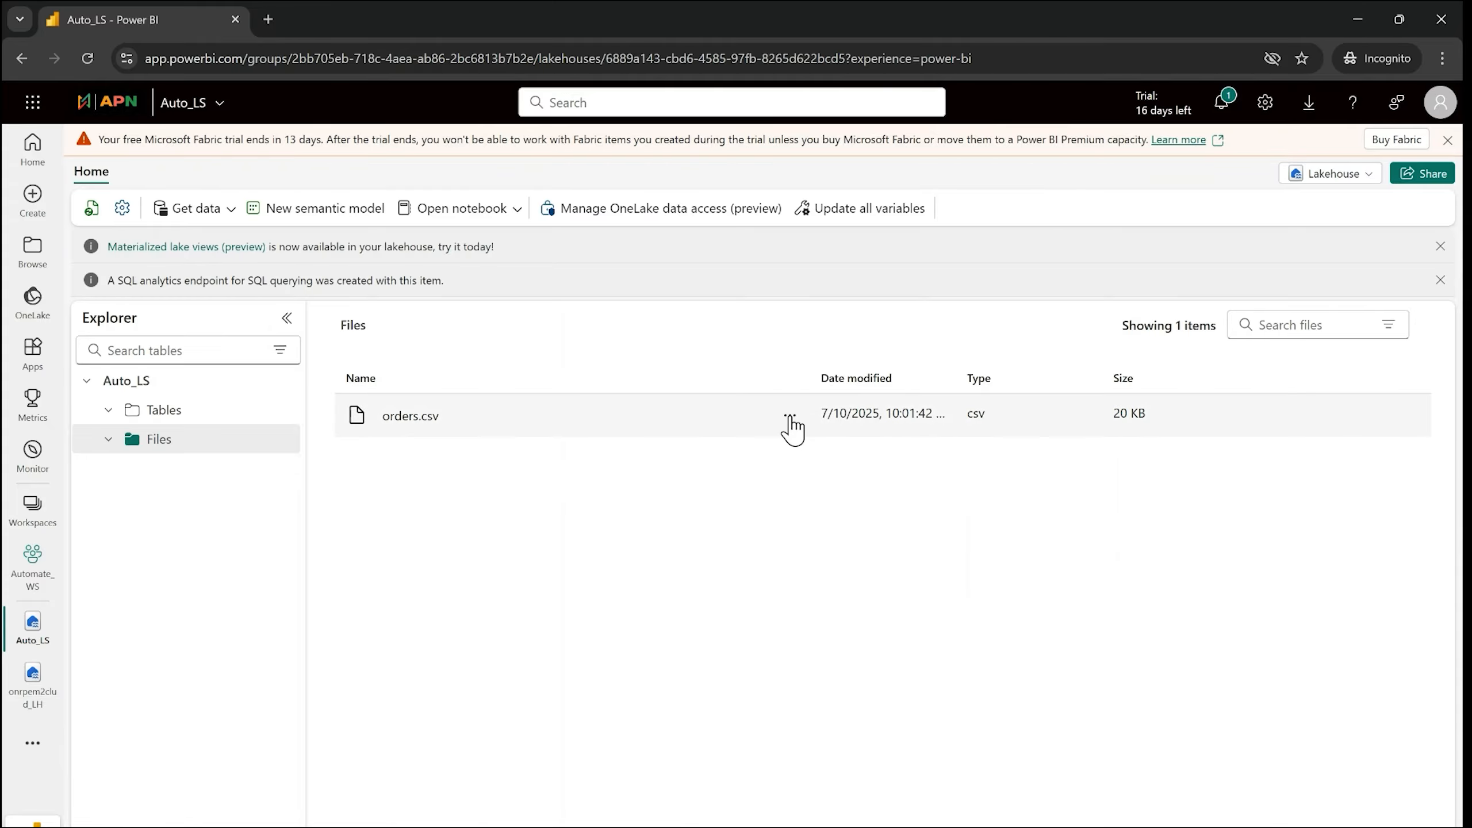
Load orders.csv into a new table named orders, using the header for column names and a comma separator
left_click(791, 426)
mouse_move(843, 450)
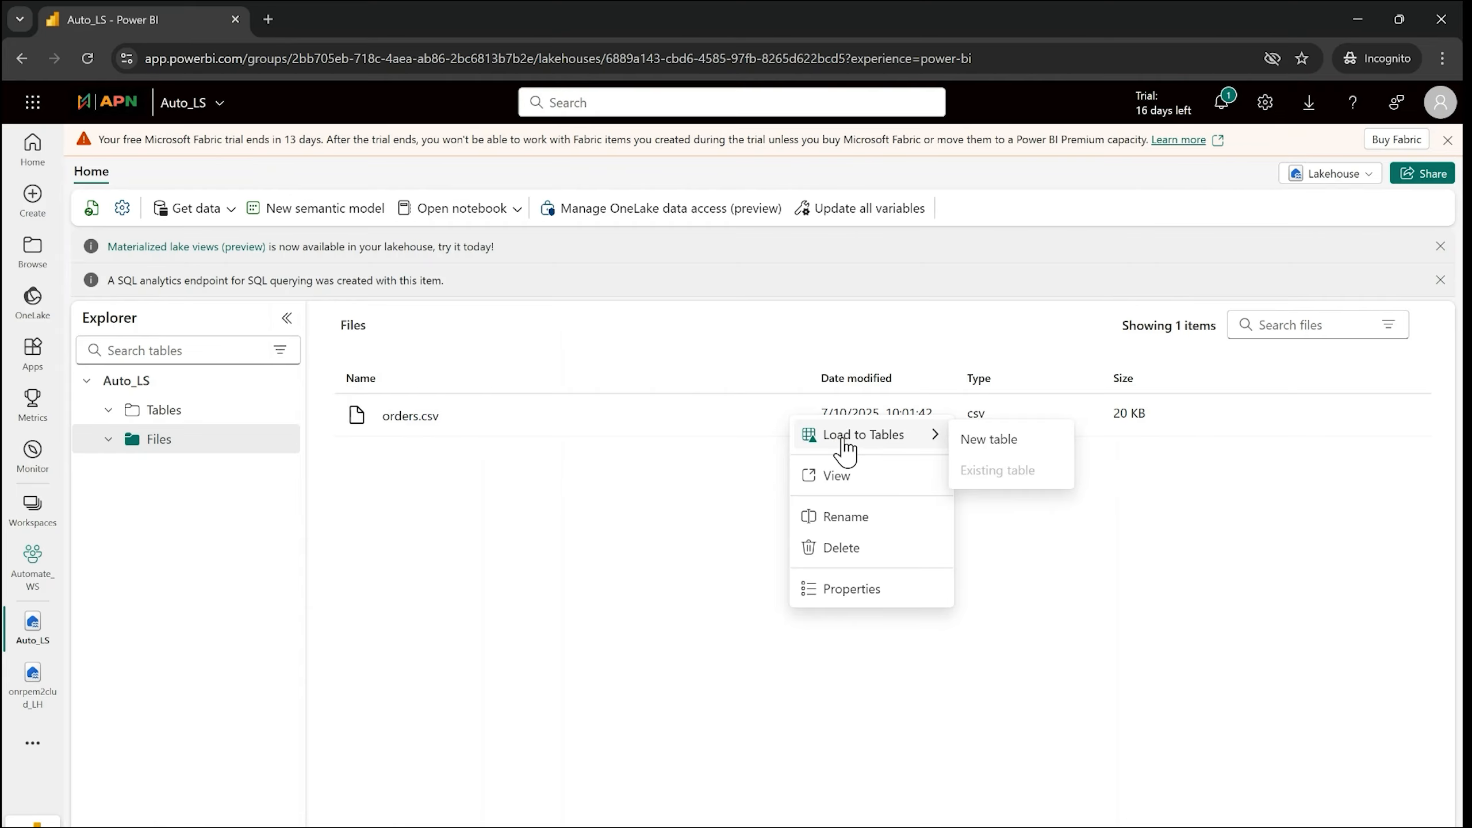
left_click(991, 442)
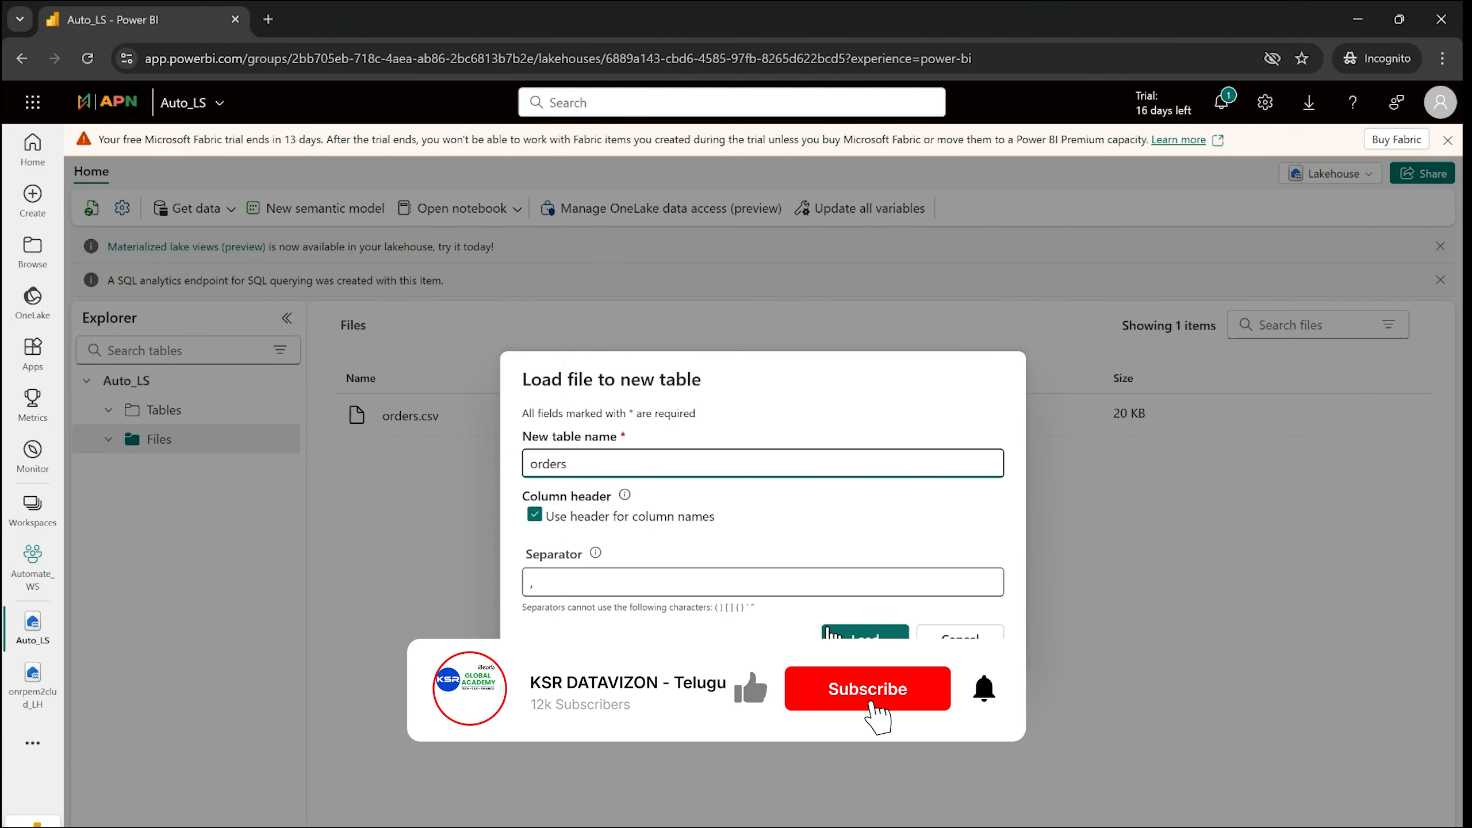
left_click(865, 637)
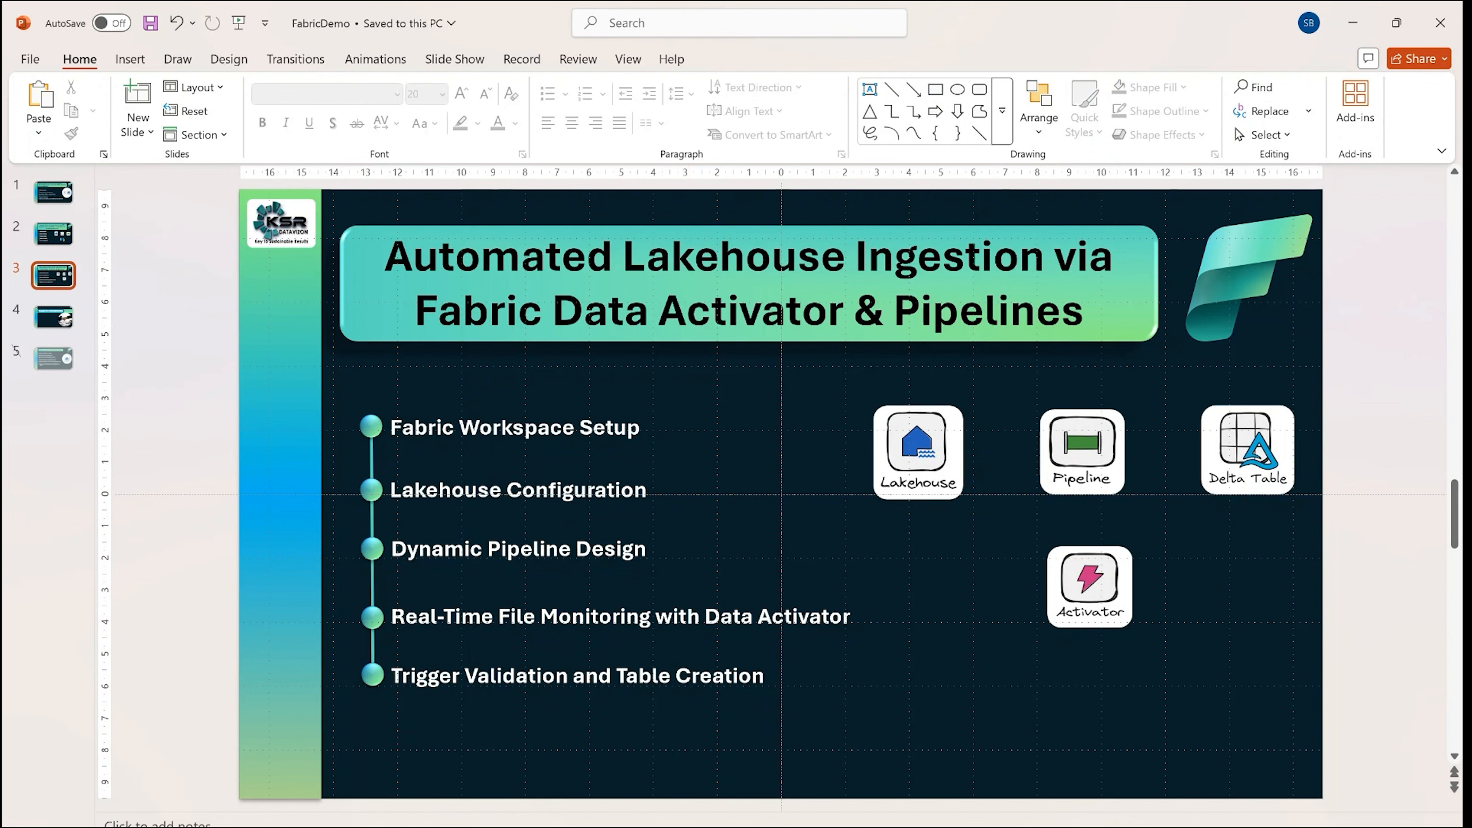
Switch from the slides back to the Auto_LS lakehouse in the browser and delete the orders table and the orders.csv file
mouse_move(894, 821)
left_click(963, 790)
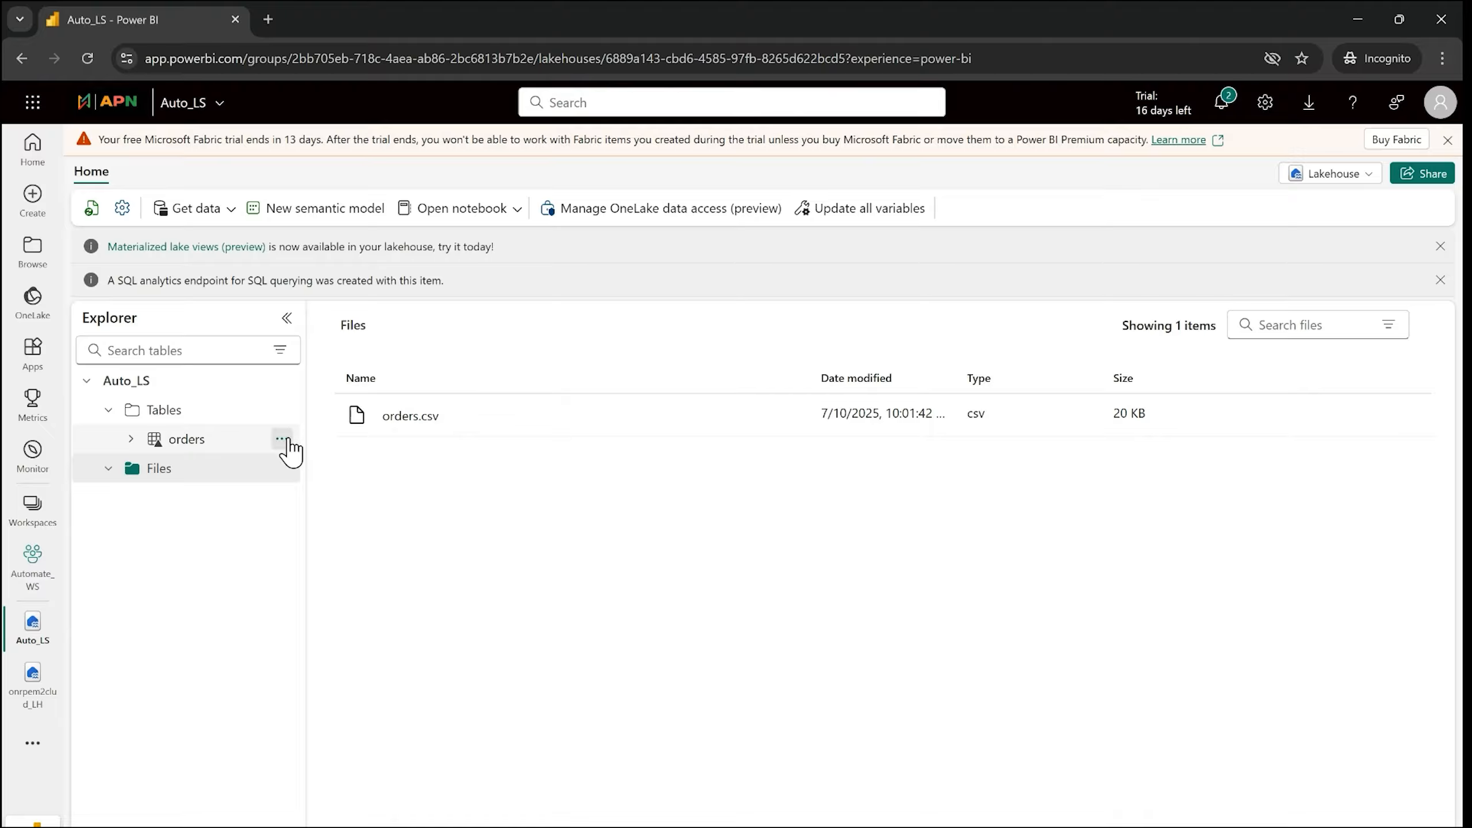
left_click(284, 441)
left_click(350, 511)
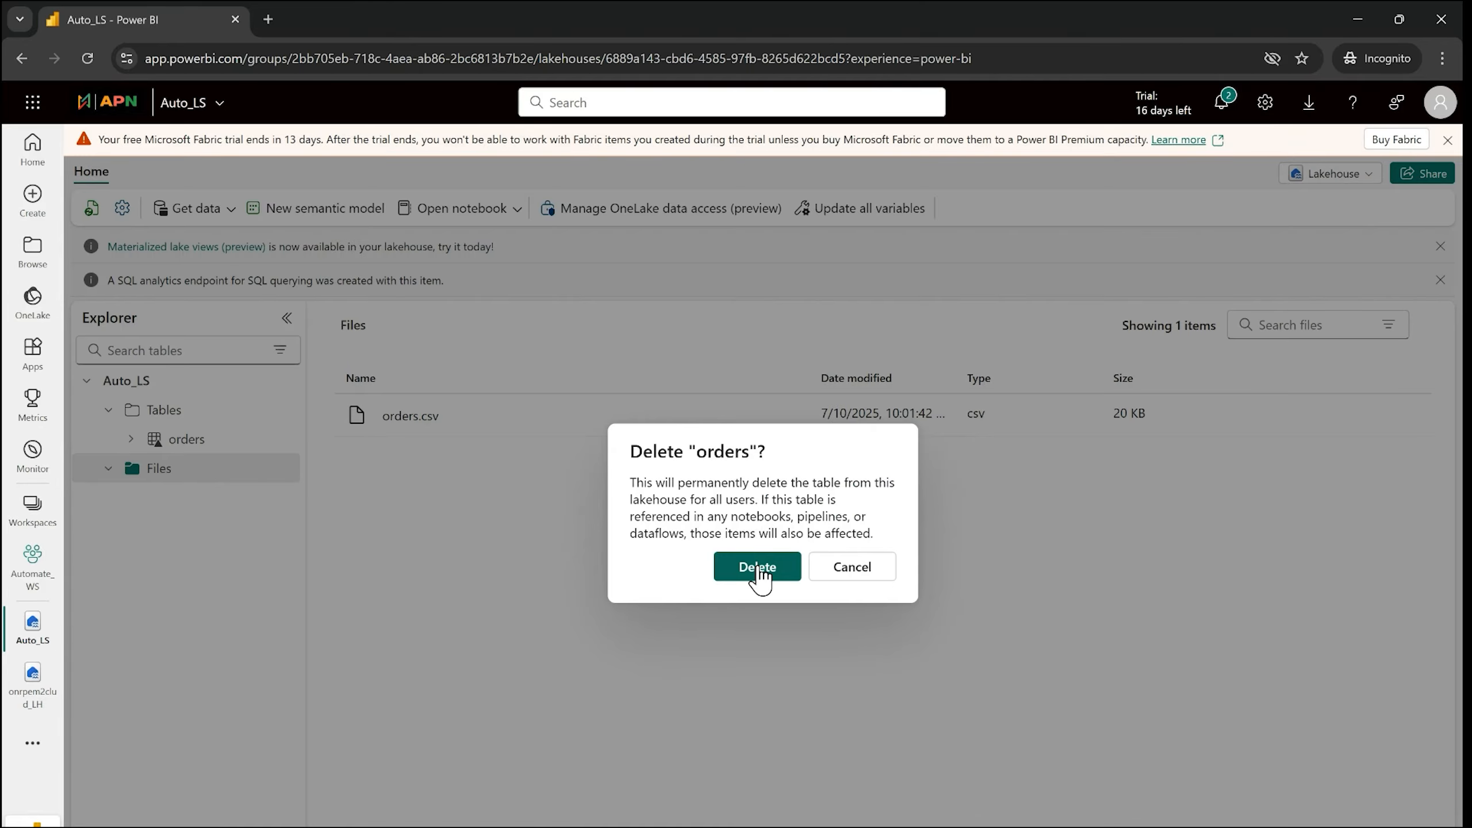
left_click(757, 567)
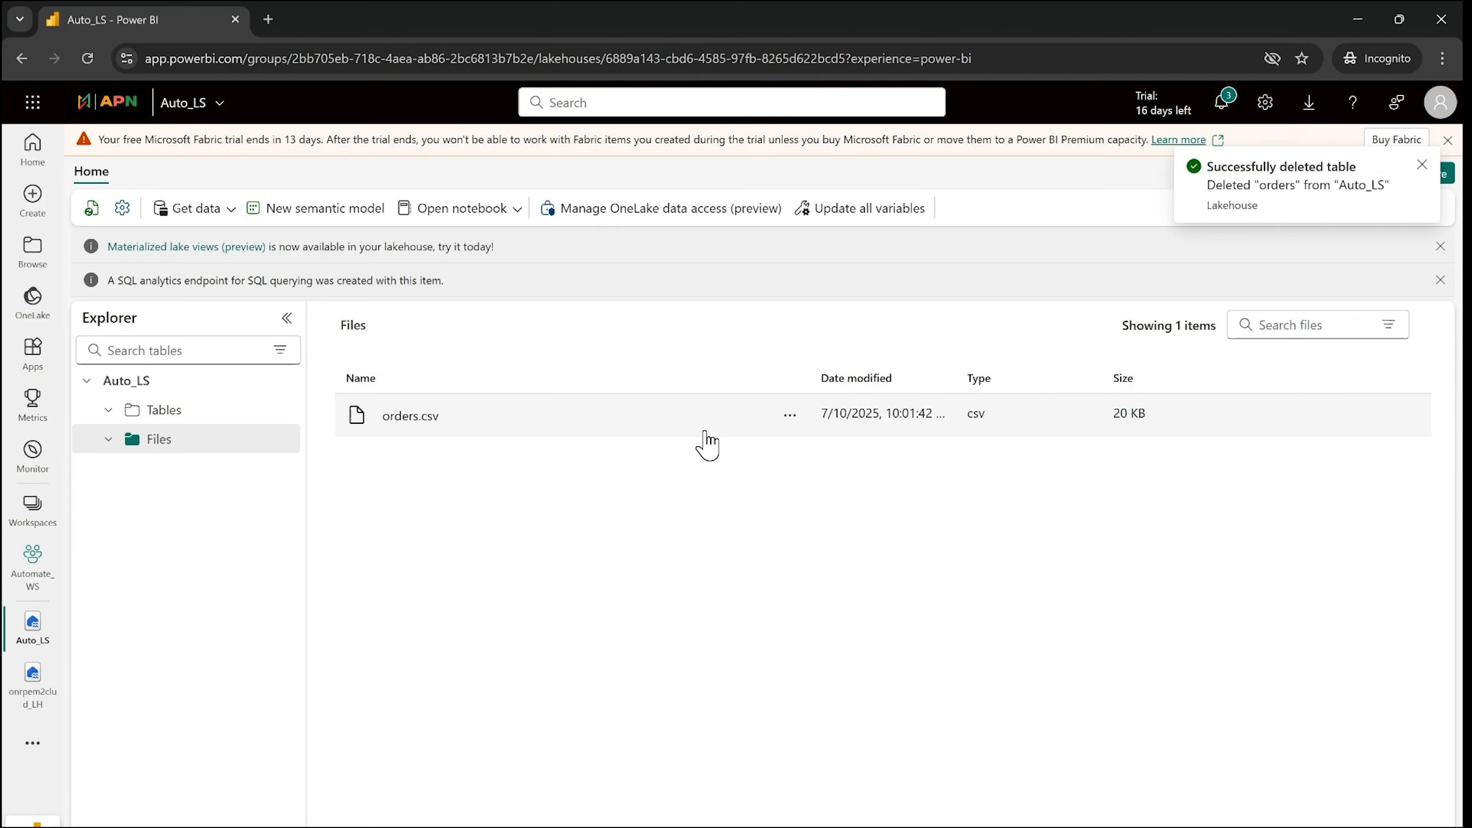
left_click(790, 415)
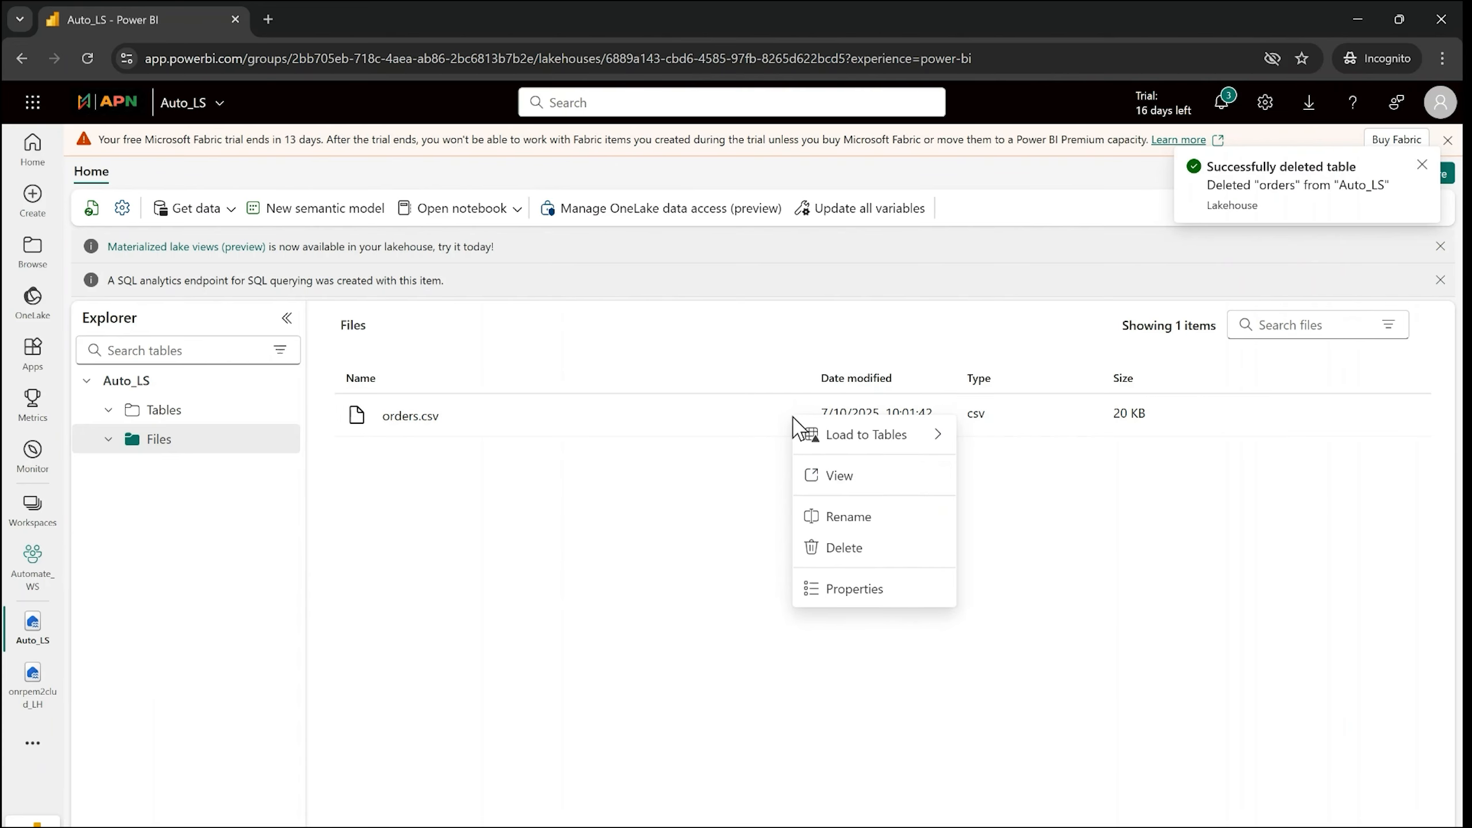
left_click(848, 548)
left_click(776, 567)
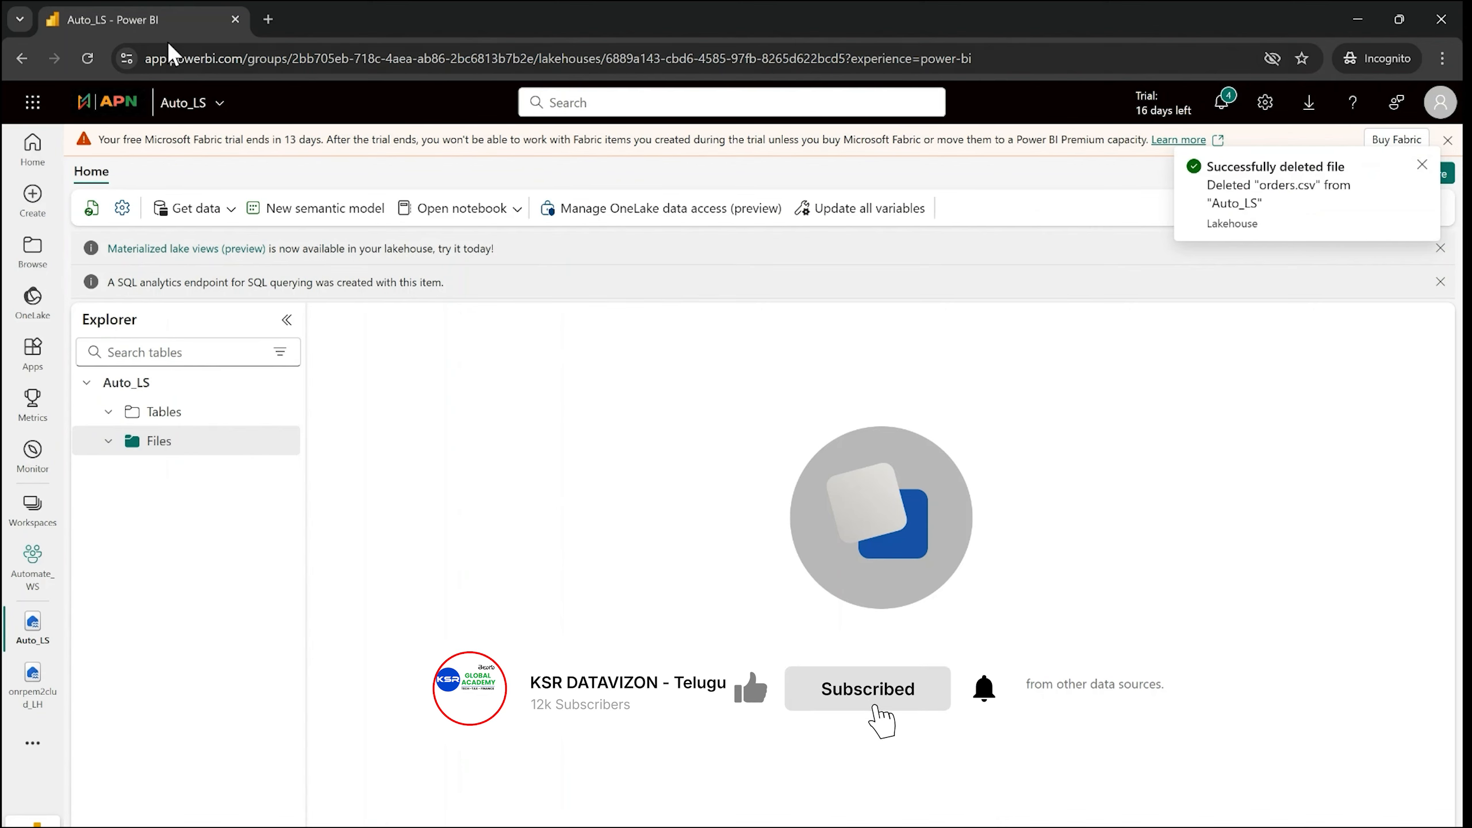
Duplicate the lakehouse's browser tab and delete the pipeline_auto data pipeline from the Automate_WS workspace
right_click(151, 23)
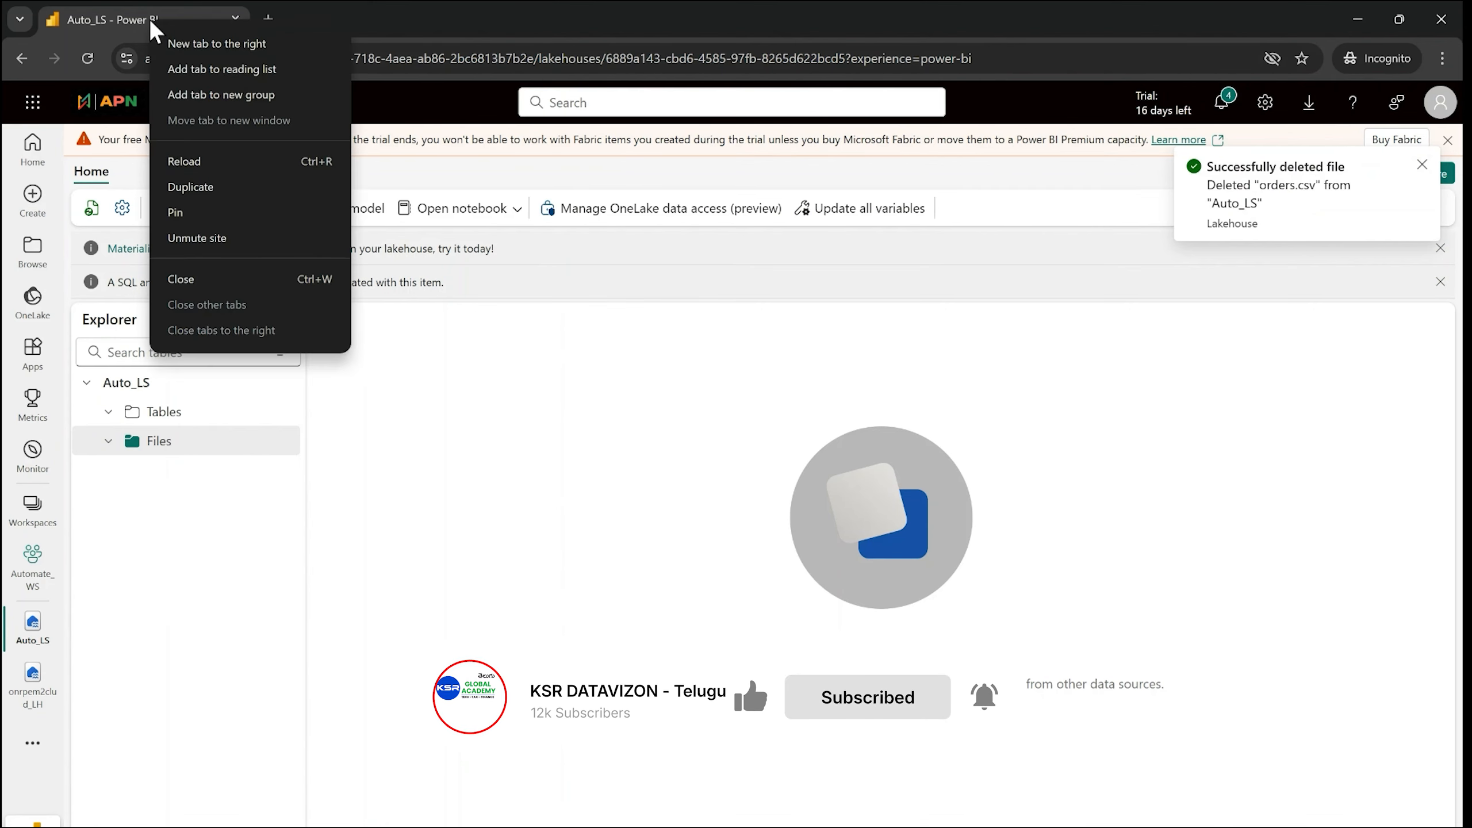
left_click(202, 182)
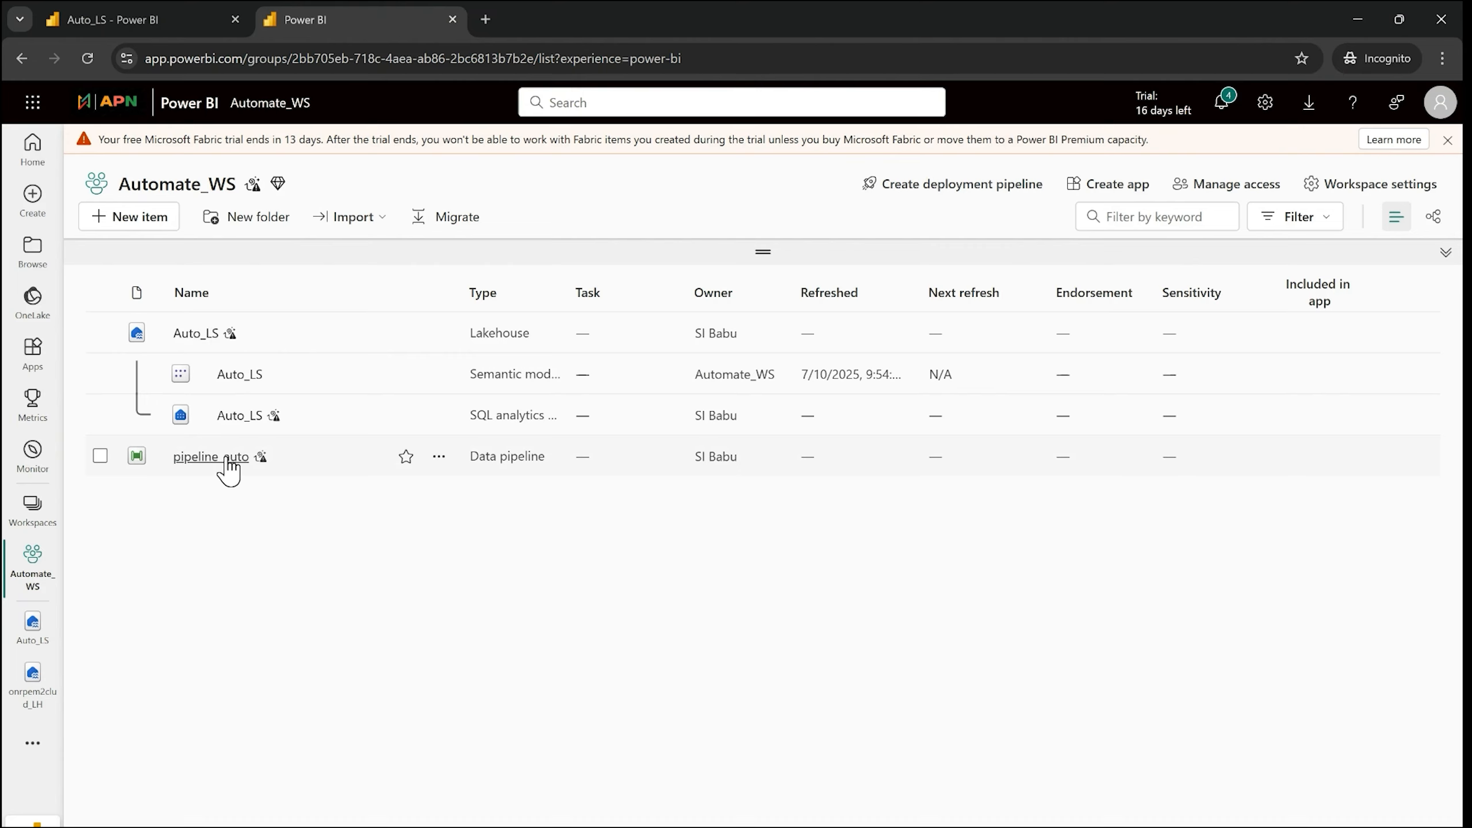
left_click(439, 458)
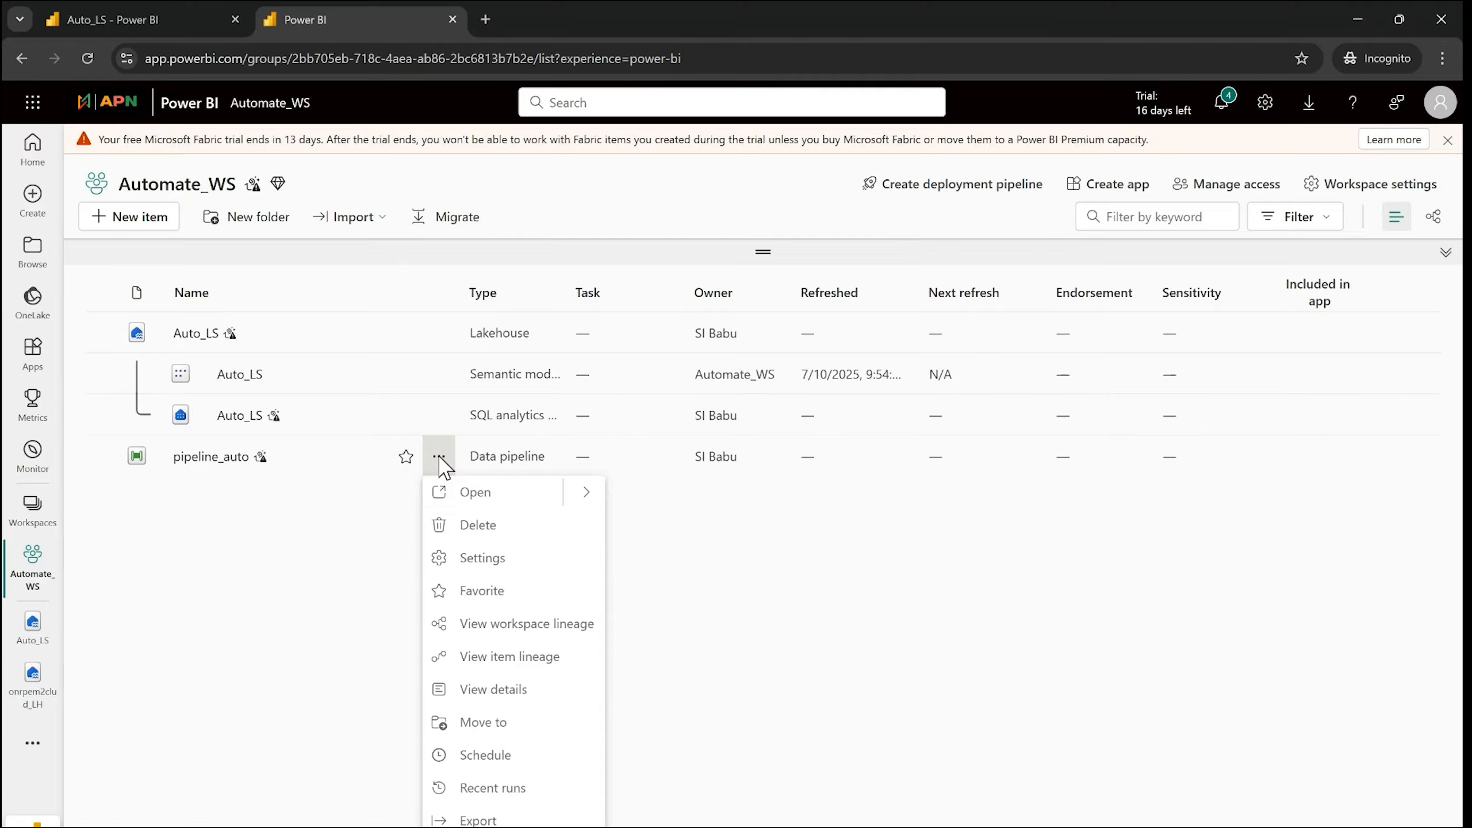
left_click(486, 535)
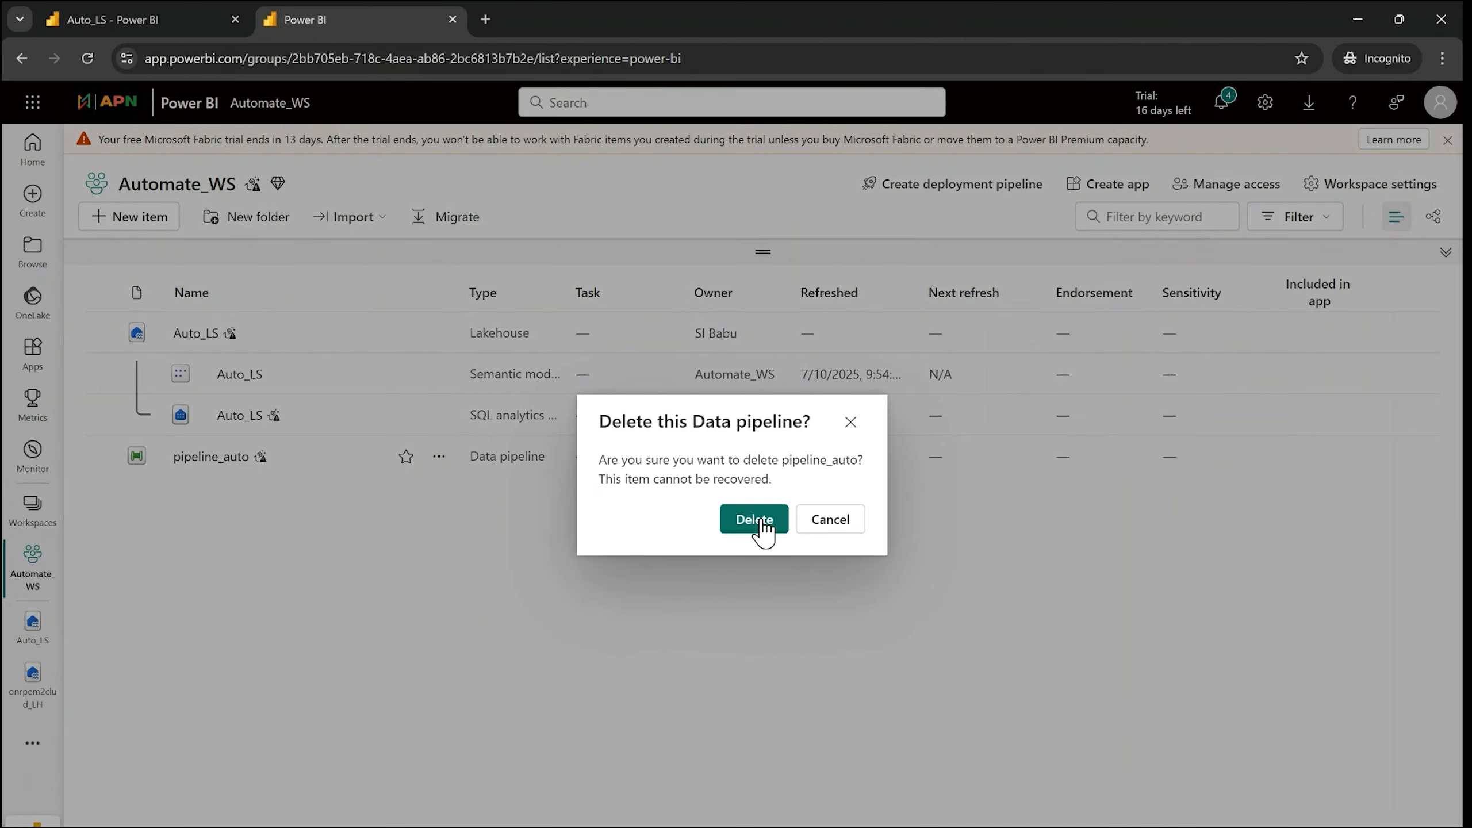
left_click(722, 524)
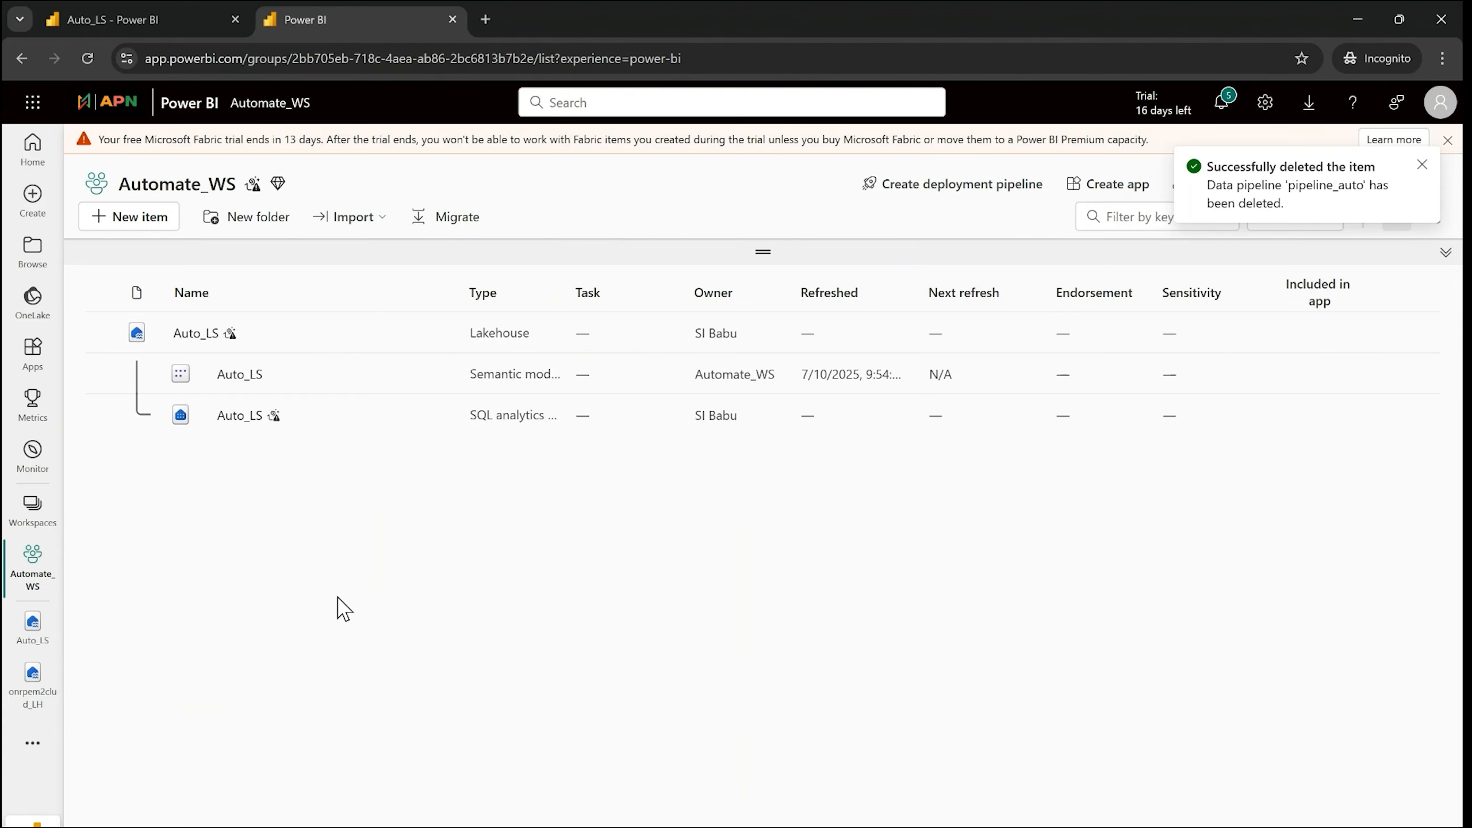
Create a new data pipeline named pipeline_automt in the Automate_WS workspace
left_click(139, 231)
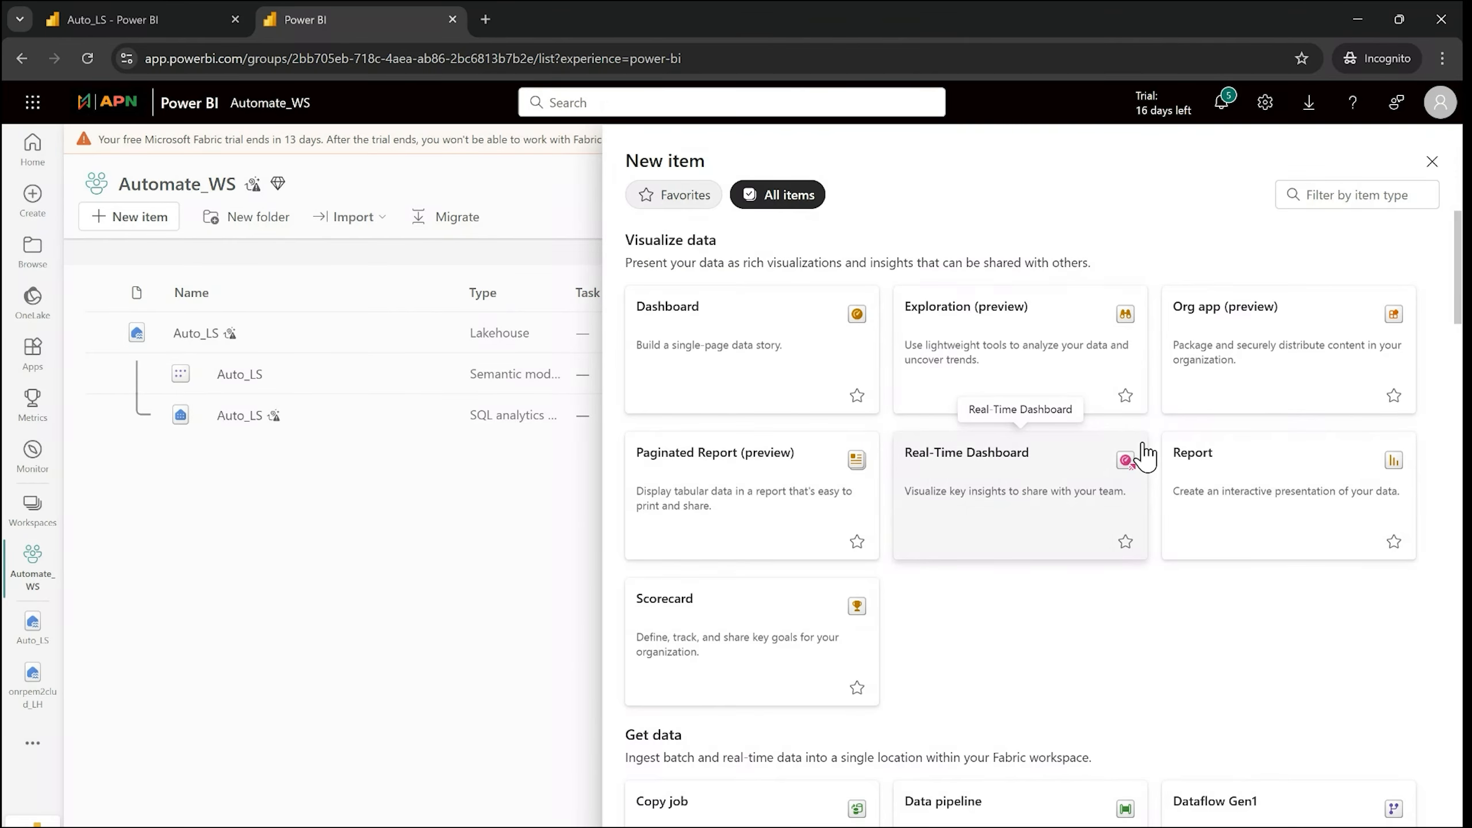
left_click(1336, 197)
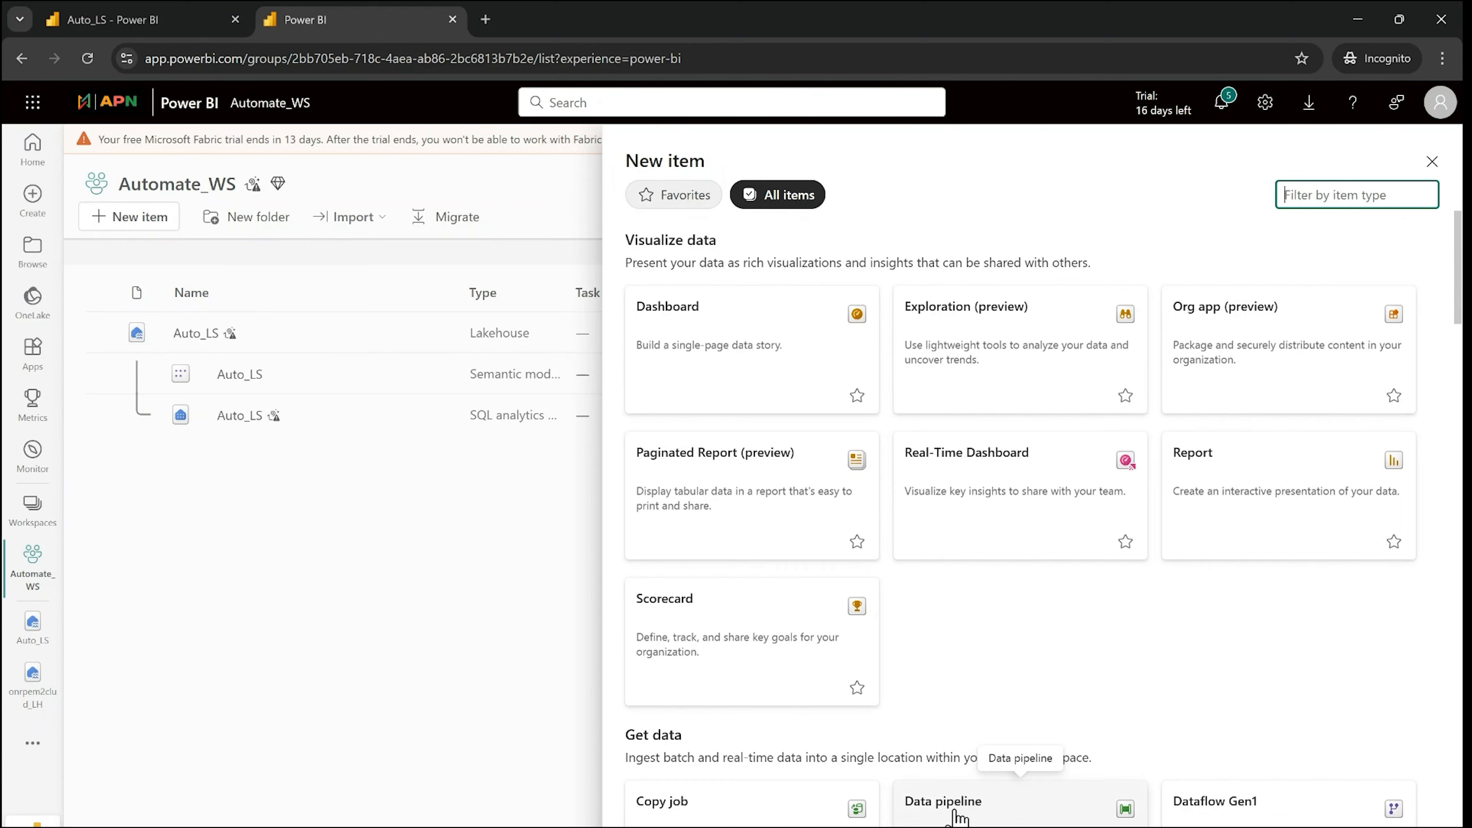
left_click(987, 815)
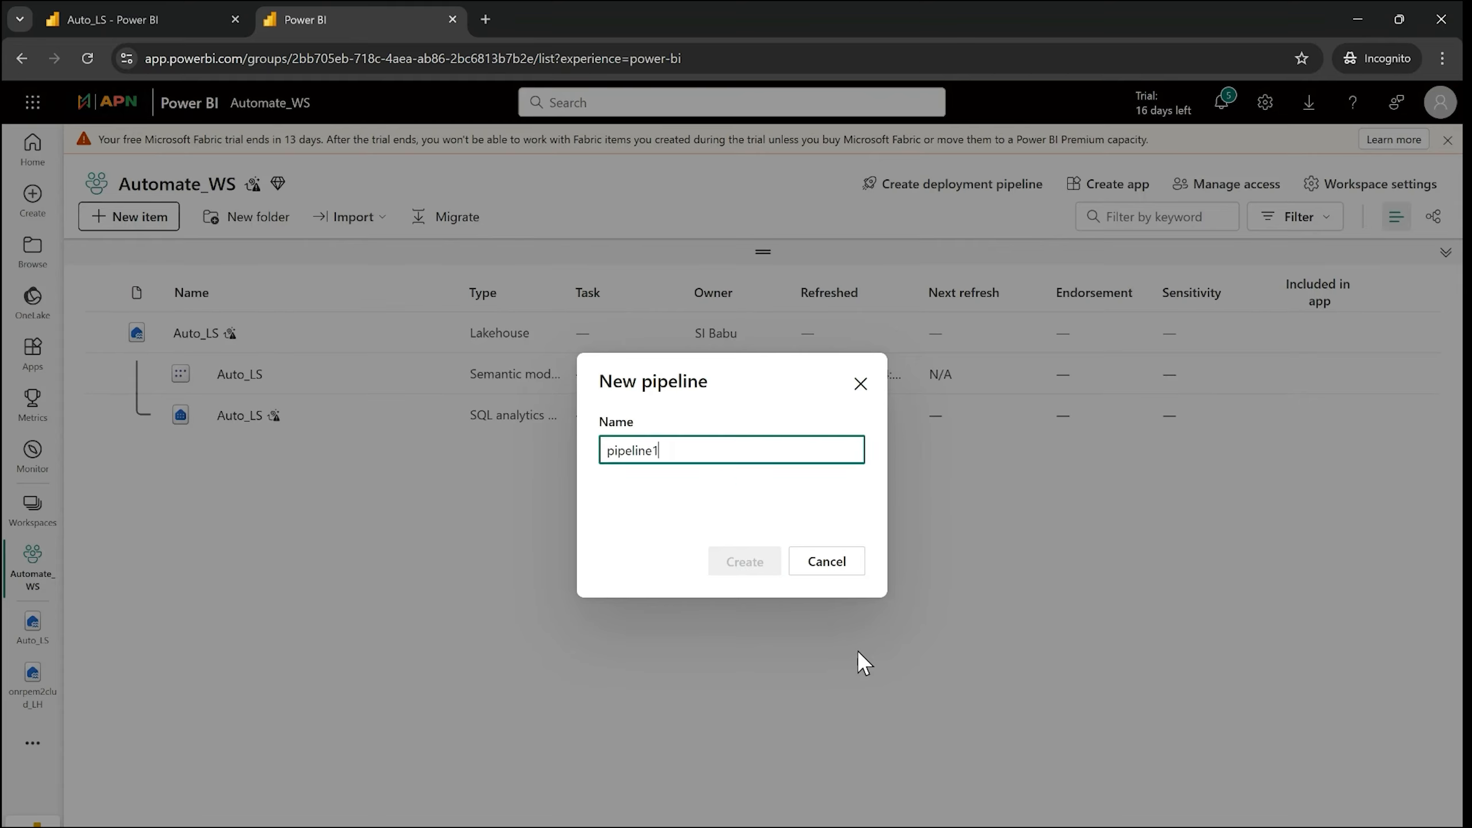
key("BackSpace")
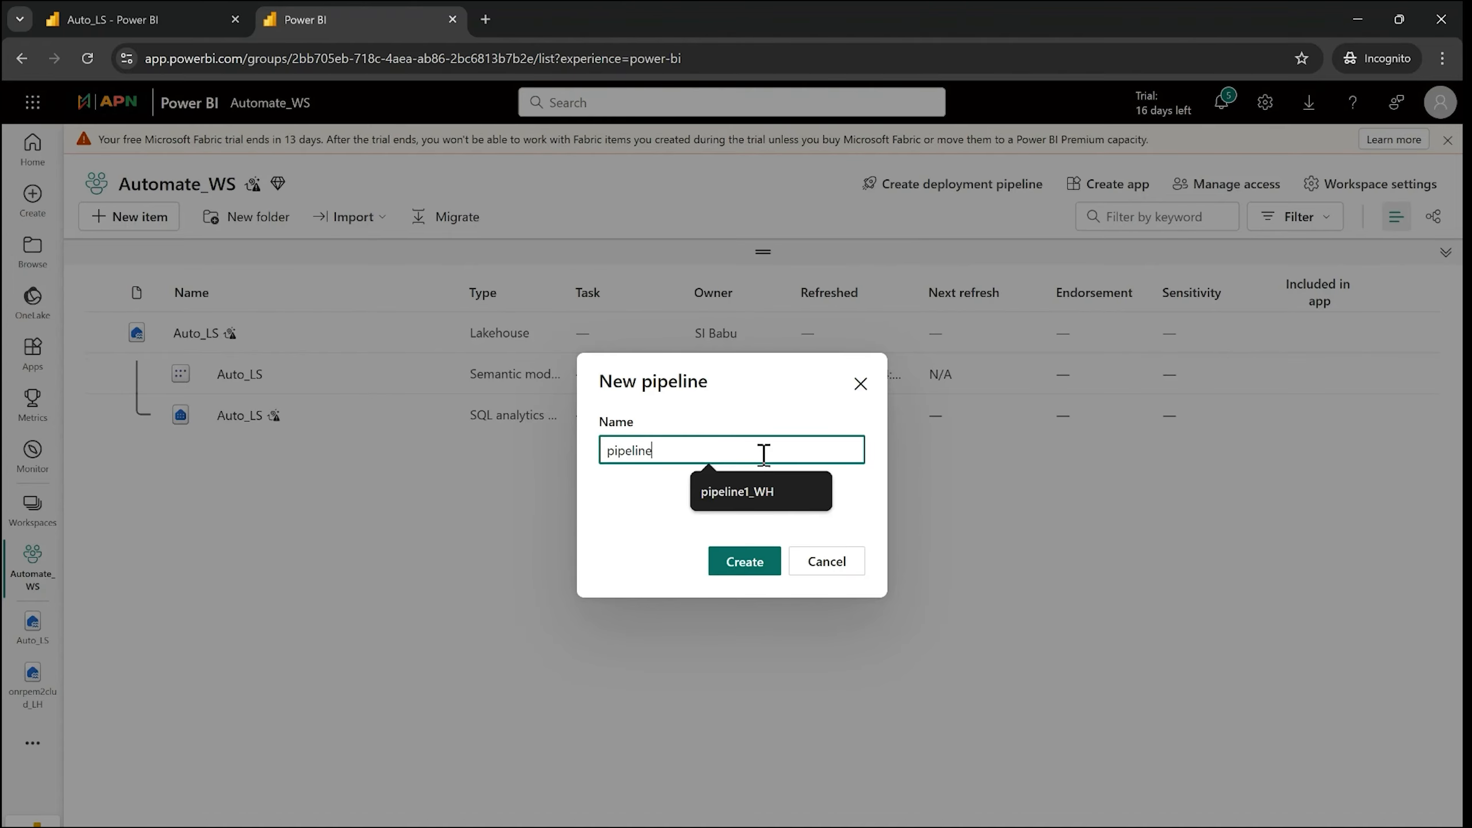
type("_auto")
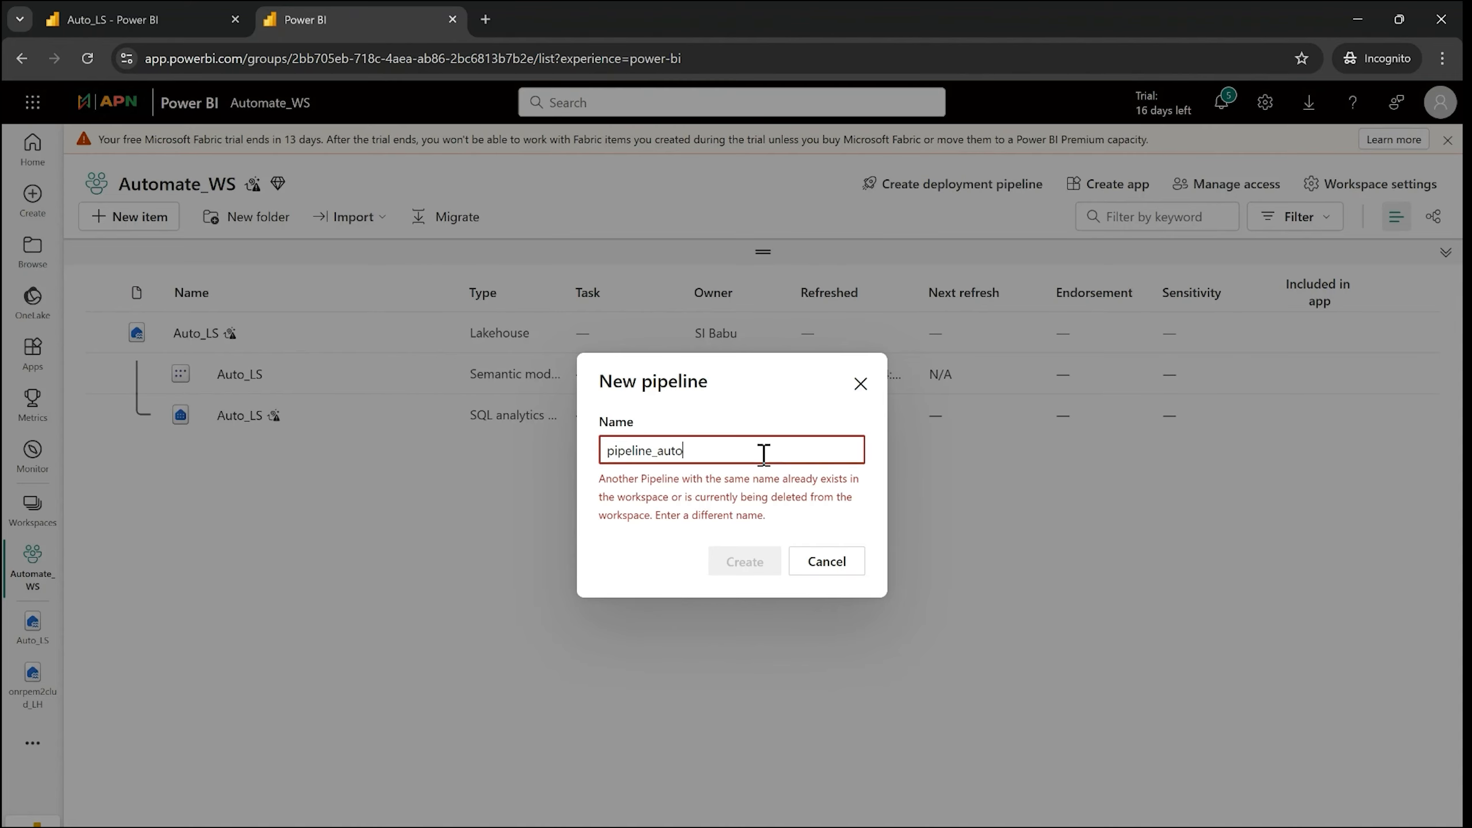
type("mt")
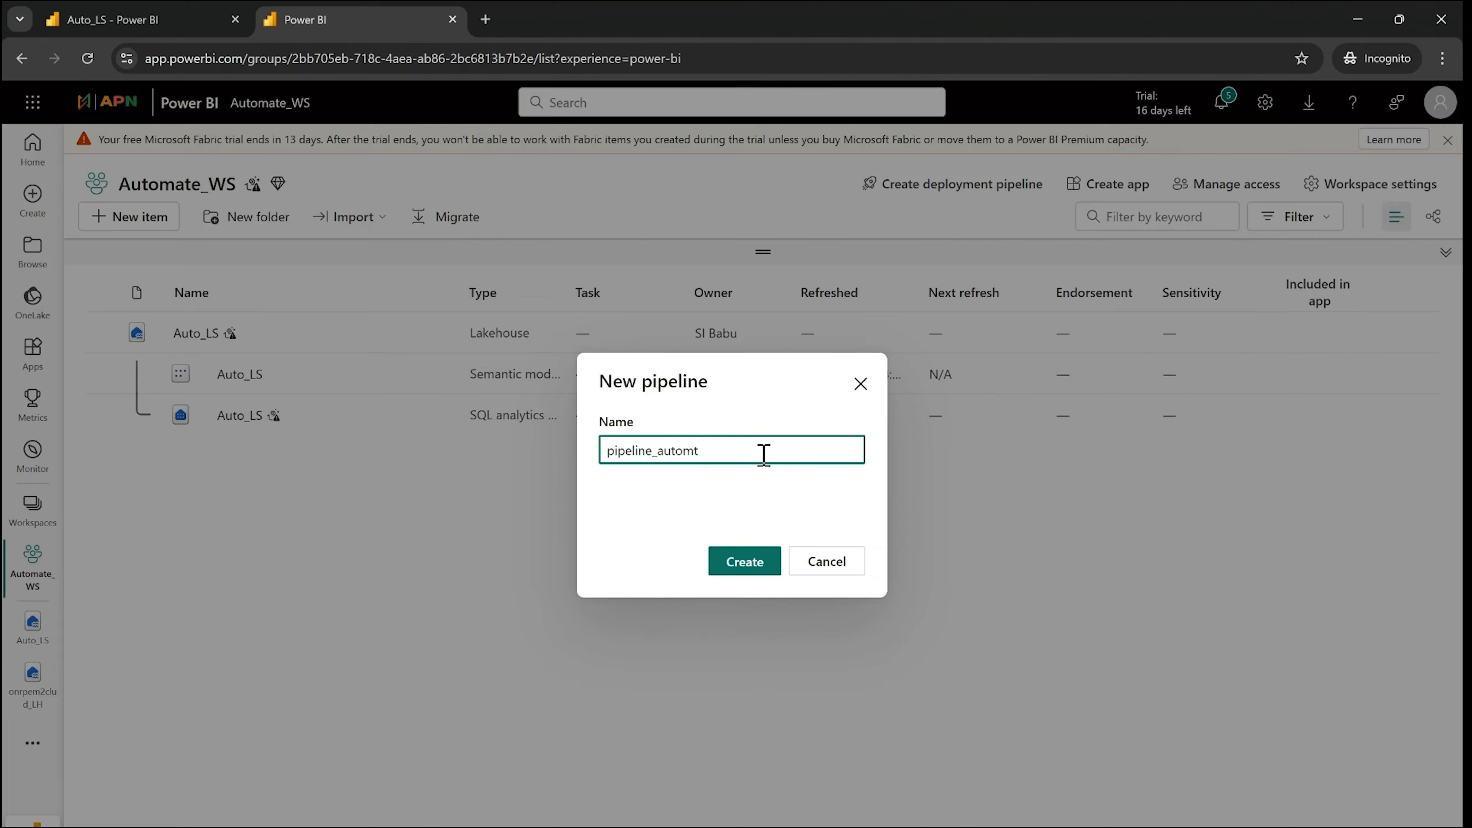
left_click(742, 572)
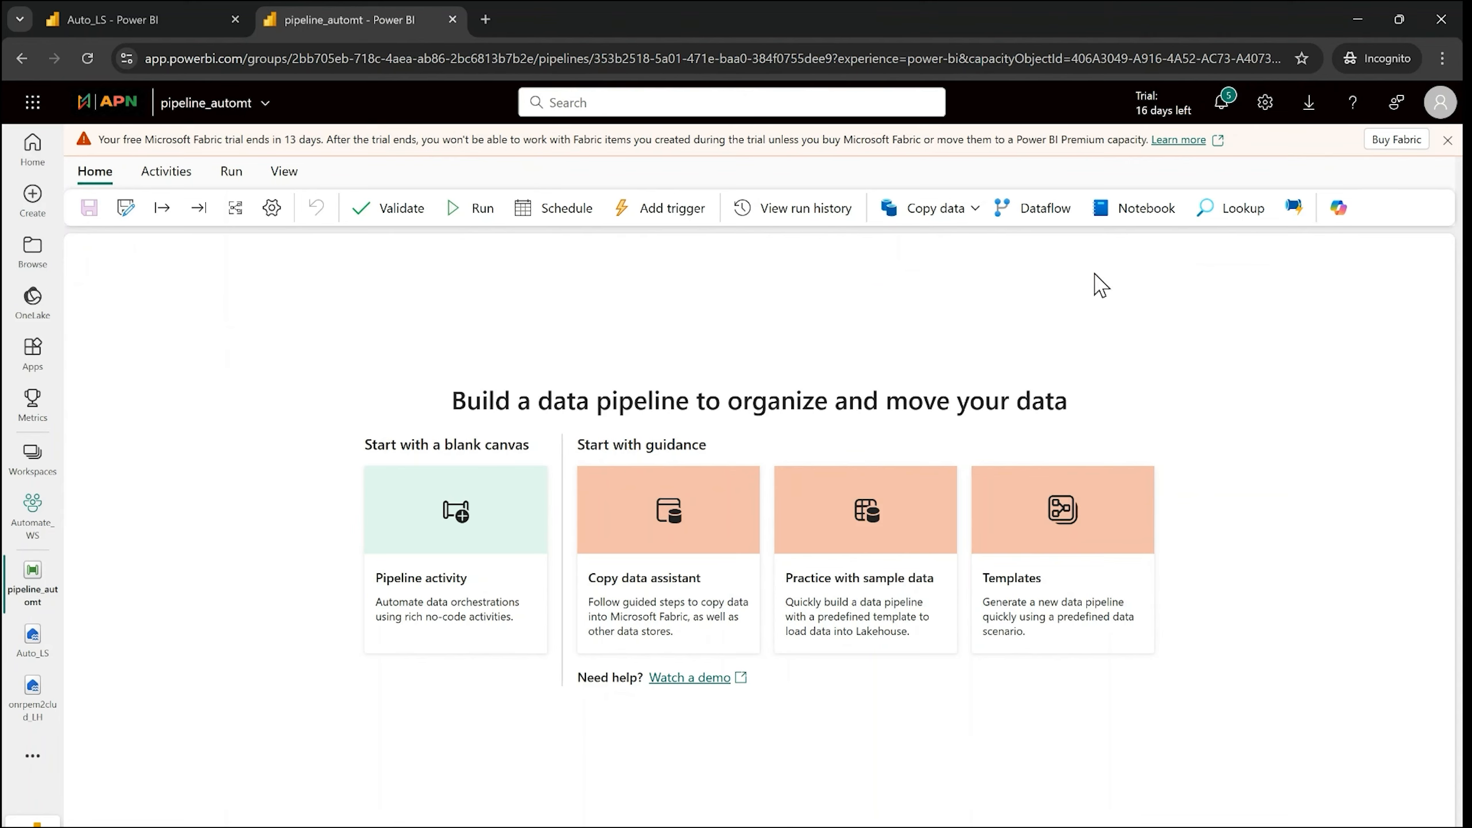
Add a Get Metadata activity to the blank pipeline and reposition it near the canvas's upper left, checking the Auto_LS lakehouse's Files folder
left_click(510, 546)
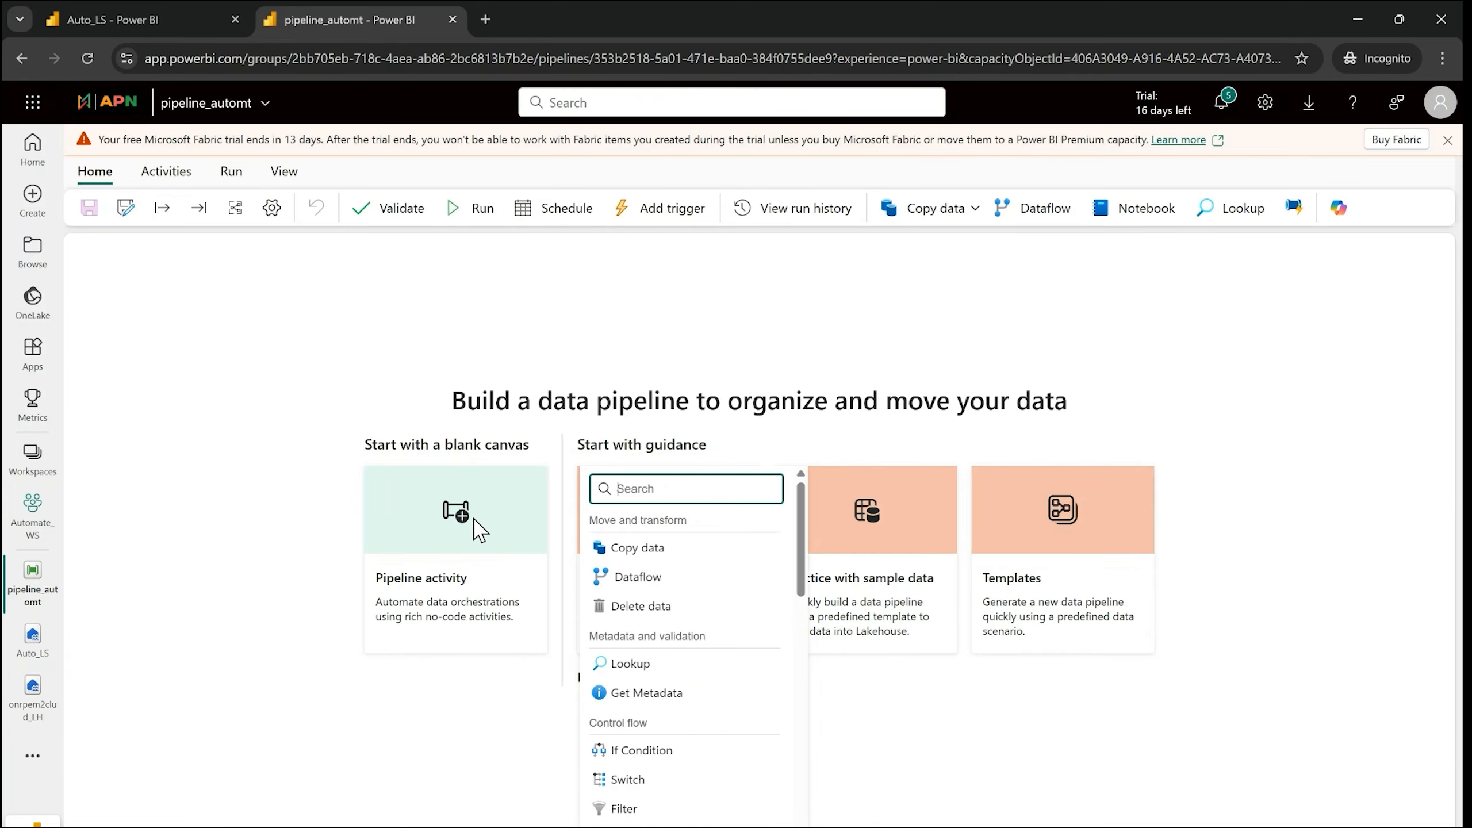
left_click(657, 696)
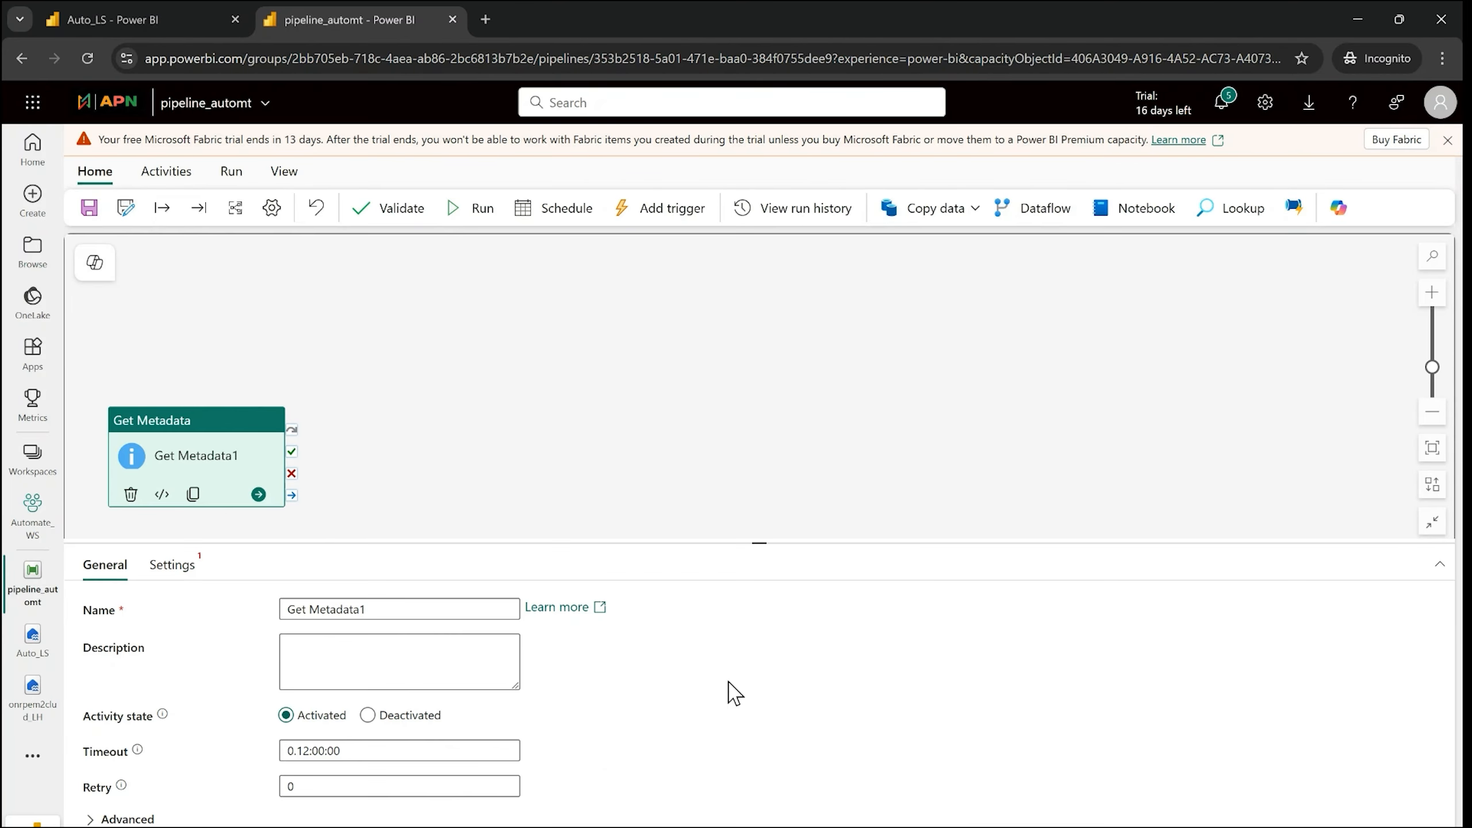
left_click_drag(207, 428, 345, 352)
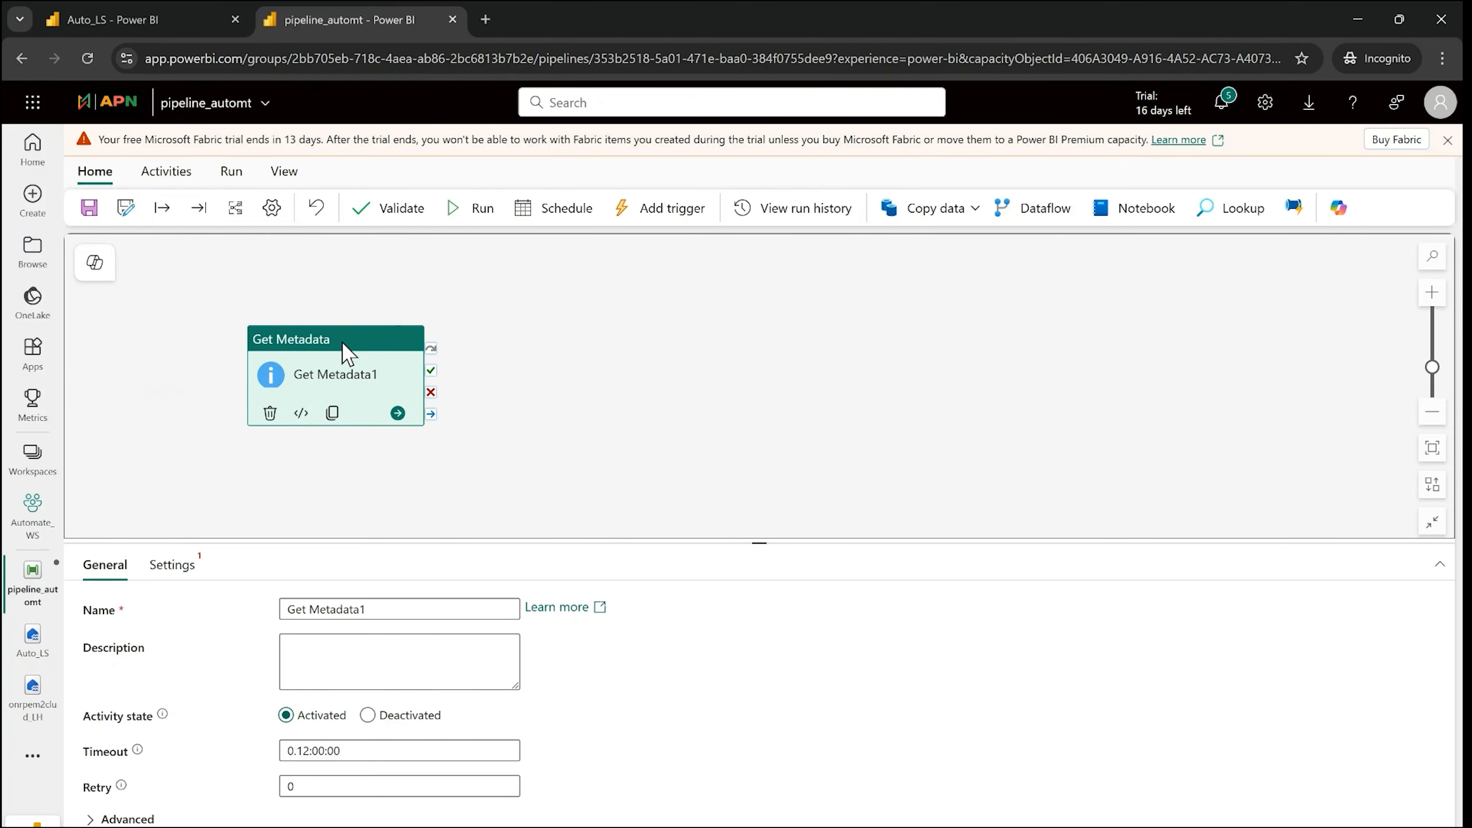
left_click(162, 24)
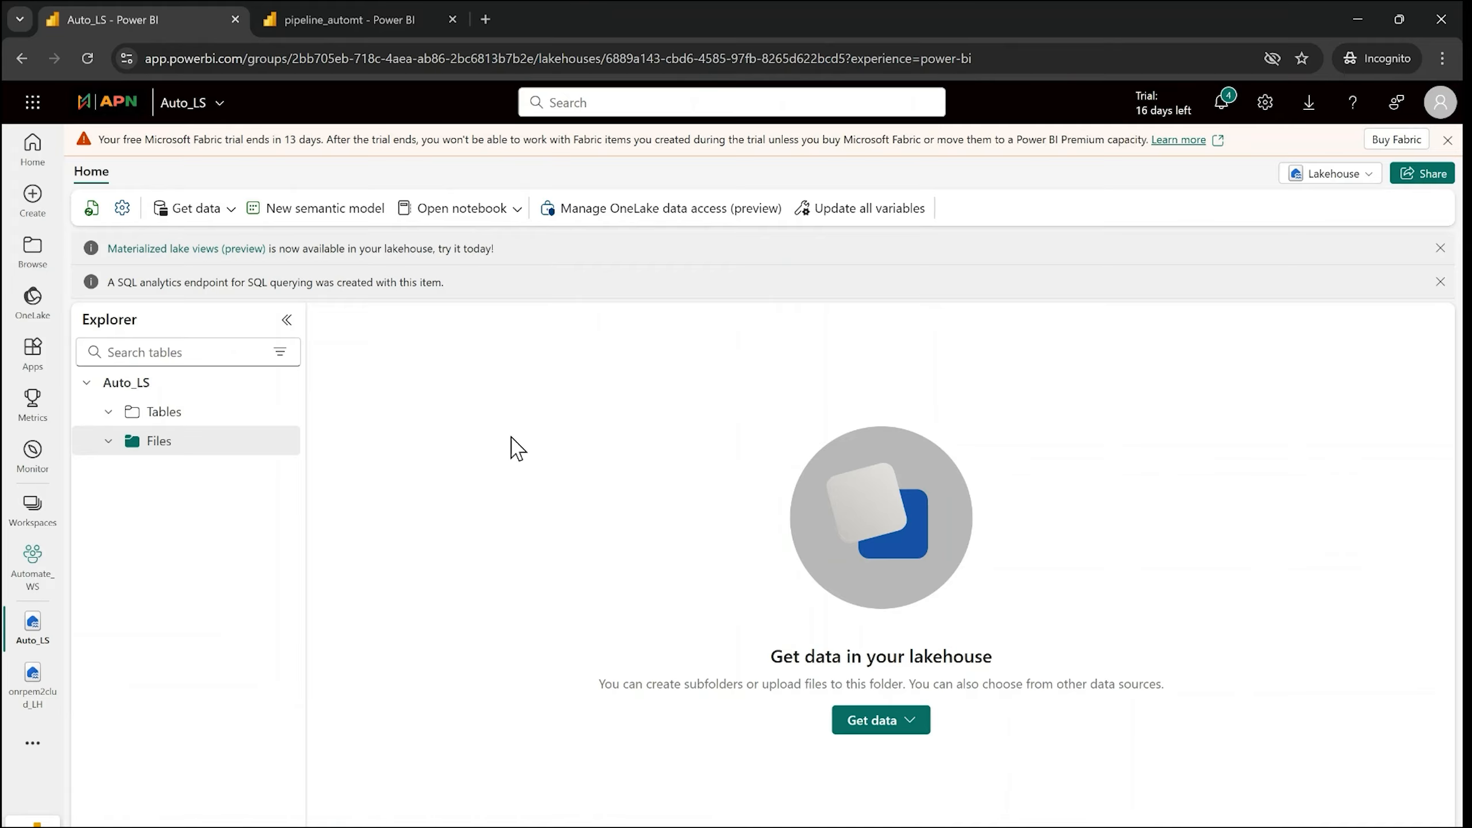
left_click(368, 19)
left_click_drag(328, 348, 307, 331)
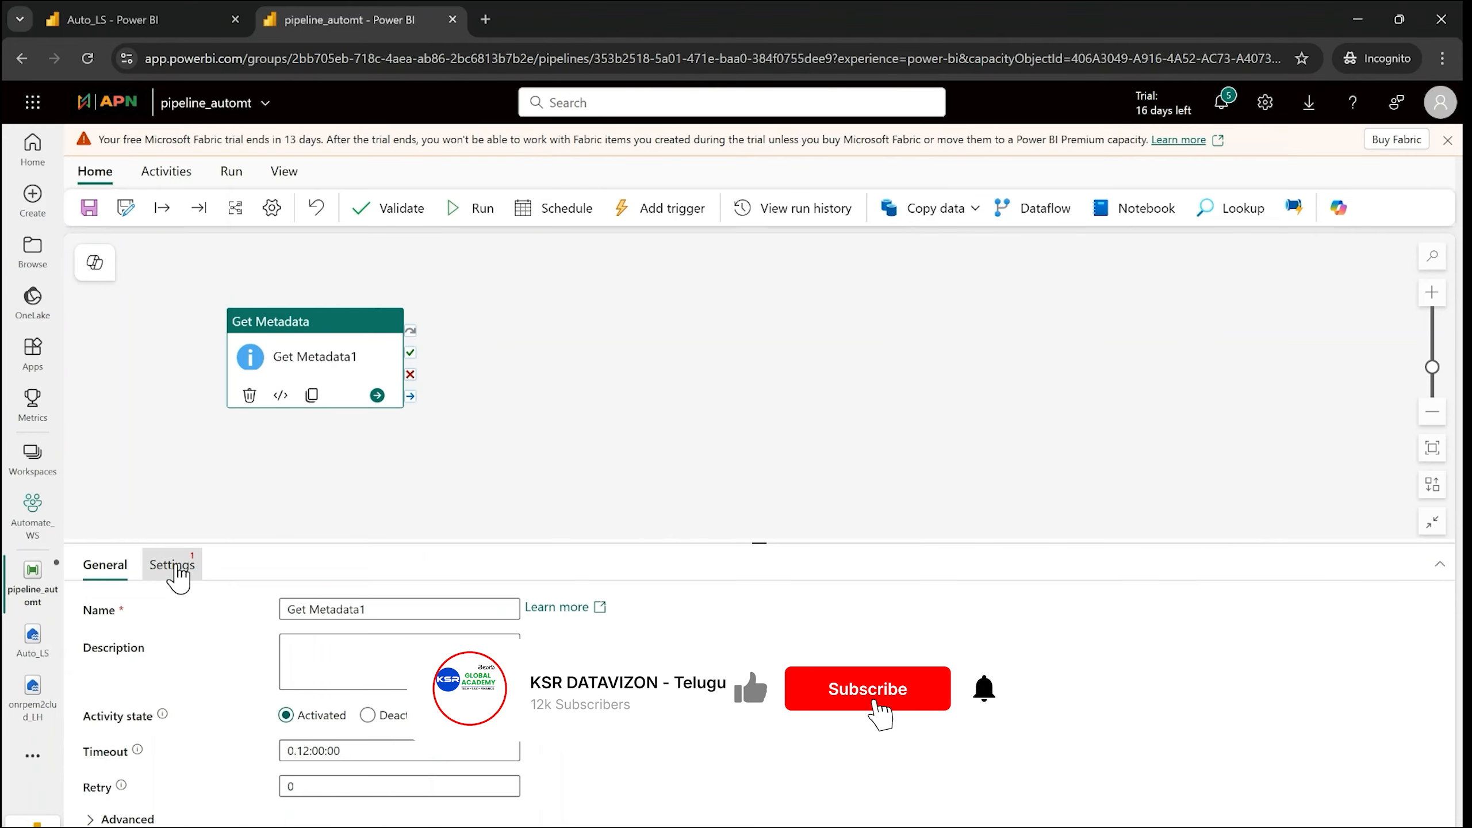
Connect the Get Metadata activity to the Auto_LS lakehouse from the OneLake catalog
left_click(177, 566)
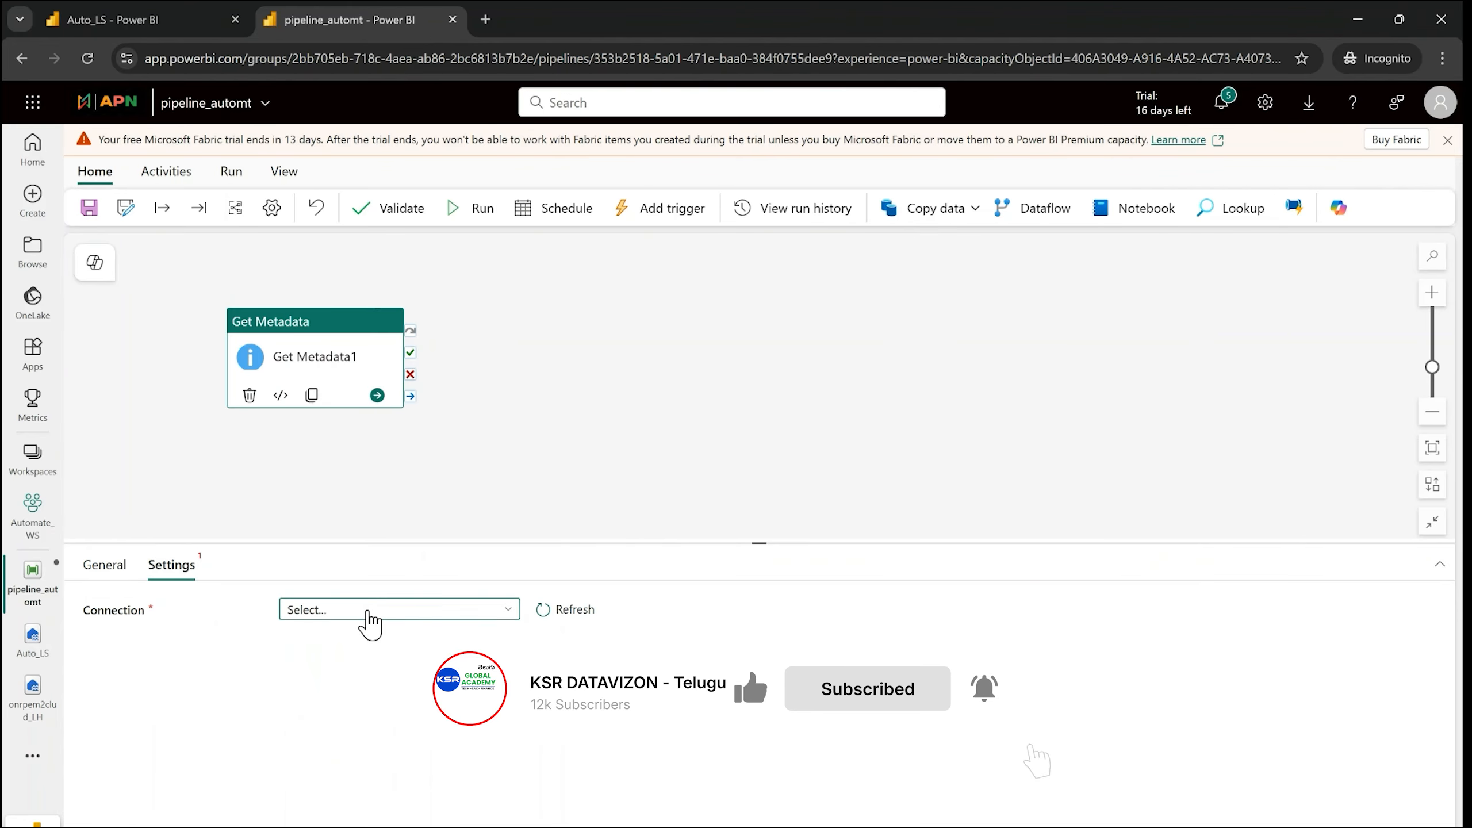
left_click(370, 616)
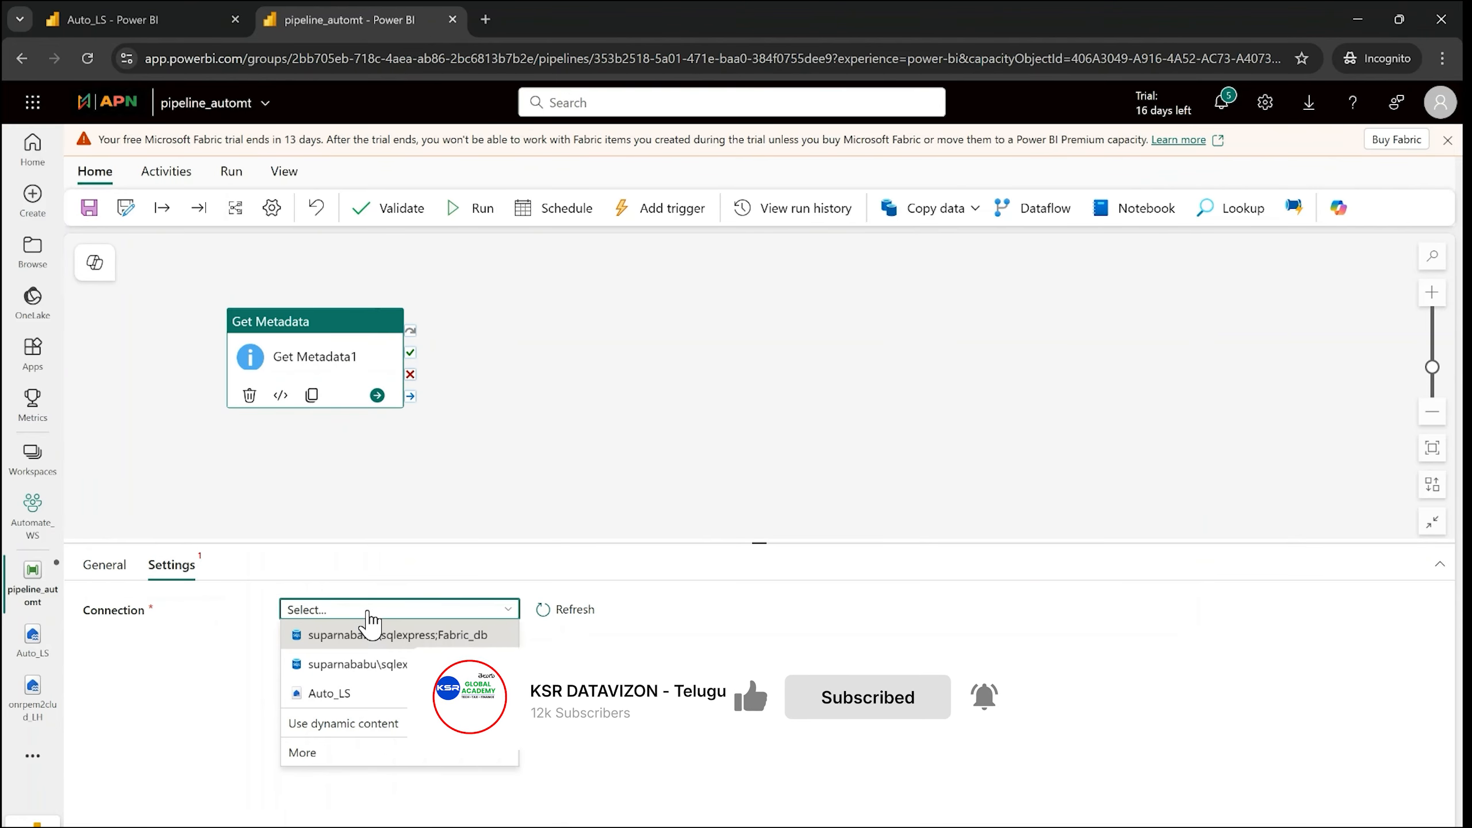
left_click(316, 754)
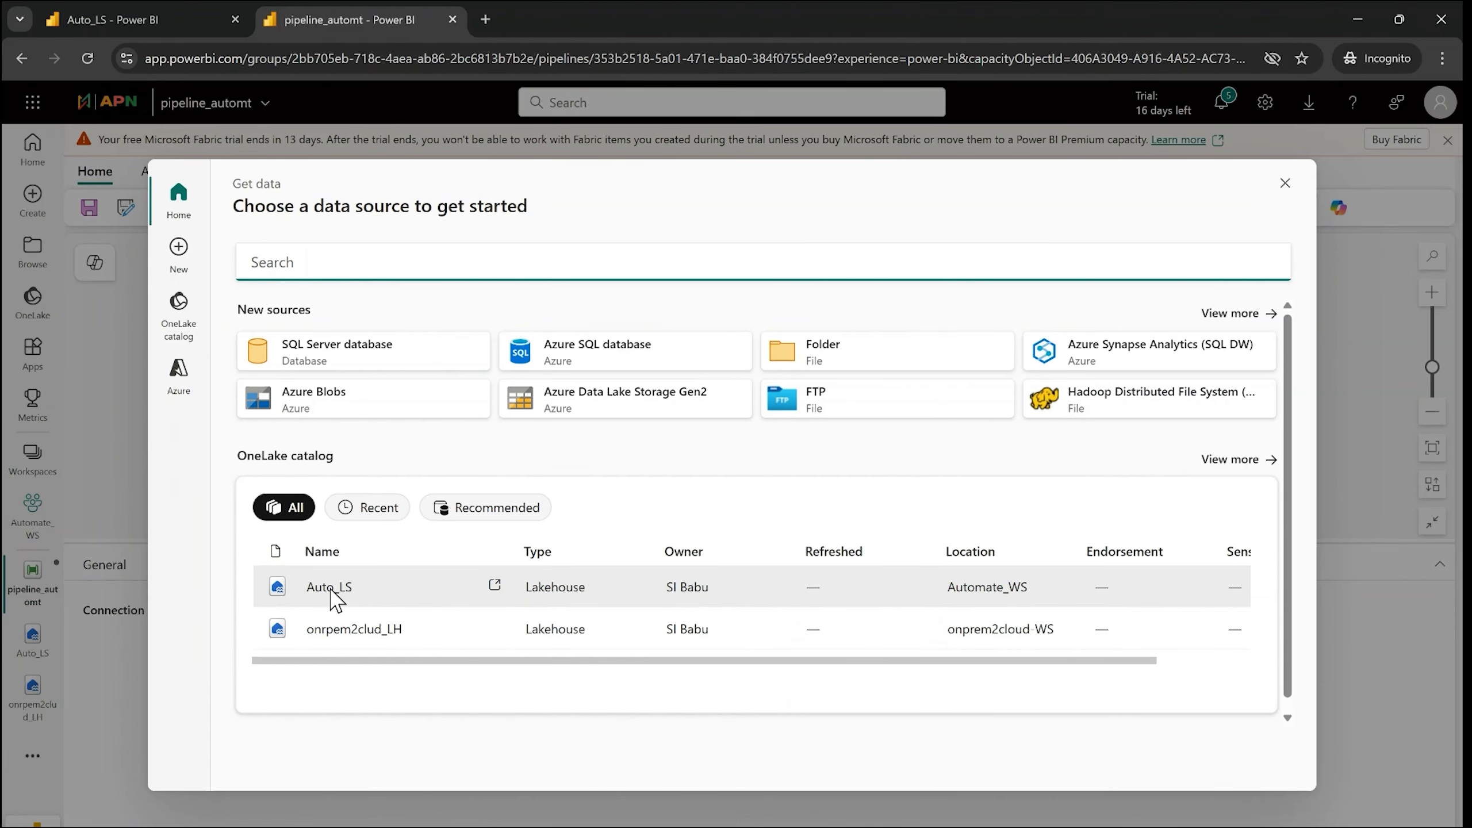
left_click(330, 590)
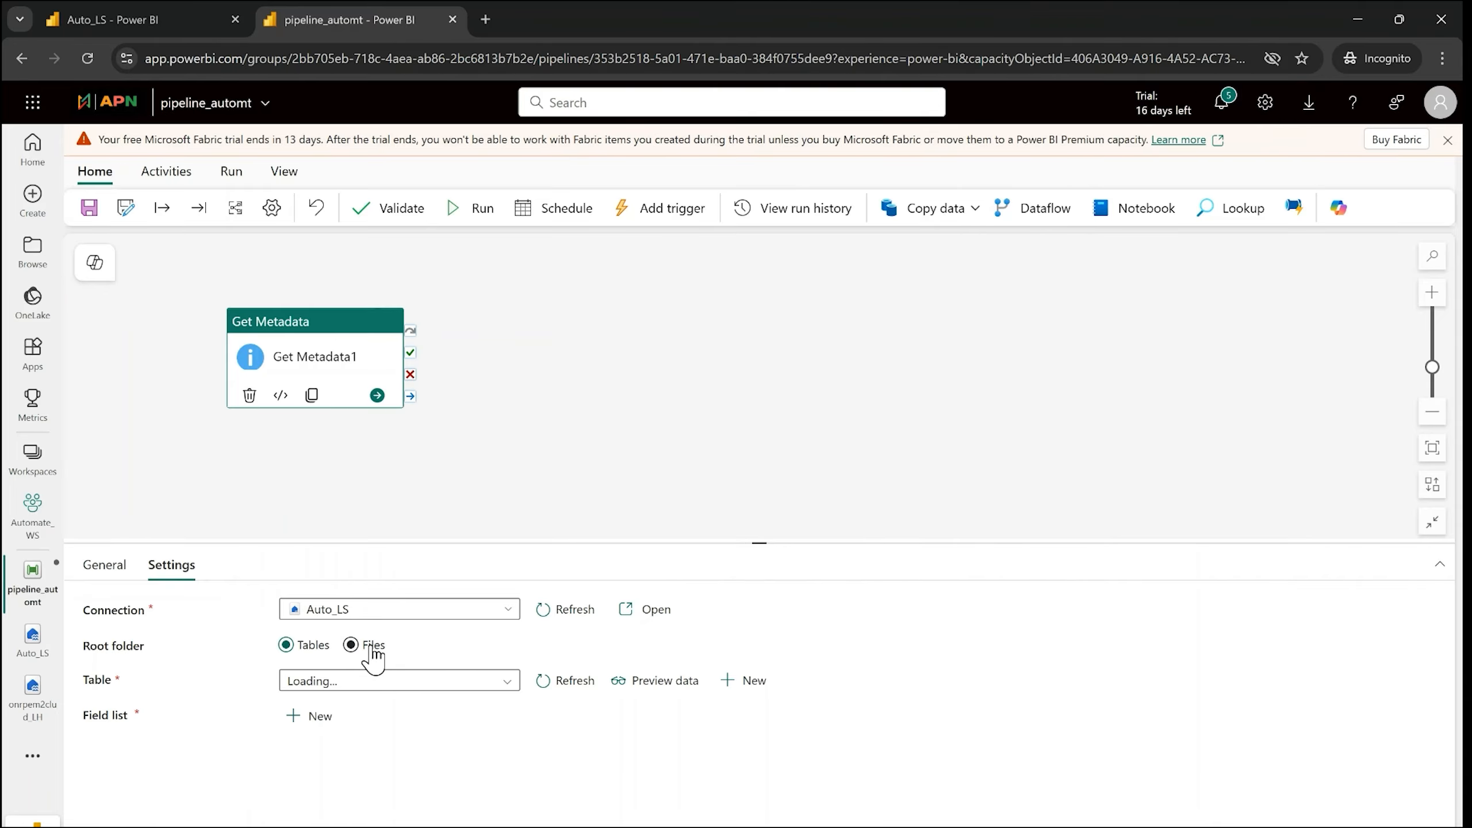
Set the Get Metadata activity's root folder to Files and its file format to DelimitedText, and return to the Auto_LS lakehouse
left_click(124, 23)
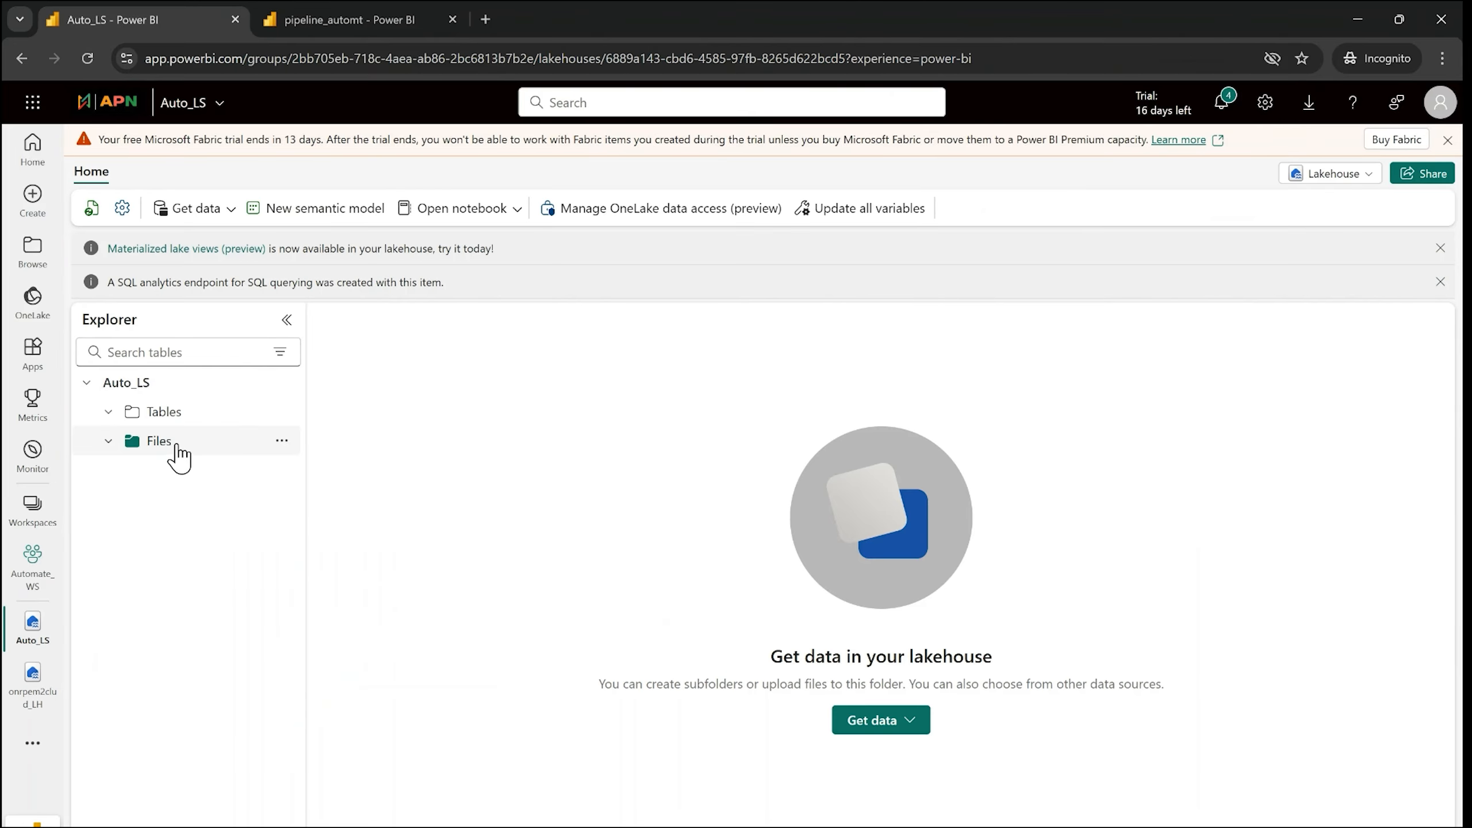
left_click(315, 24)
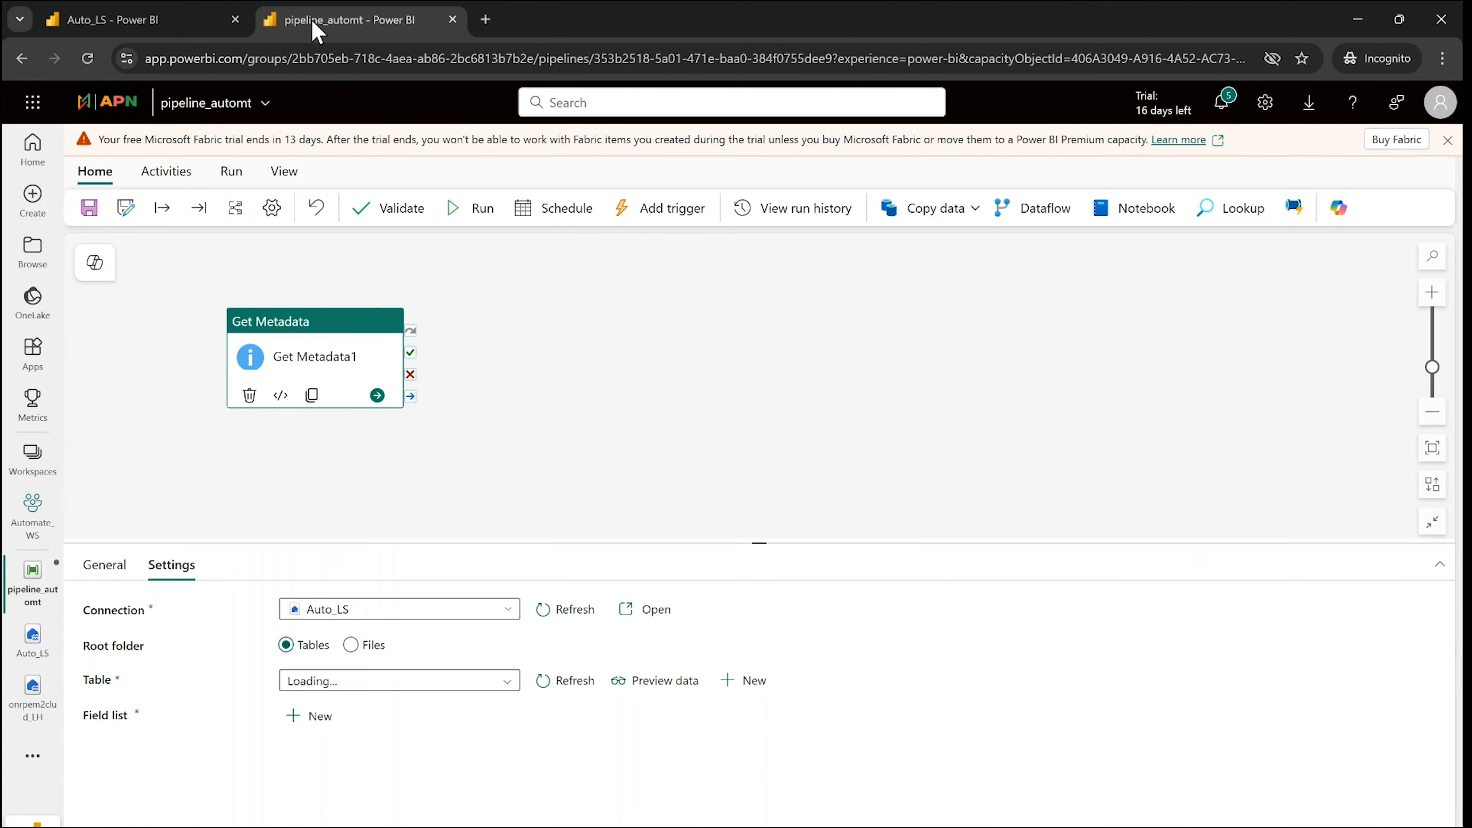
left_click(351, 644)
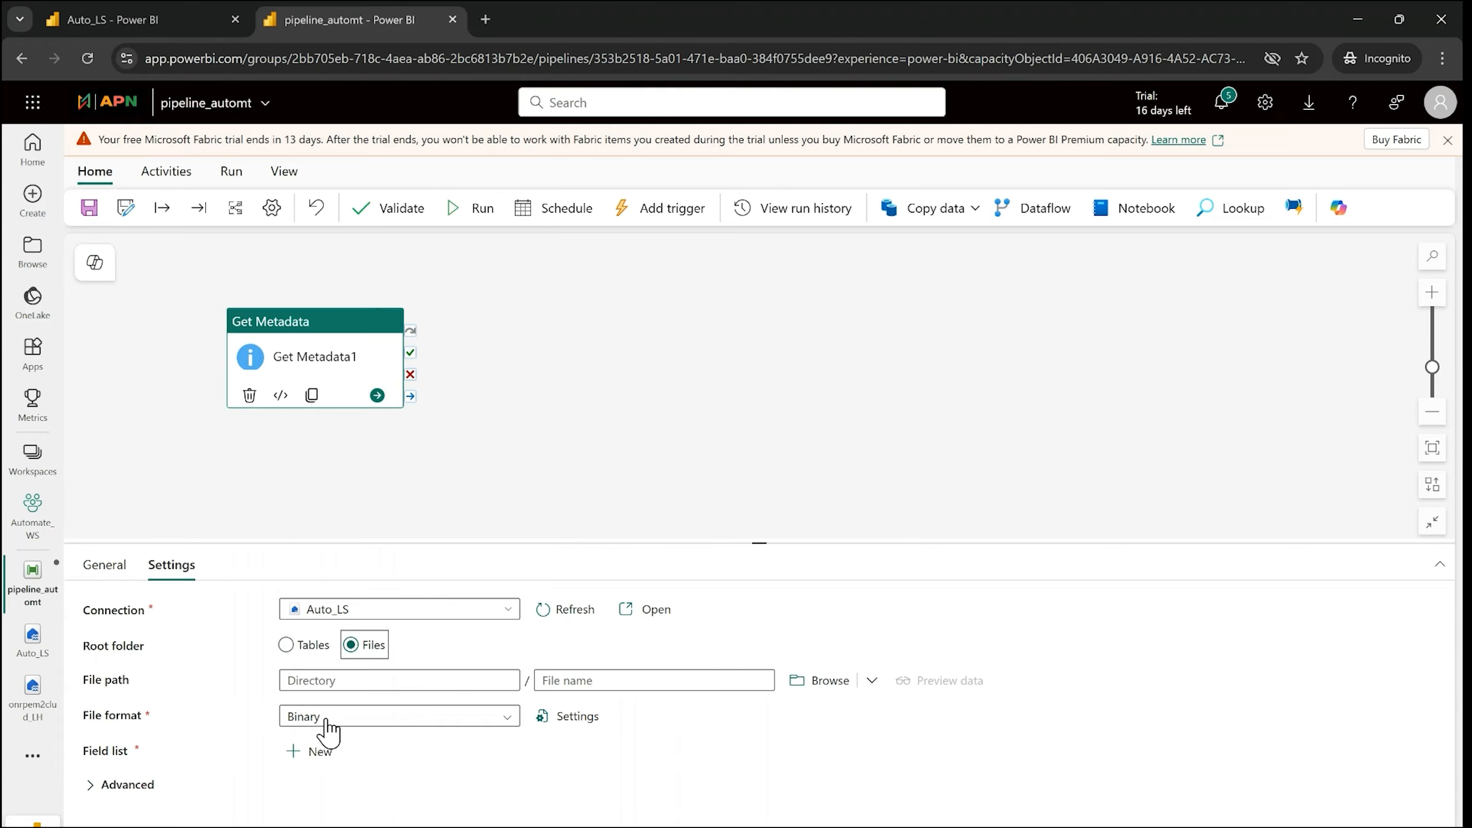
left_click(499, 725)
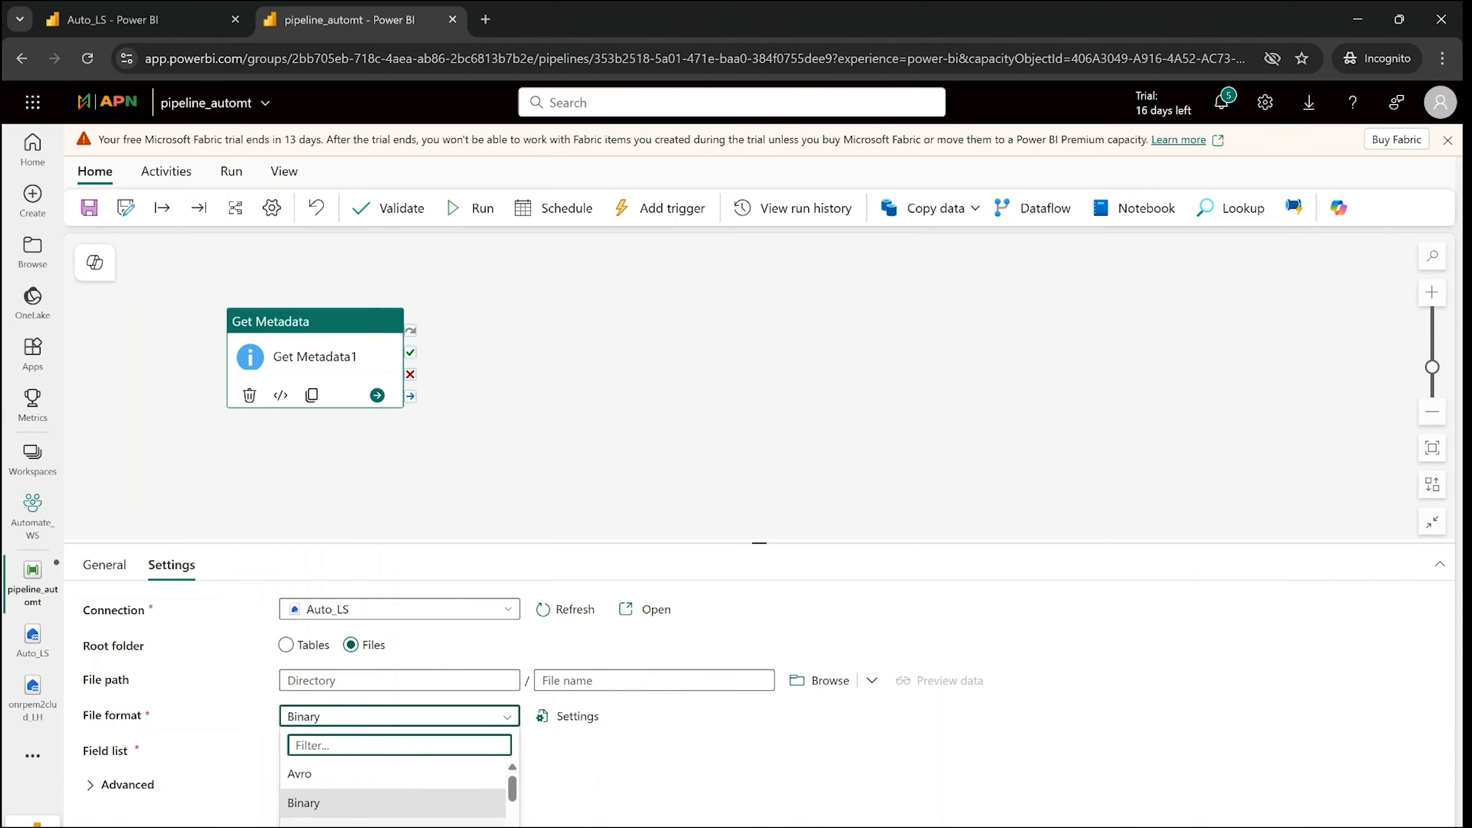
left_click(355, 825)
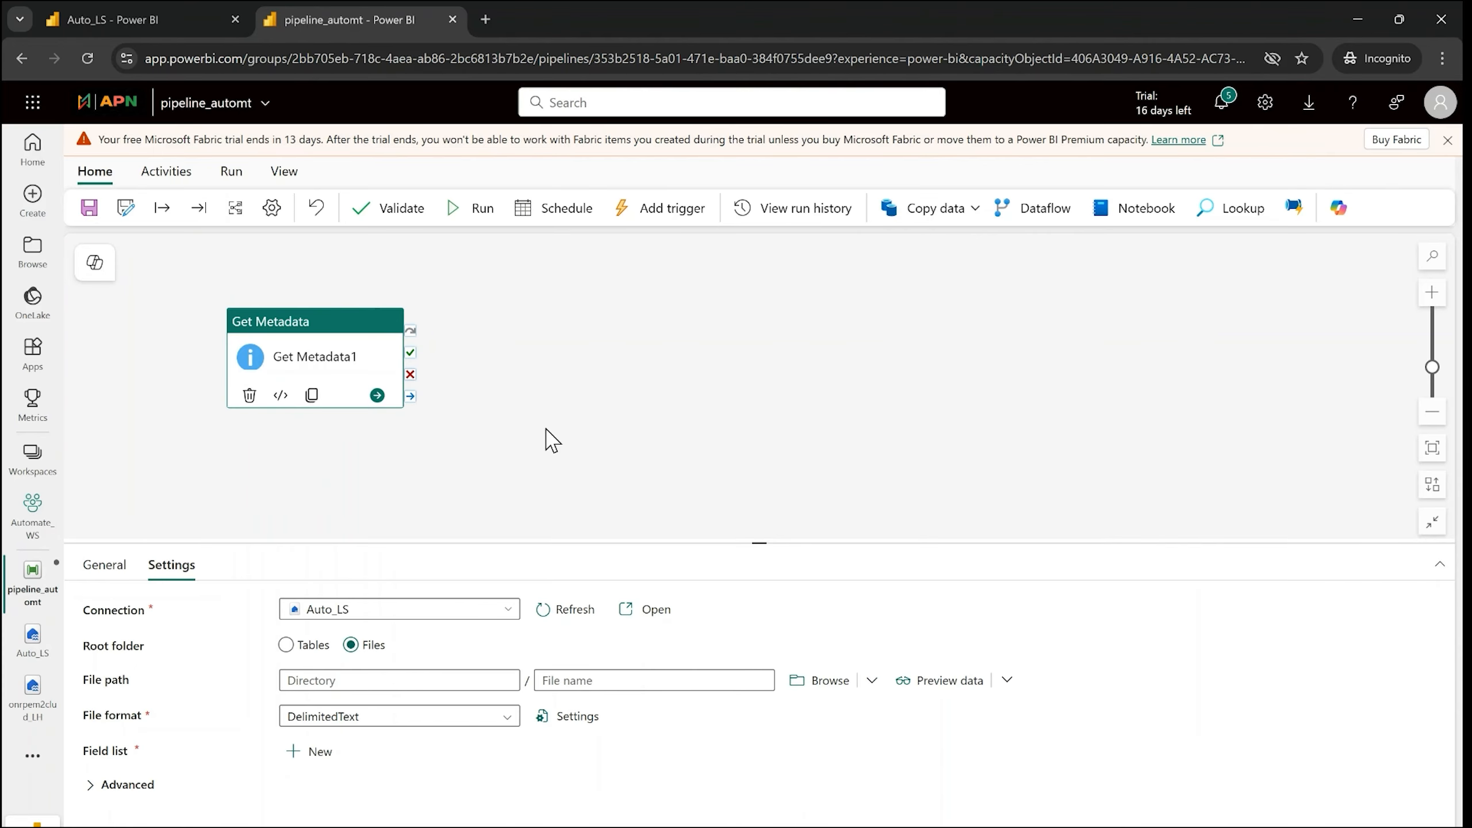
left_click(168, 18)
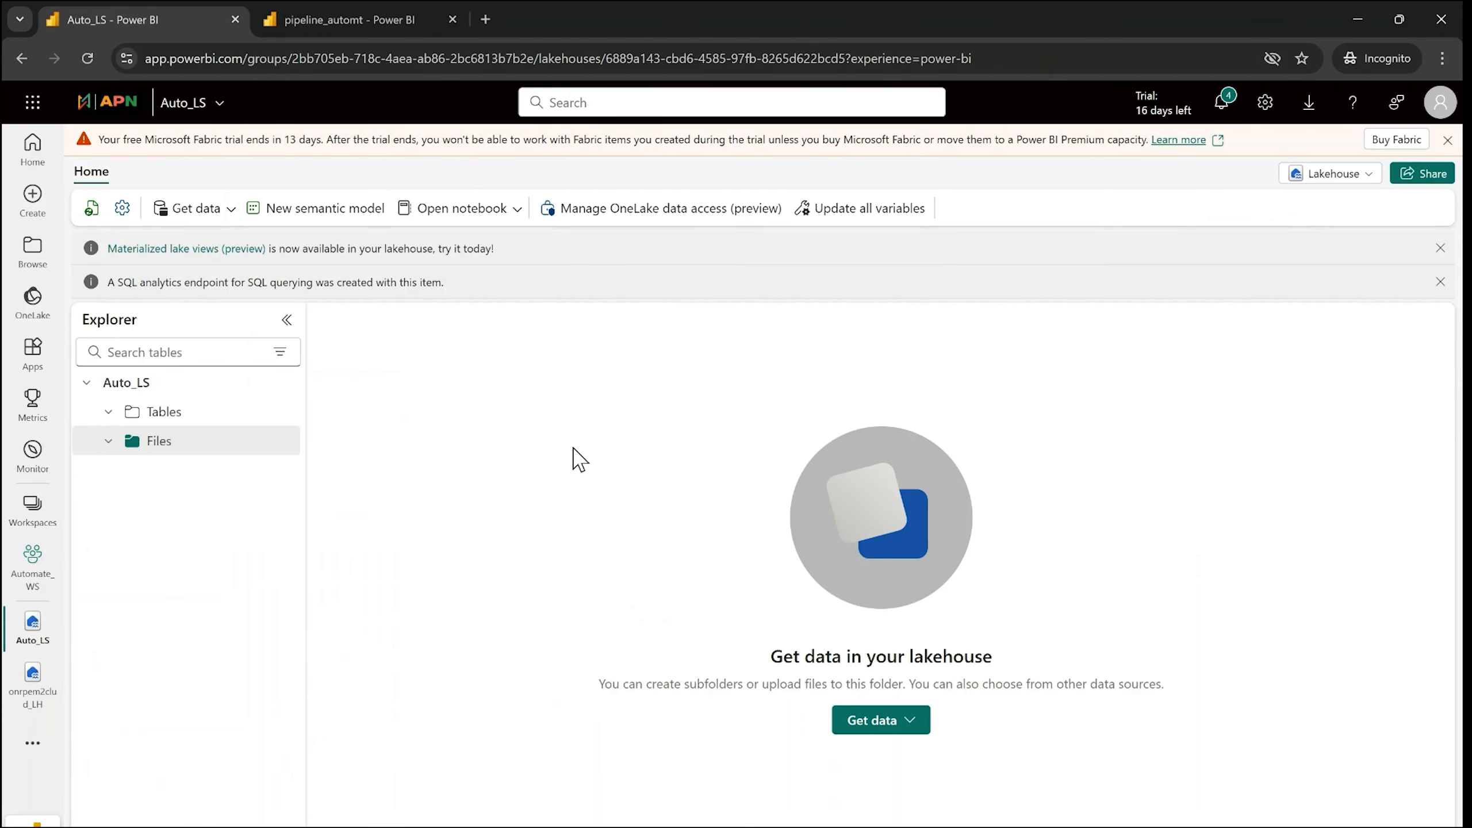
Add Child items to the Get Metadata activity's field list in pipeline_automt, and browse the root folder for its file path
left_click(338, 20)
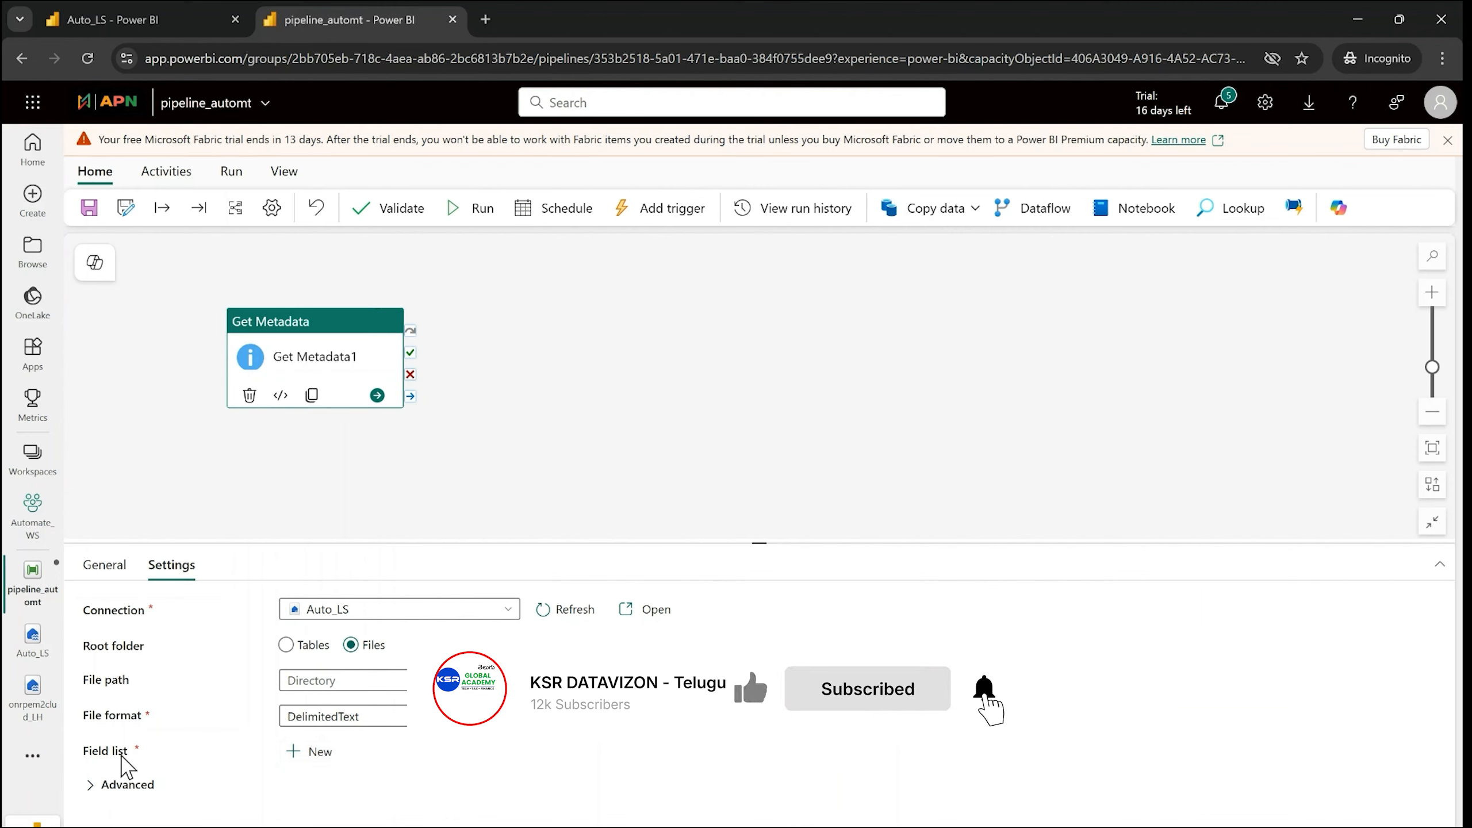
left_click(334, 754)
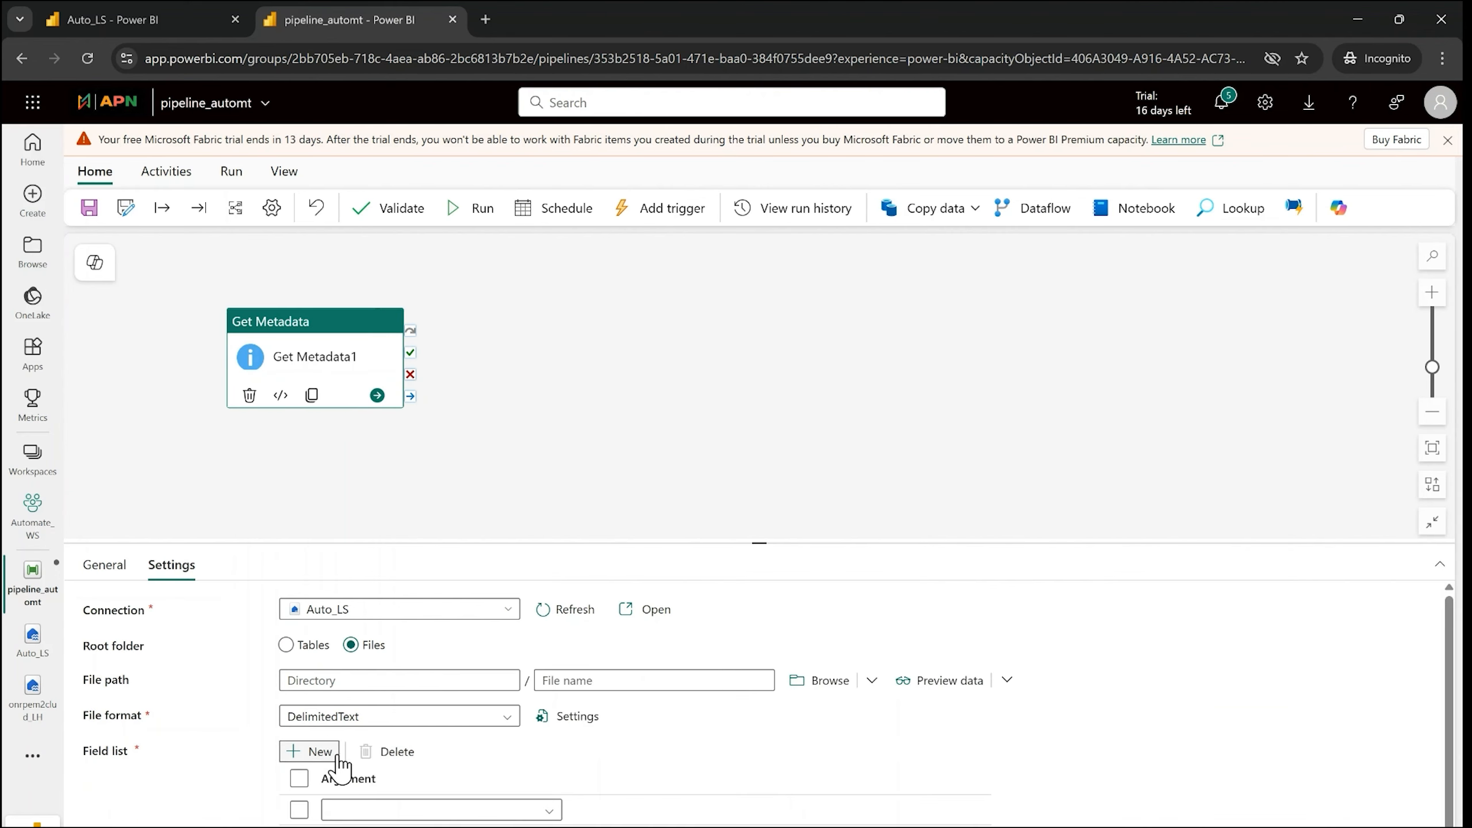
scroll(539, 822, "down", 1)
left_click(544, 802)
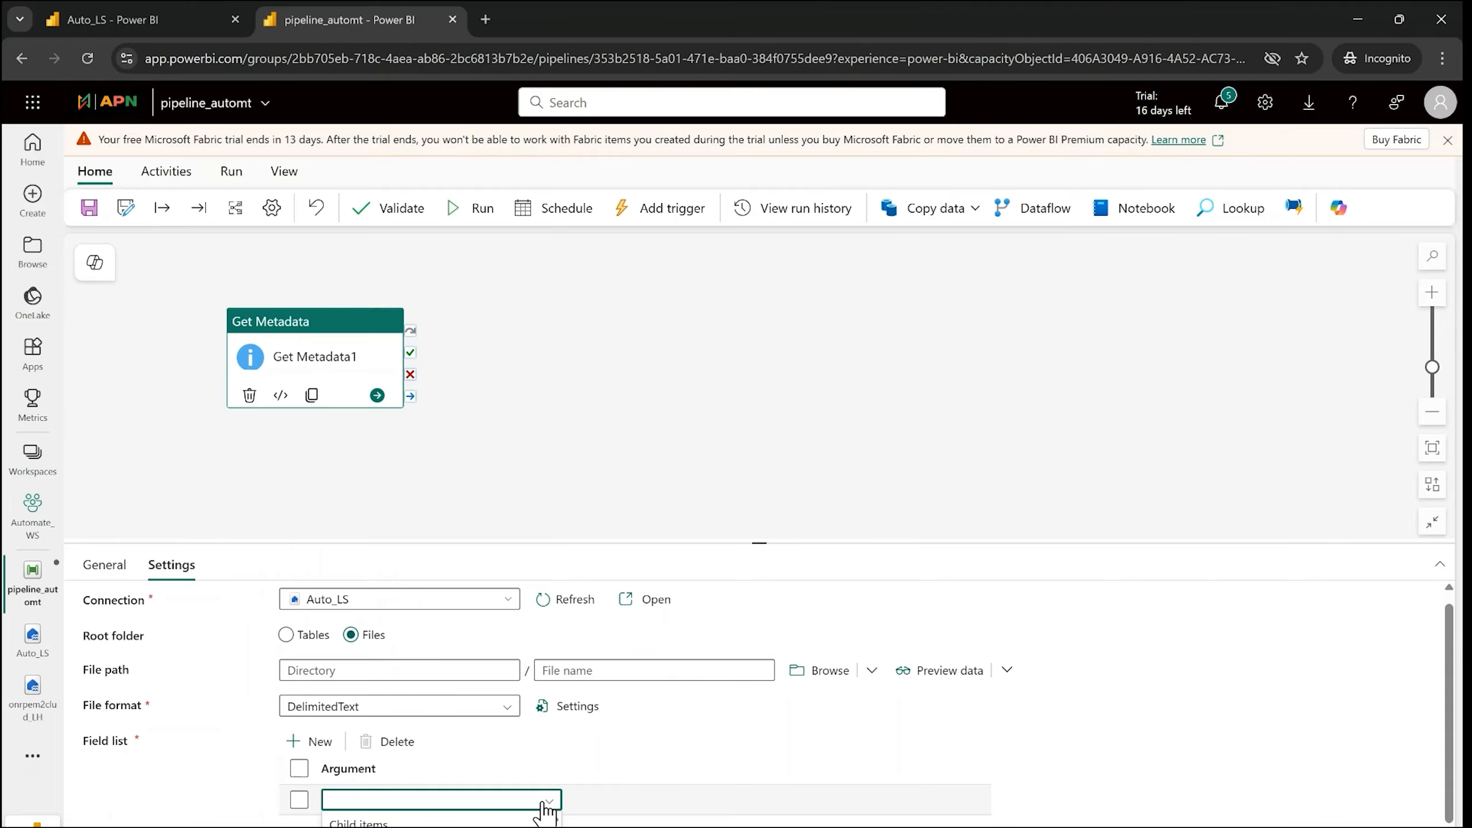
left_click(358, 823)
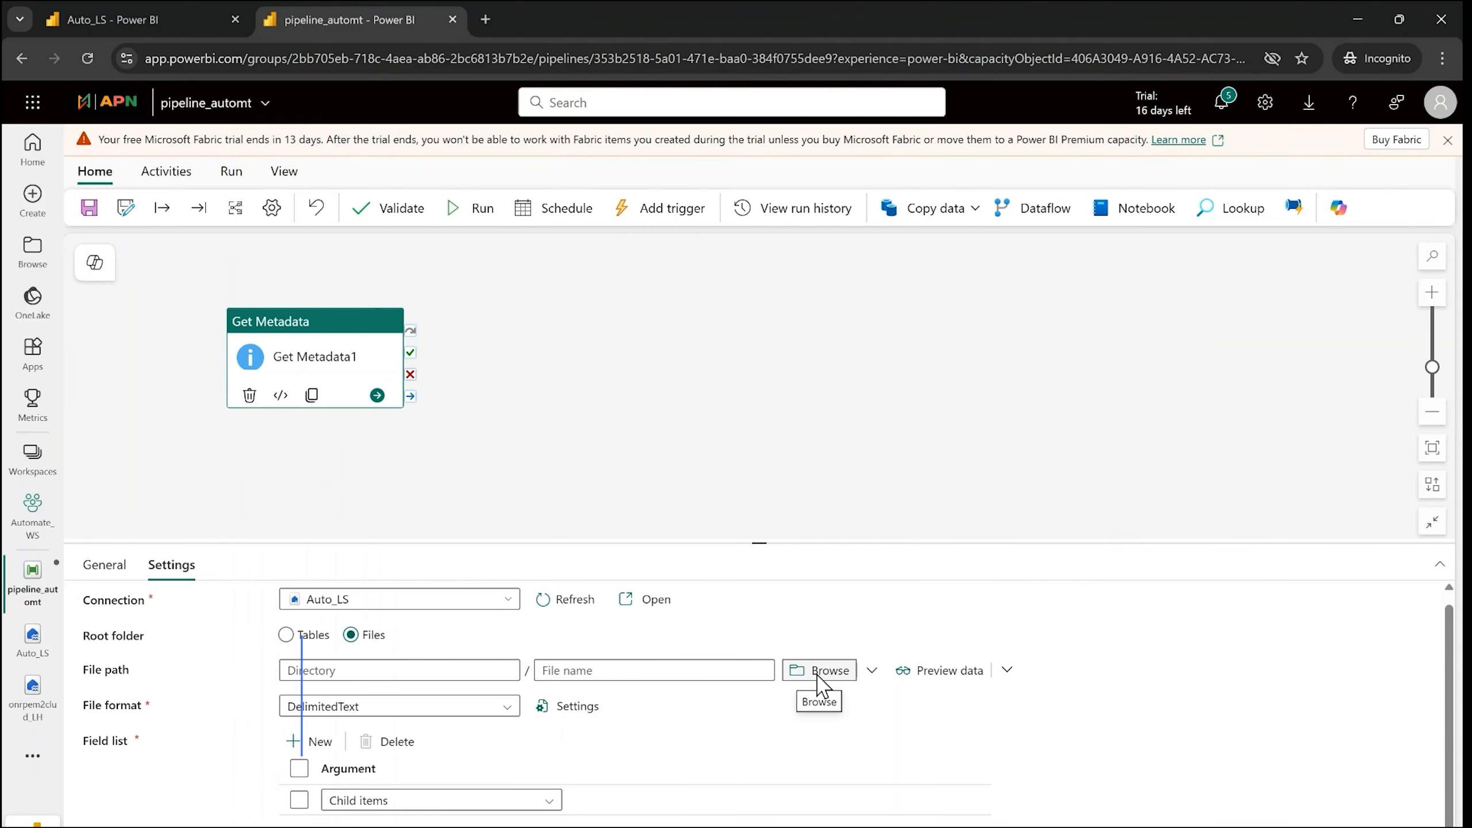
left_click(819, 676)
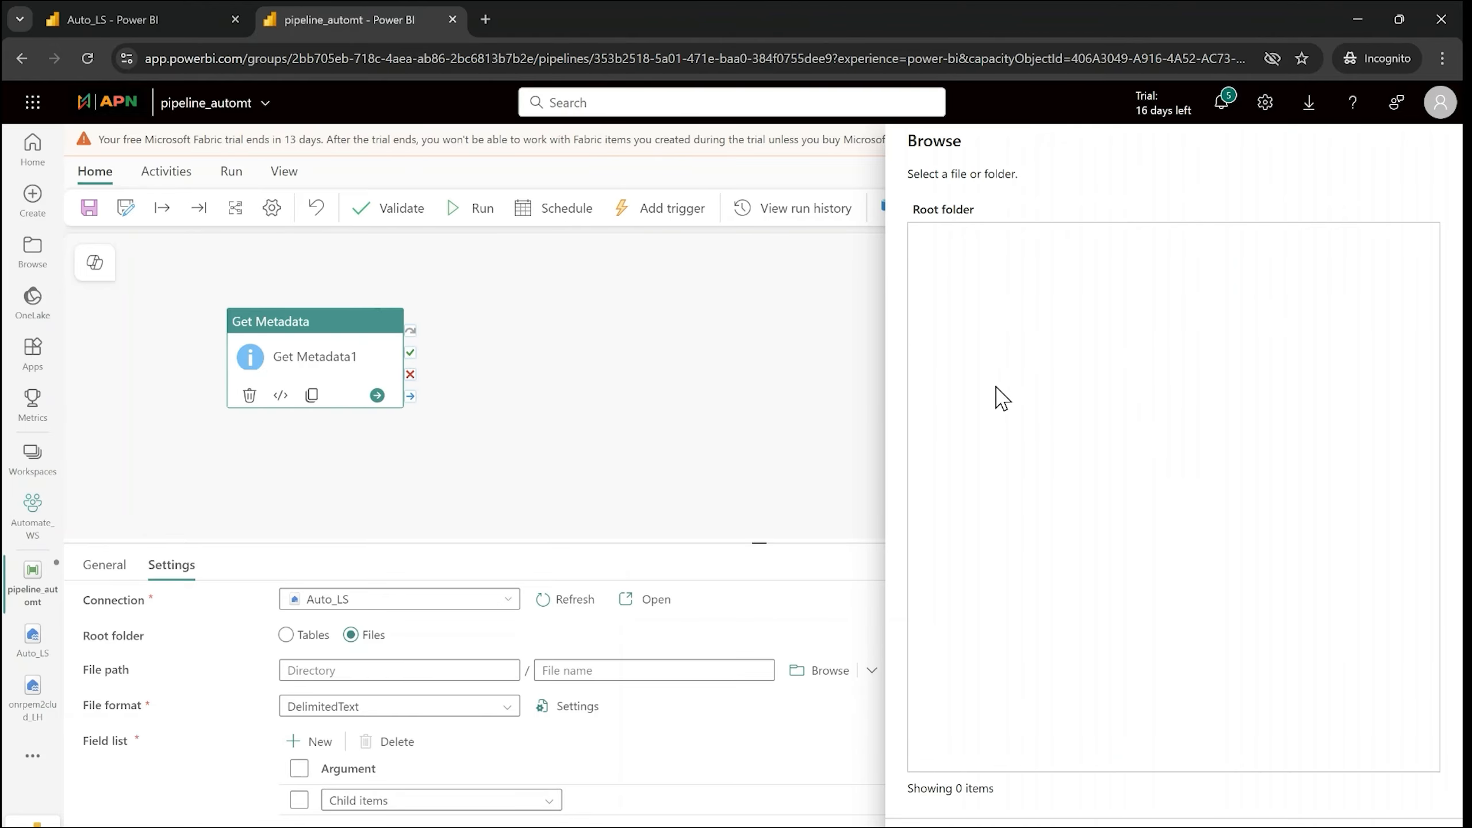
key("Escape")
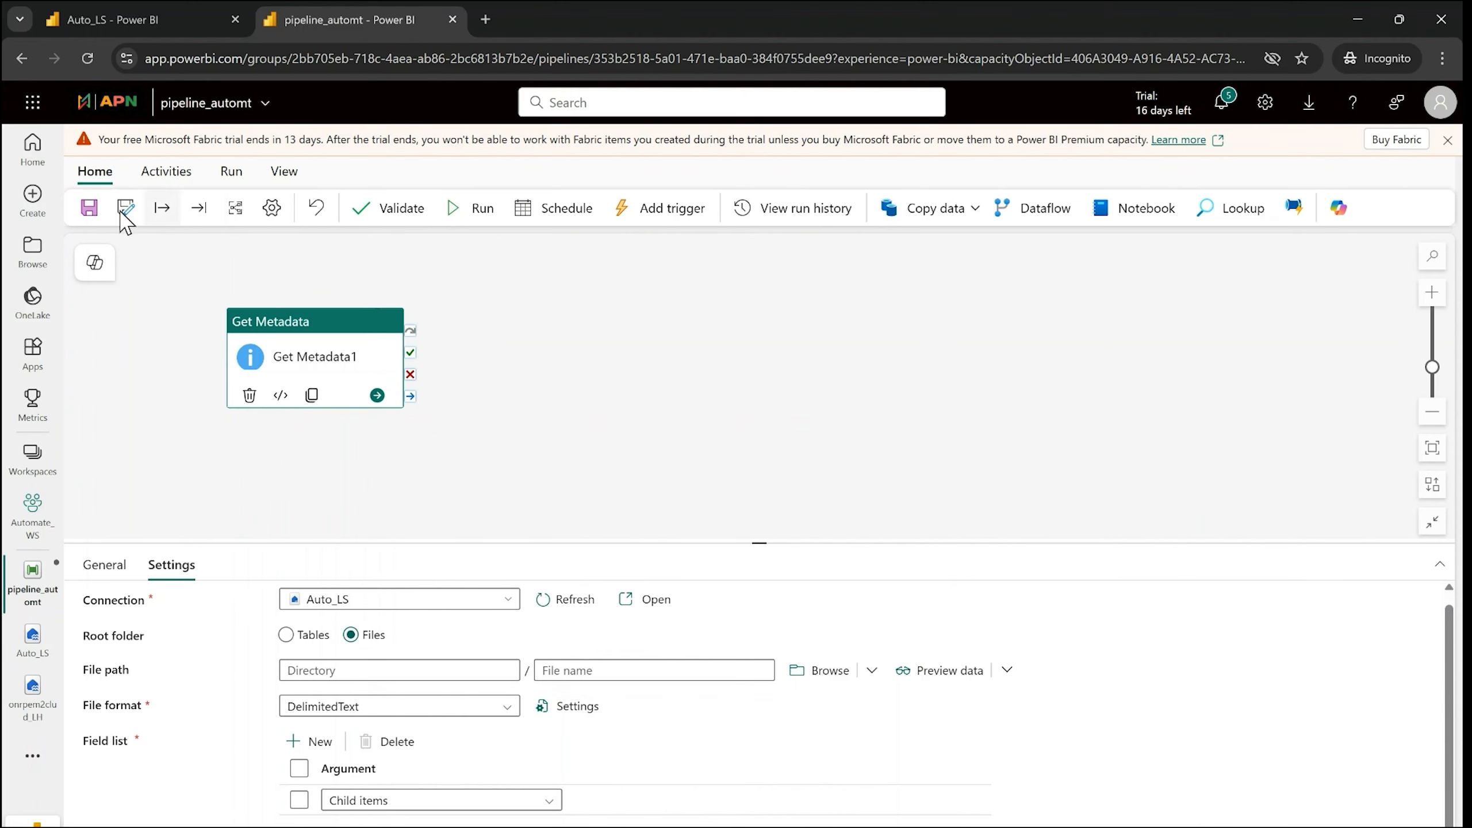
Add a ForEach activity beside Get Metadata and connect Get Metadata's On success output to it
left_click(163, 173)
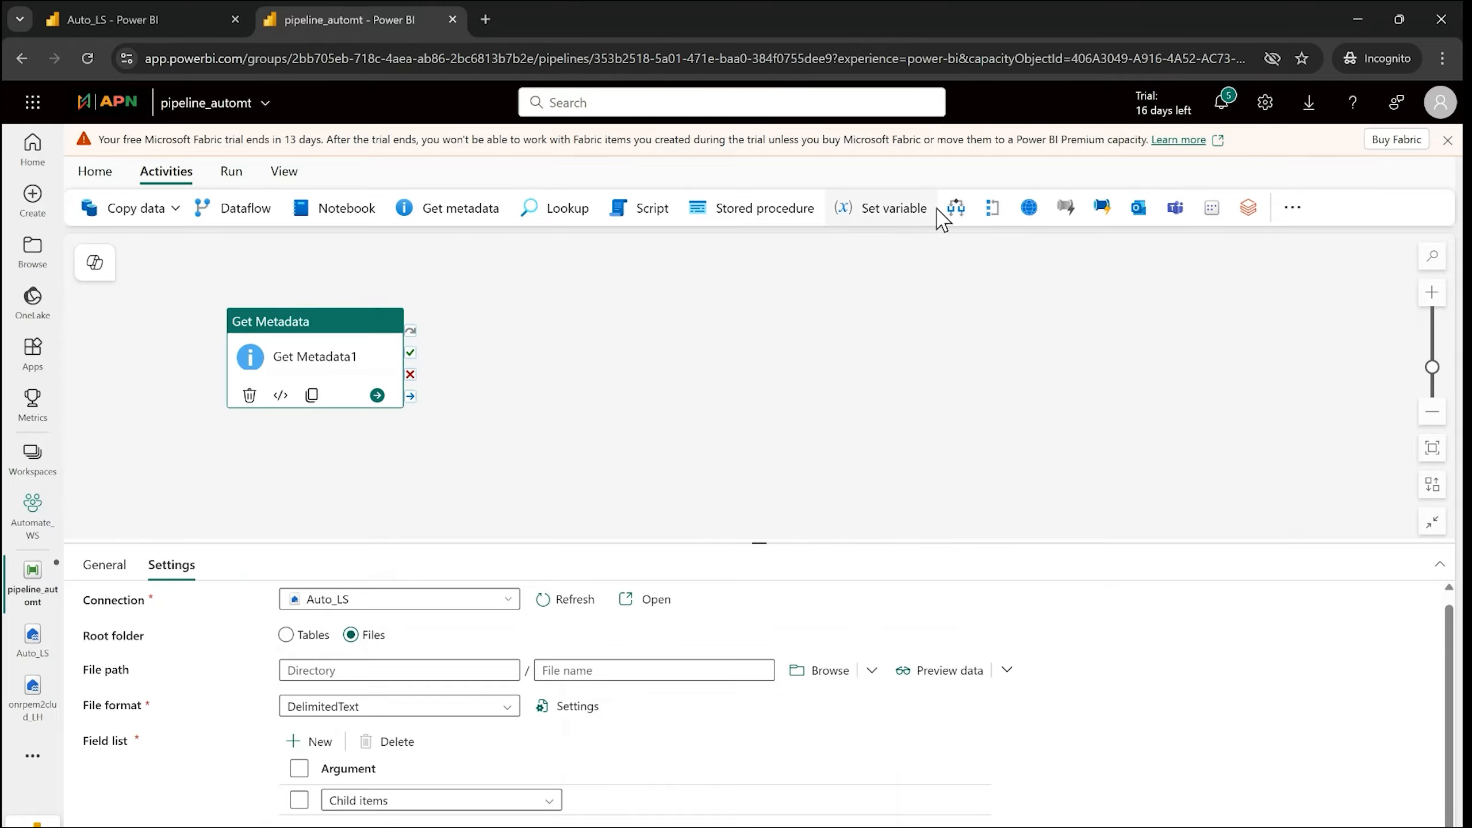
left_click(993, 208)
left_click_drag(509, 329, 580, 297)
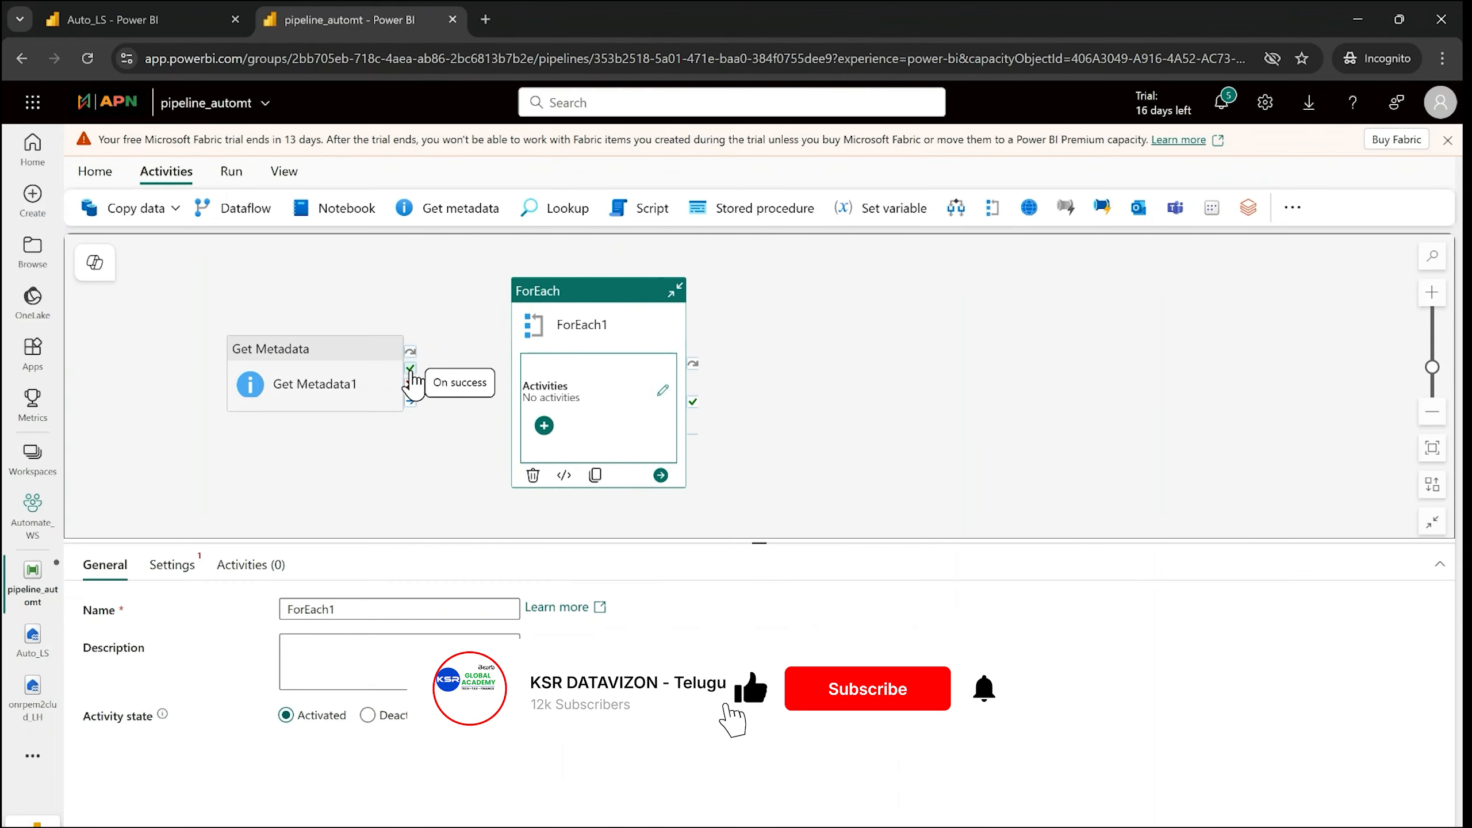
left_click_drag(413, 383, 511, 386)
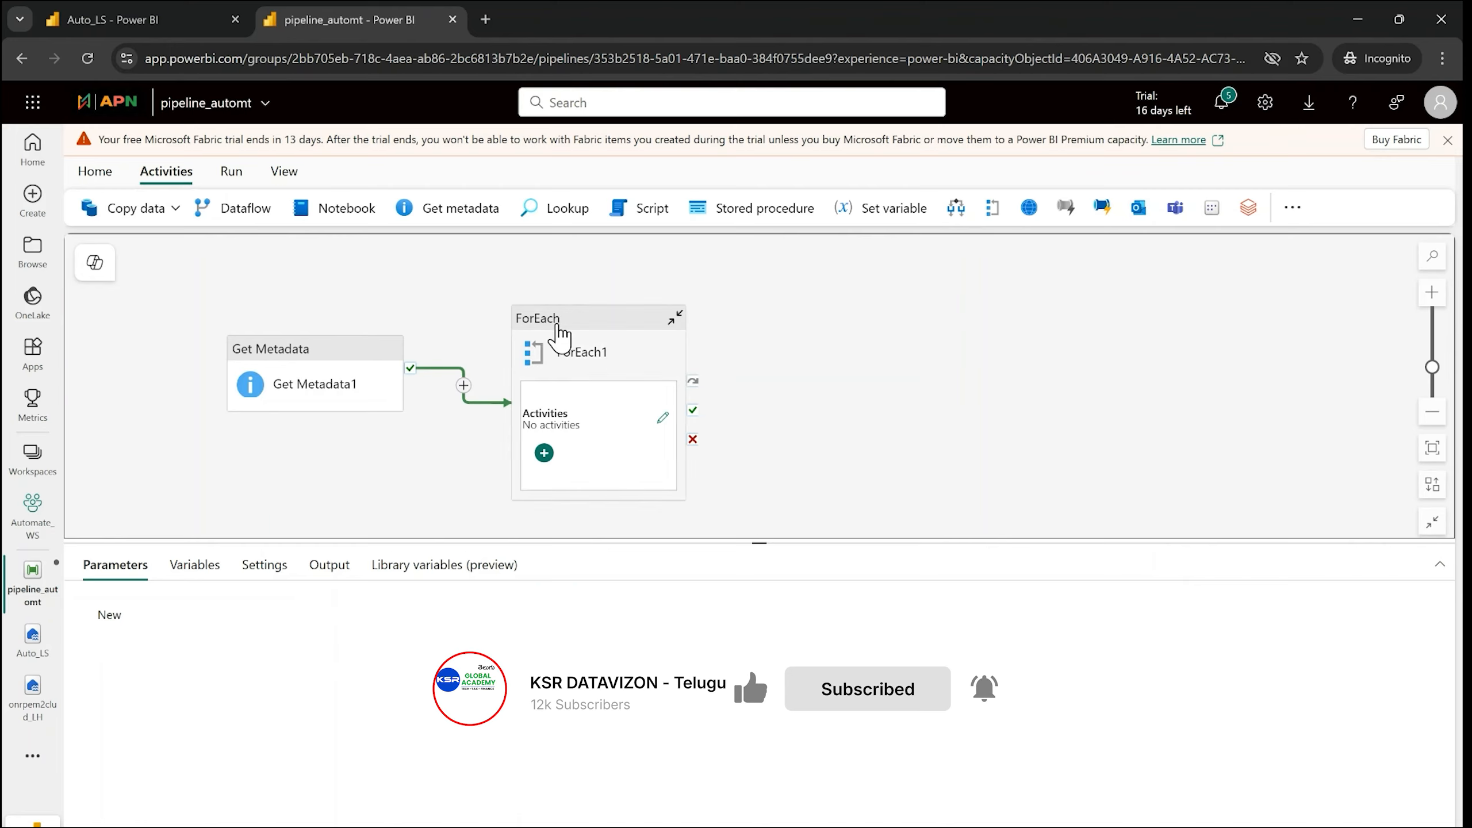
Set the ForEach activity to run its iterations sequentially
left_click(561, 330)
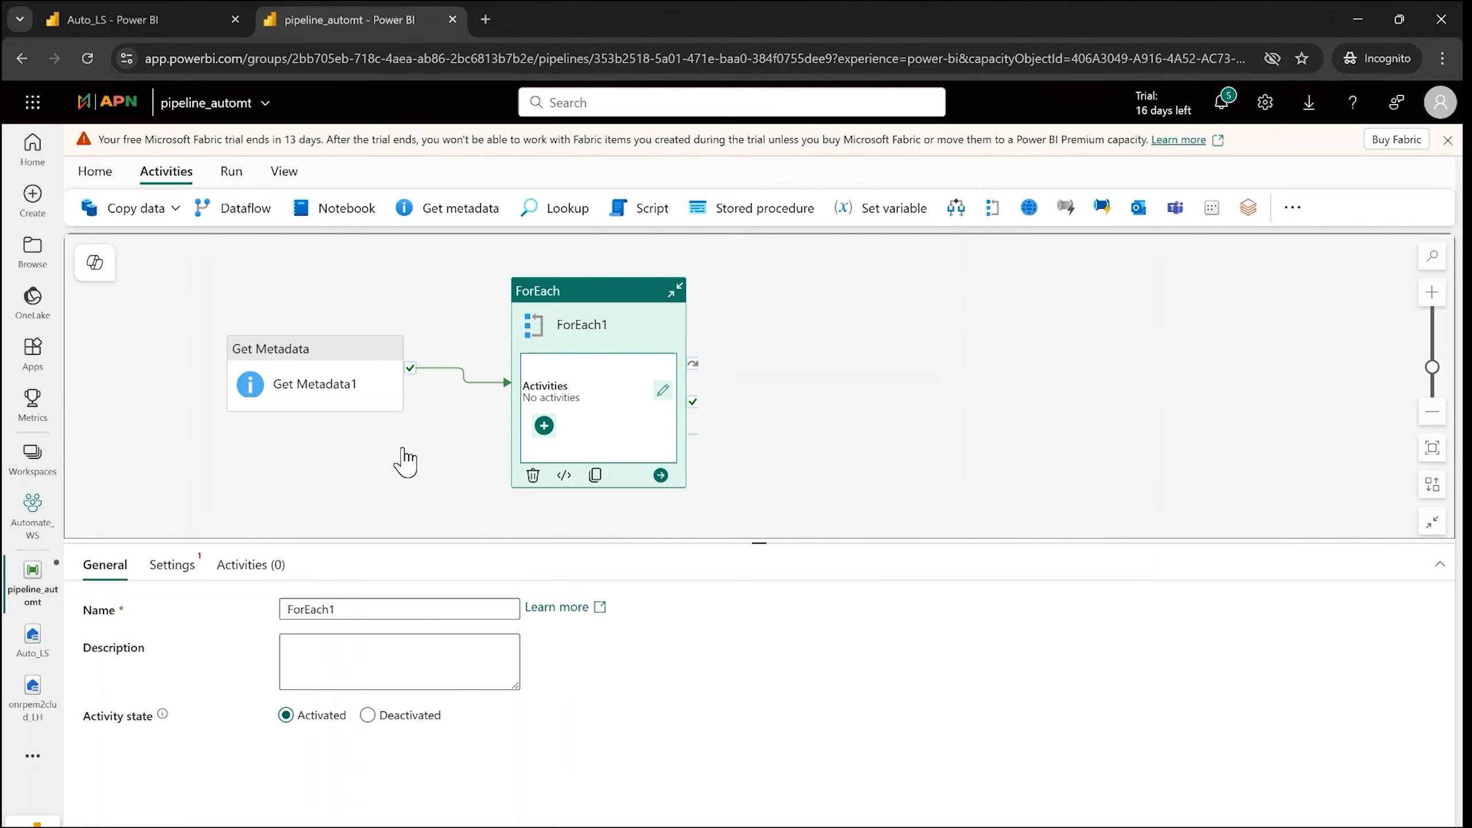
left_click(174, 565)
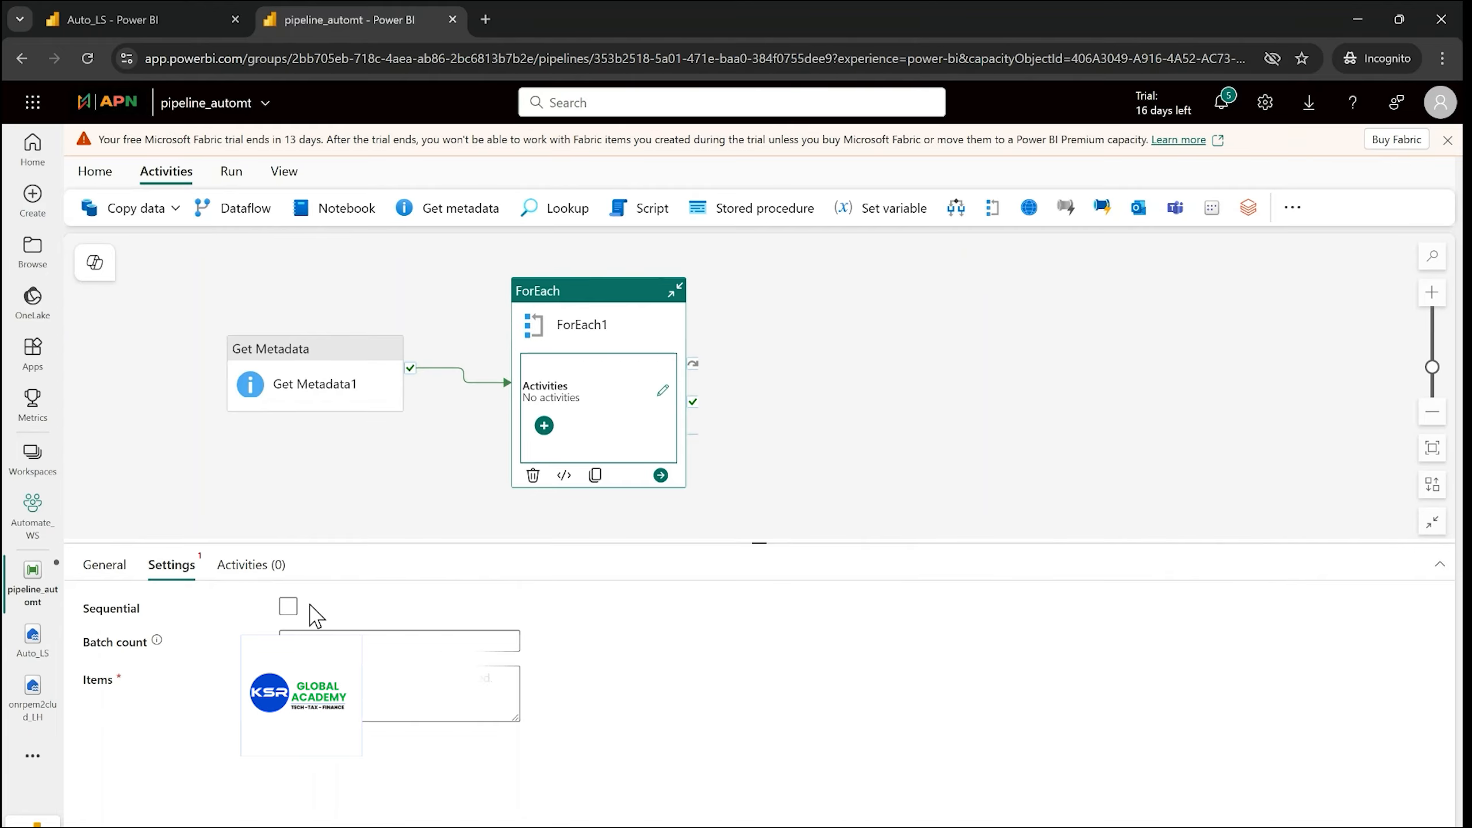
left_click(288, 608)
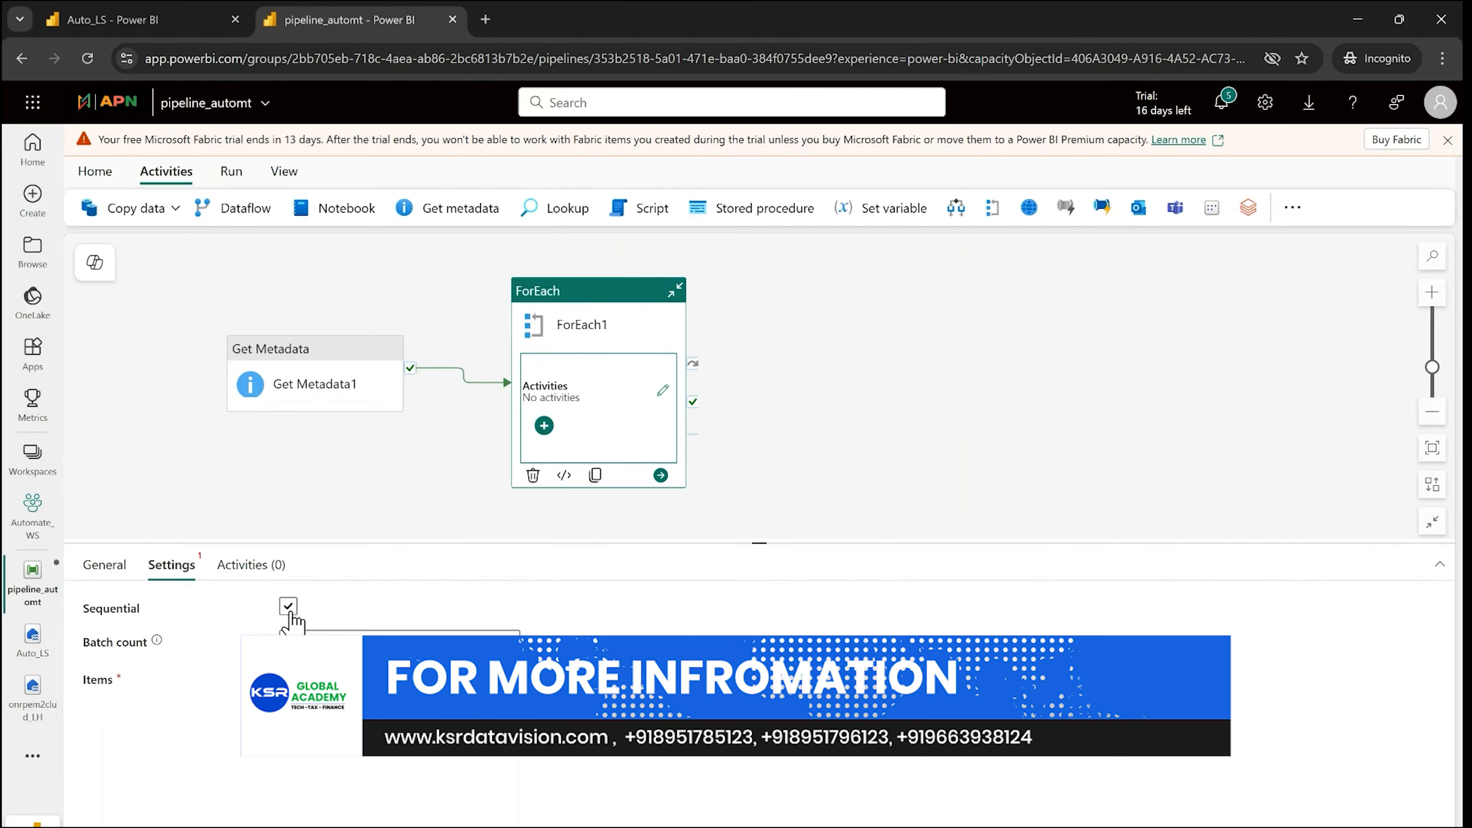
left_click(288, 607)
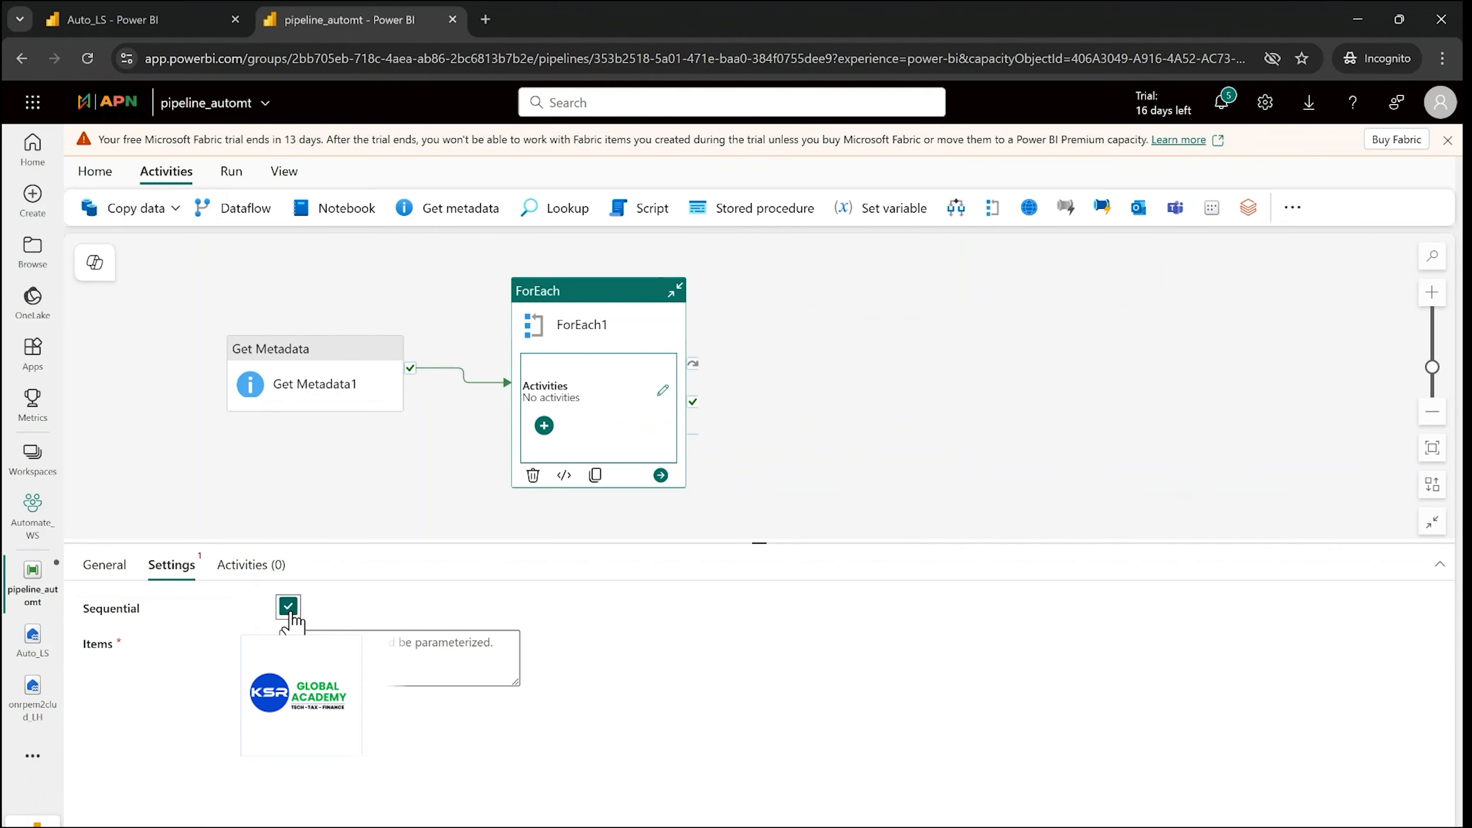
left_click(325, 656)
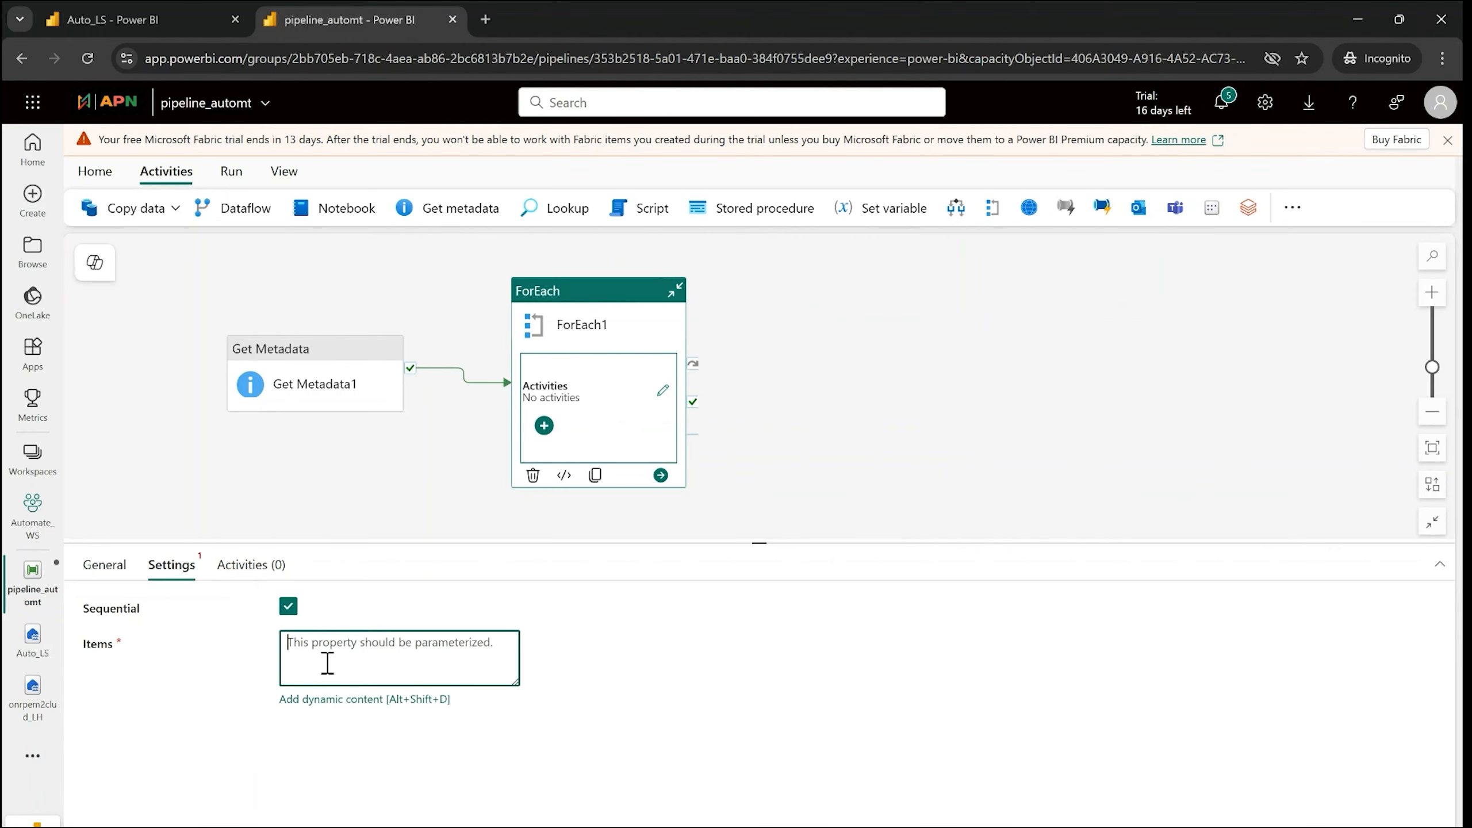
left_click(333, 703)
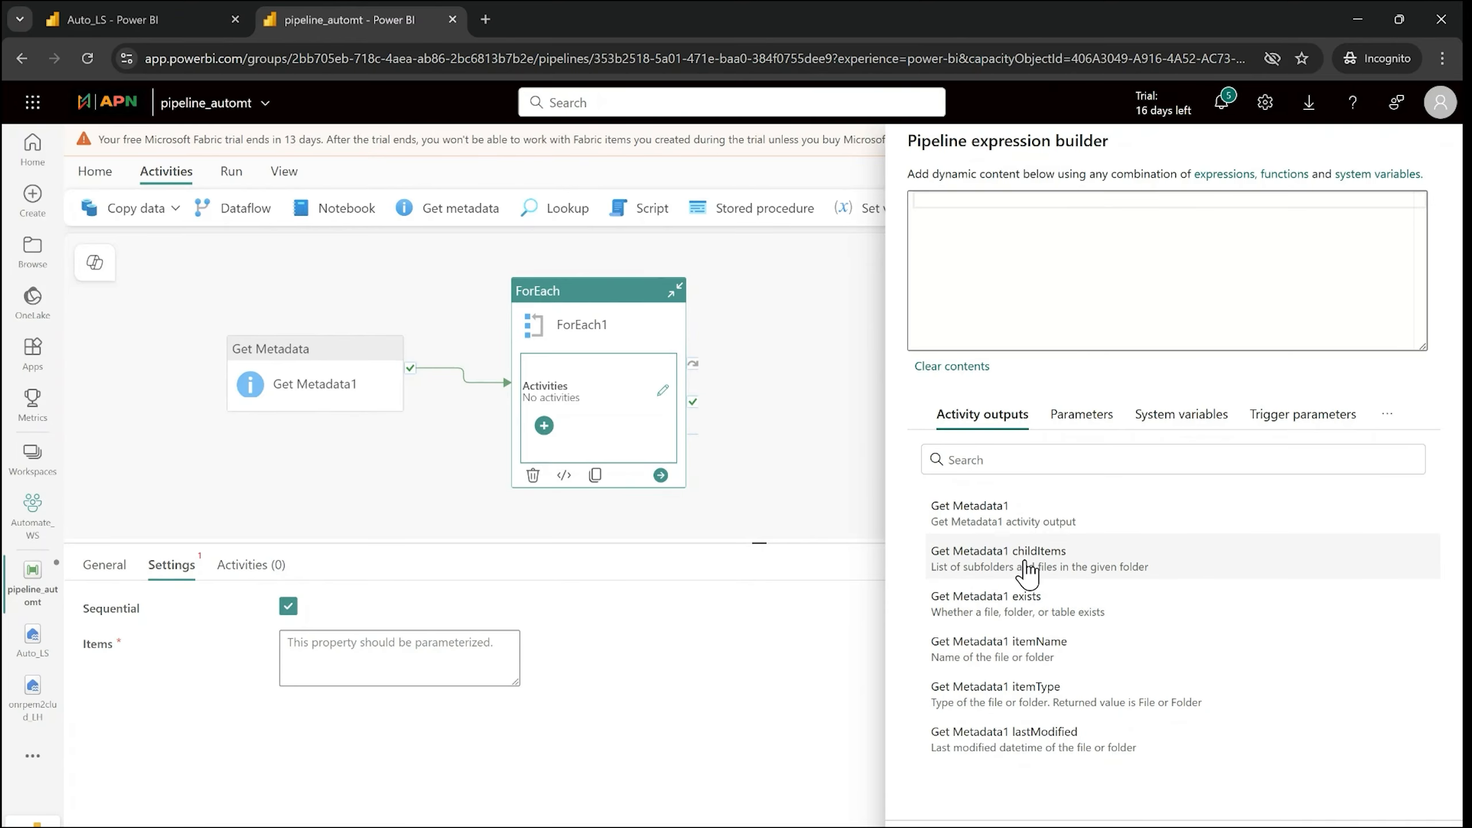
left_click(1029, 577)
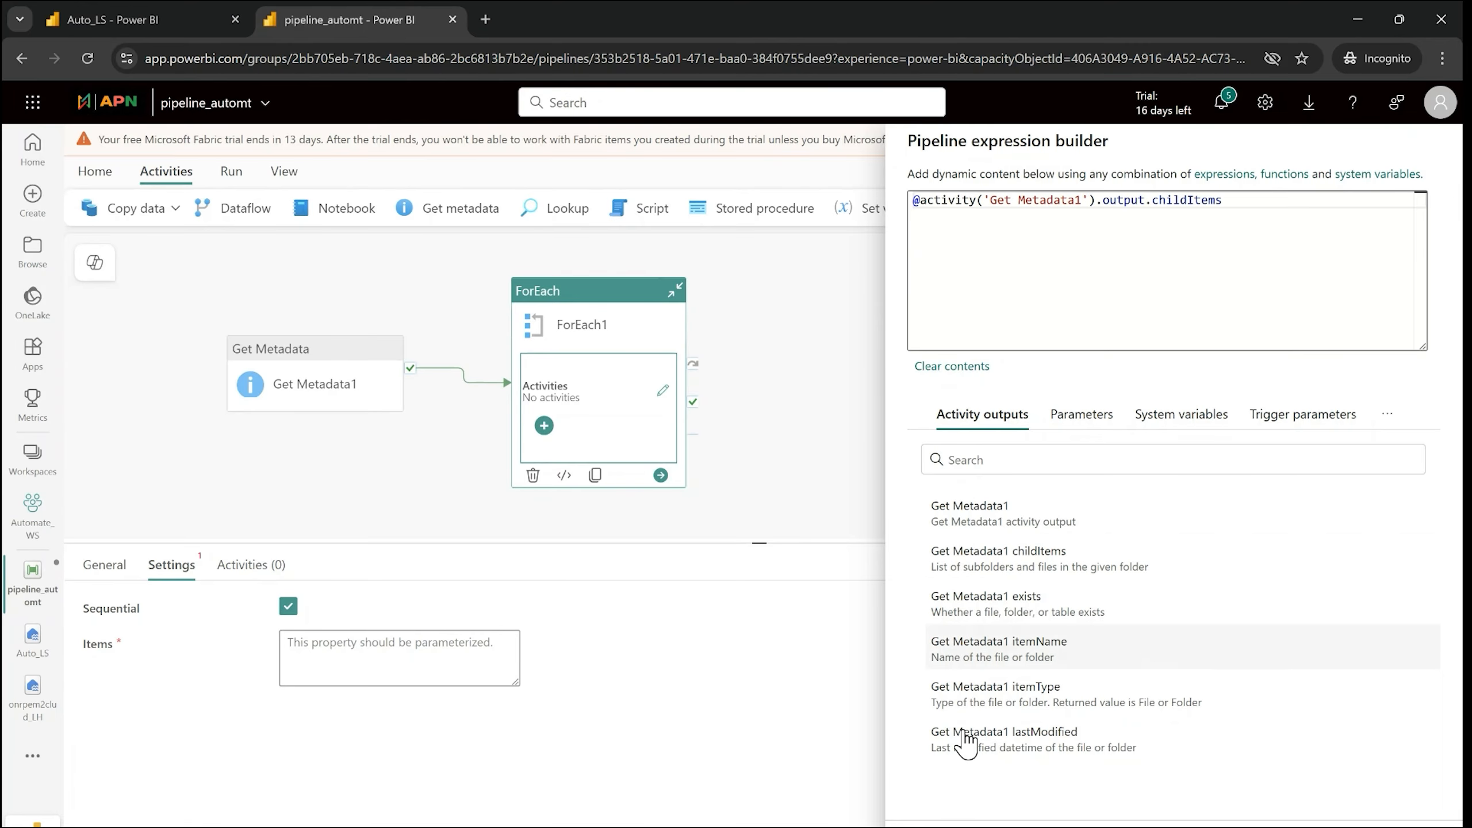
left_click(1222, 209)
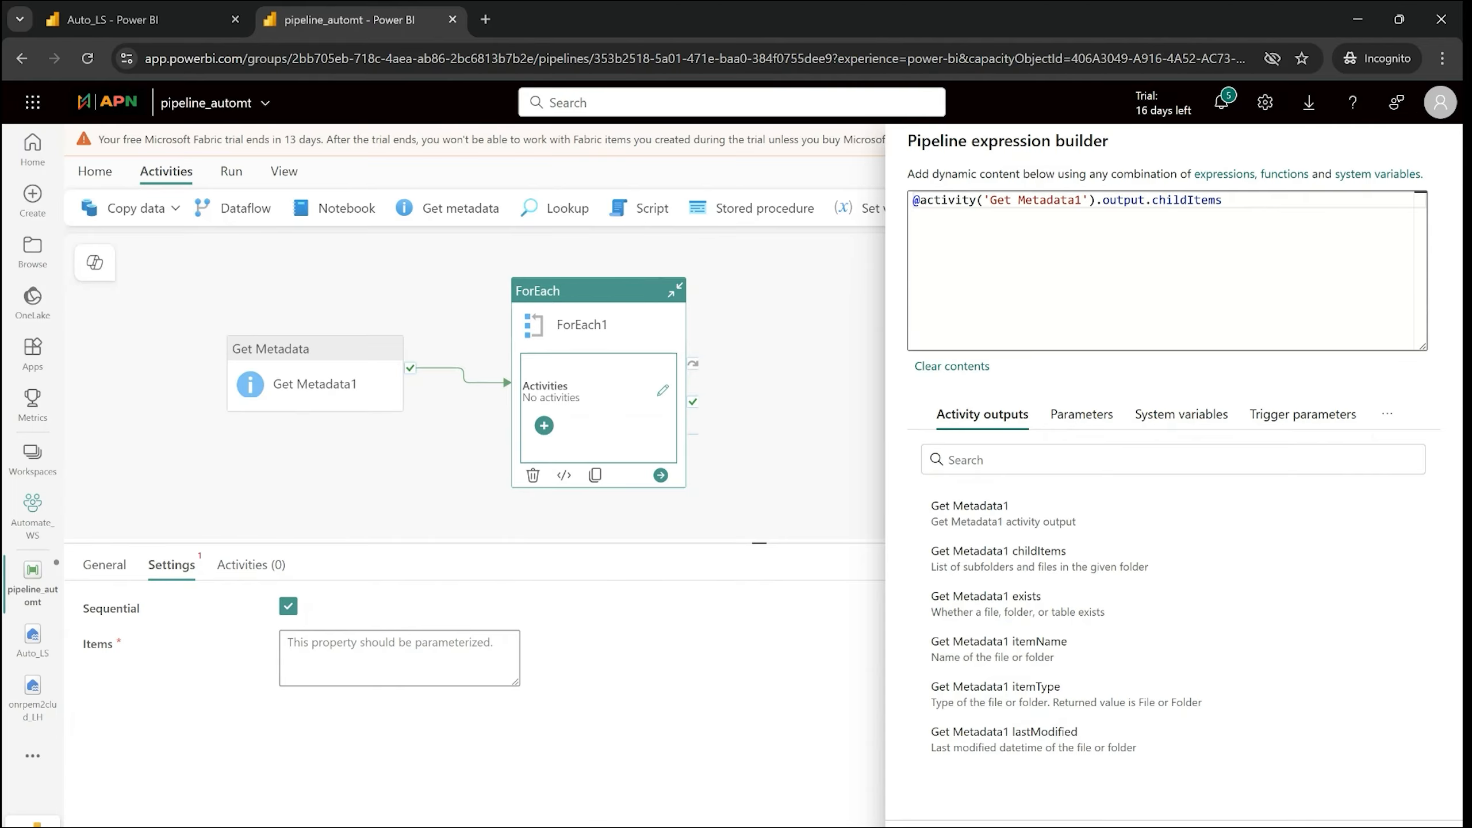
left_click(944, 800)
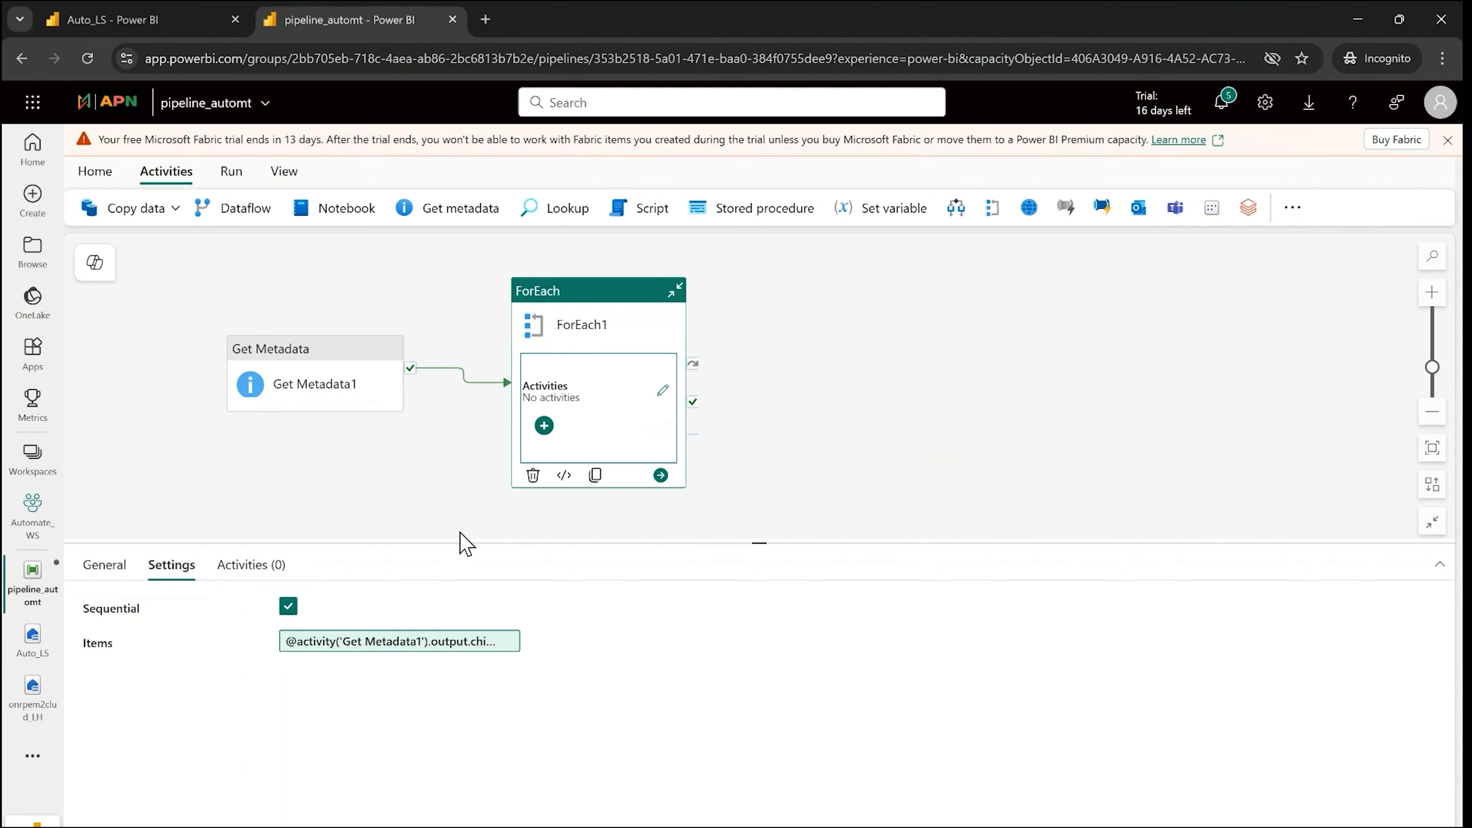
Add a Copy data activity inside the ForEach loop
left_click(544, 427)
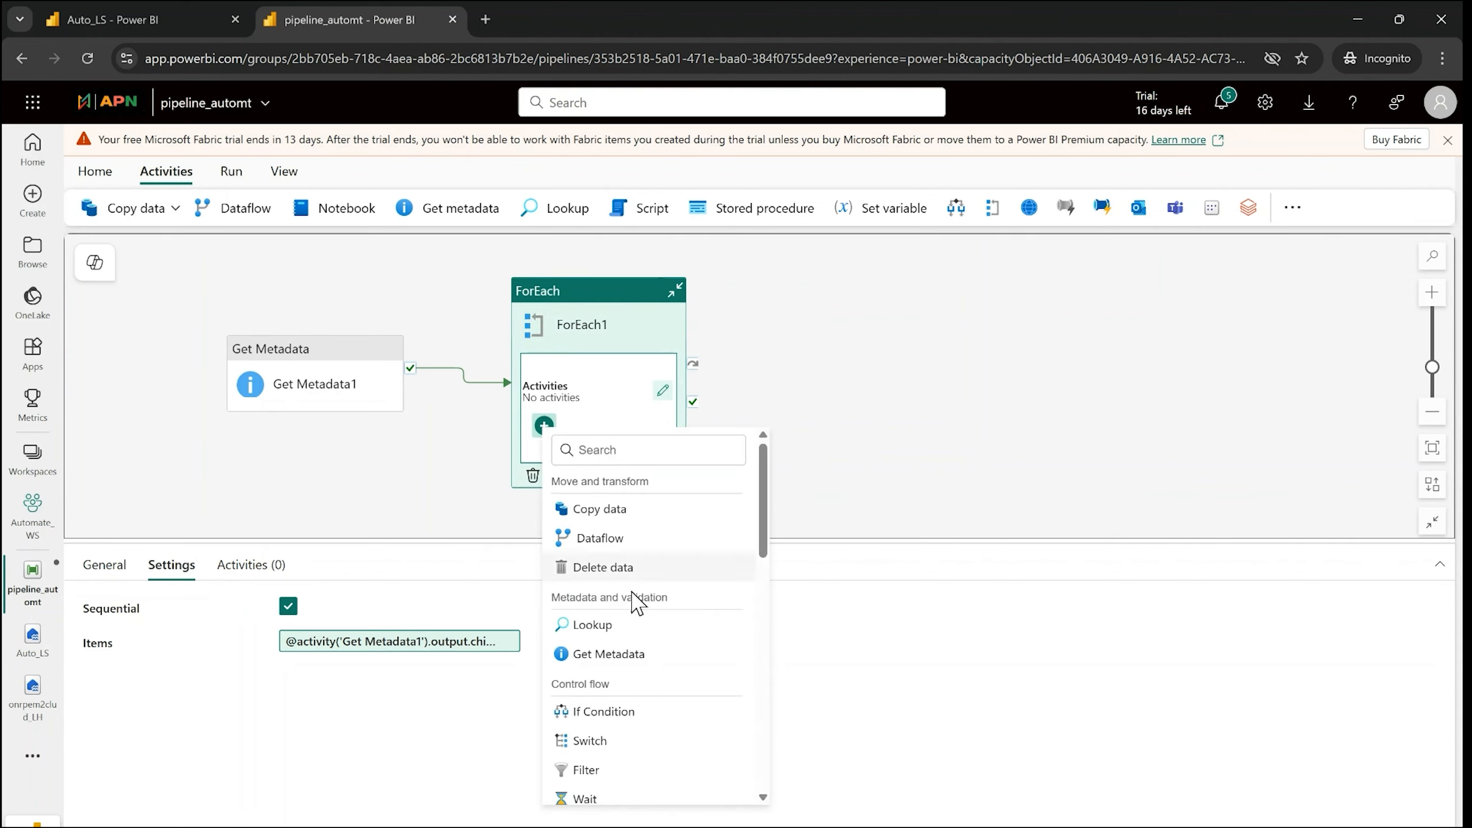
scroll(671, 654, "down", 3)
scroll(671, 654, "up", 3)
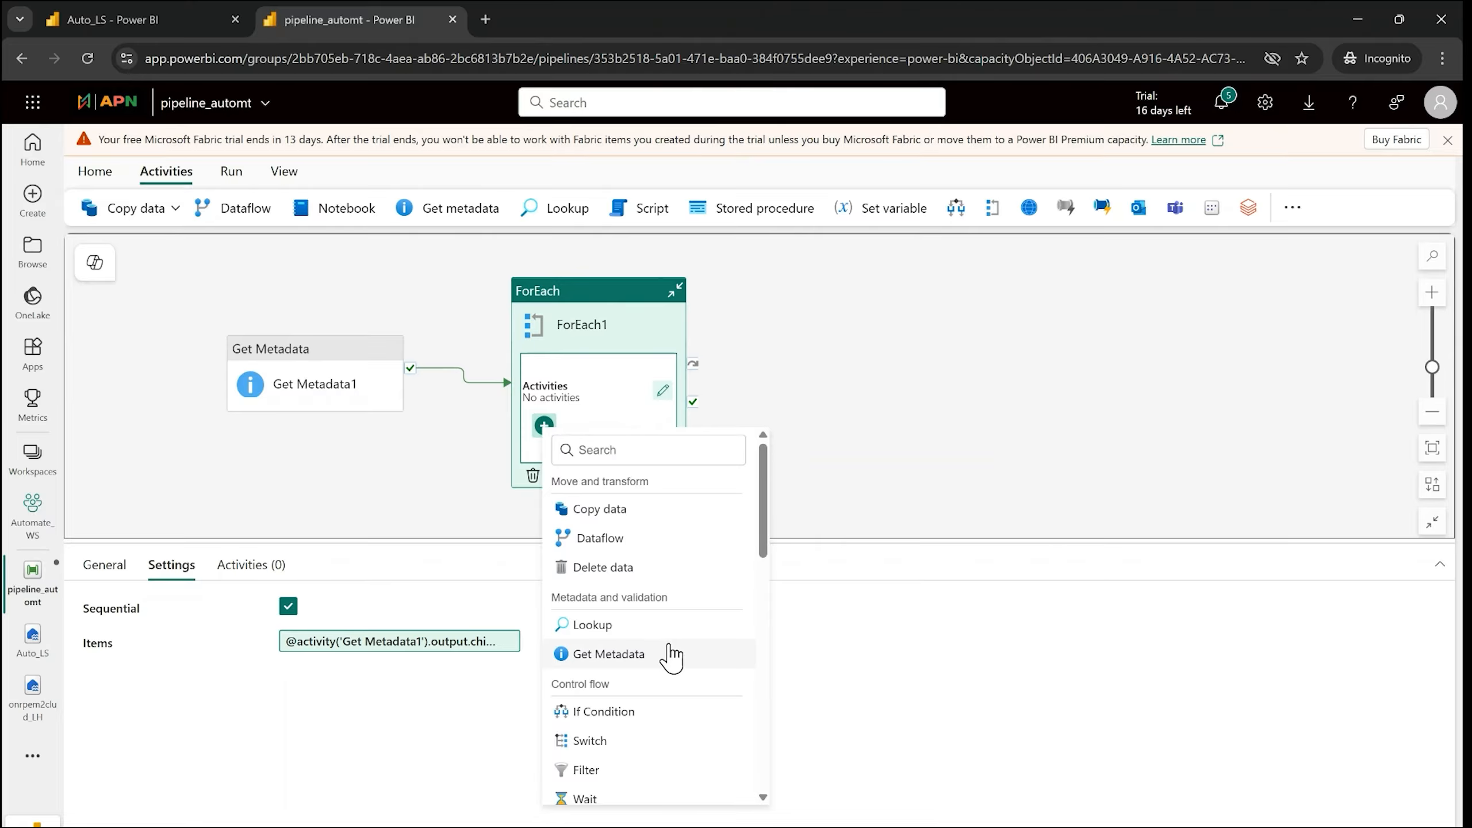
left_click(618, 518)
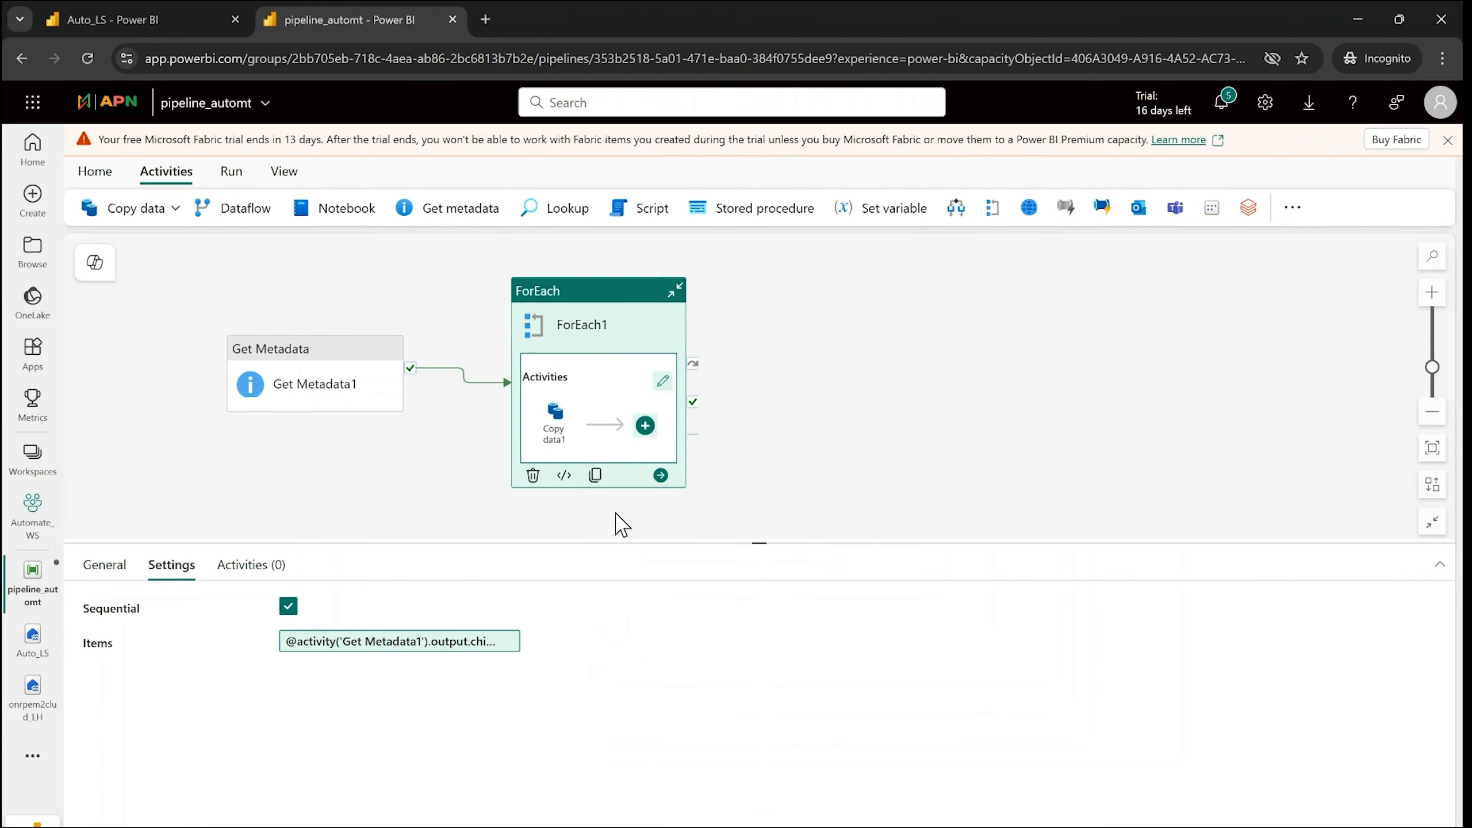
Set the Copy data activity's source to the Auto_LS lakehouse with root folder Files, checking the lakehouse's Tables and Files folders
left_click(555, 439)
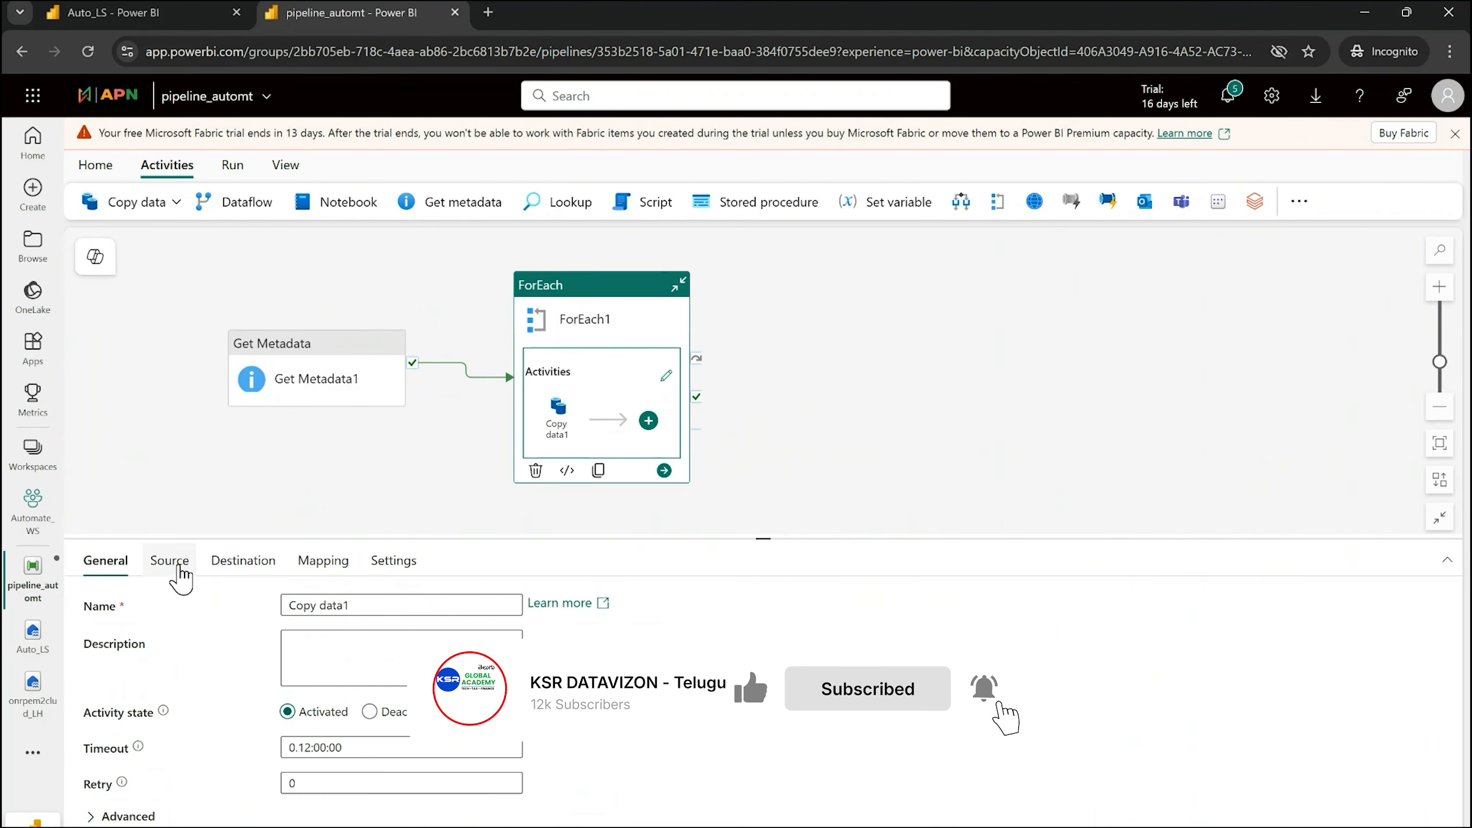
left_click(179, 568)
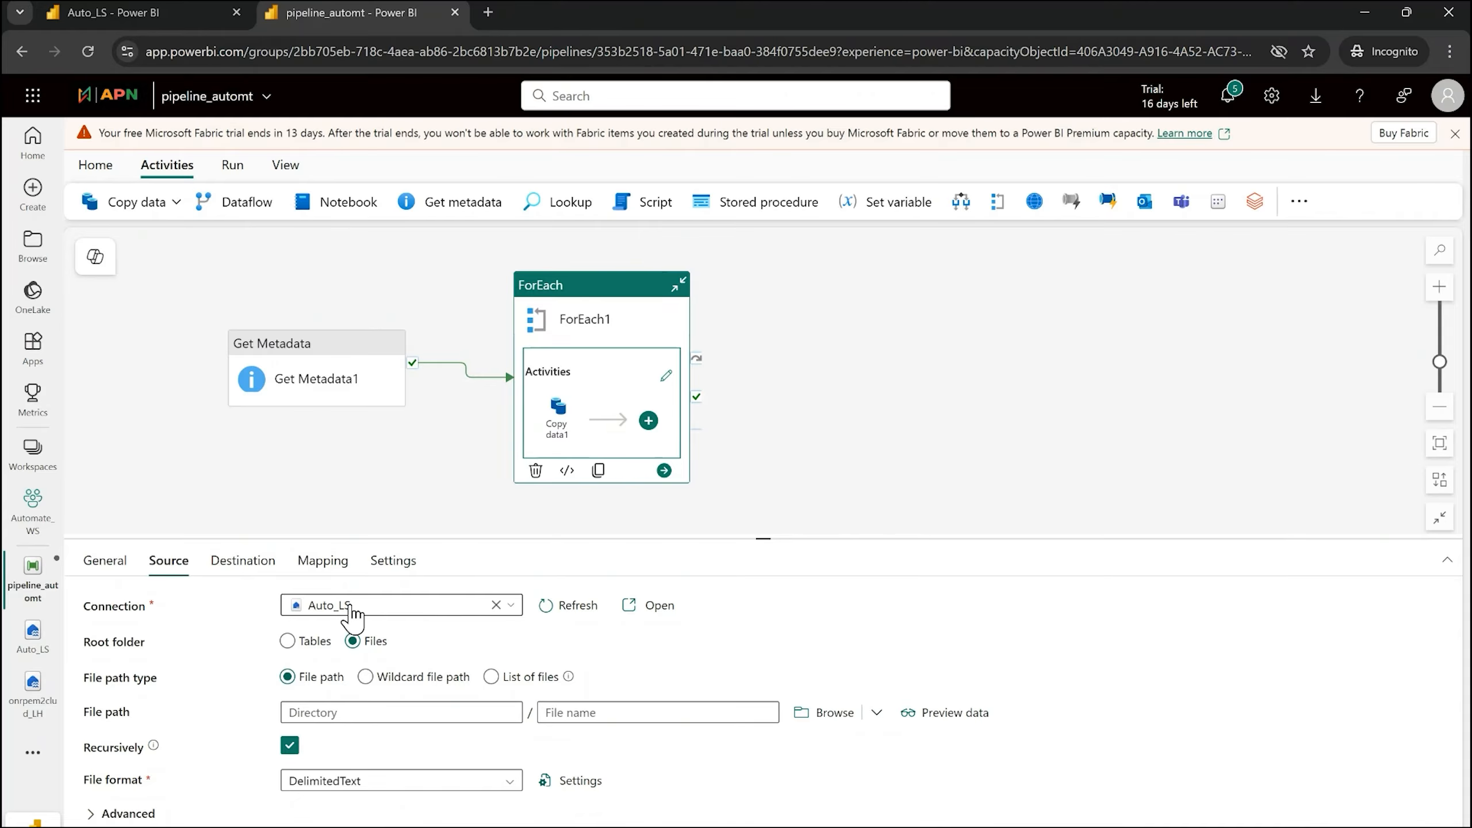
left_click(155, 15)
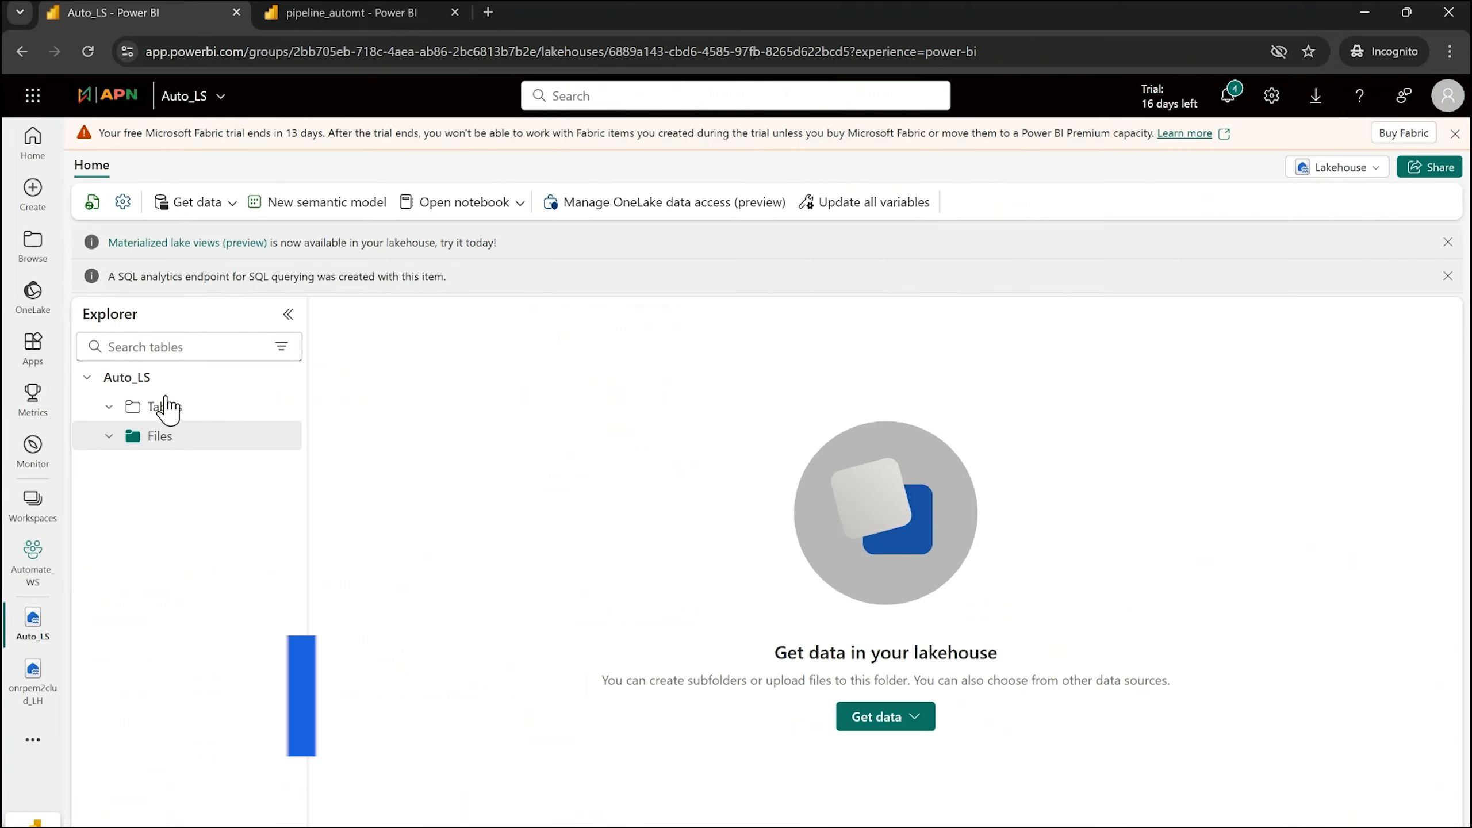
left_click(345, 13)
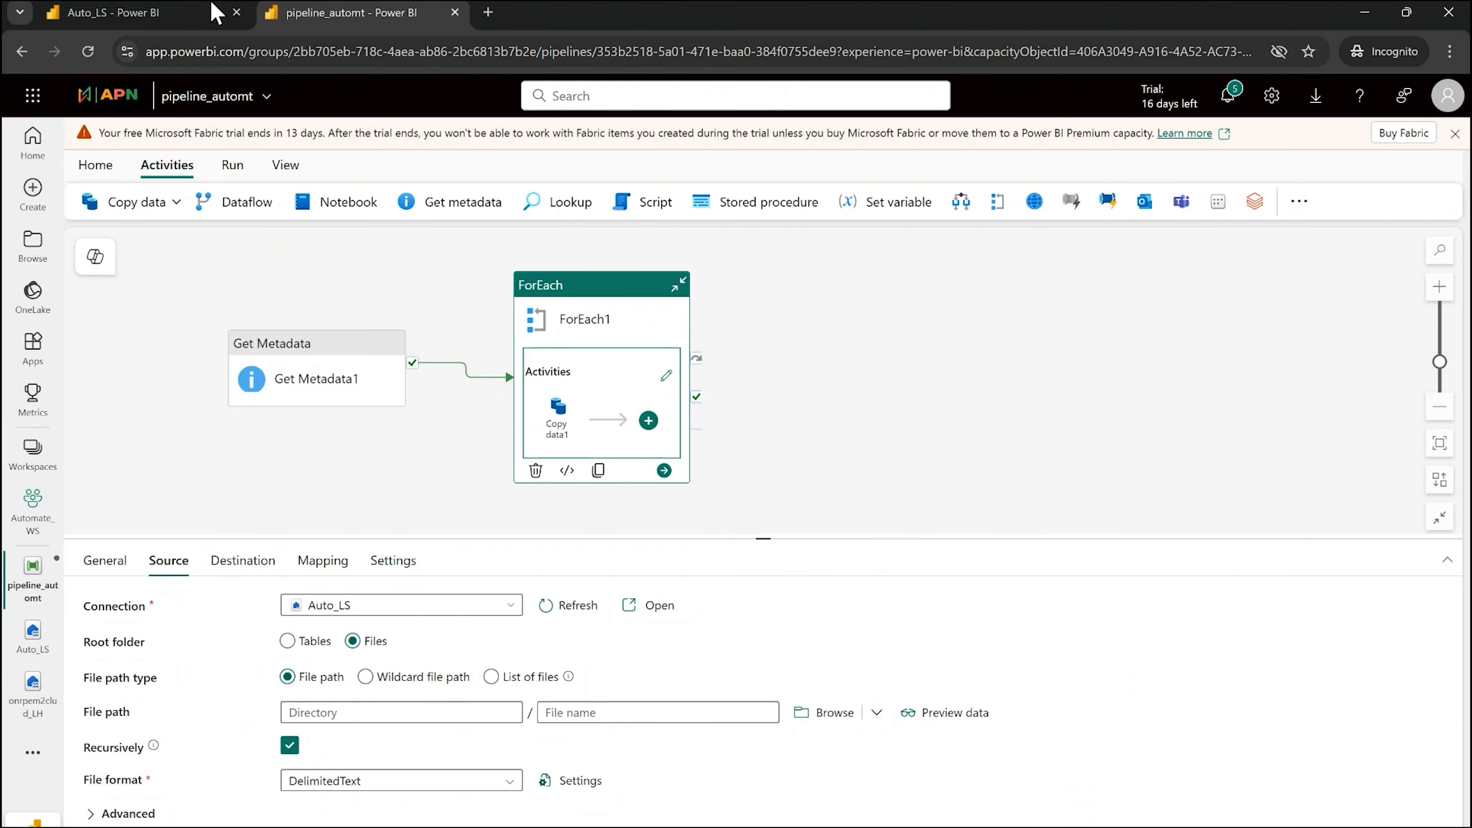
left_click(194, 12)
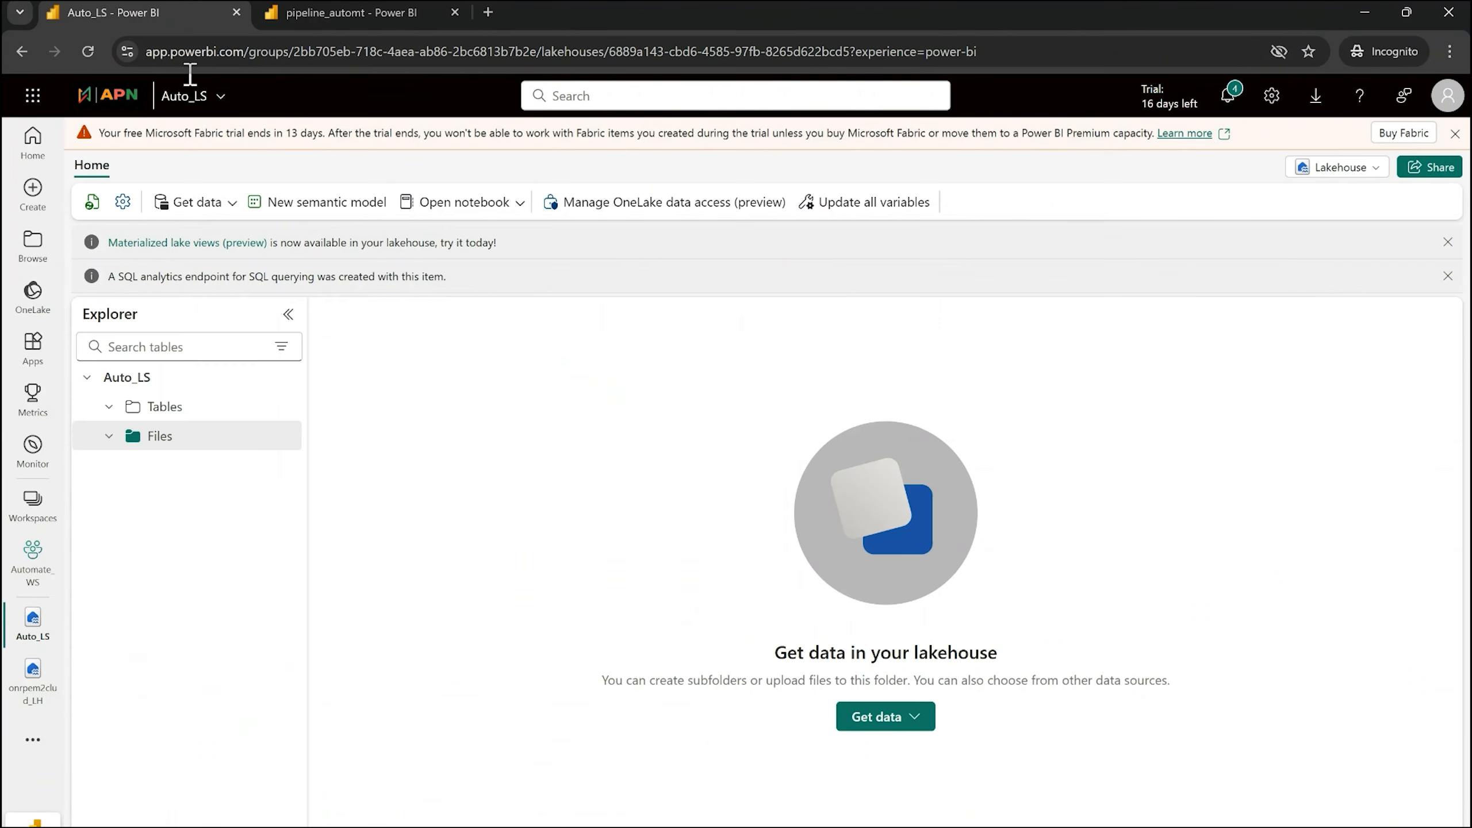
left_click(324, 11)
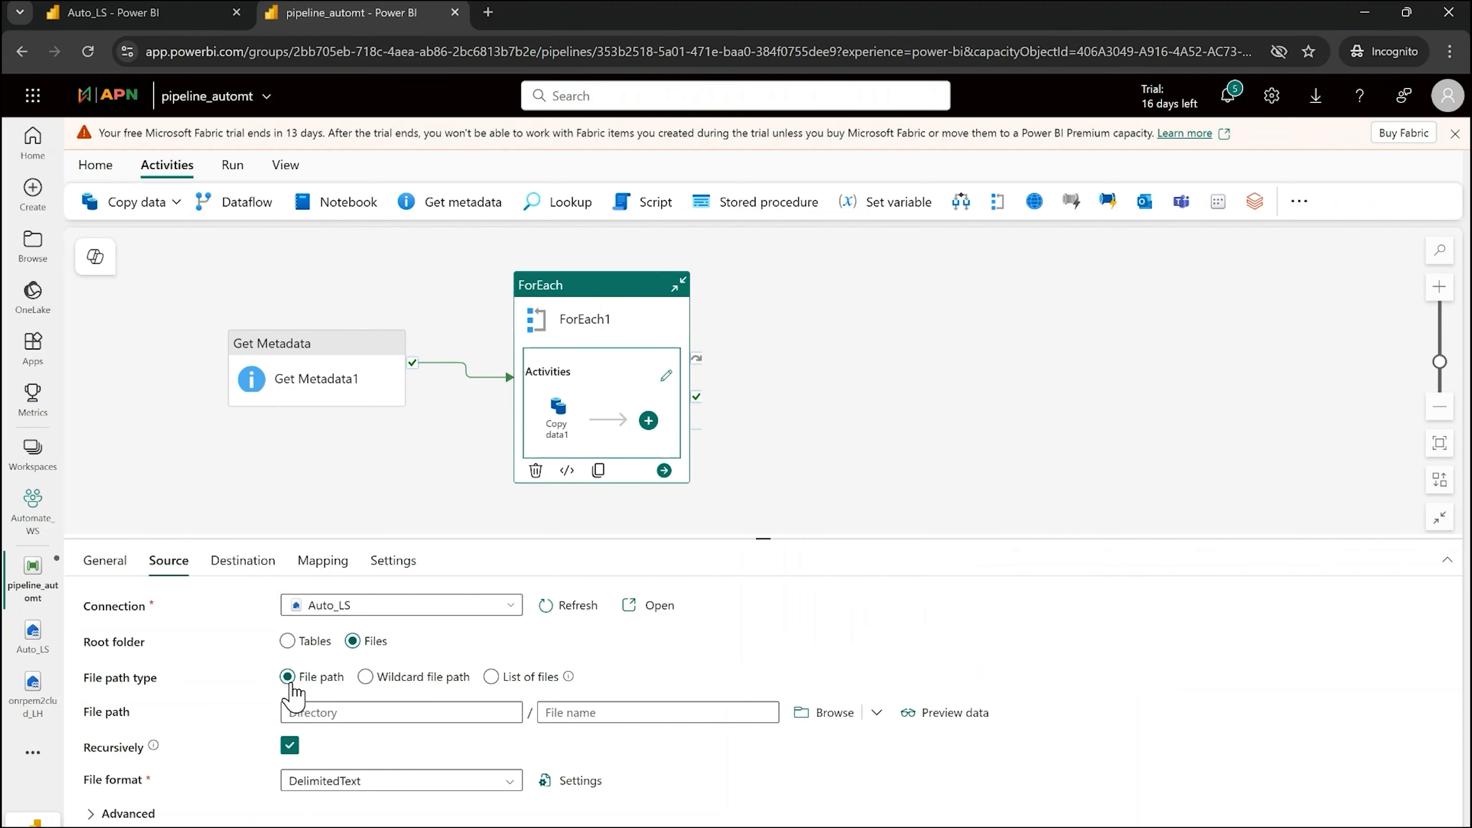
left_click(587, 715)
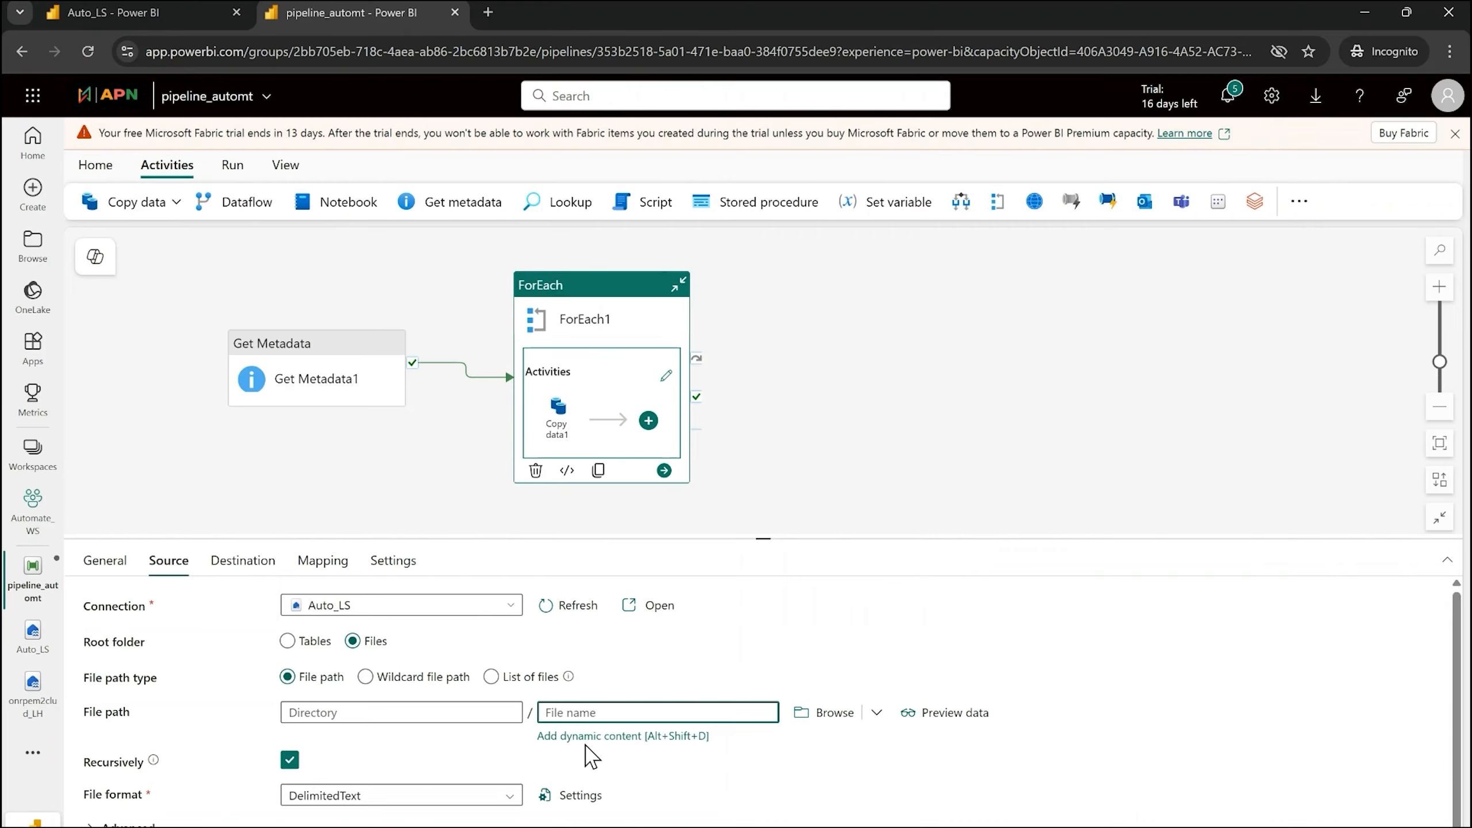
left_click(591, 737)
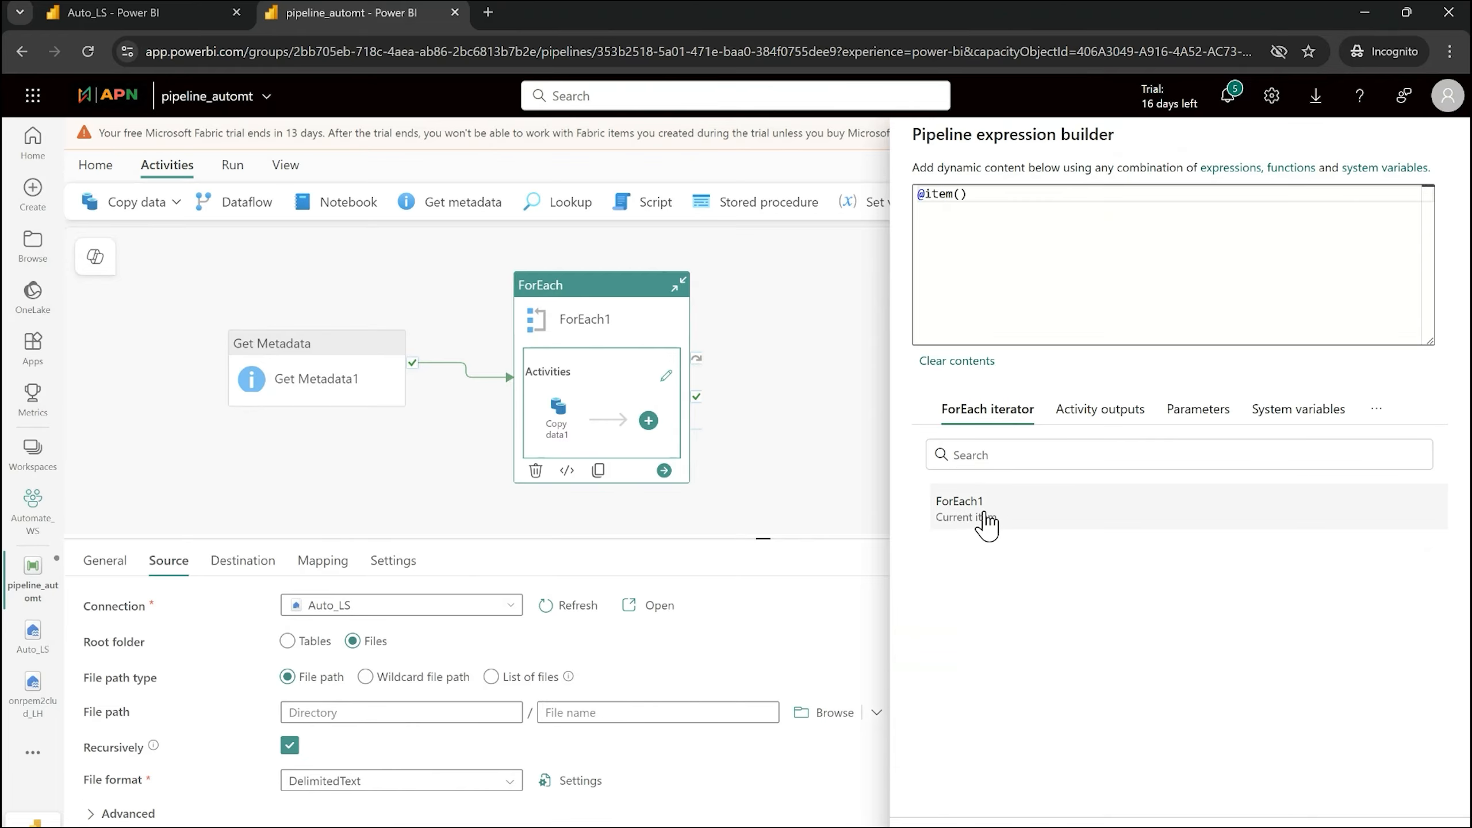
left_click(964, 294)
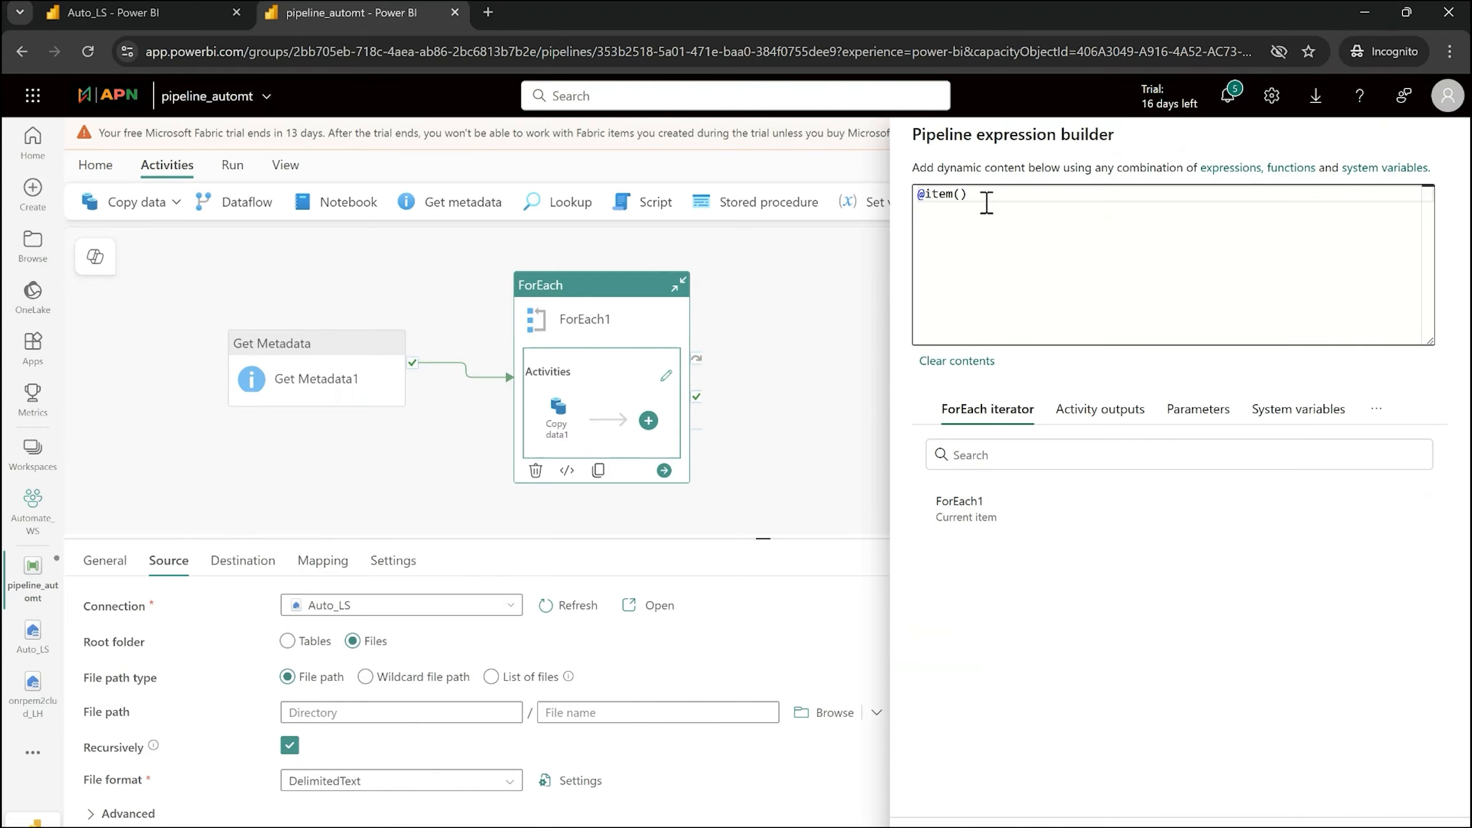
type(".name")
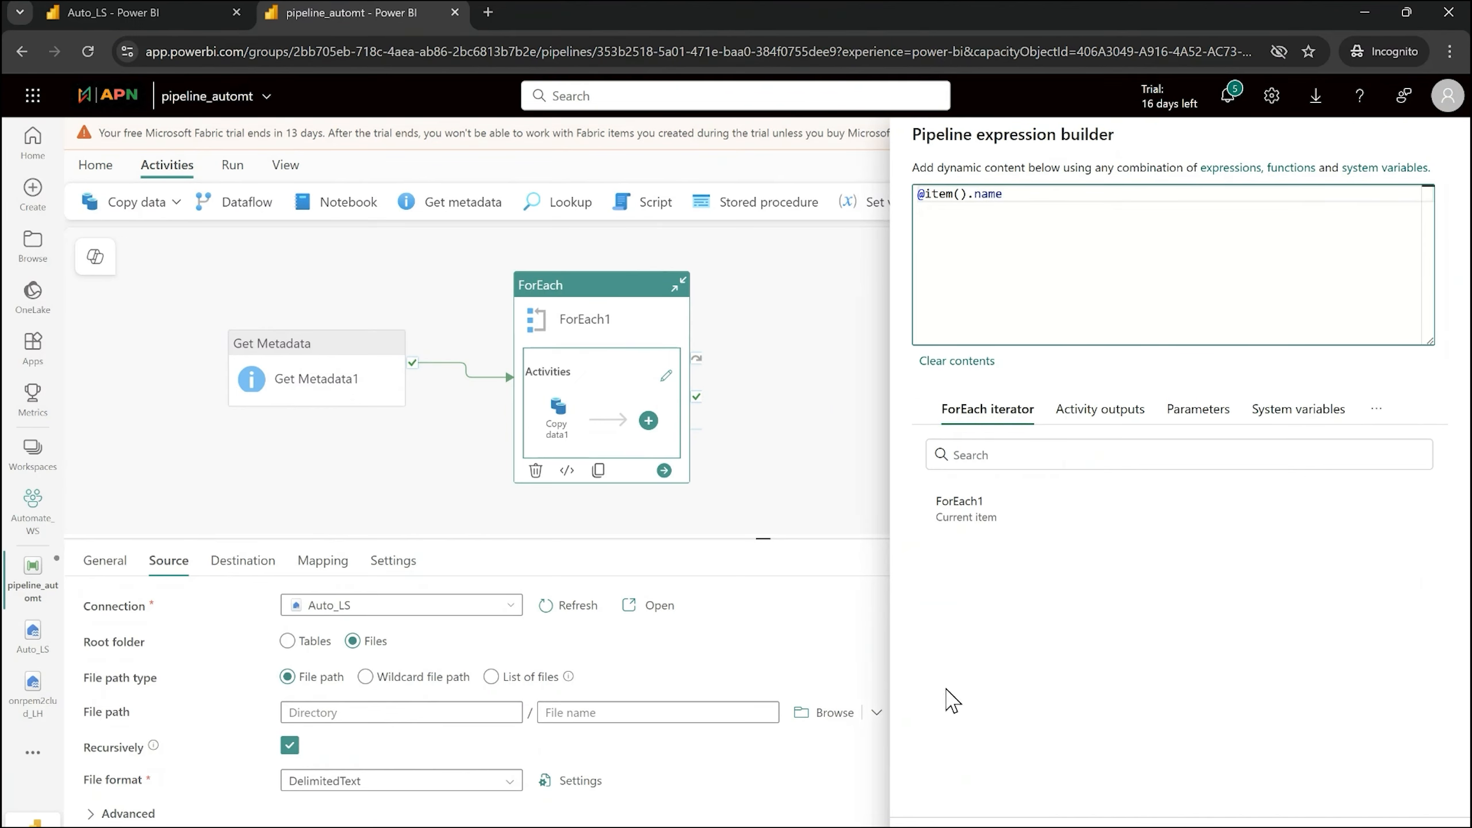
left_click(933, 815)
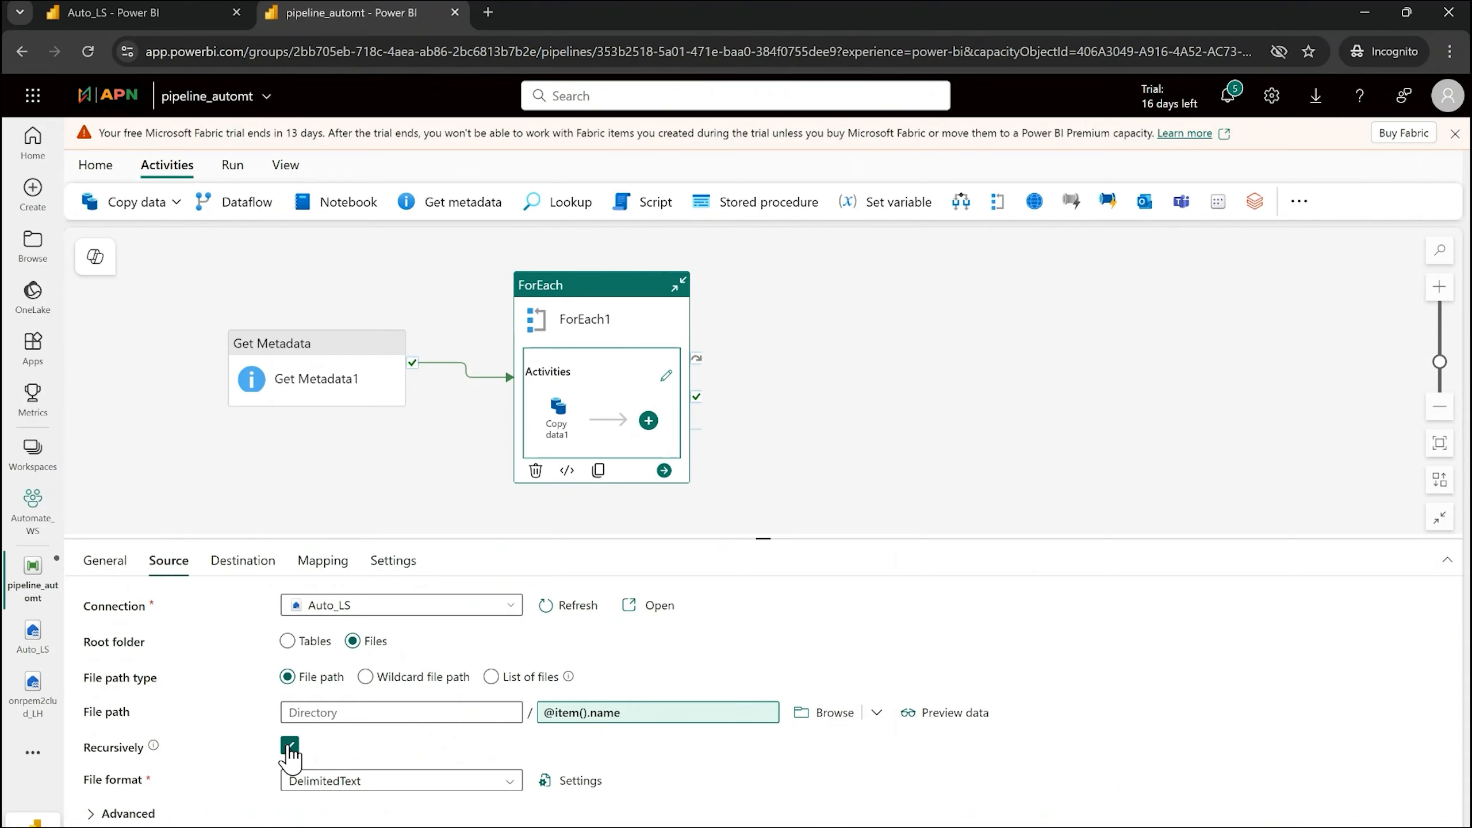
Choose DelimitedText as the file format of the Copy data activity's source
mouse_move(290, 754)
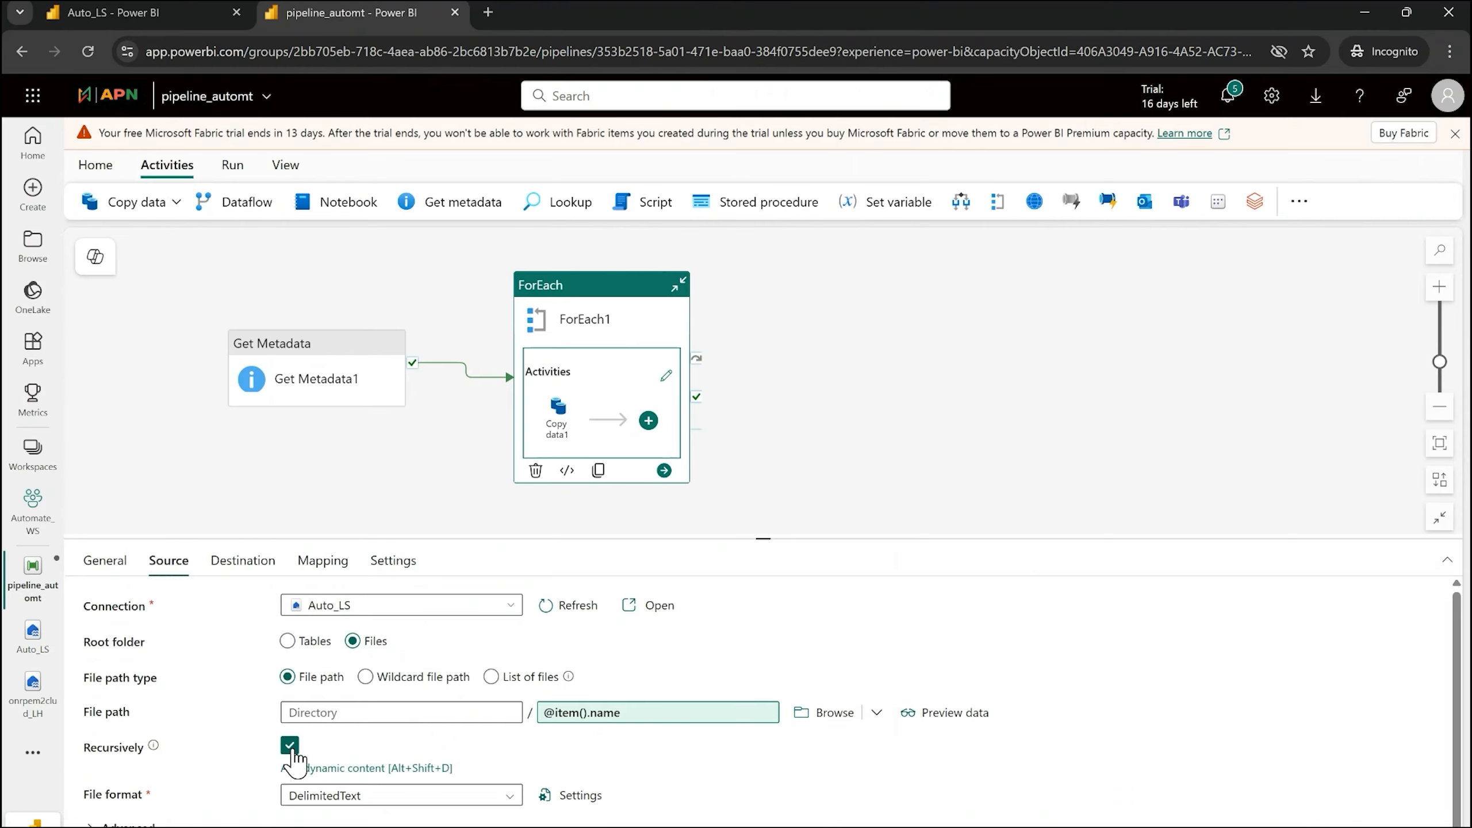
left_click(329, 799)
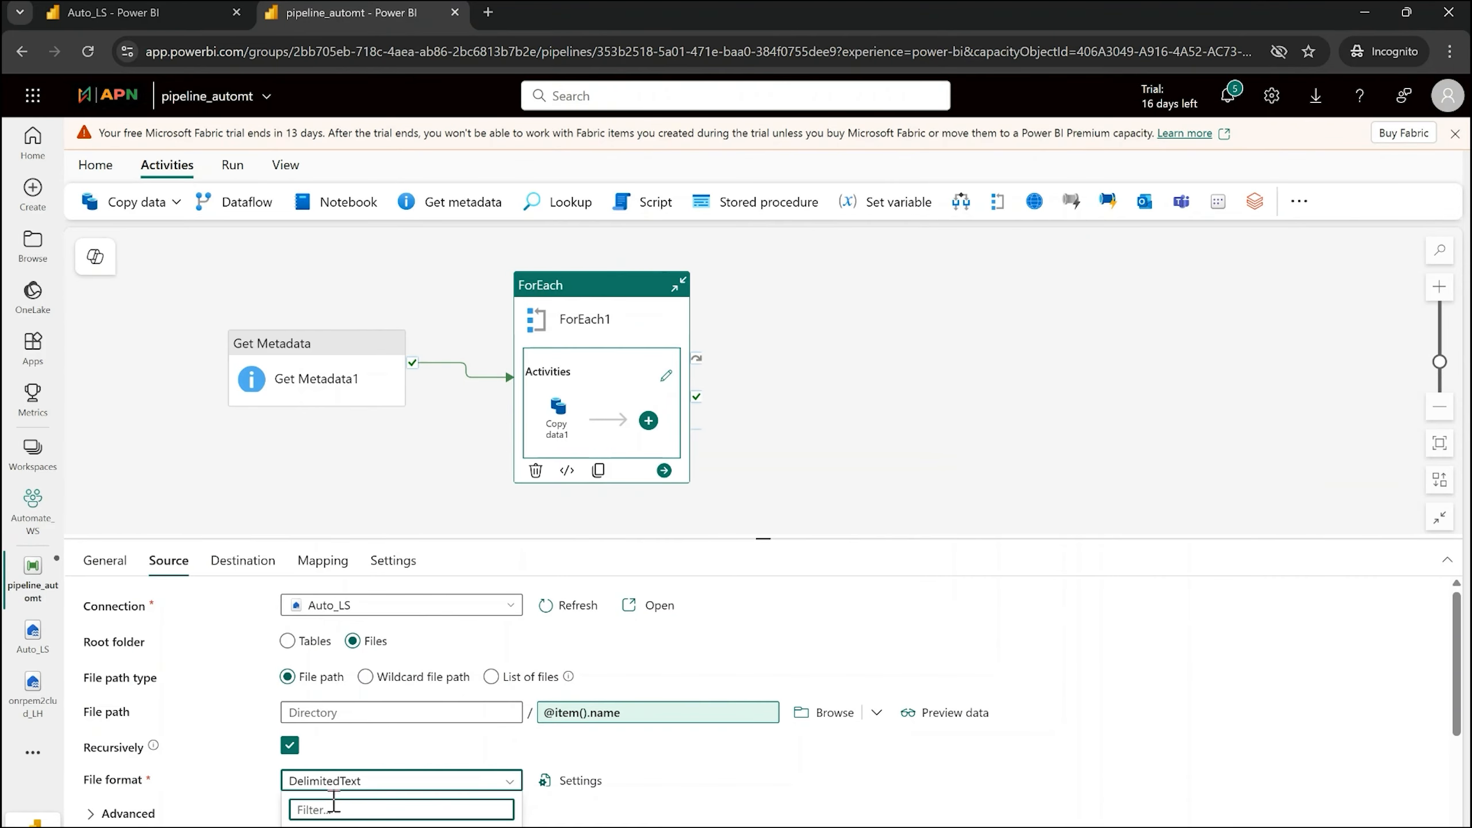
scroll(345, 812, "down", 2)
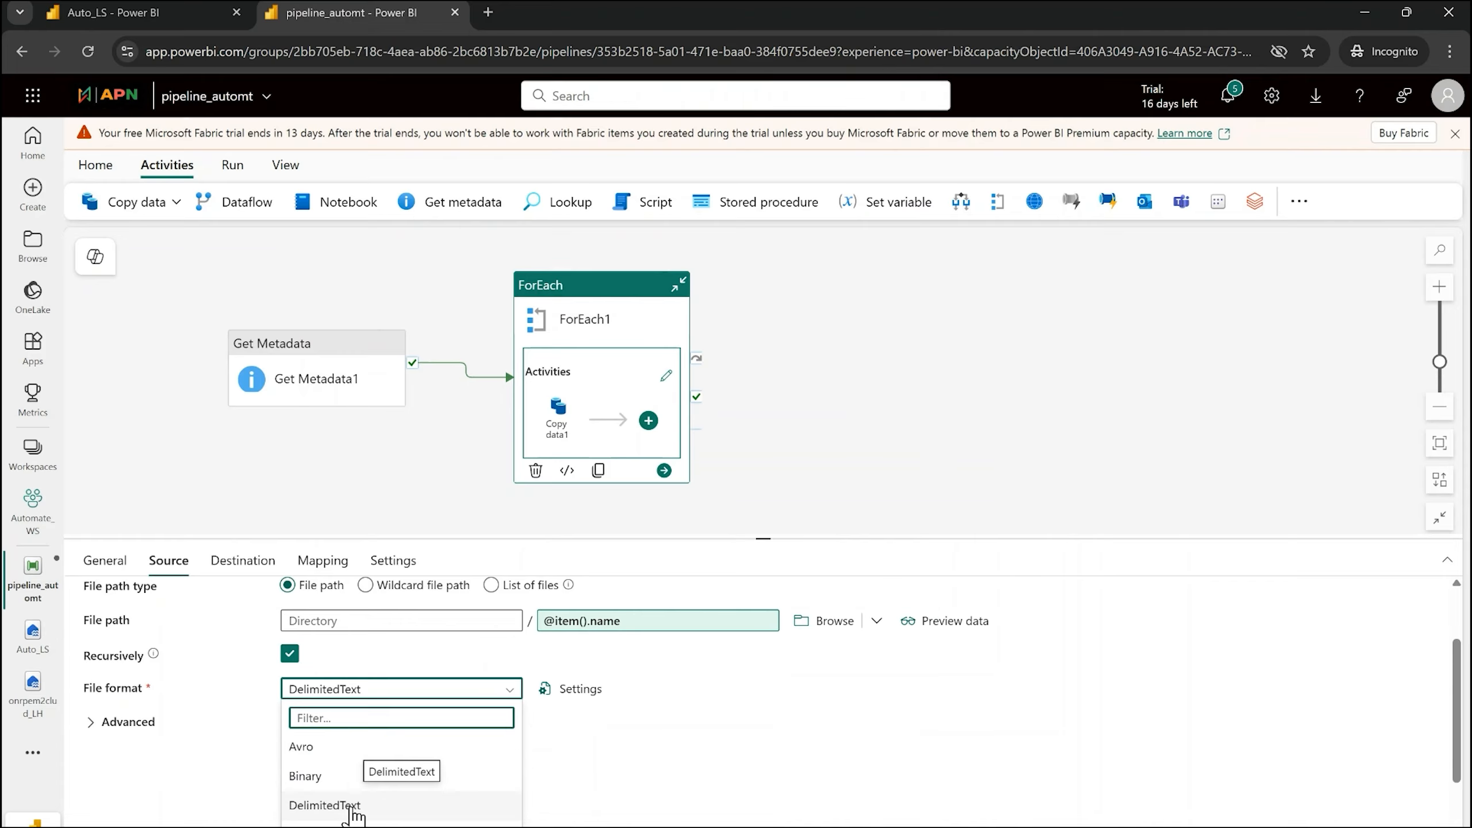
left_click(325, 805)
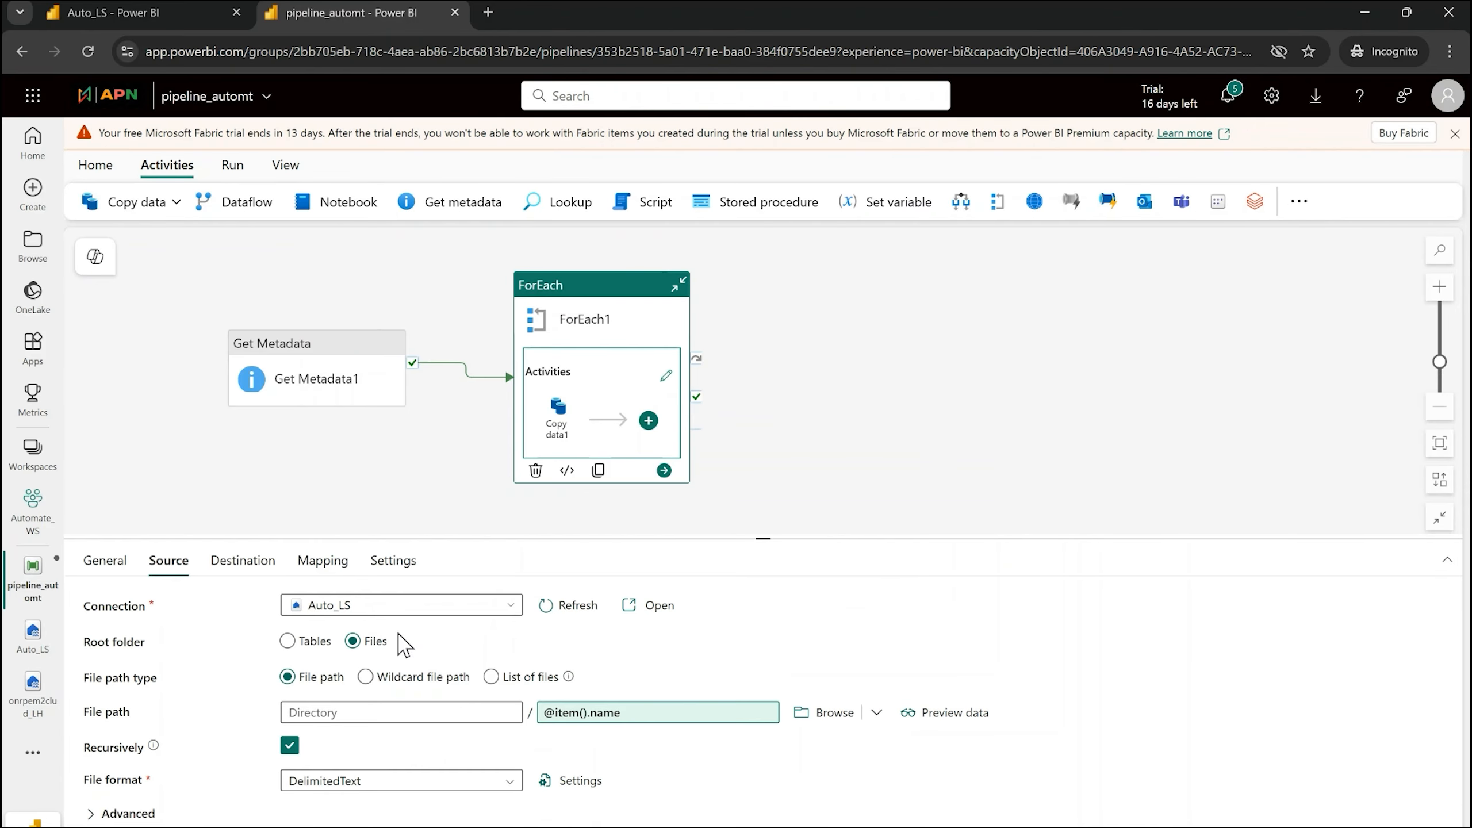
left_click(249, 582)
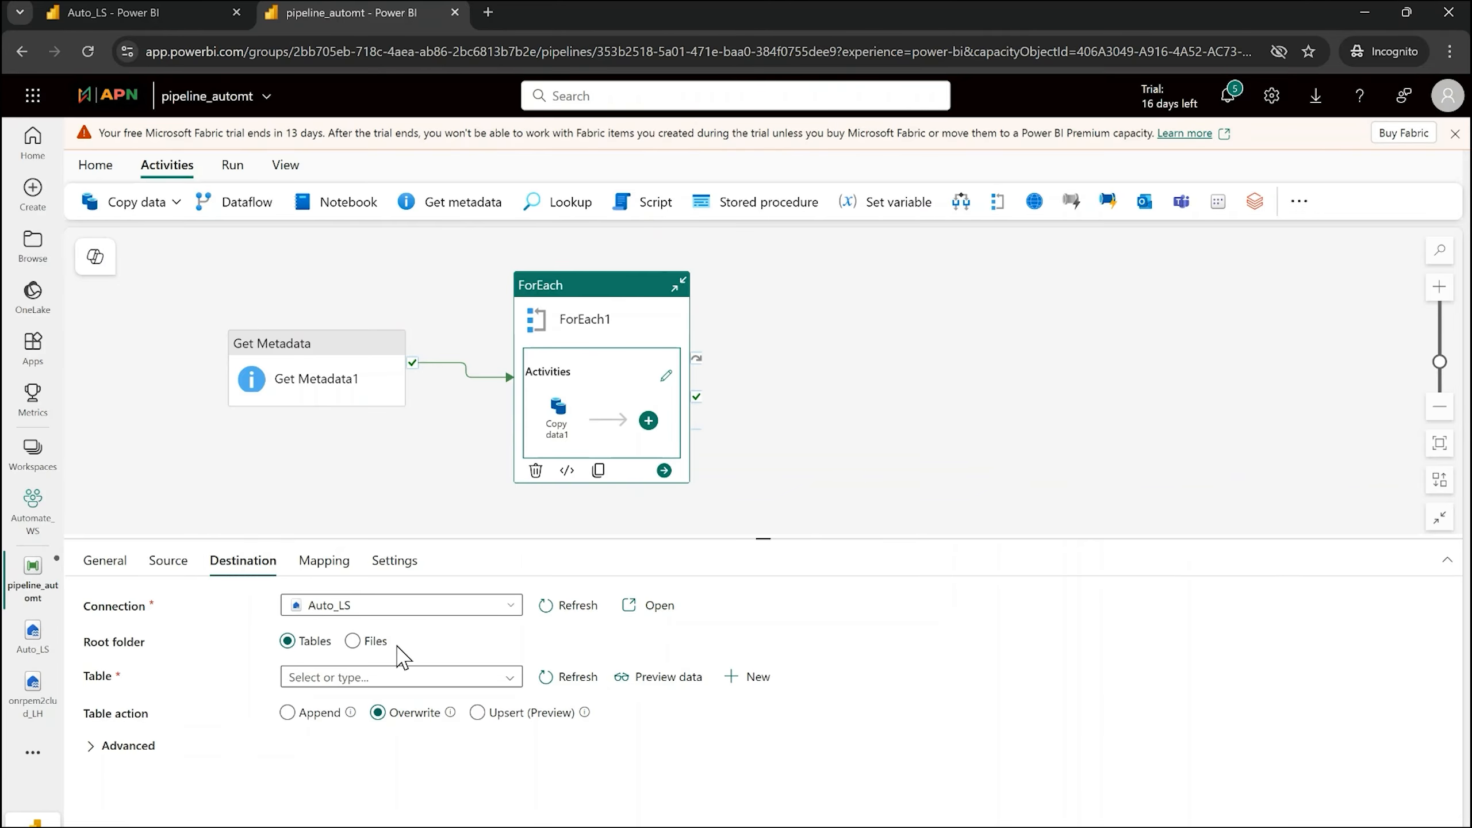
left_click(140, 12)
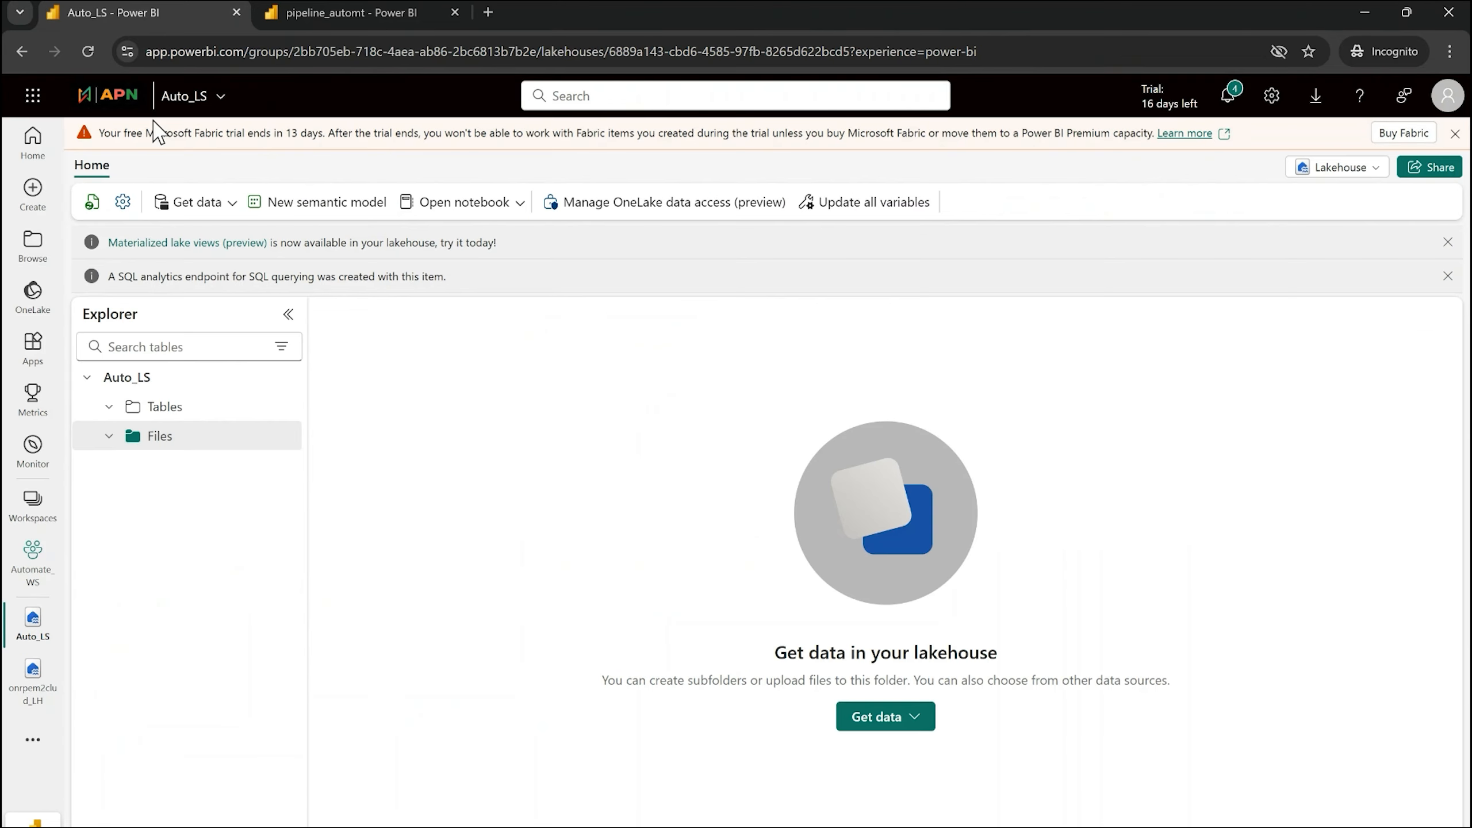
left_click(337, 7)
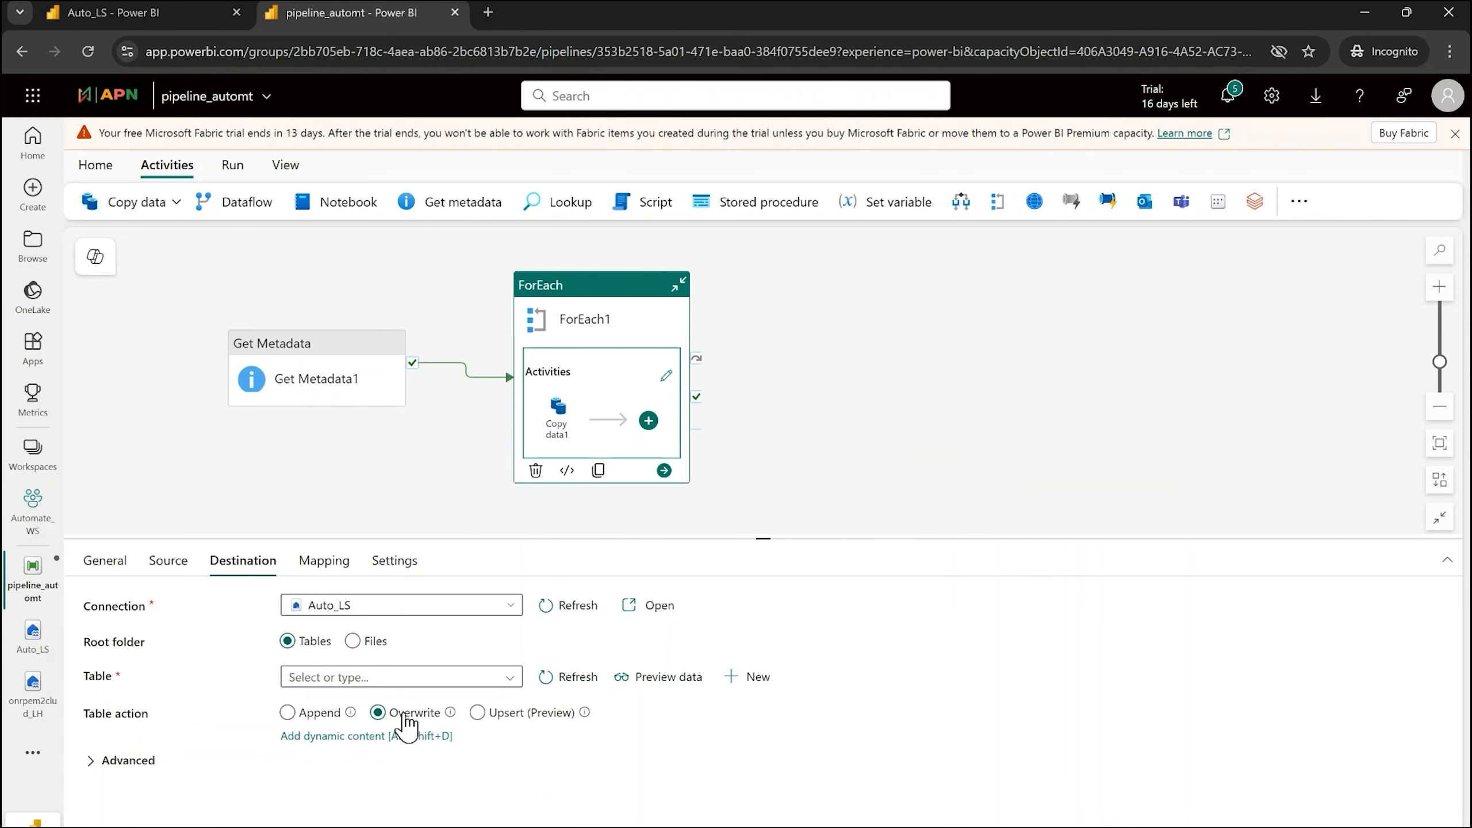
left_click(412, 677)
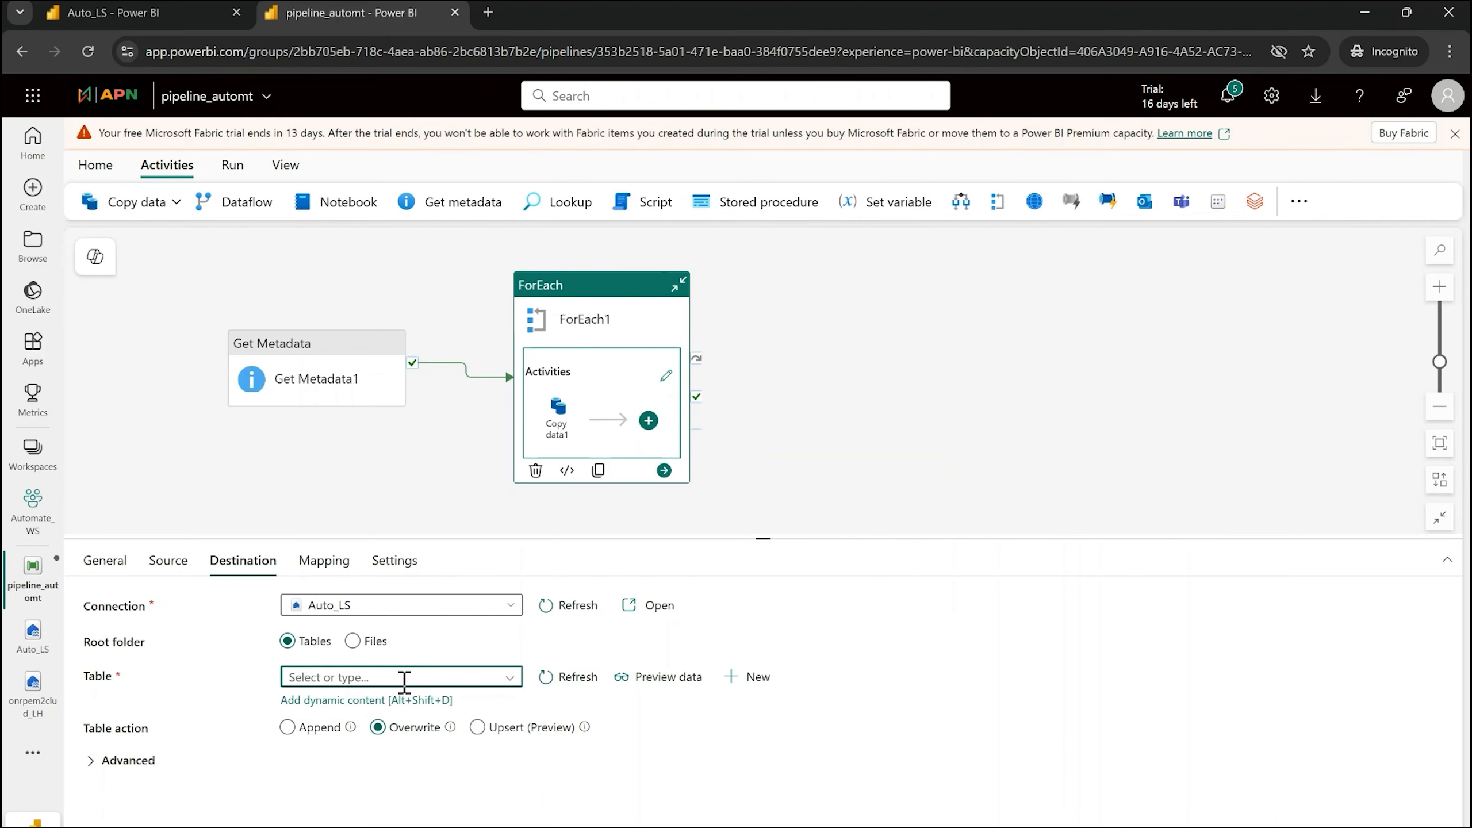
left_click(357, 702)
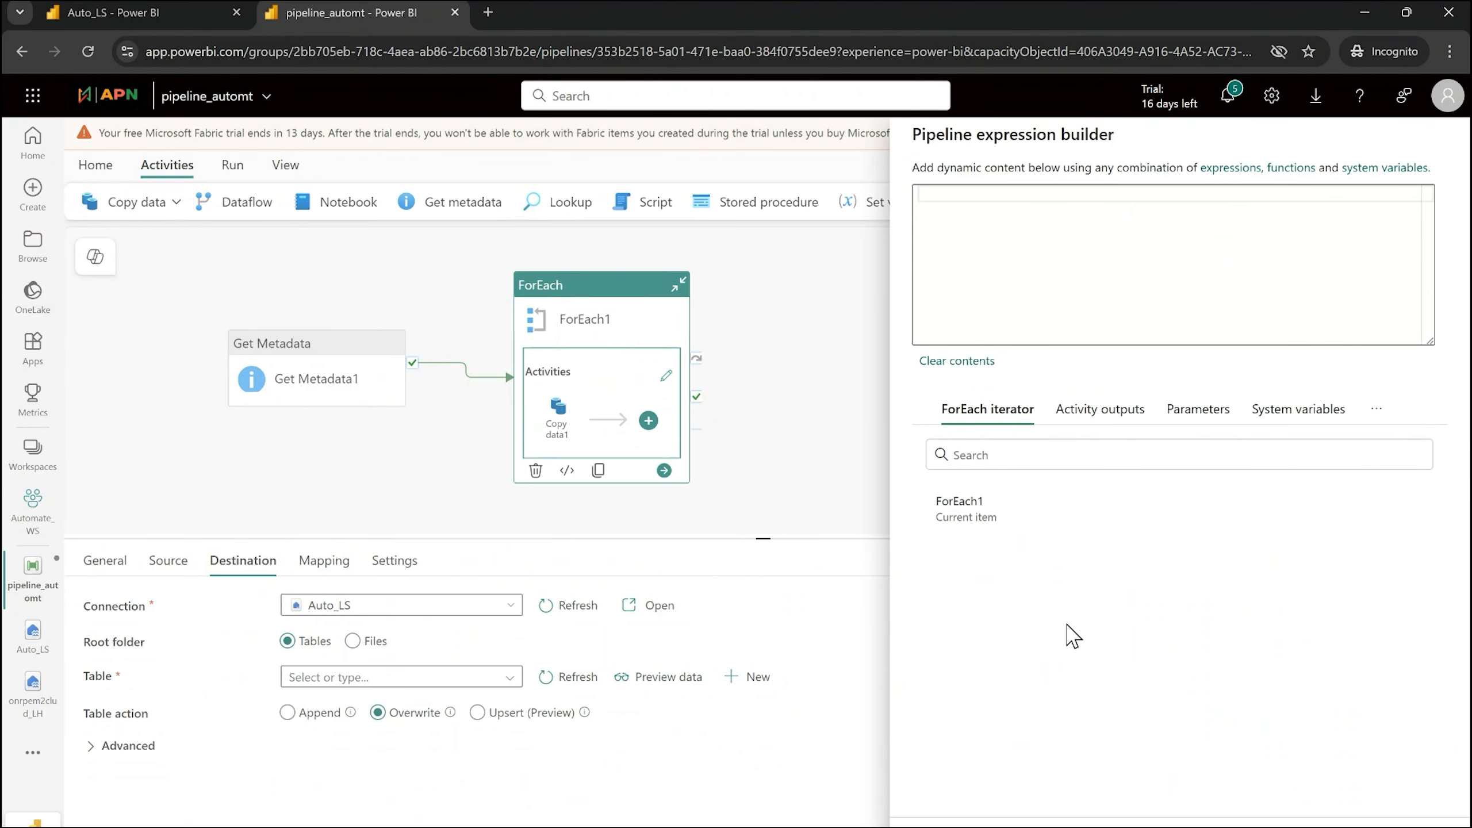
left_click(1001, 522)
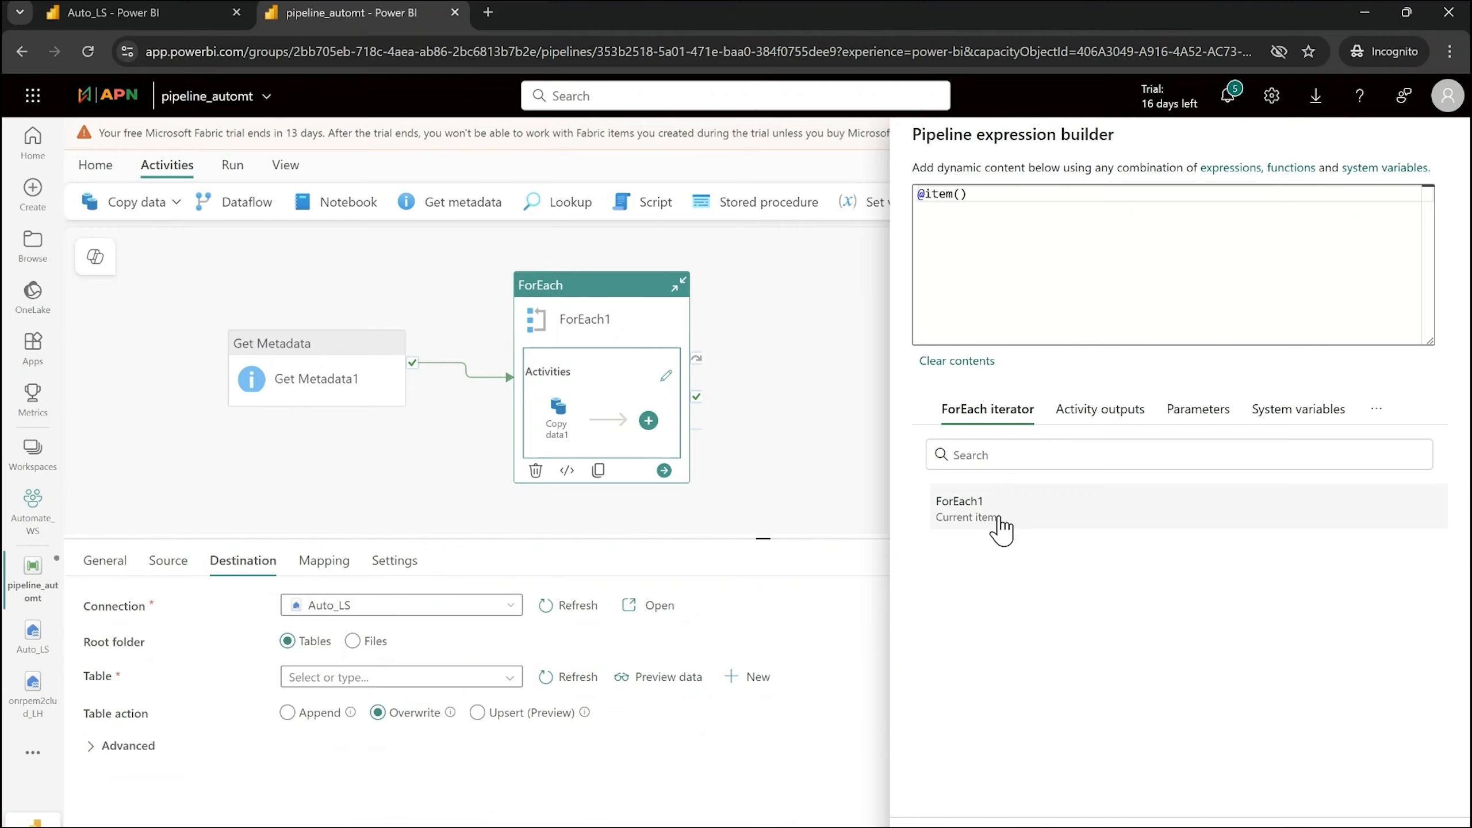
type(".")
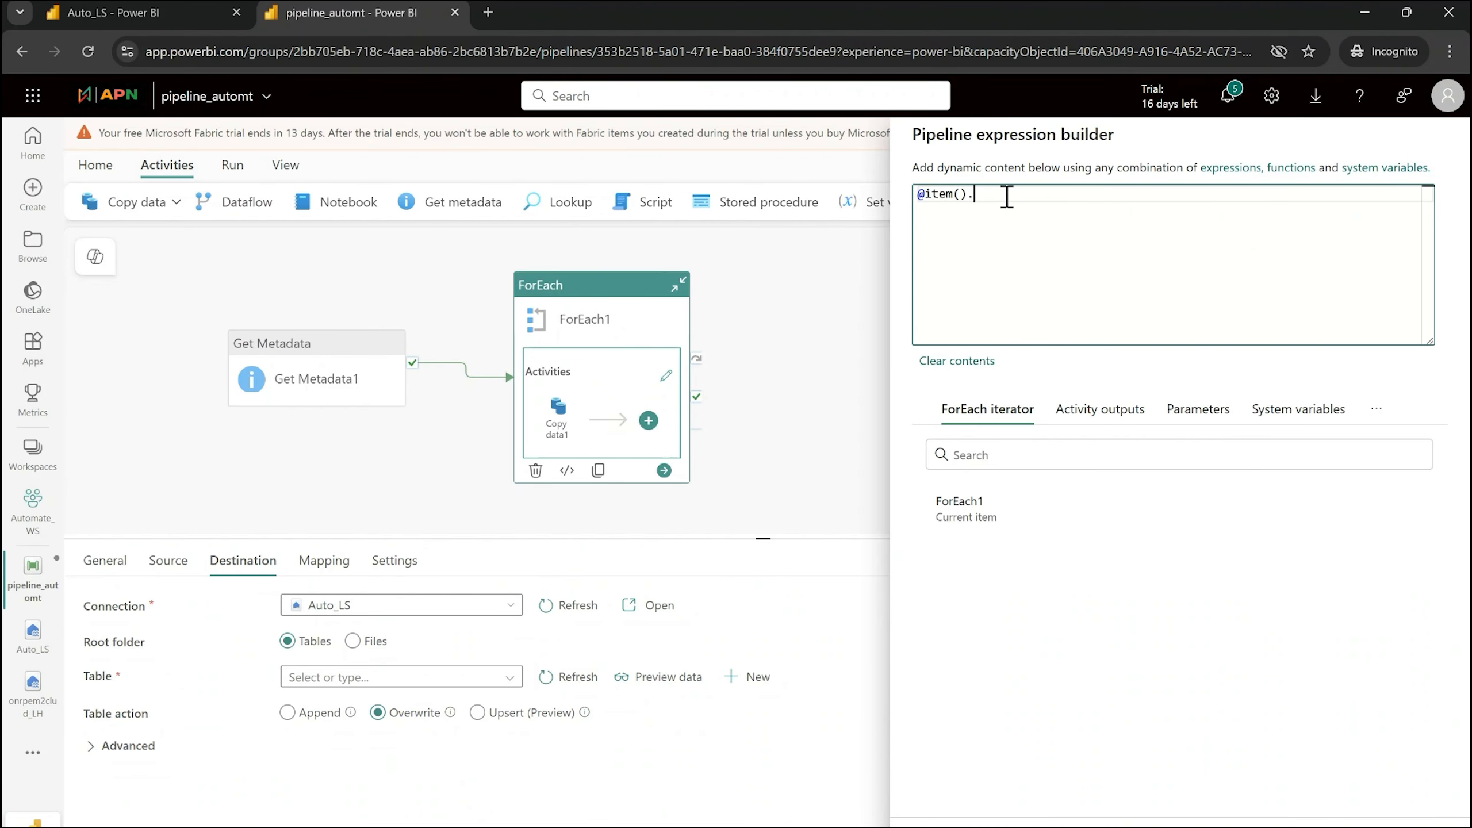
type("name")
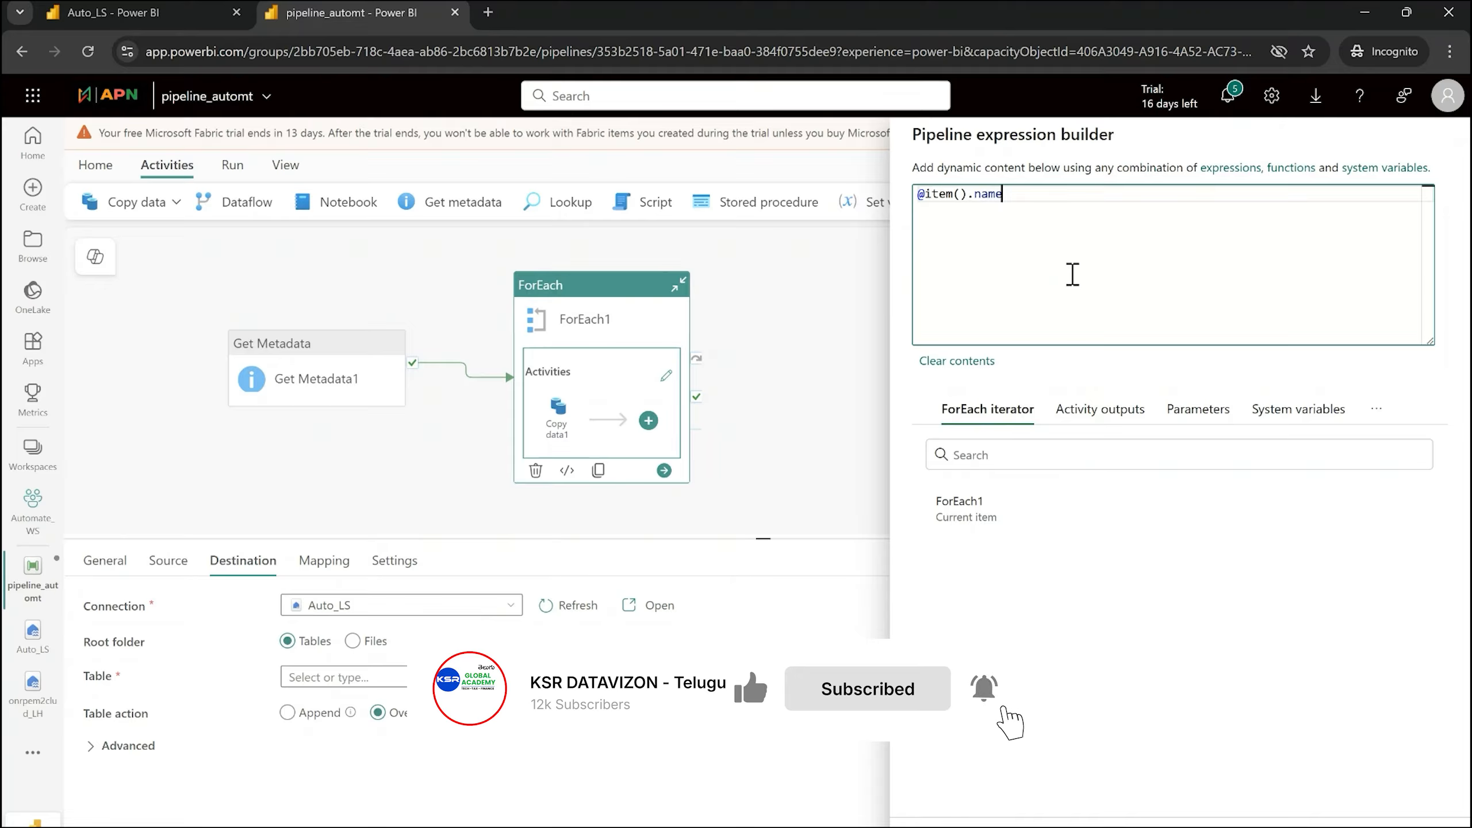
Wrap the destination table expression in a replace function that strips the extension, @{replace(item().name,'.csv','')}, and apply it
left_click(139, 13)
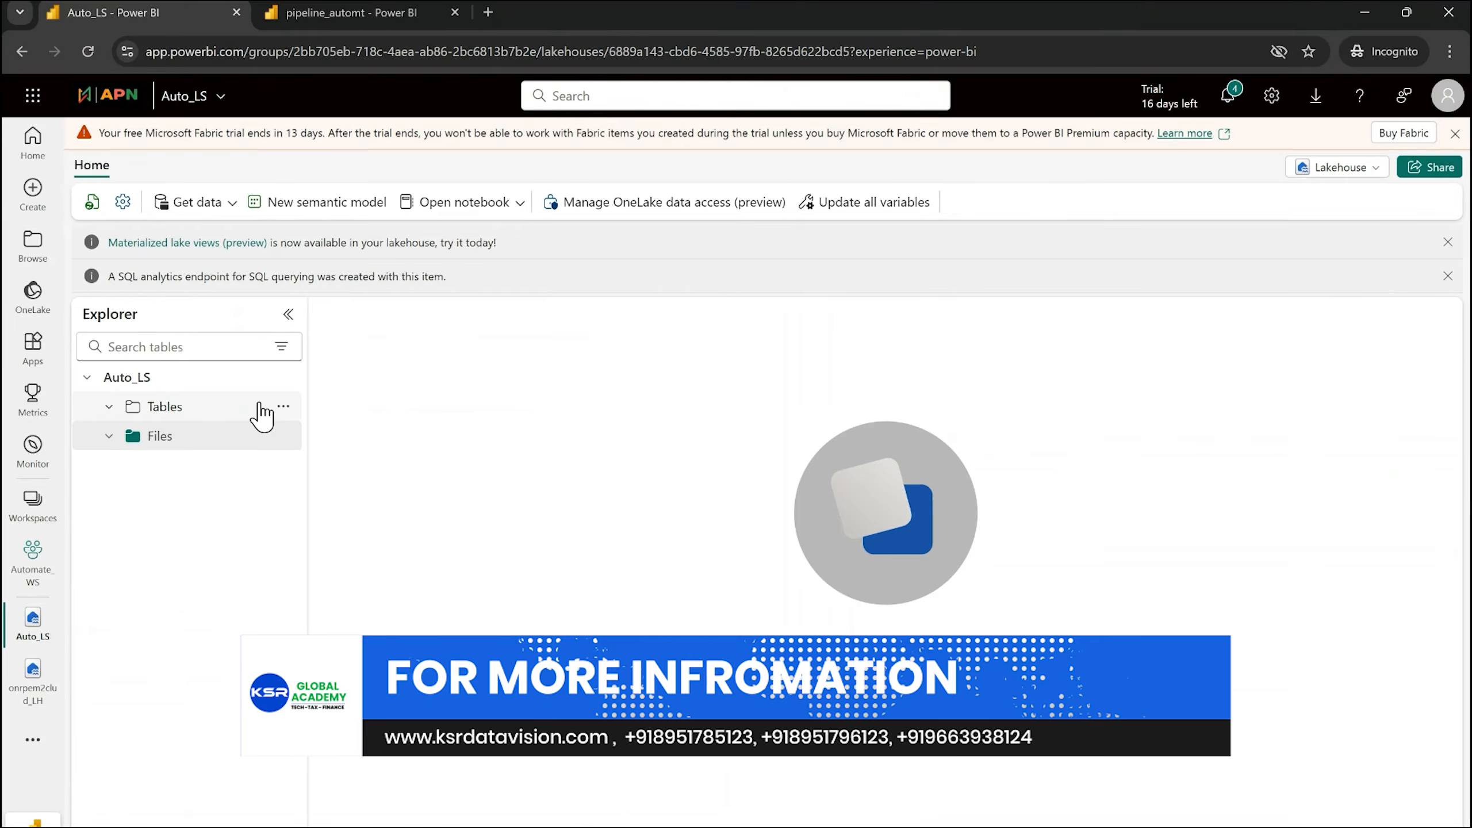
left_click(231, 441)
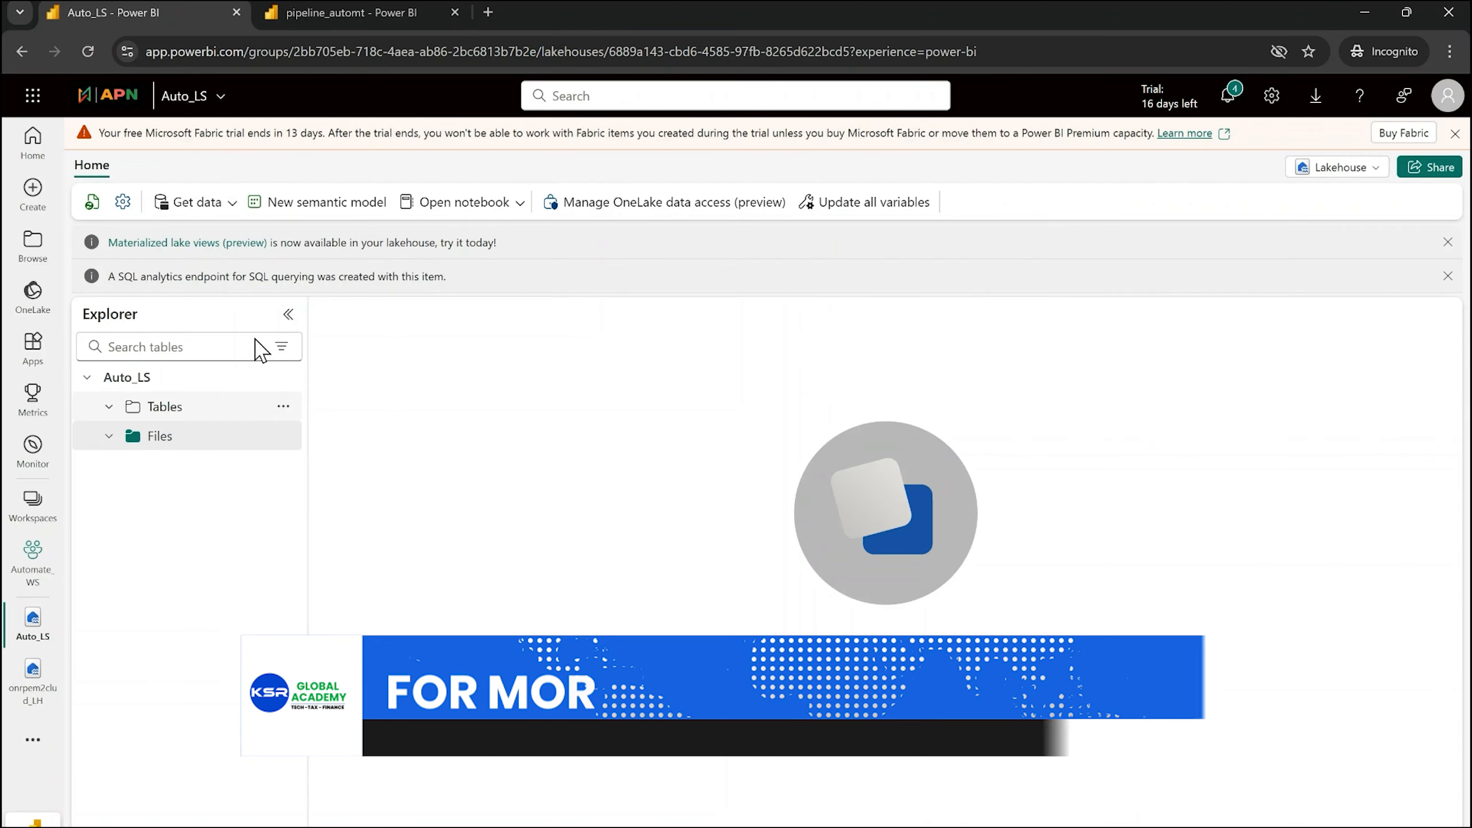
left_click(373, 10)
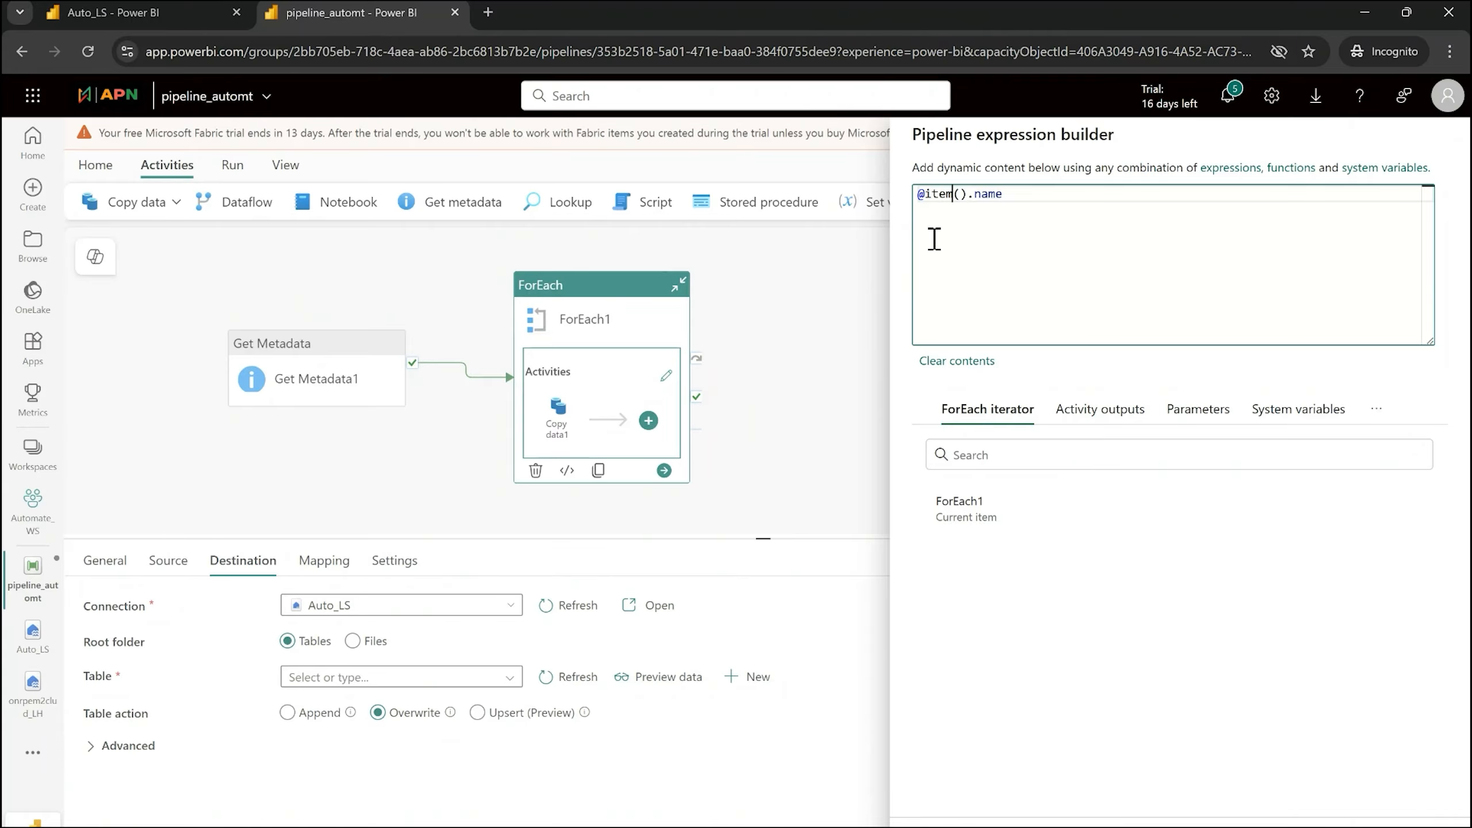
key("Left")
type("{")
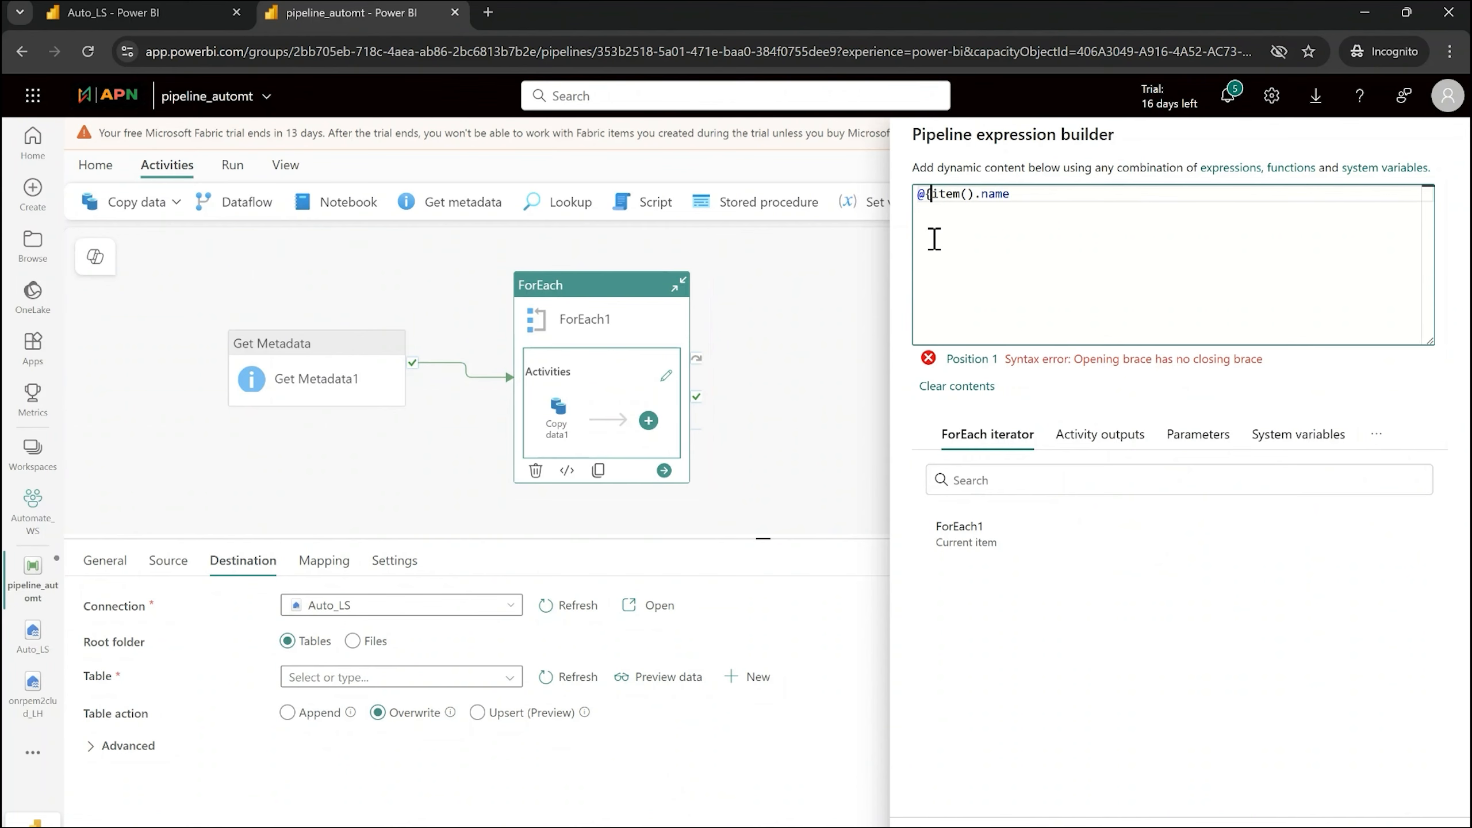
type("replace")
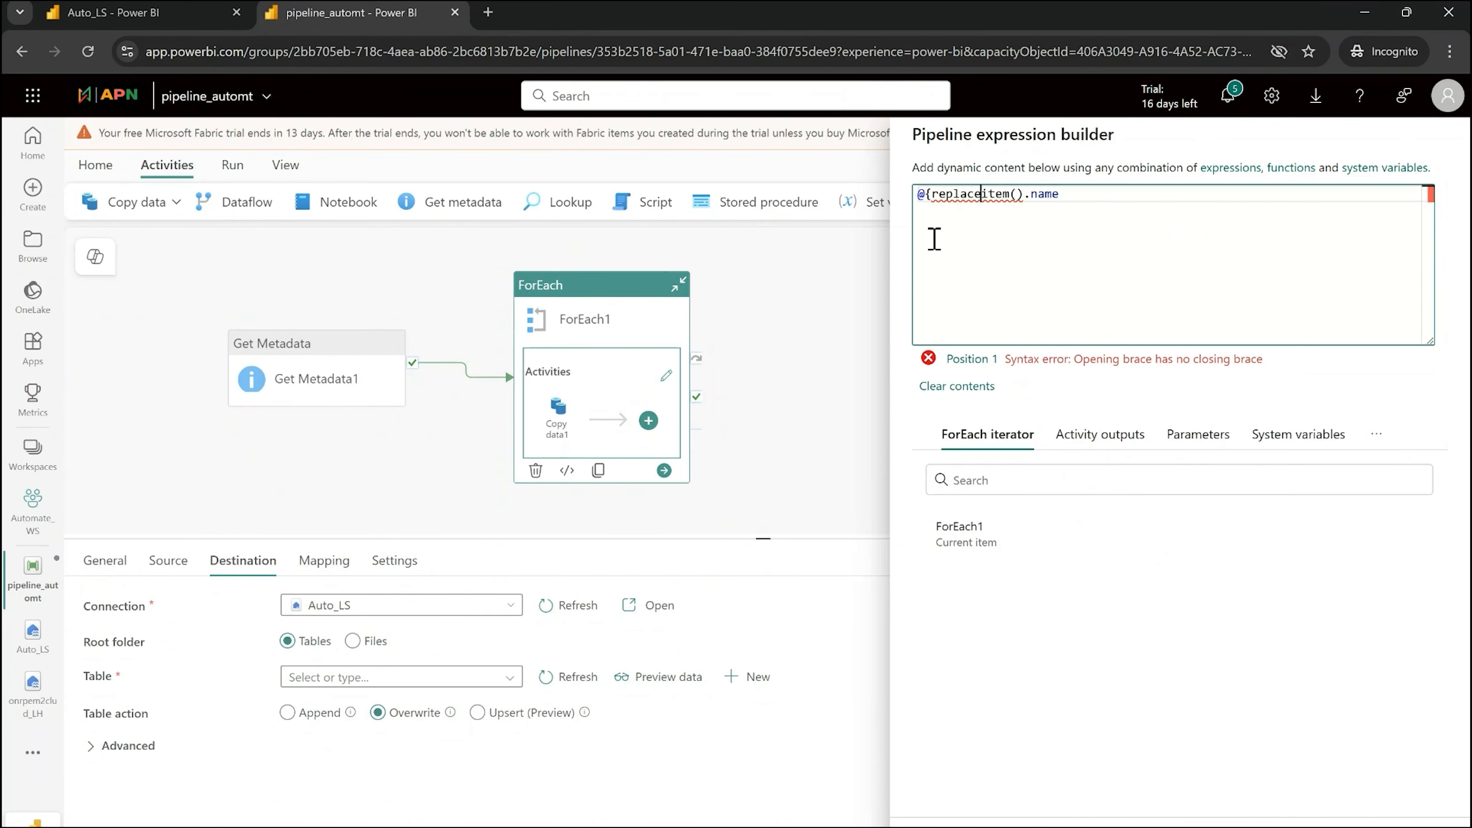
type("(")
key("Right")
key("Right")
key("Right")
key("Right")
type(",")
type("'.csv',")
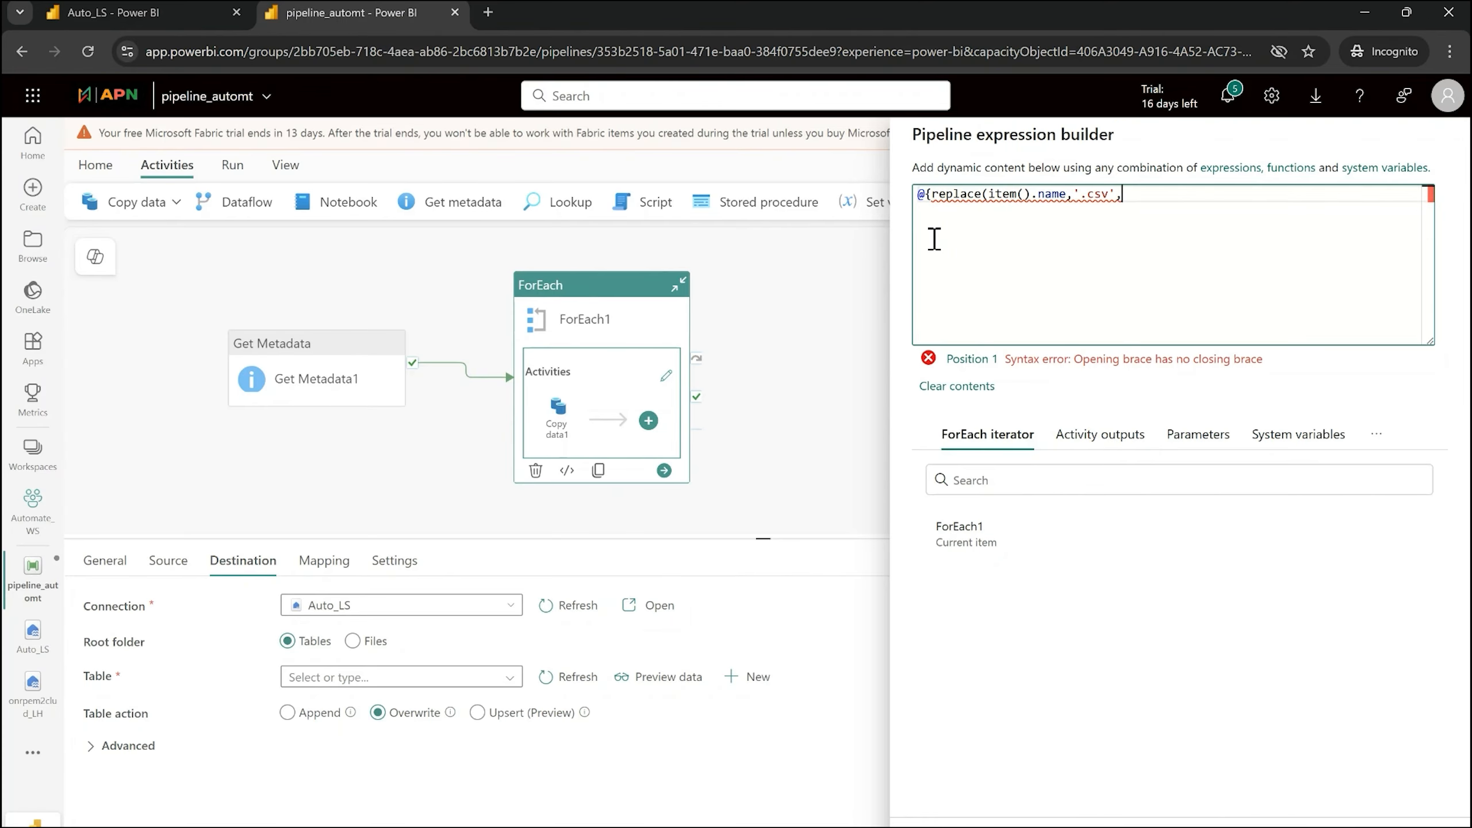
type("'")
type("}")
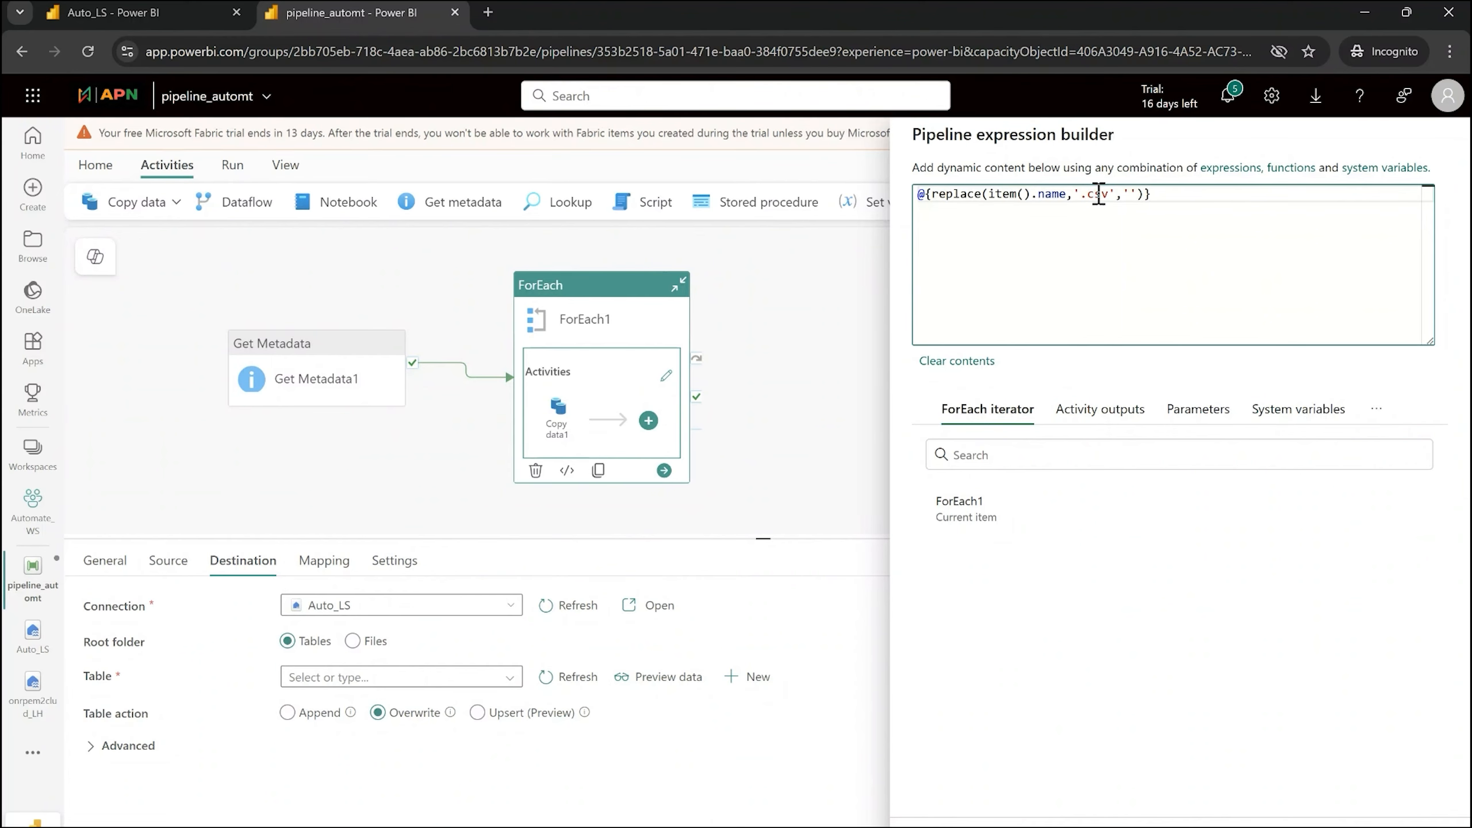
left_click(1133, 194)
left_click(1031, 788)
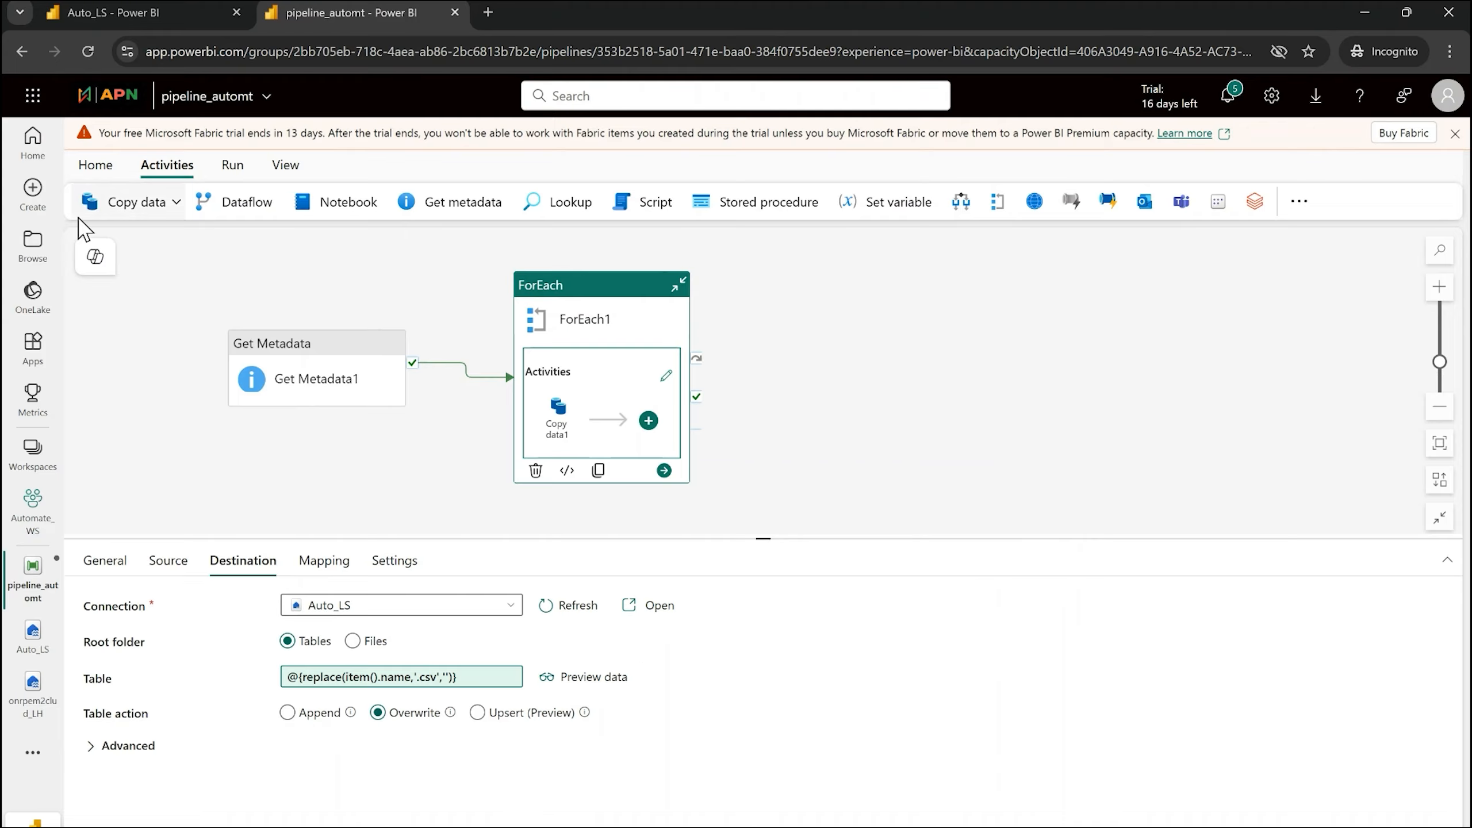
Upload the local file Custumer_Data.csv to the Files folder of the Auto_LS lakehouse
left_click(97, 168)
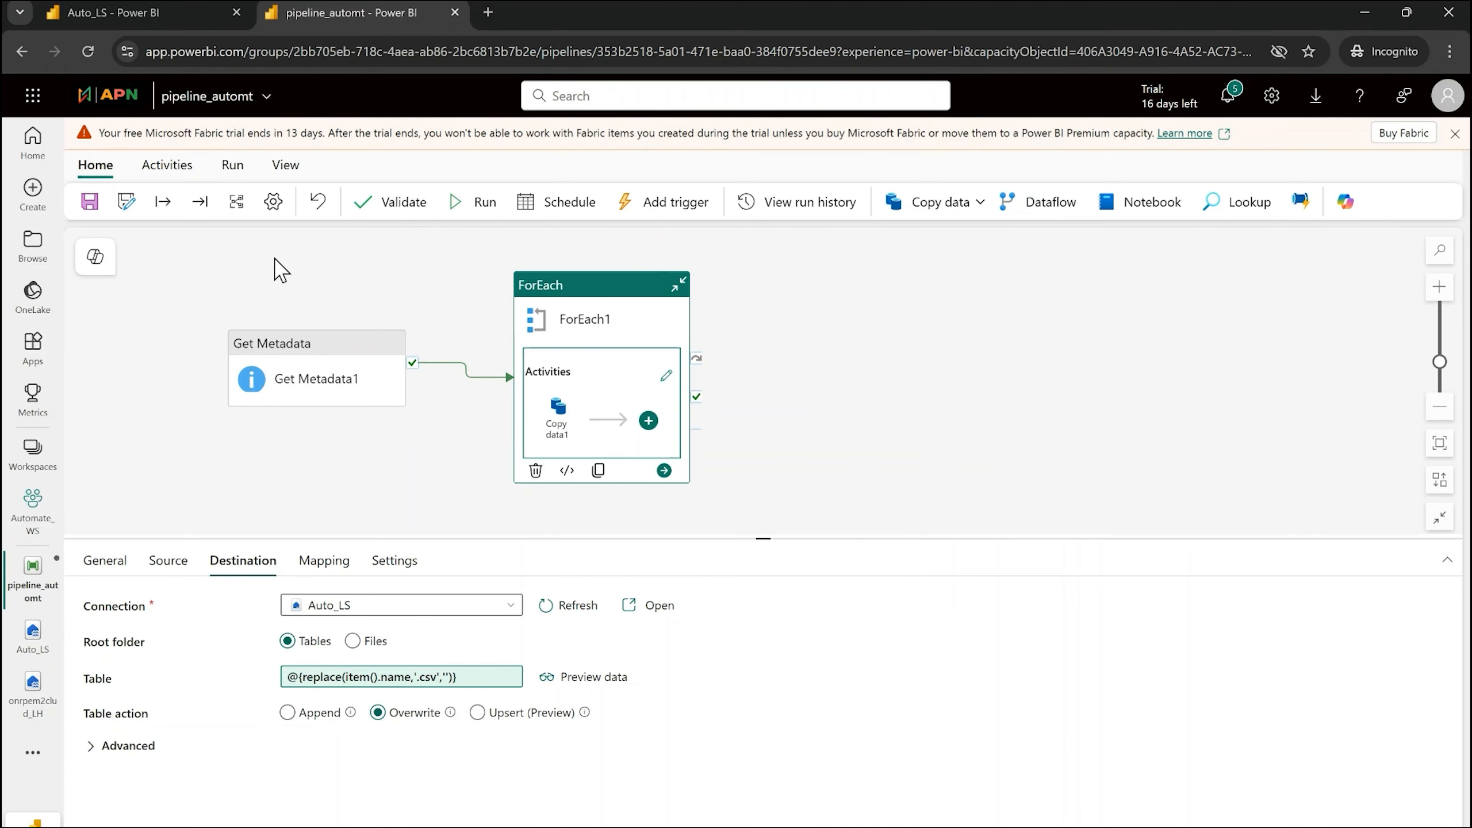
left_click(166, 12)
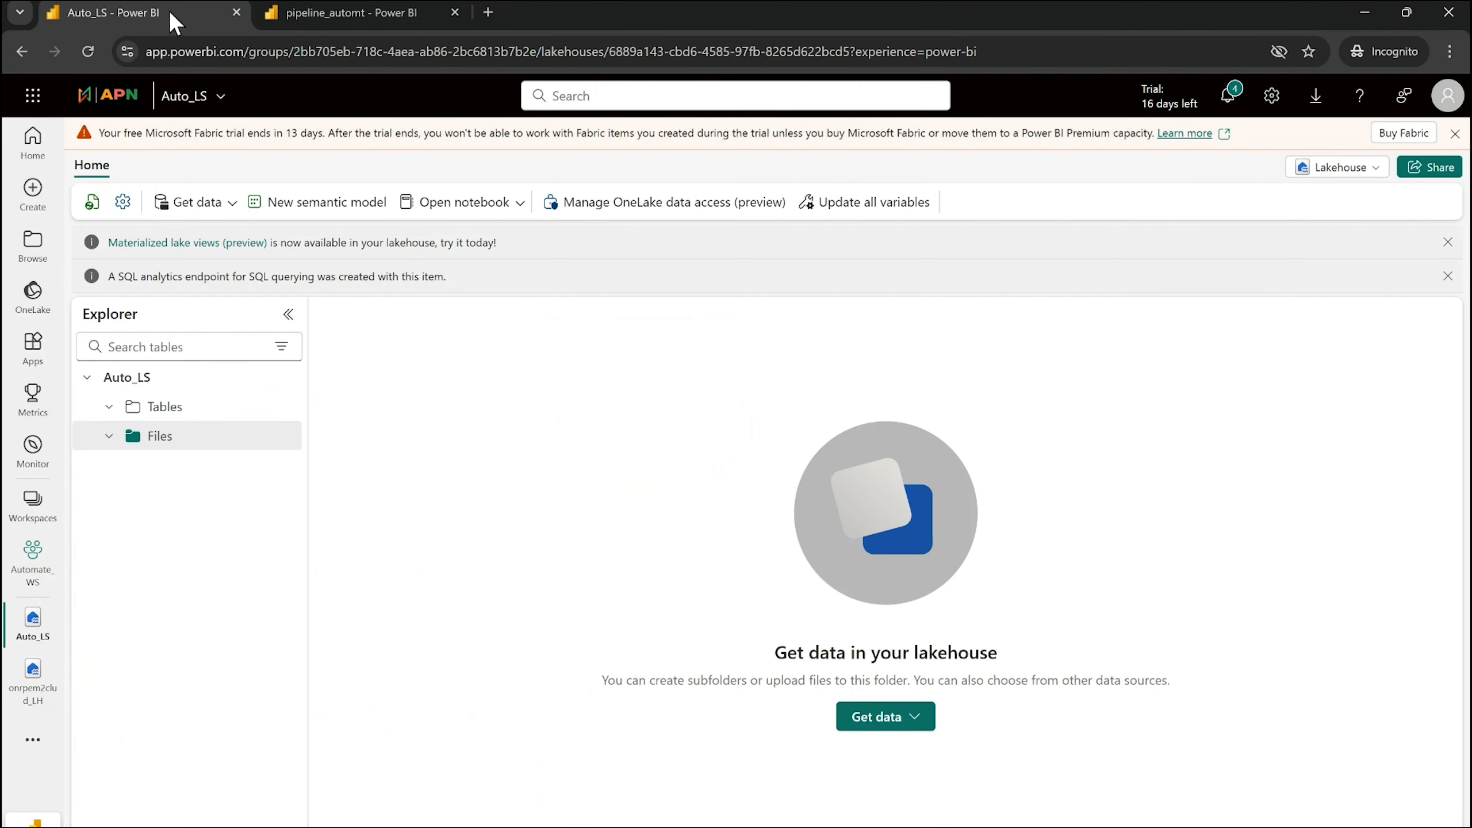
left_click(283, 439)
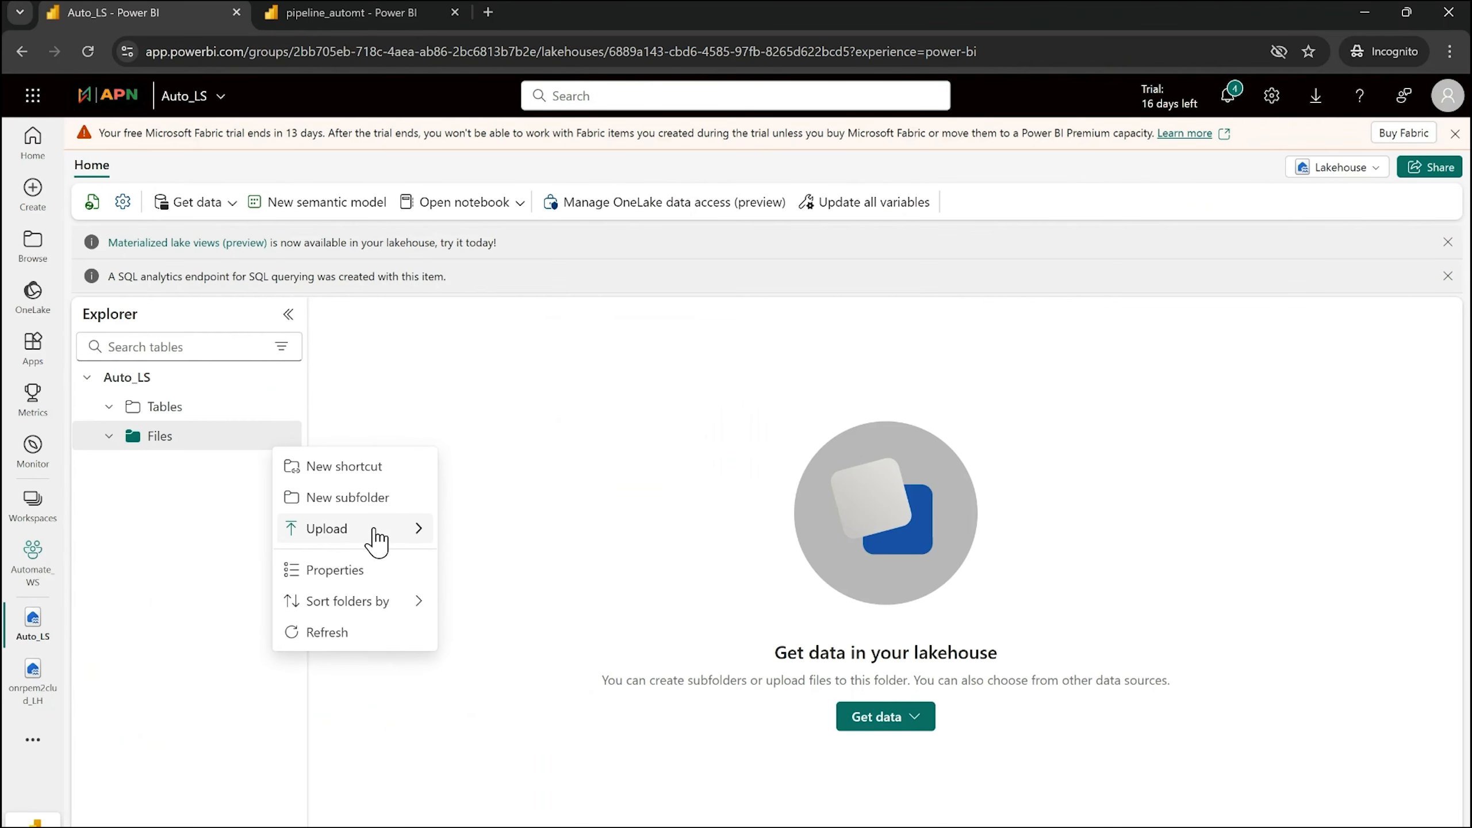
mouse_move(378, 536)
left_click(497, 539)
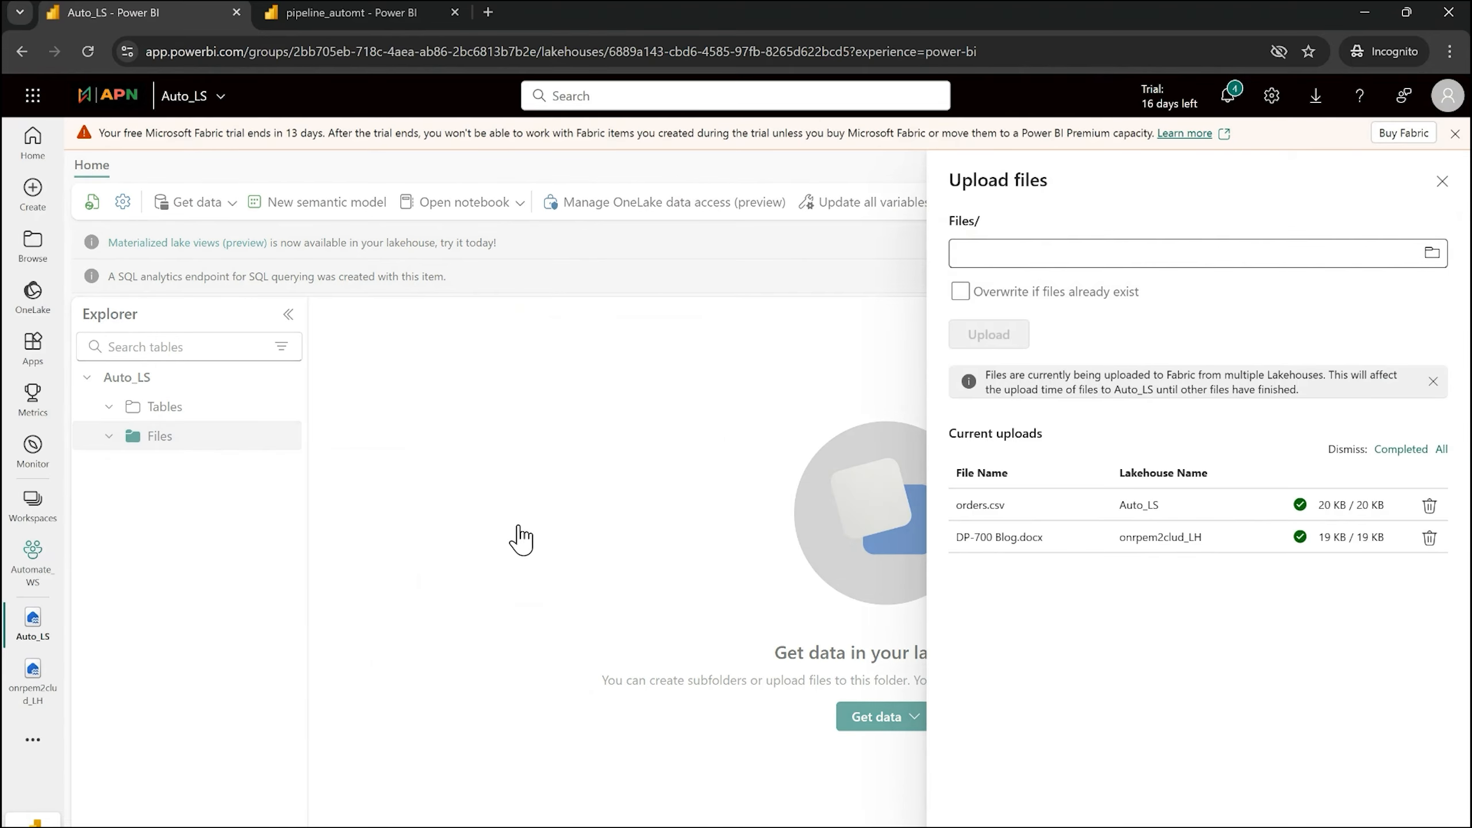
left_click(1431, 254)
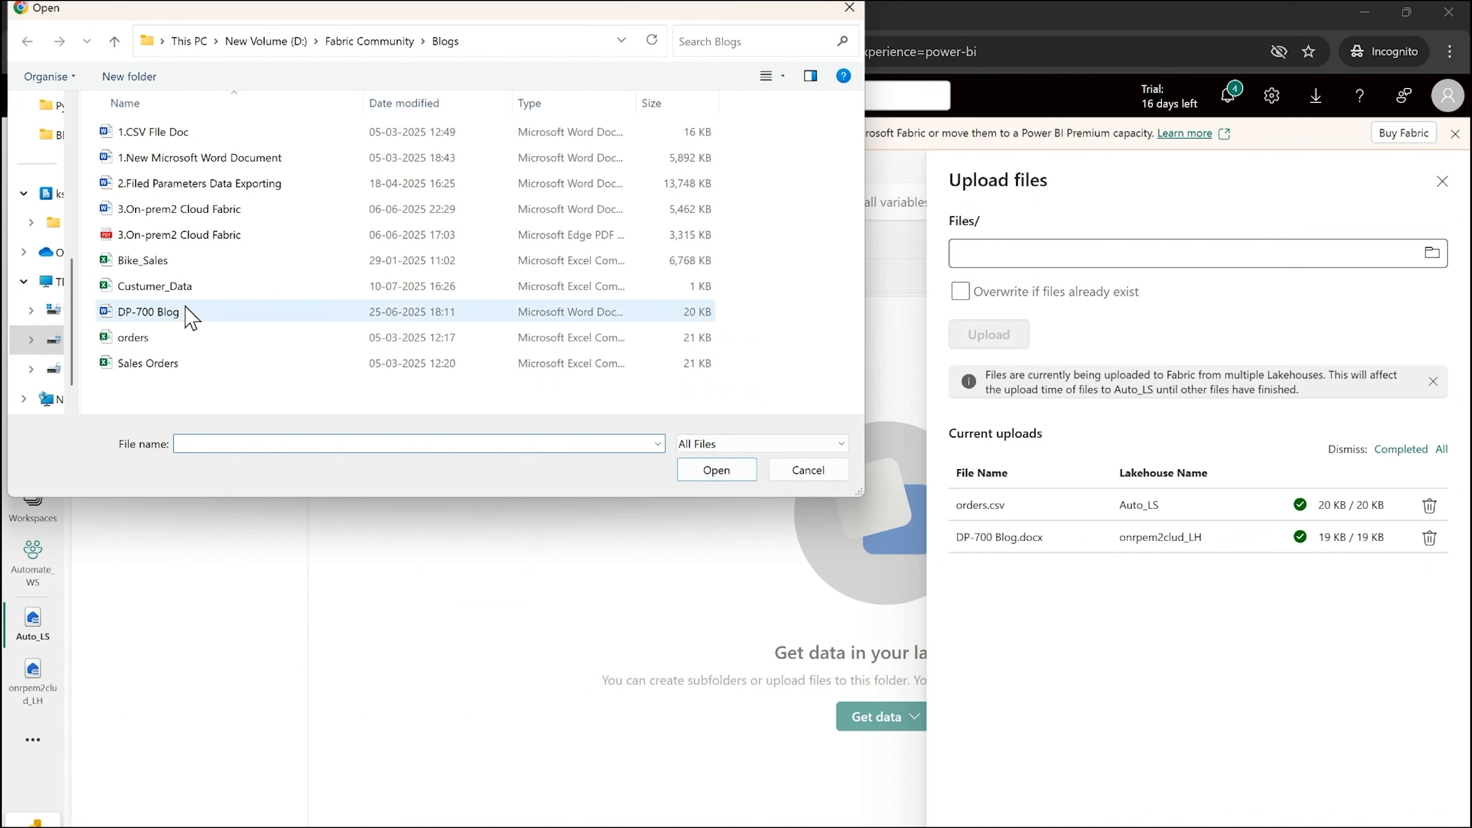
left_click(192, 287)
left_click(717, 470)
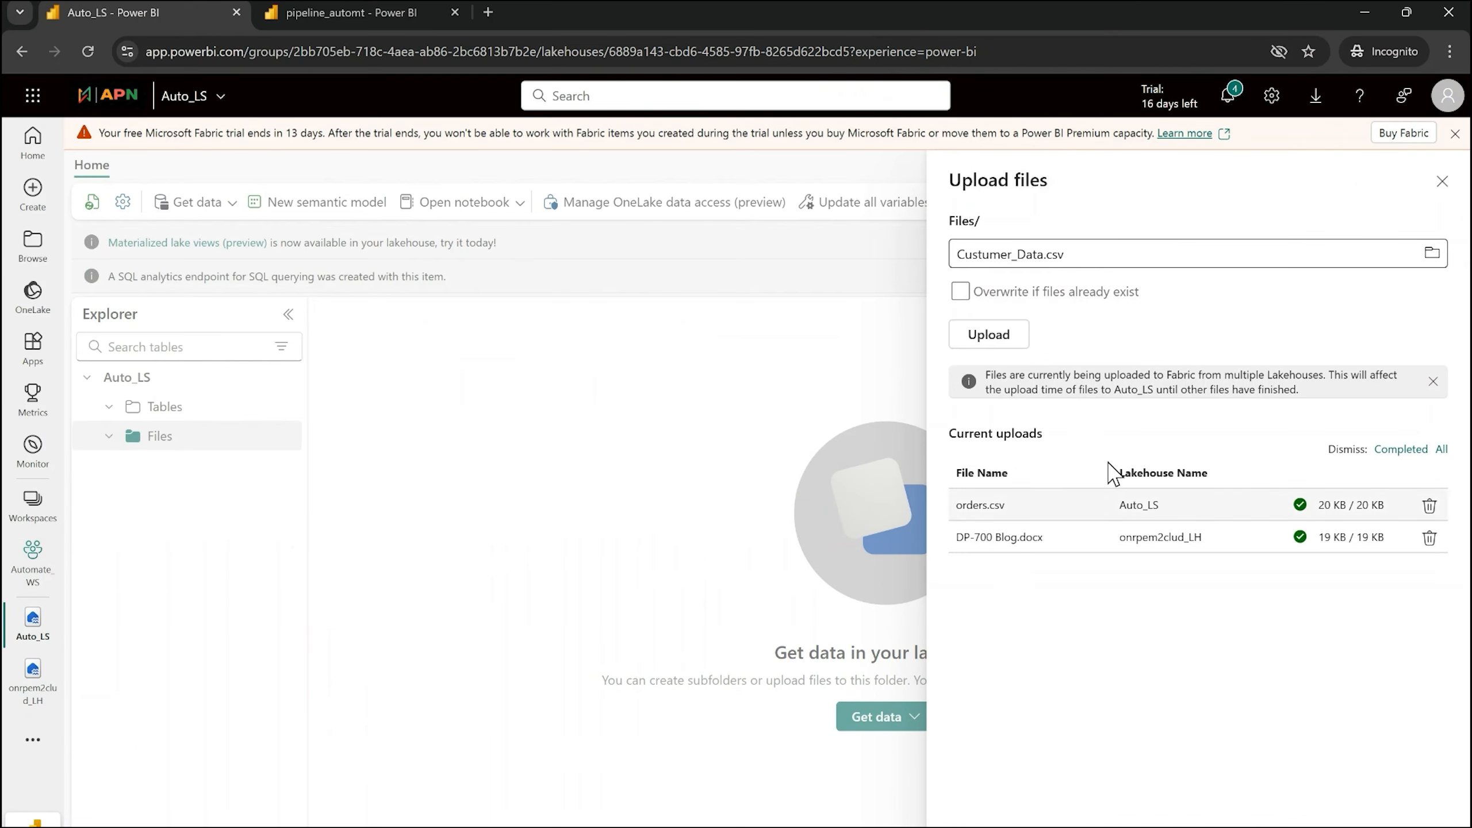
left_click(1003, 335)
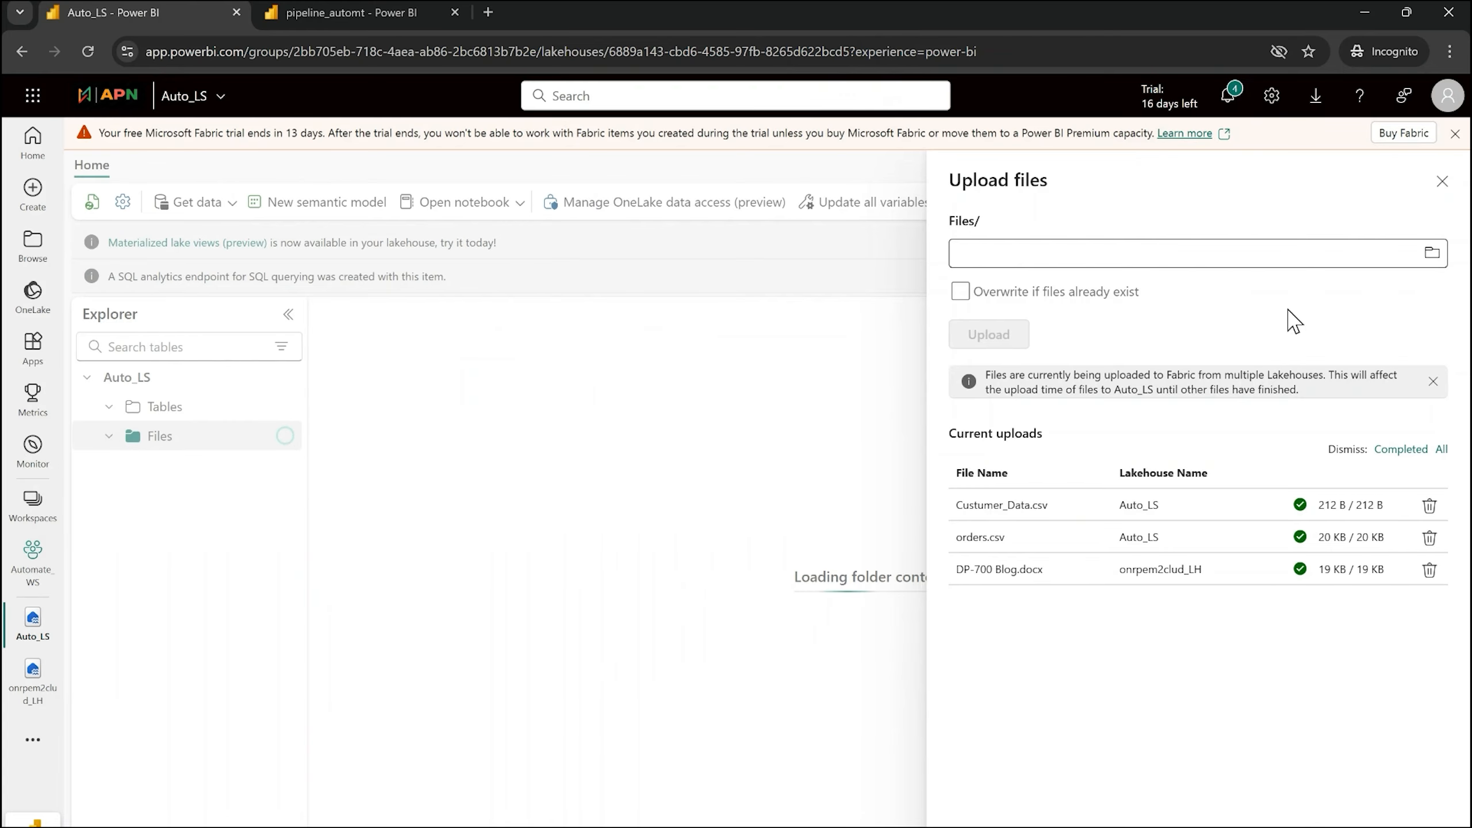
left_click(1442, 182)
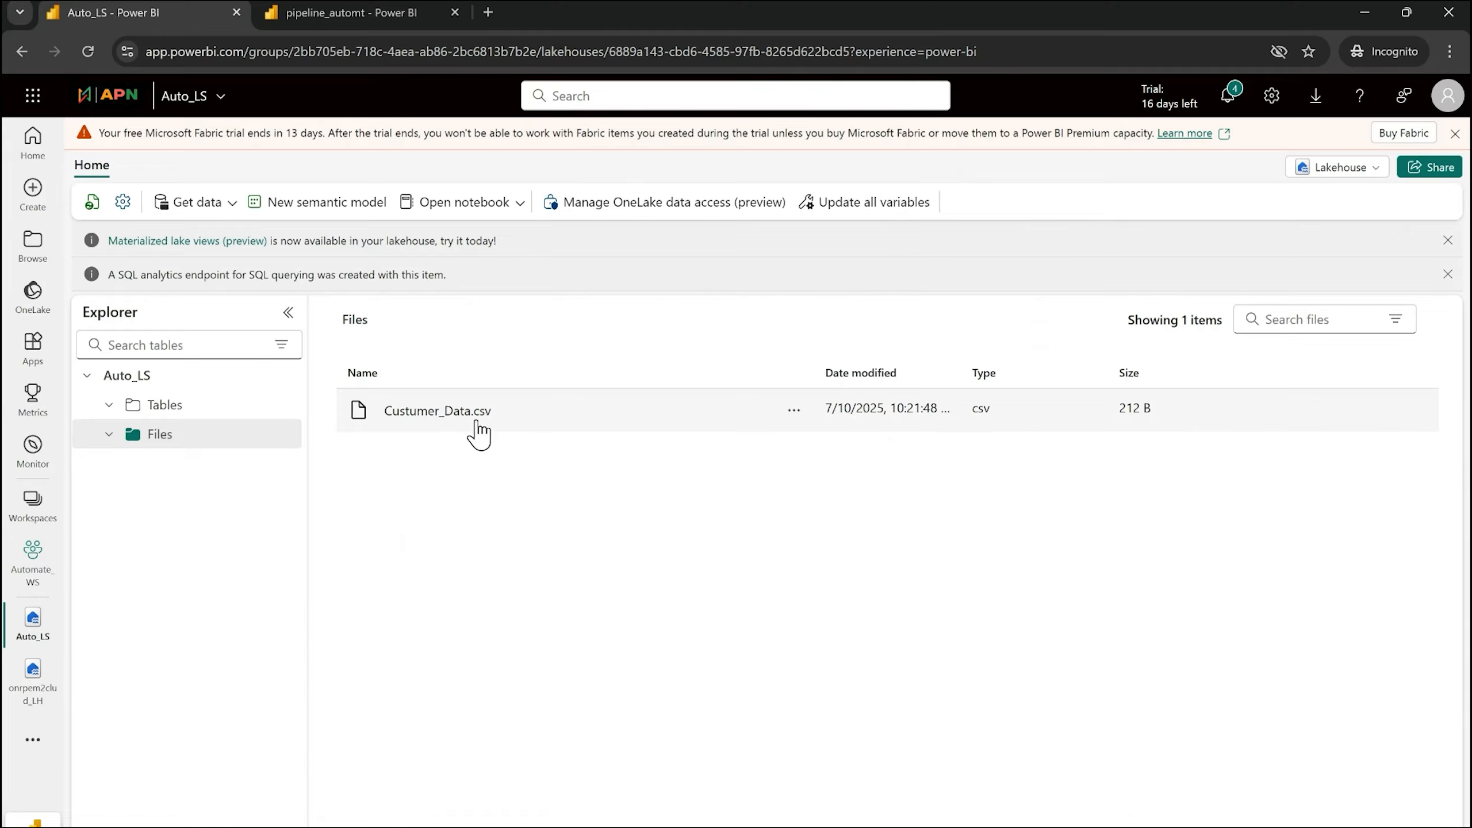
Save the pipeline_automt pipeline and check the uploaded file in the Auto_LS lakehouse
left_click(339, 12)
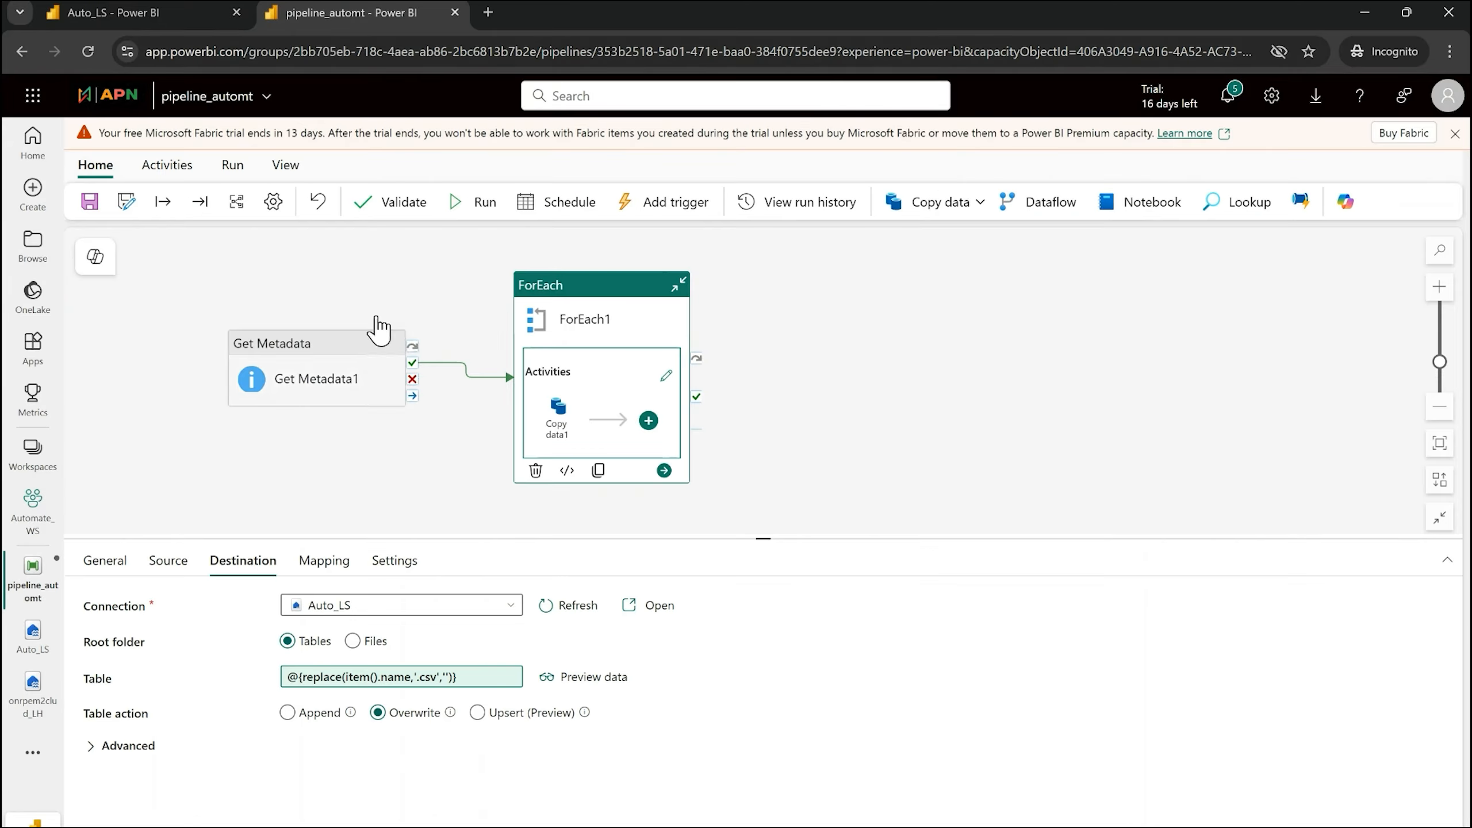
left_click(92, 212)
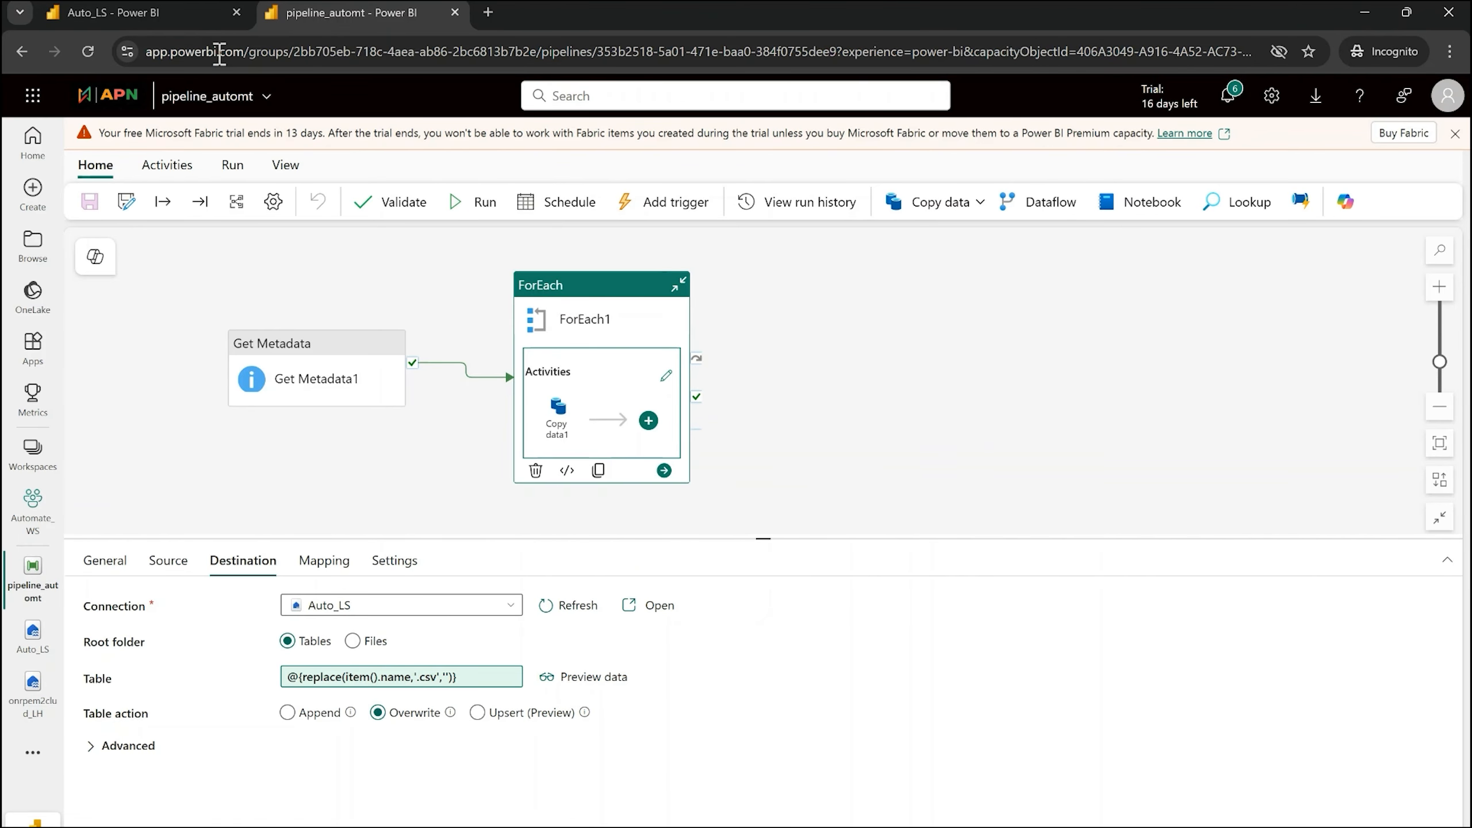
left_click(161, 10)
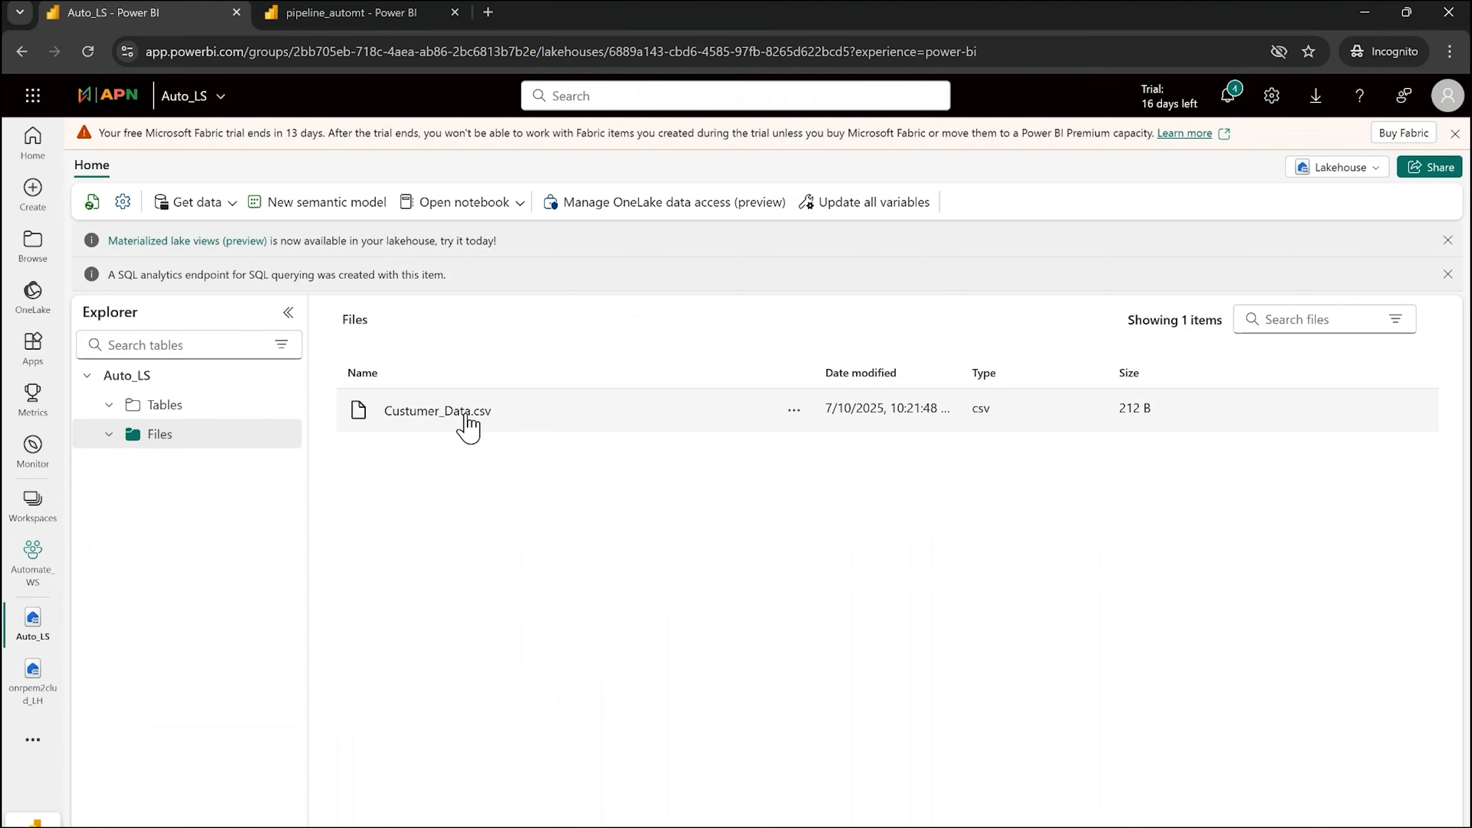
left_click(346, 18)
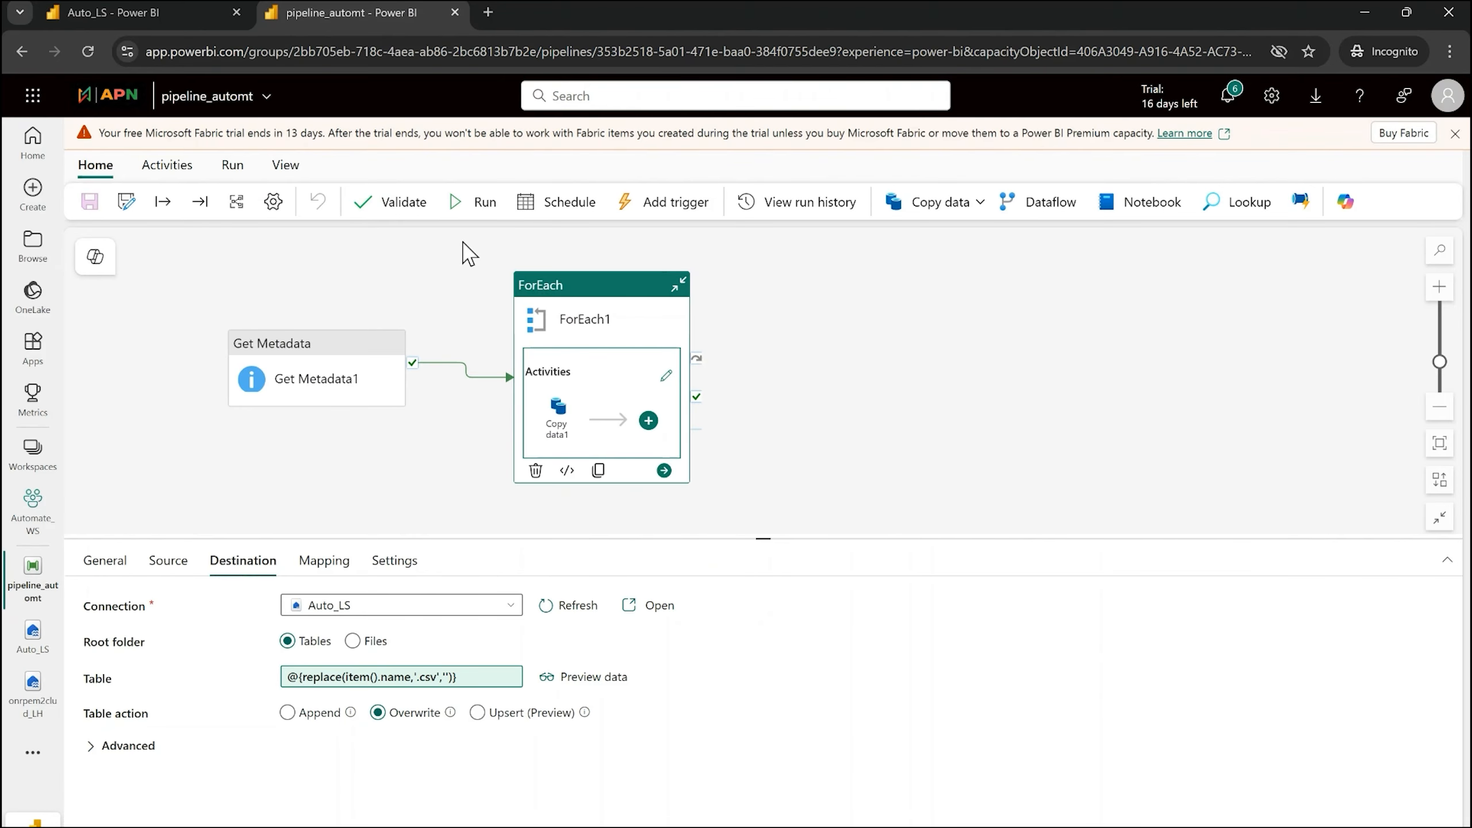
Run pipeline_automt and refresh its run output to check the status of the activities
left_click(476, 206)
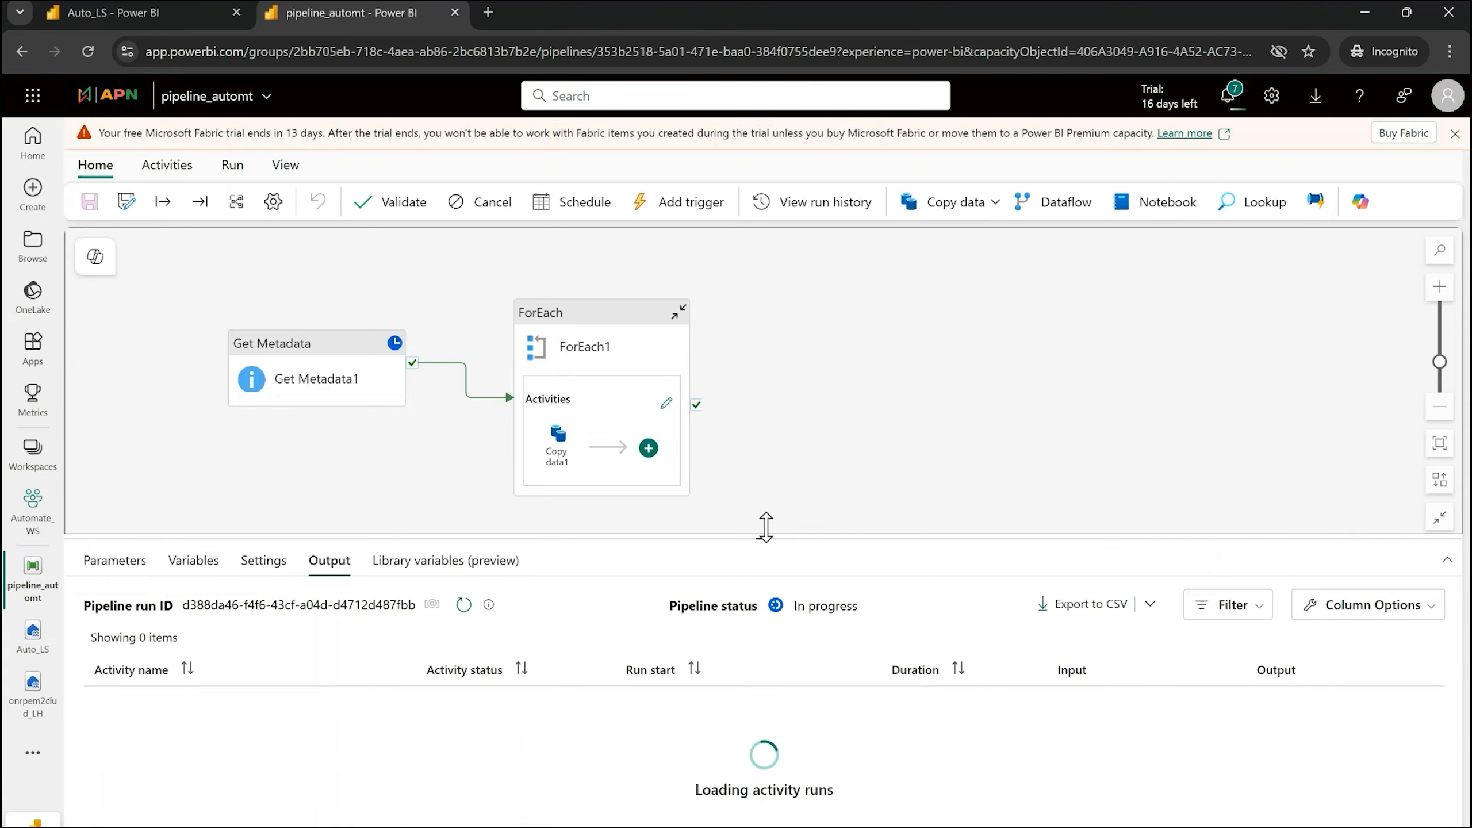
left_click_drag(765, 526, 765, 492)
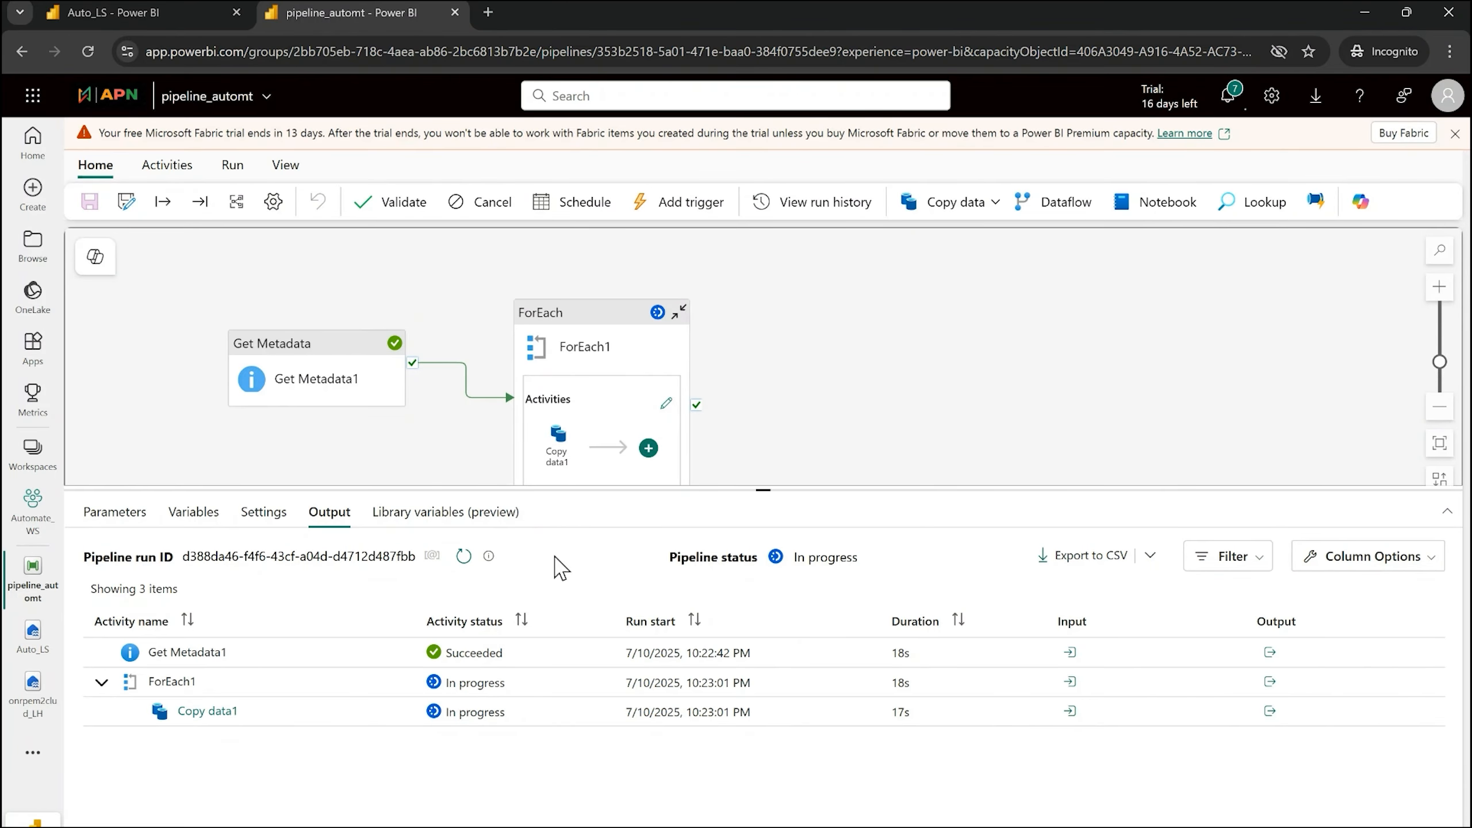
left_click(463, 557)
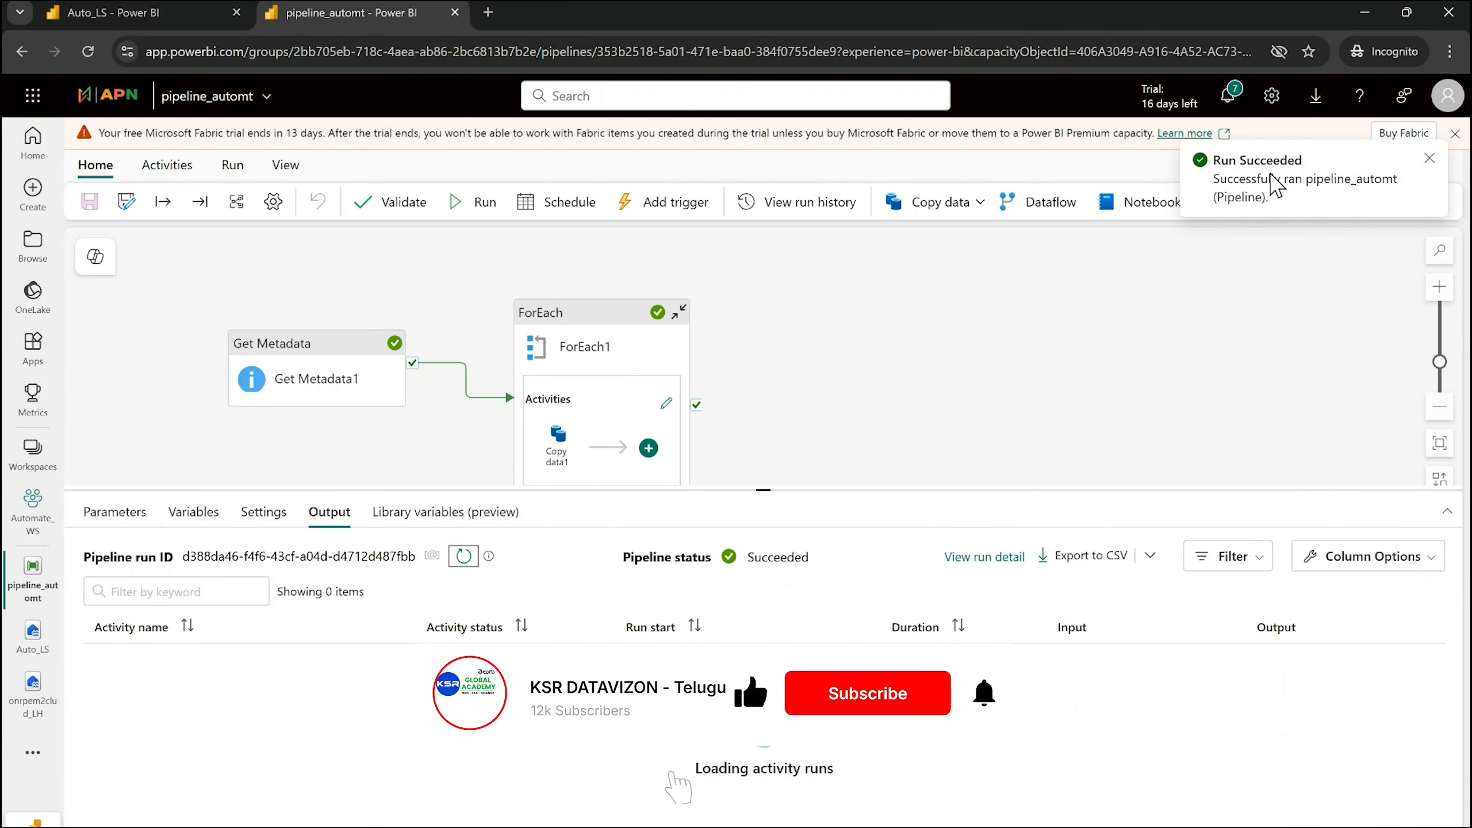
Refresh the tables of the Auto_LS lakehouse, preview the Custumer_Data table and check the run output of pipeline_automt
left_click(122, 14)
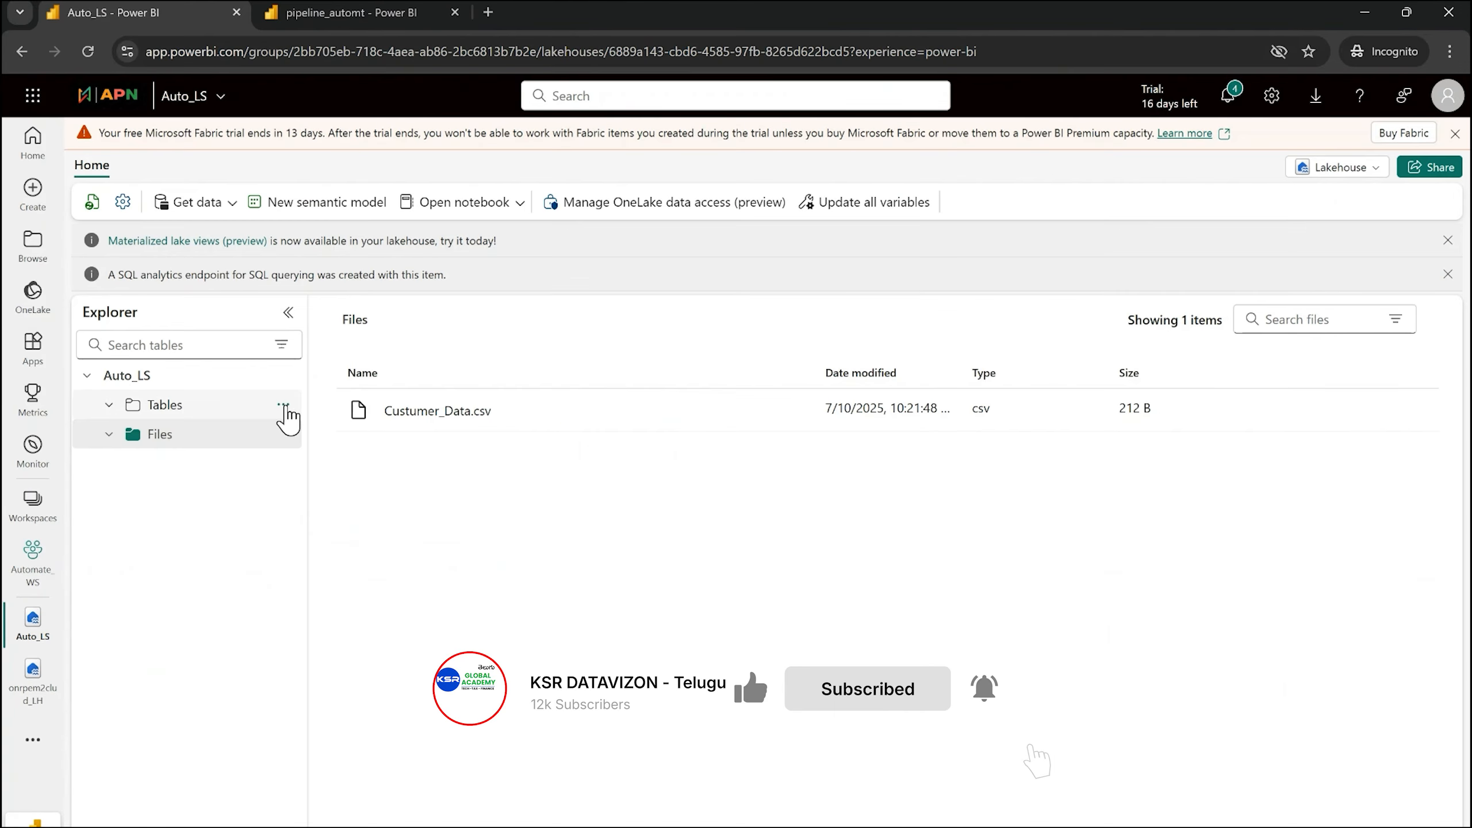
left_click(284, 405)
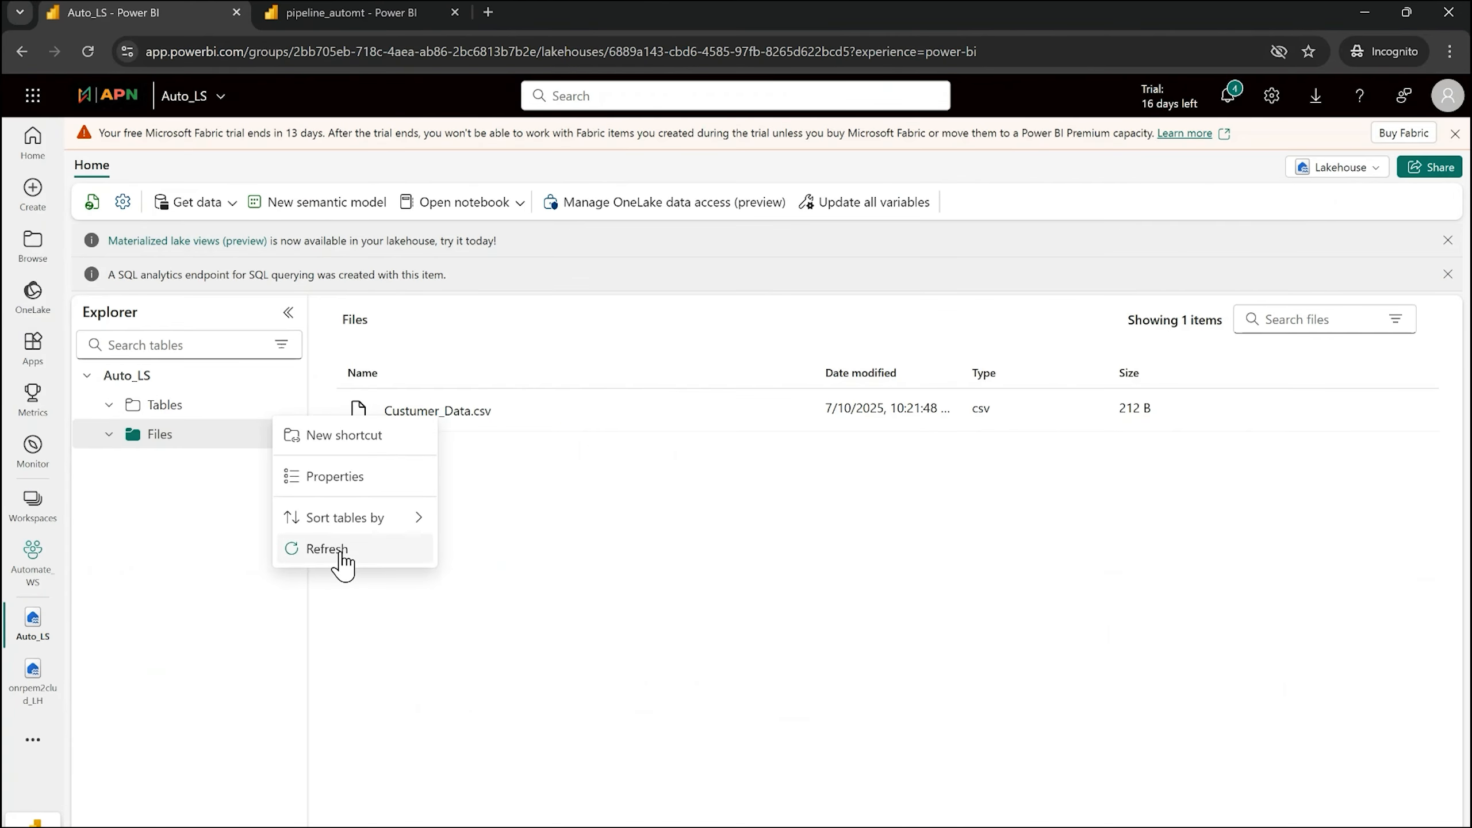
left_click(343, 557)
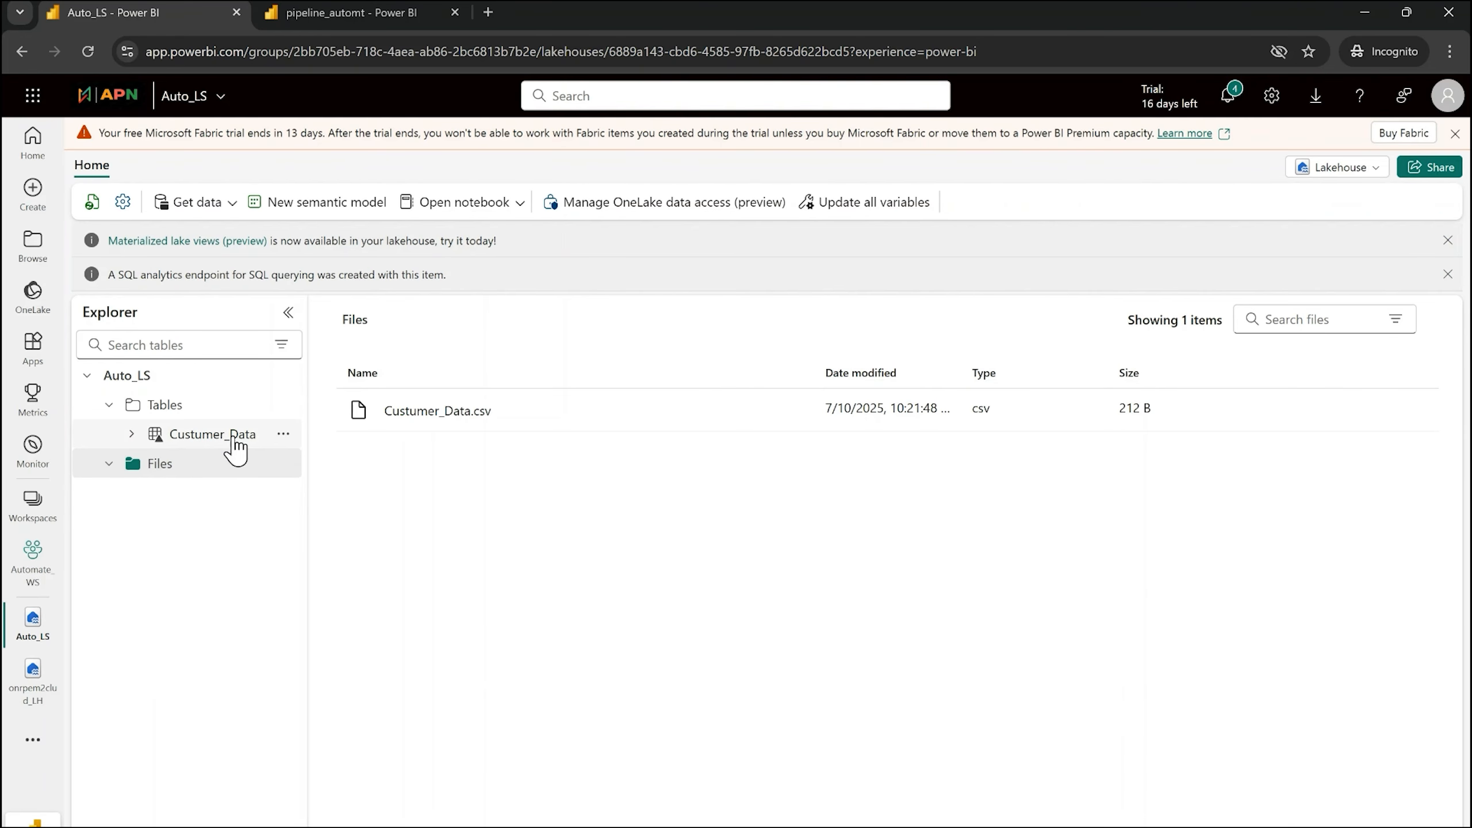
left_click(235, 440)
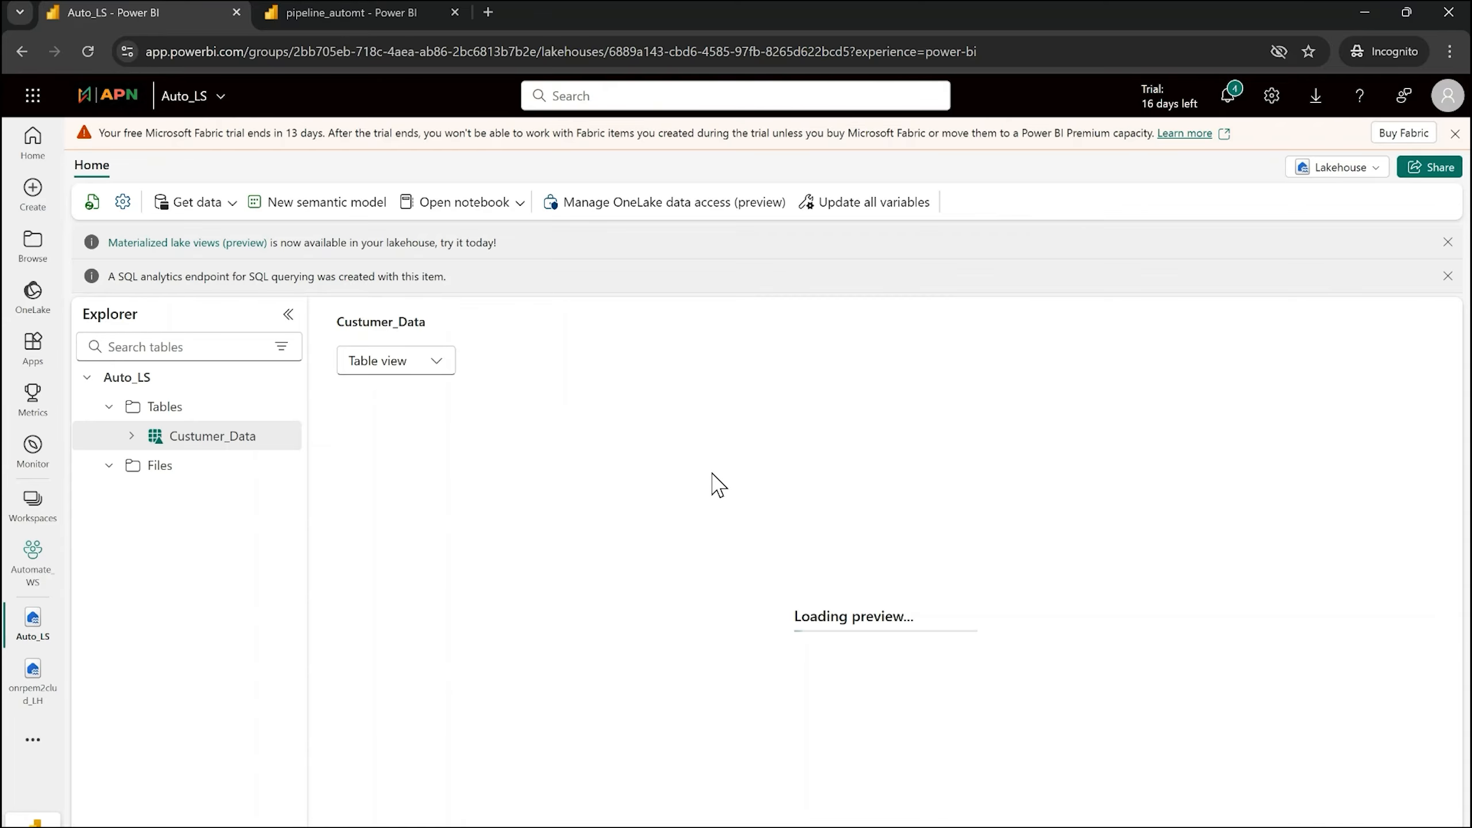
left_click(181, 475)
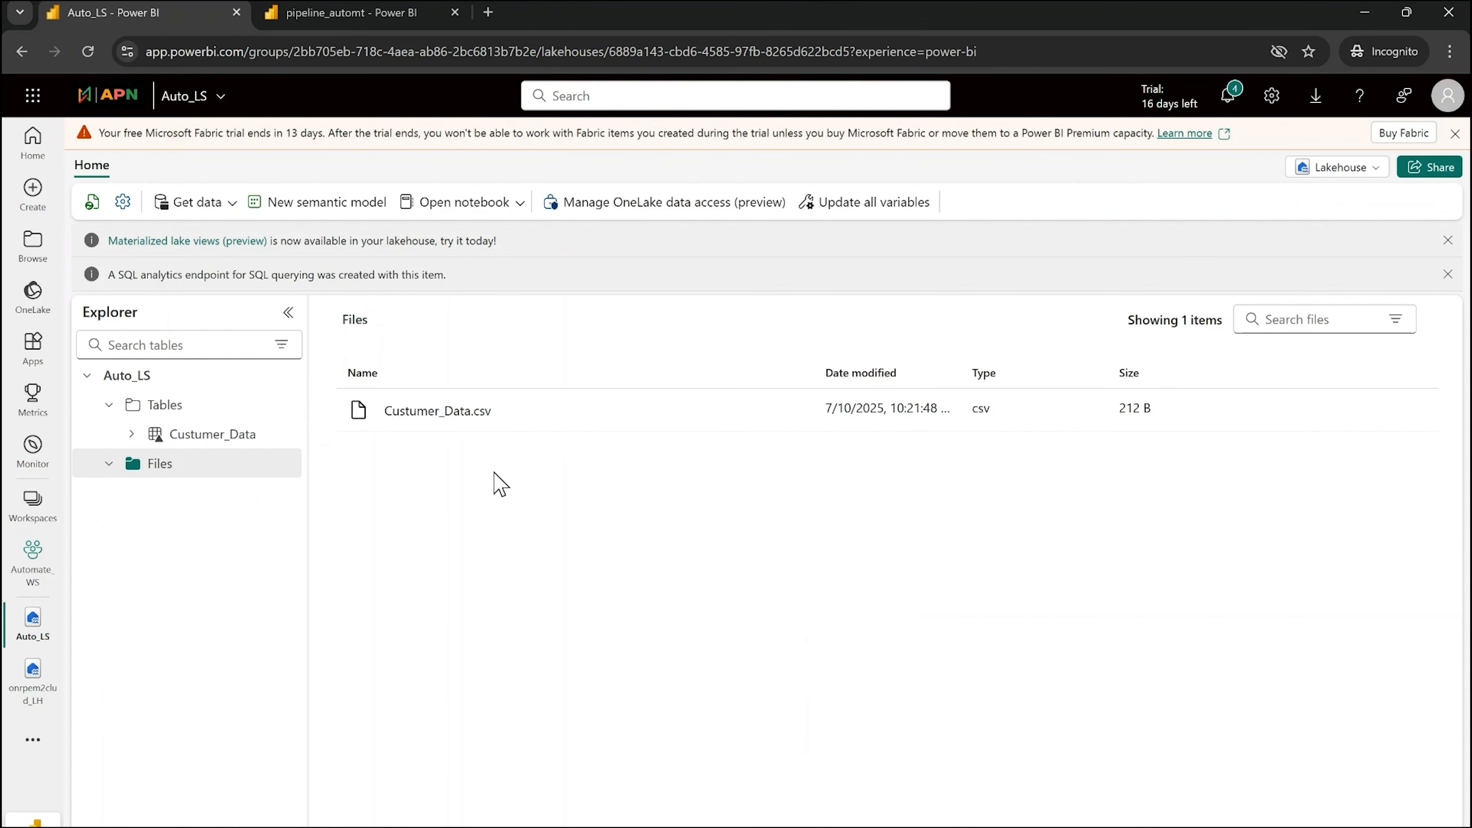
left_click(348, 13)
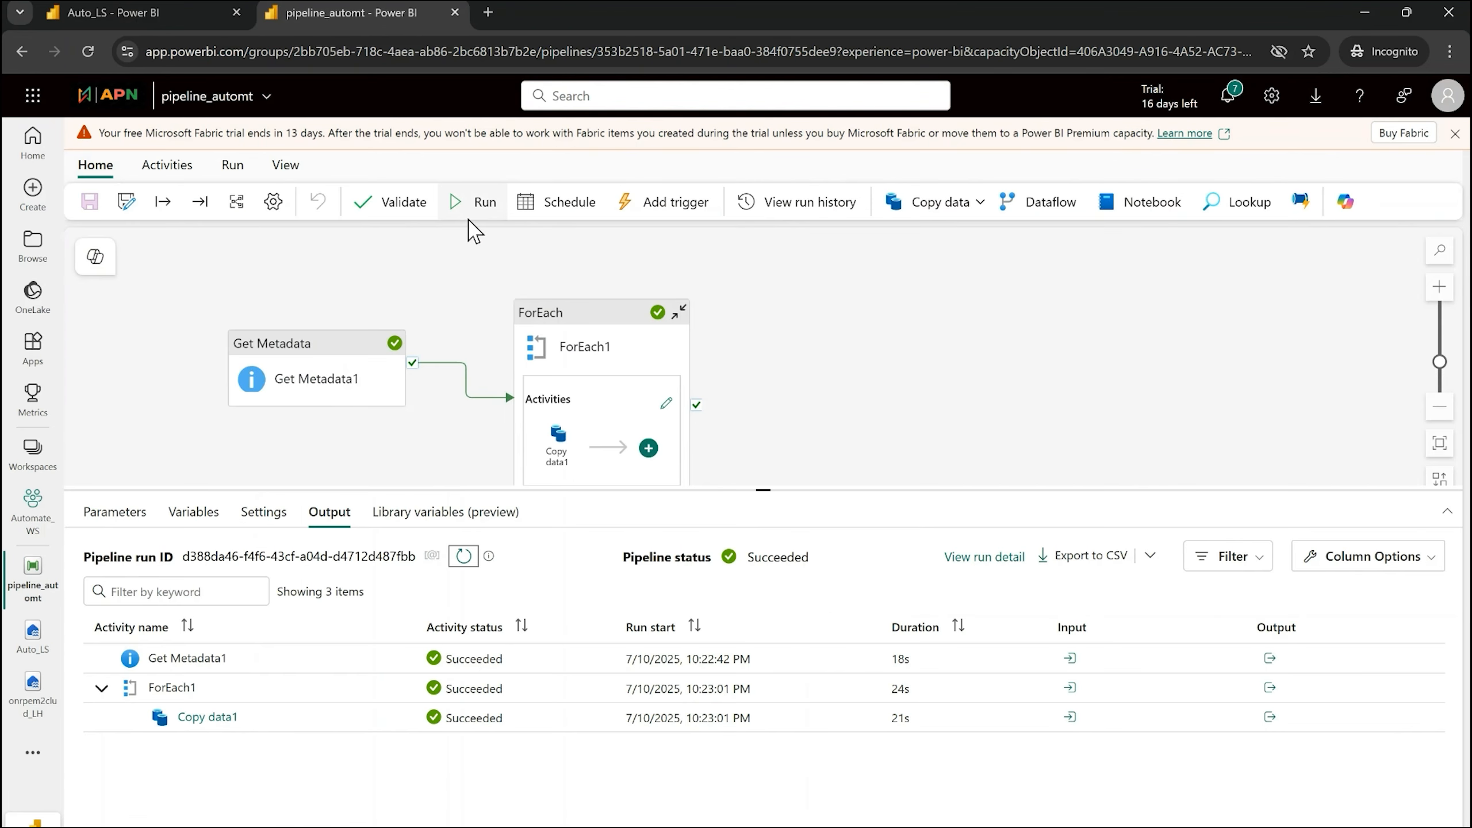
left_click(158, 17)
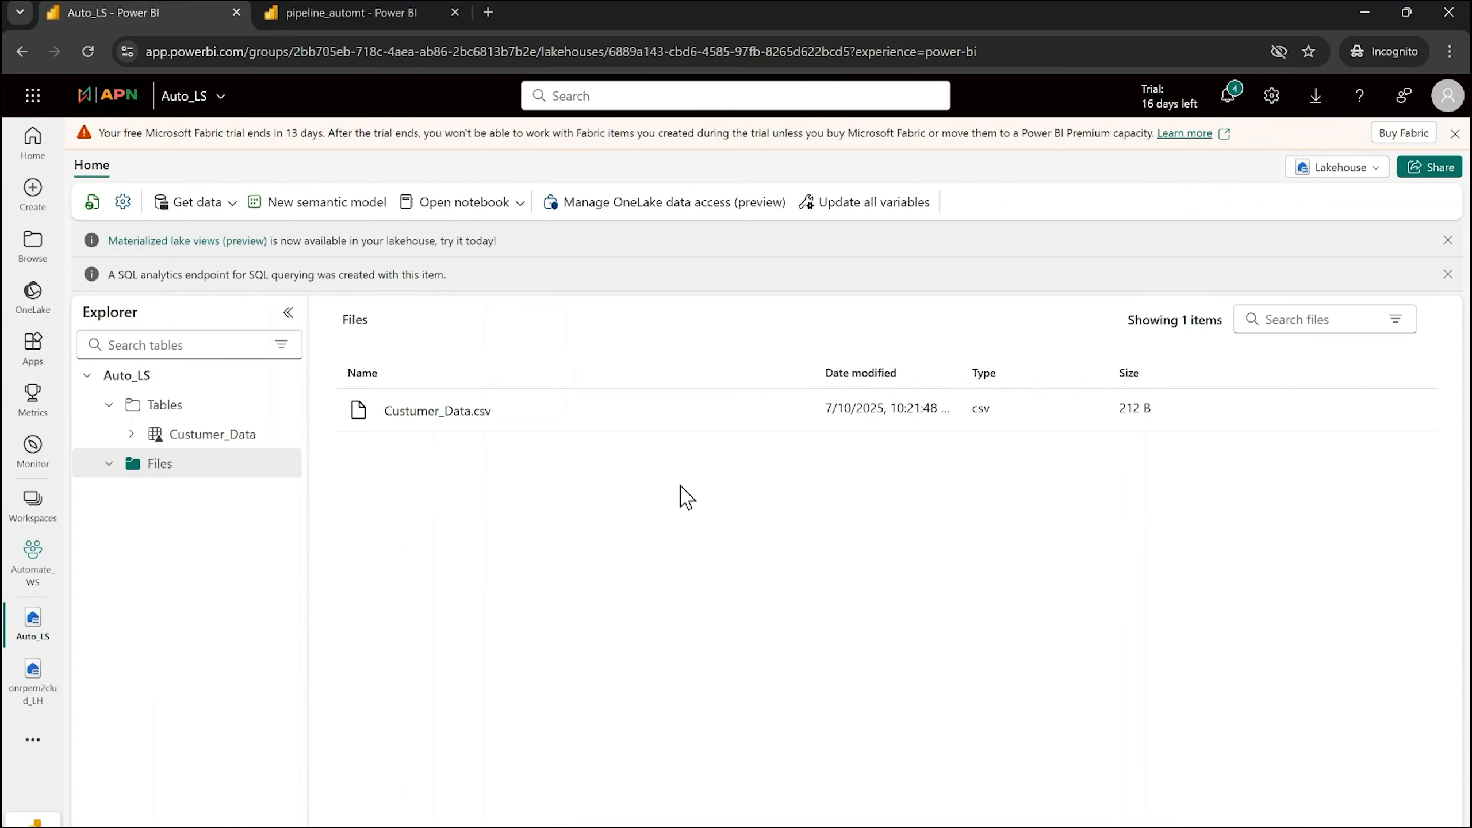
Delete the Custumer_Data.csv file and the Custumer_Data table from the Auto_LS lakehouse
right_click(795, 413)
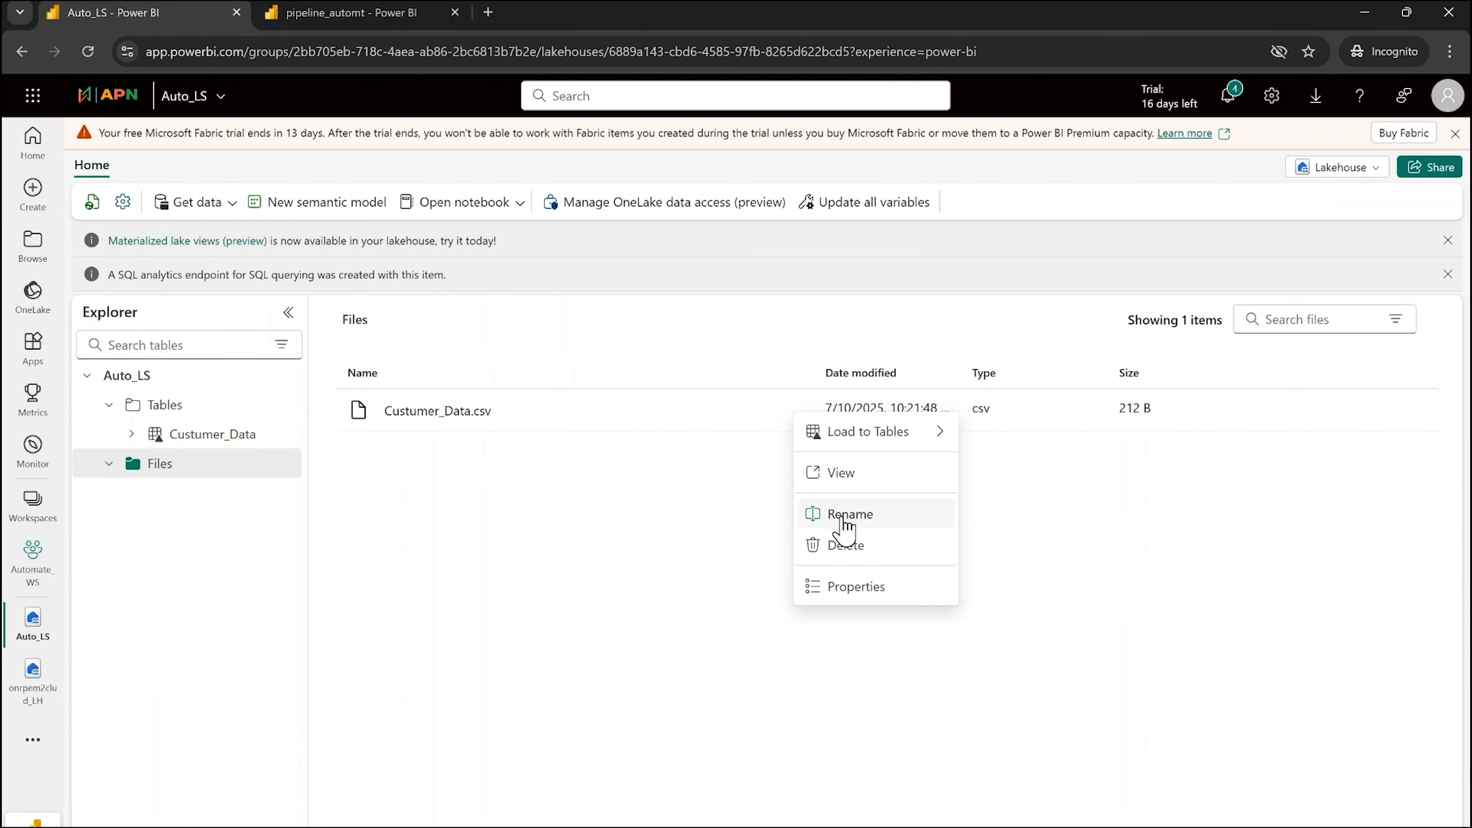
left_click(846, 545)
left_click(780, 567)
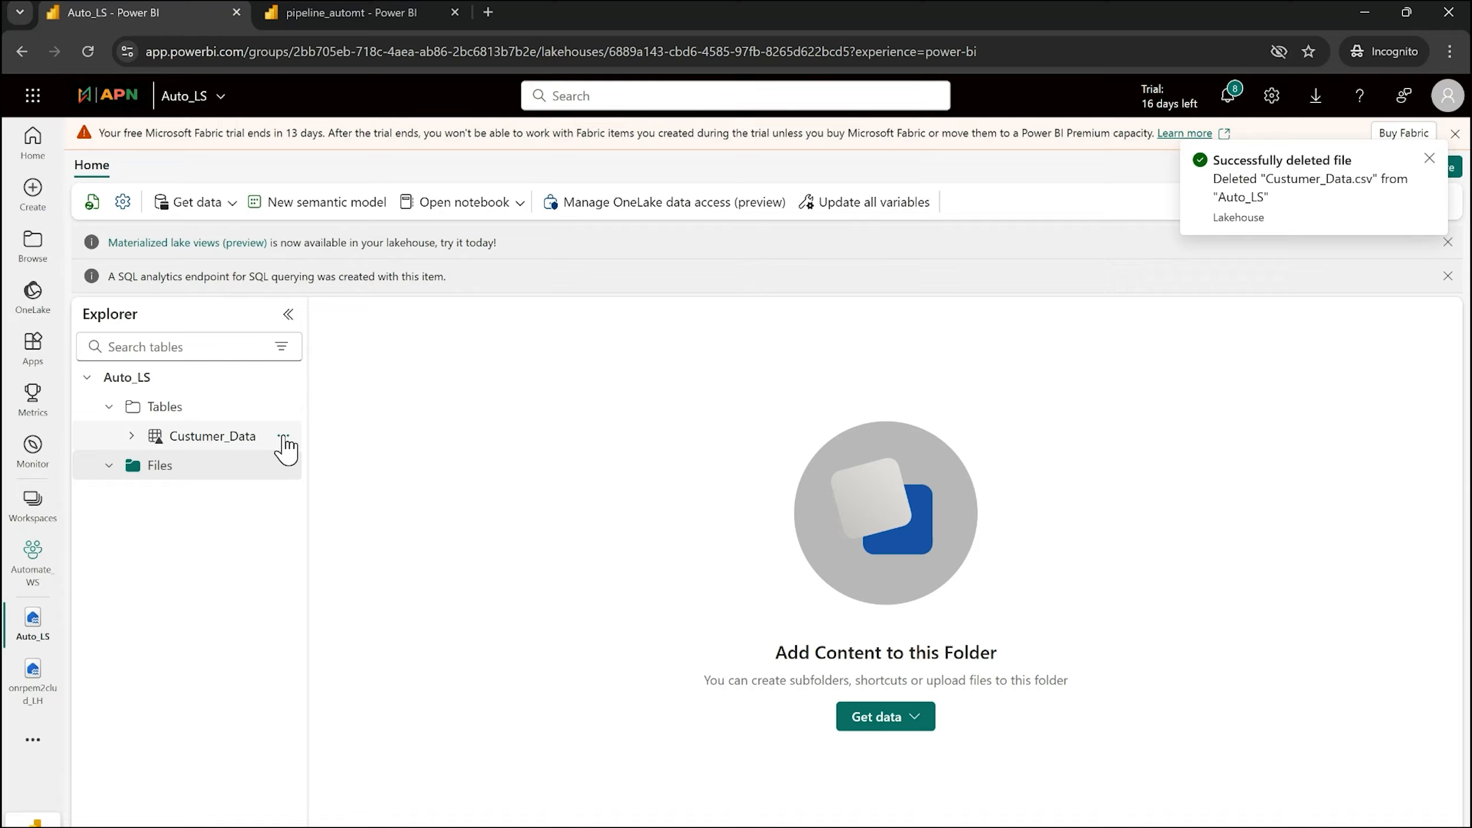
left_click(284, 437)
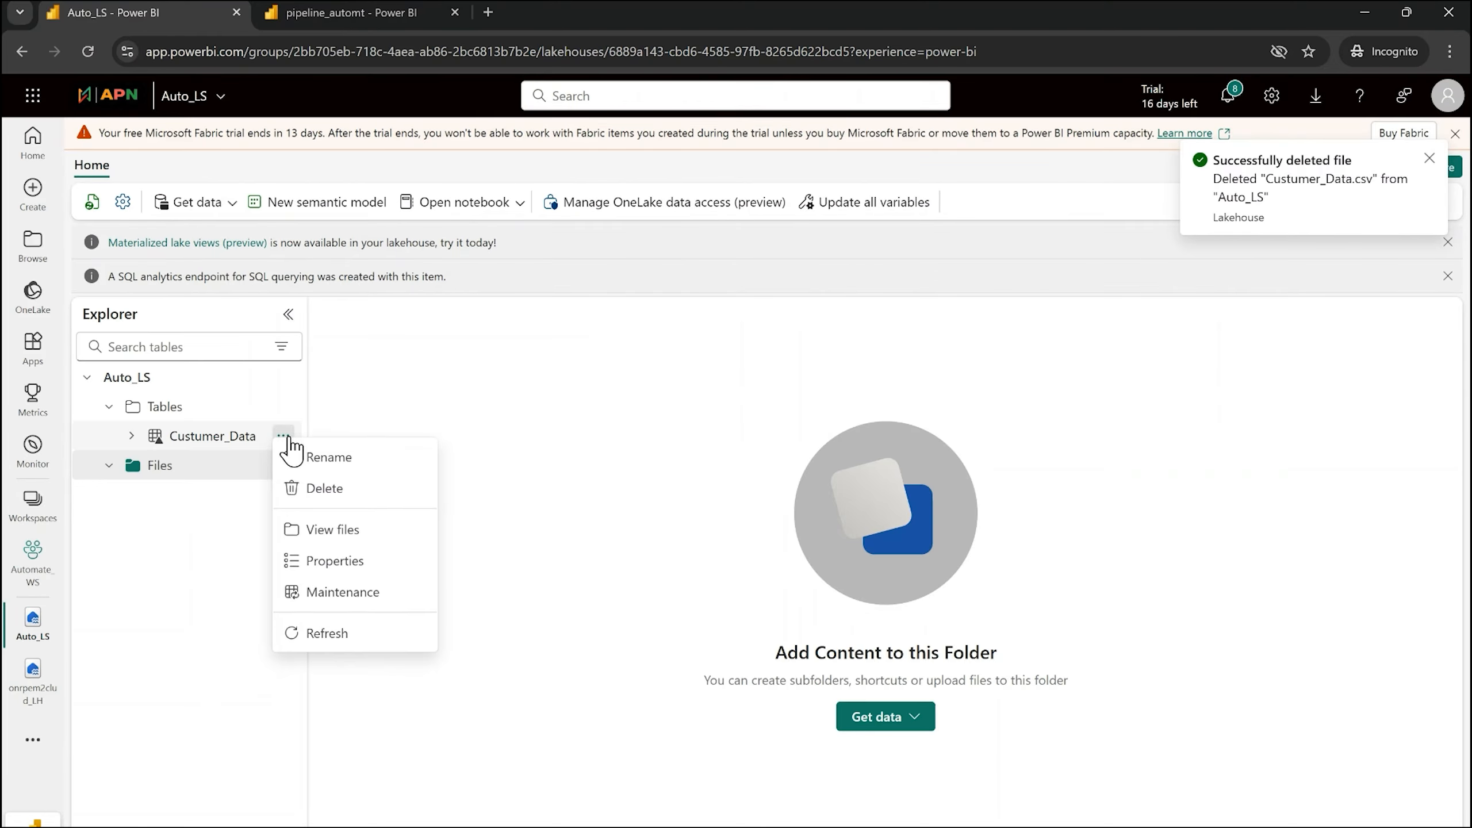
left_click(354, 503)
left_click(728, 571)
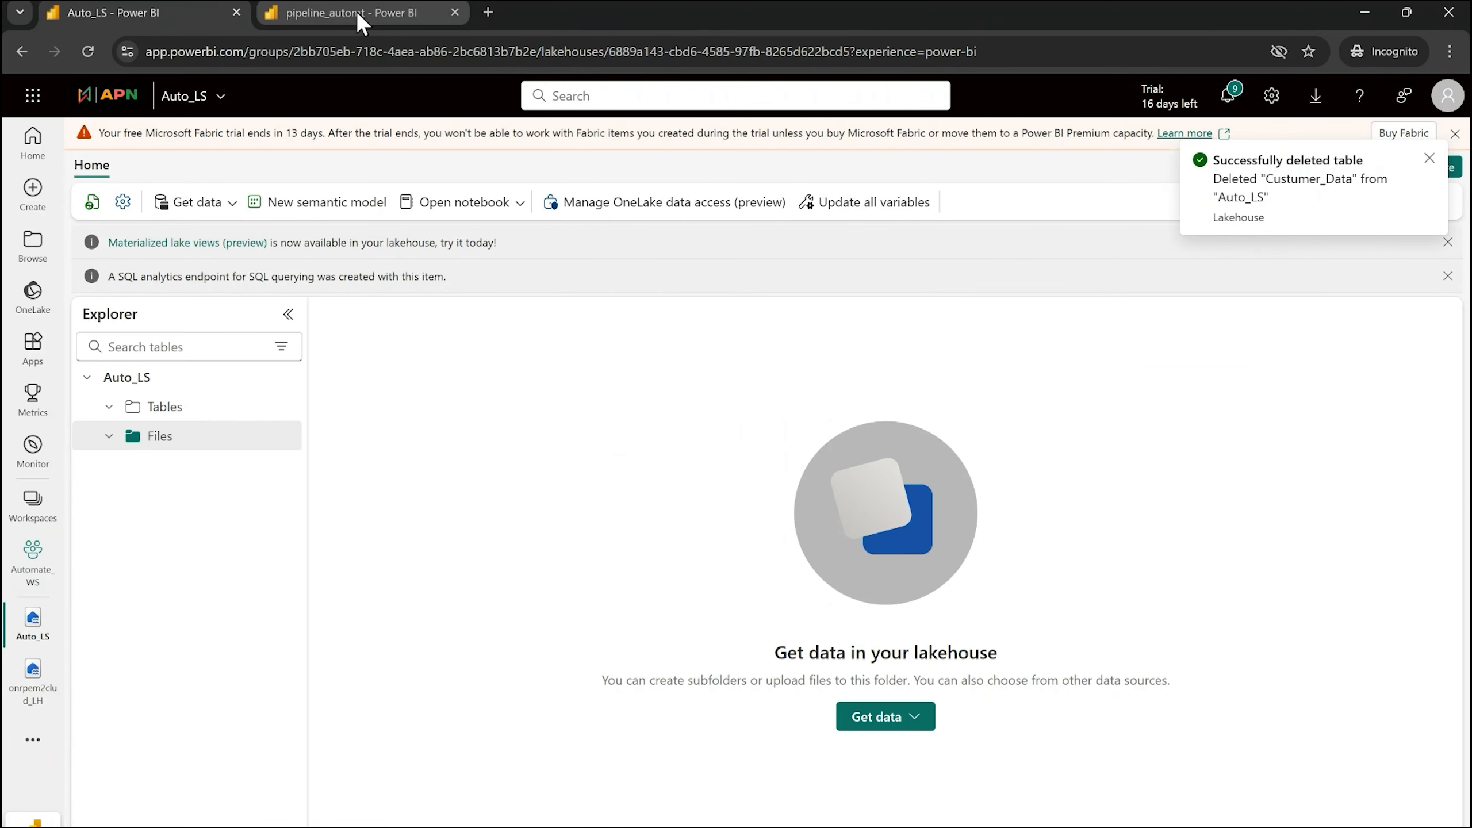
Add a trigger to pipeline_automt and choose OneLake events as its data source
left_click(357, 11)
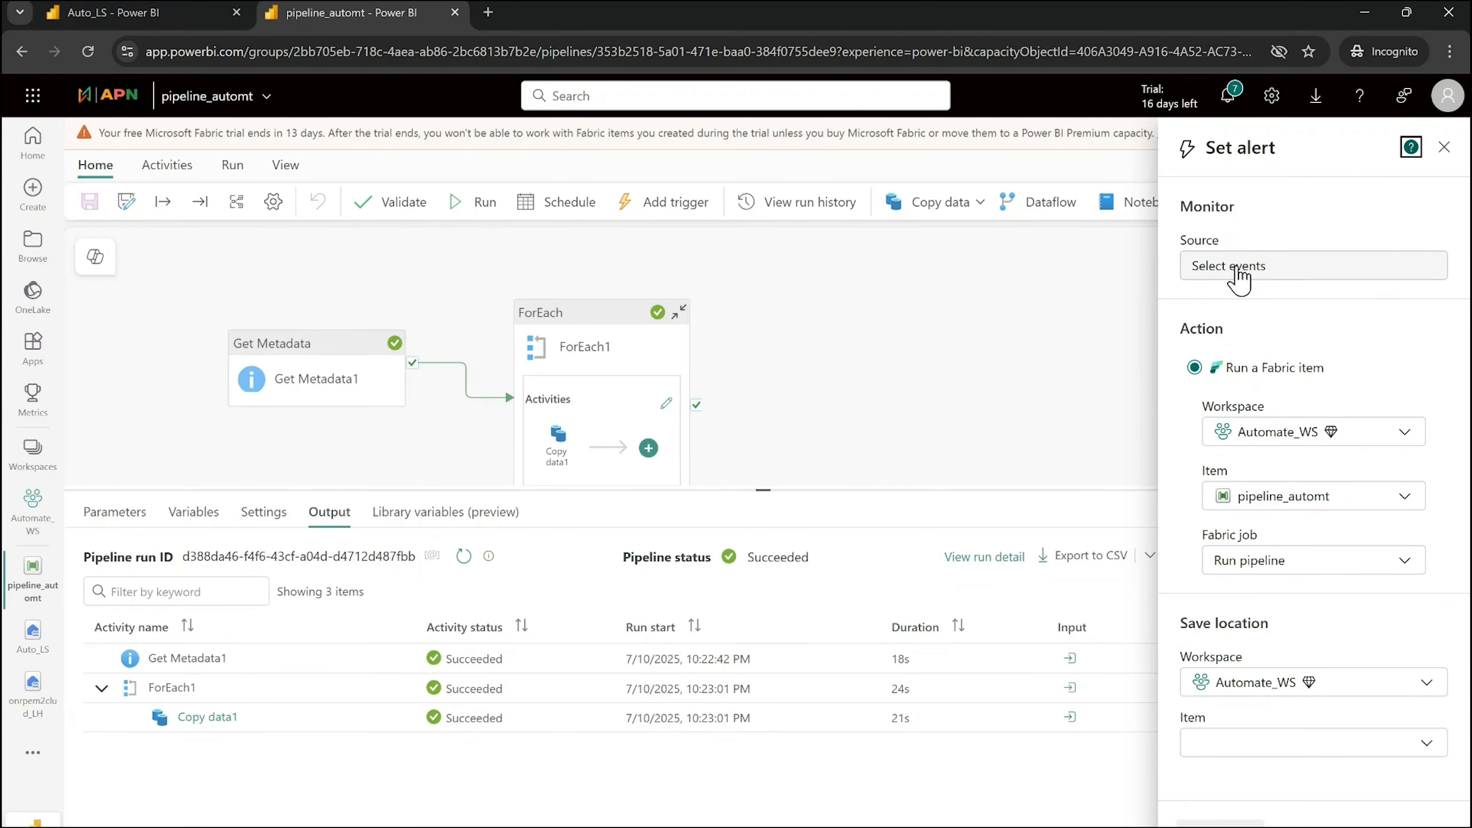
left_click(1255, 275)
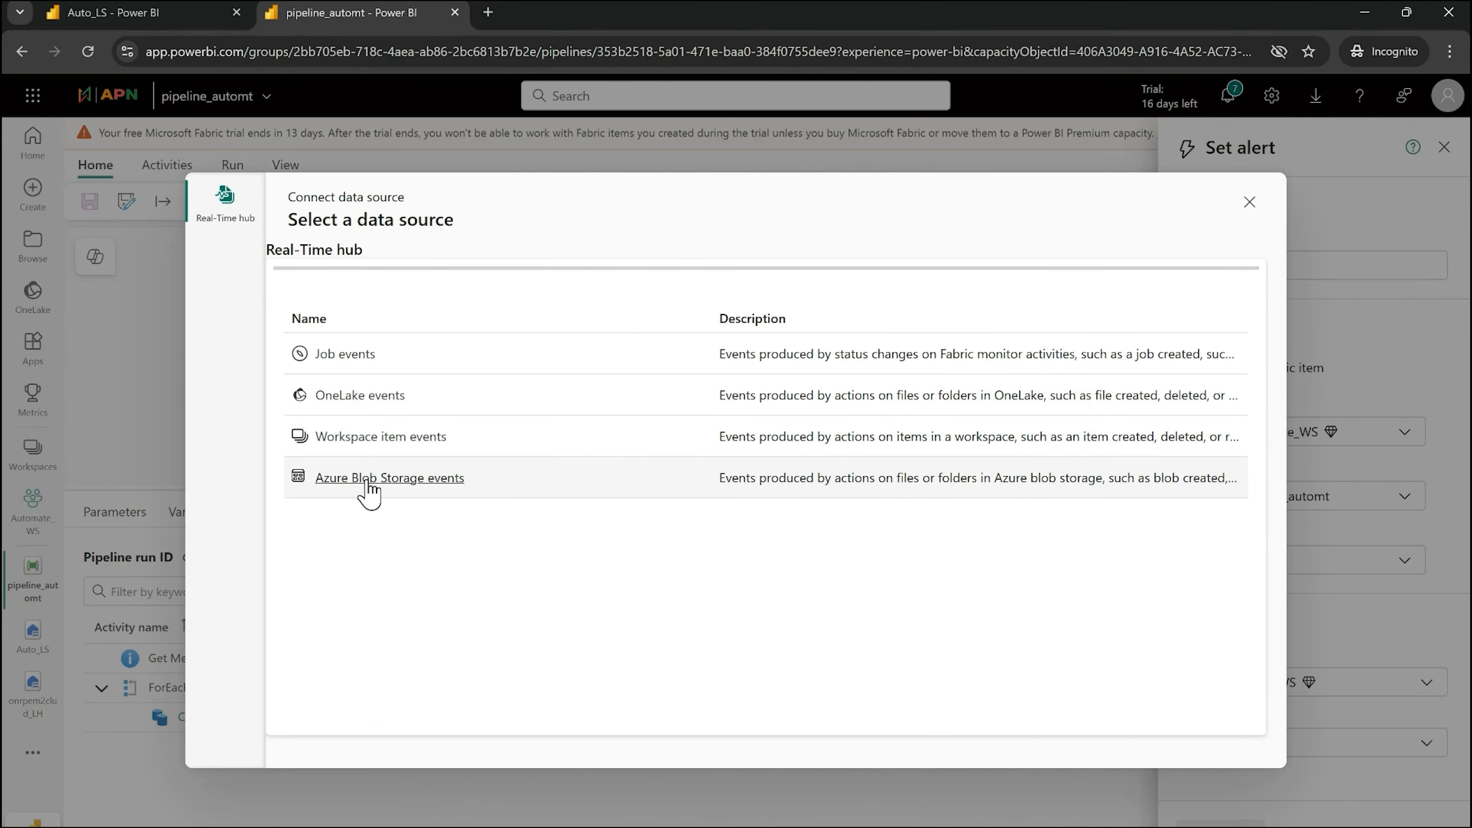
left_click(352, 399)
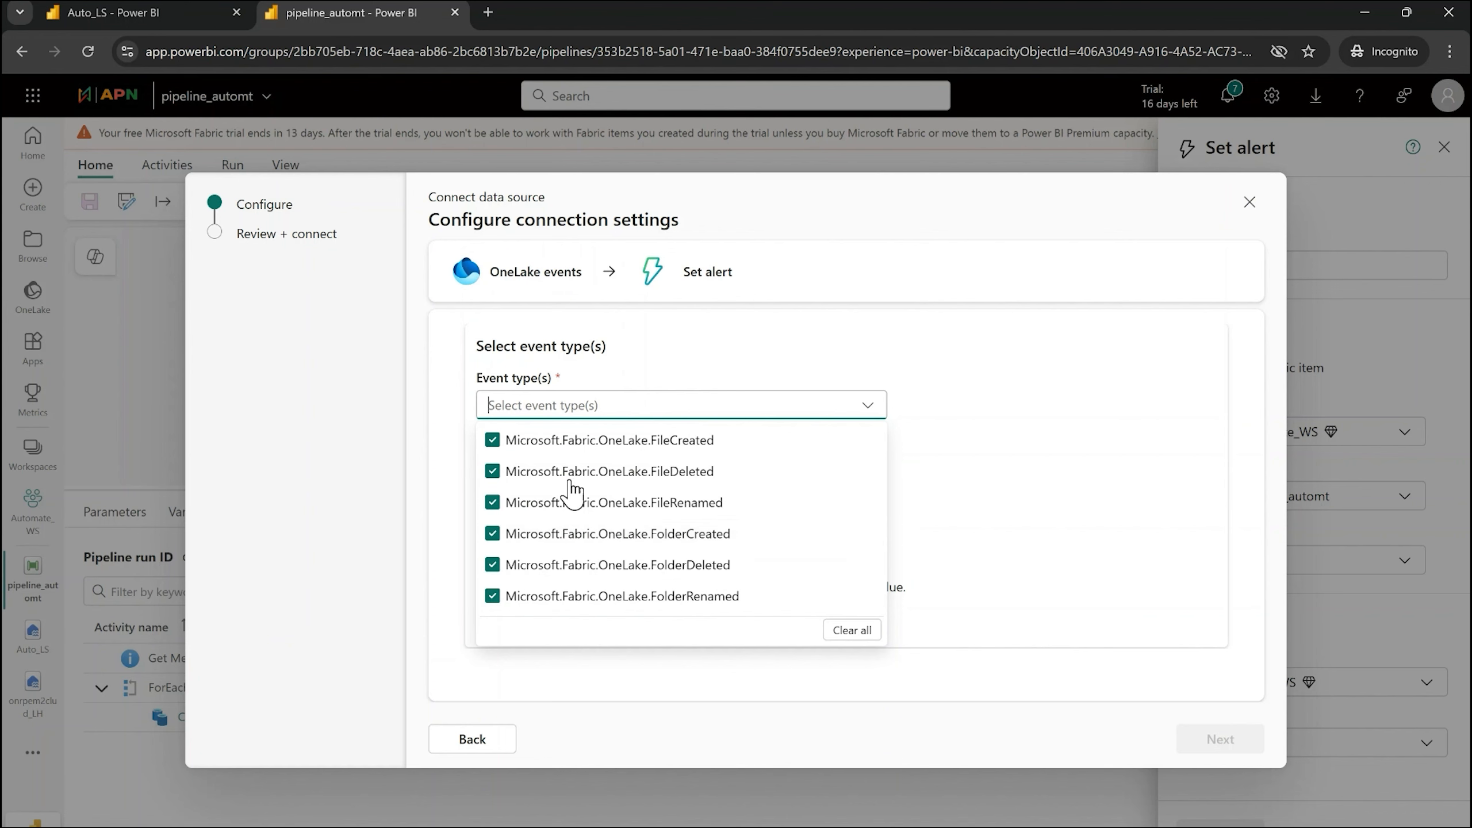
Limit the trigger's event types to Microsoft.Fabric.OneLake.FileCreated, excluding the file deleted and renamed events and all folder events
left_click(145, 9)
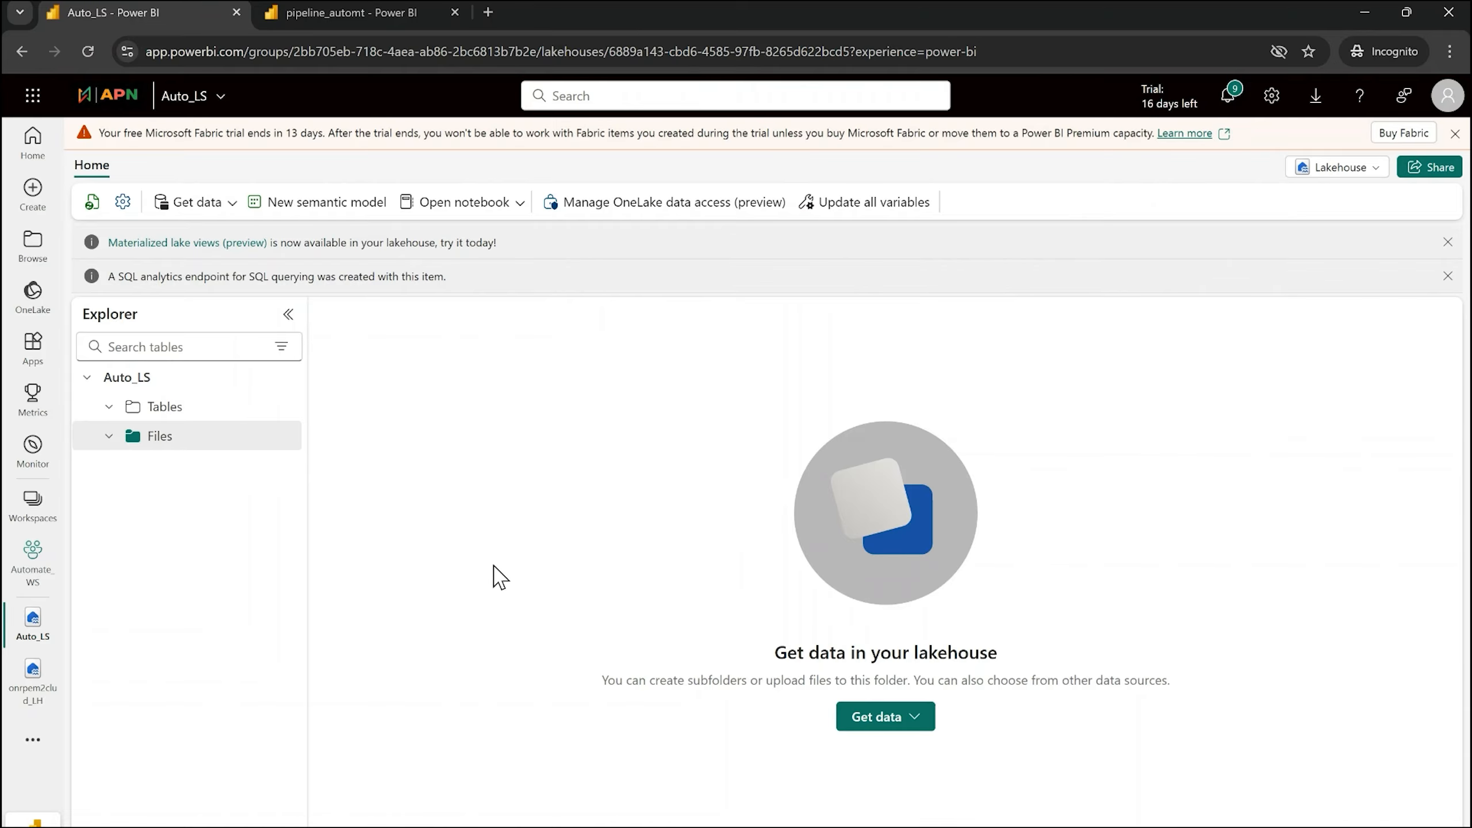
left_click(345, 13)
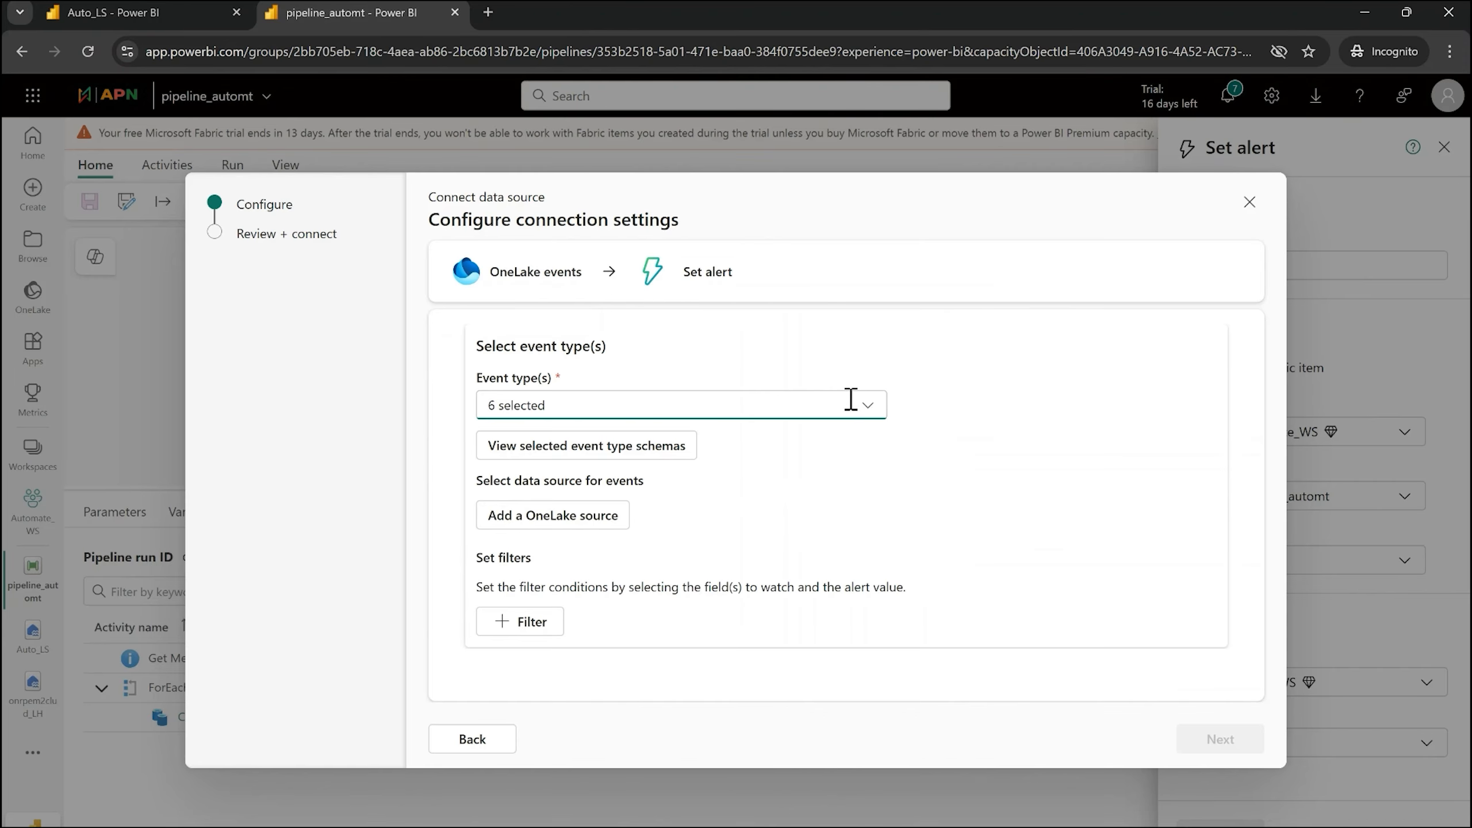
left_click(869, 413)
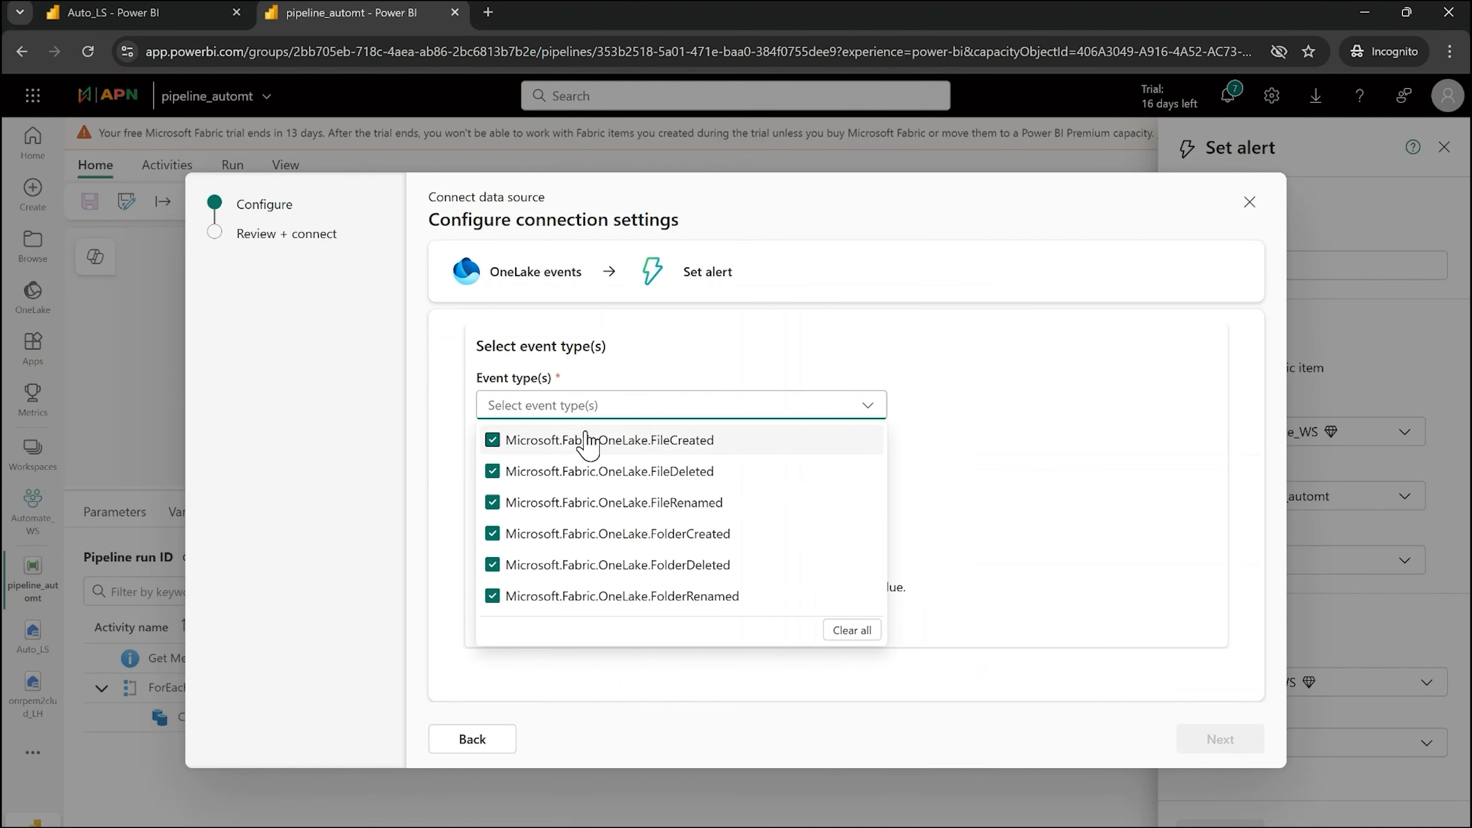
left_click(493, 472)
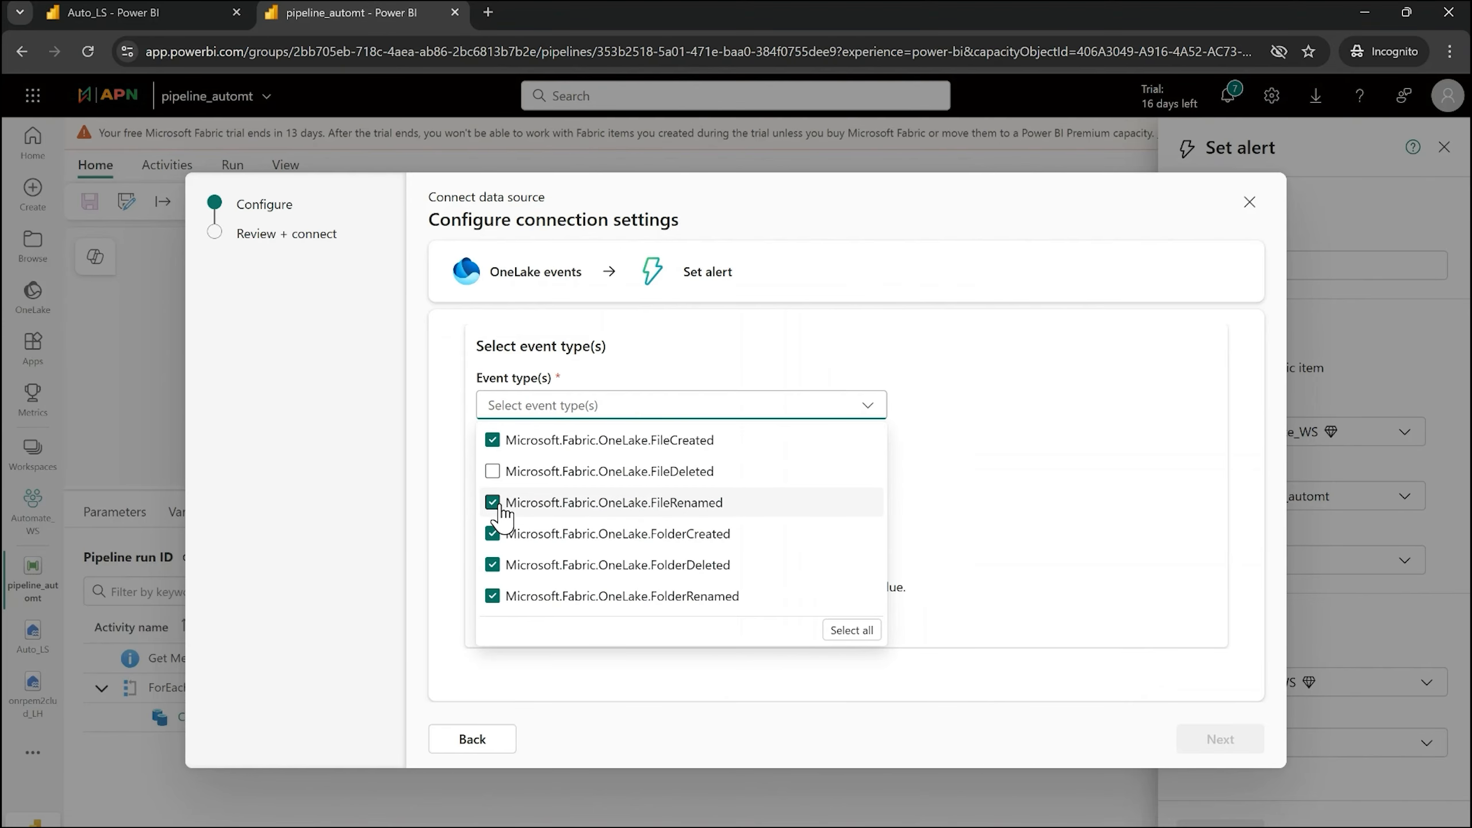
left_click(493, 502)
left_click(493, 533)
left_click(494, 566)
left_click(495, 597)
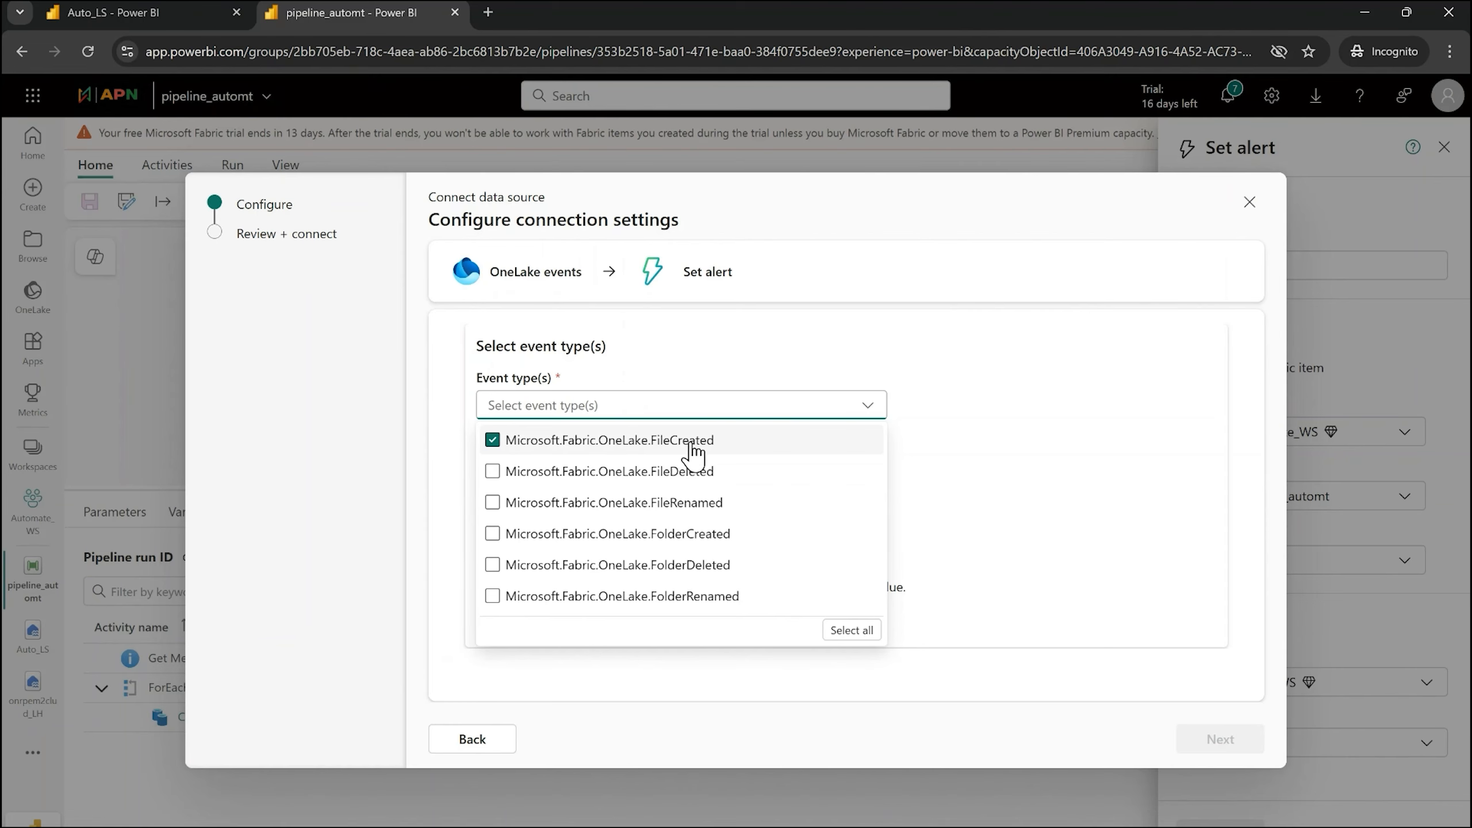
left_click(1018, 408)
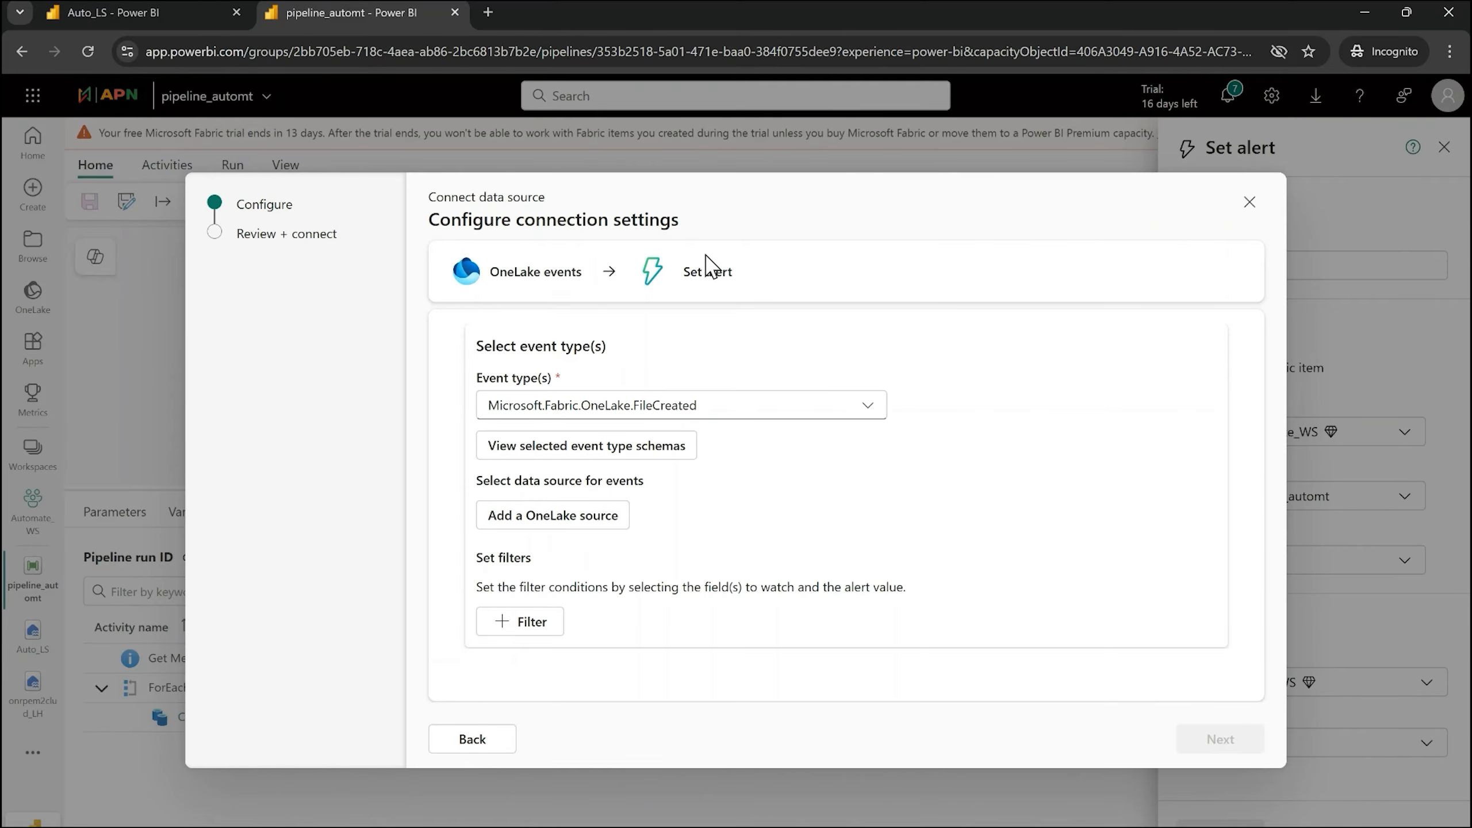
Add the Files folder of the Auto_LS lakehouse as the OneLake event source and save the connection
left_click(561, 520)
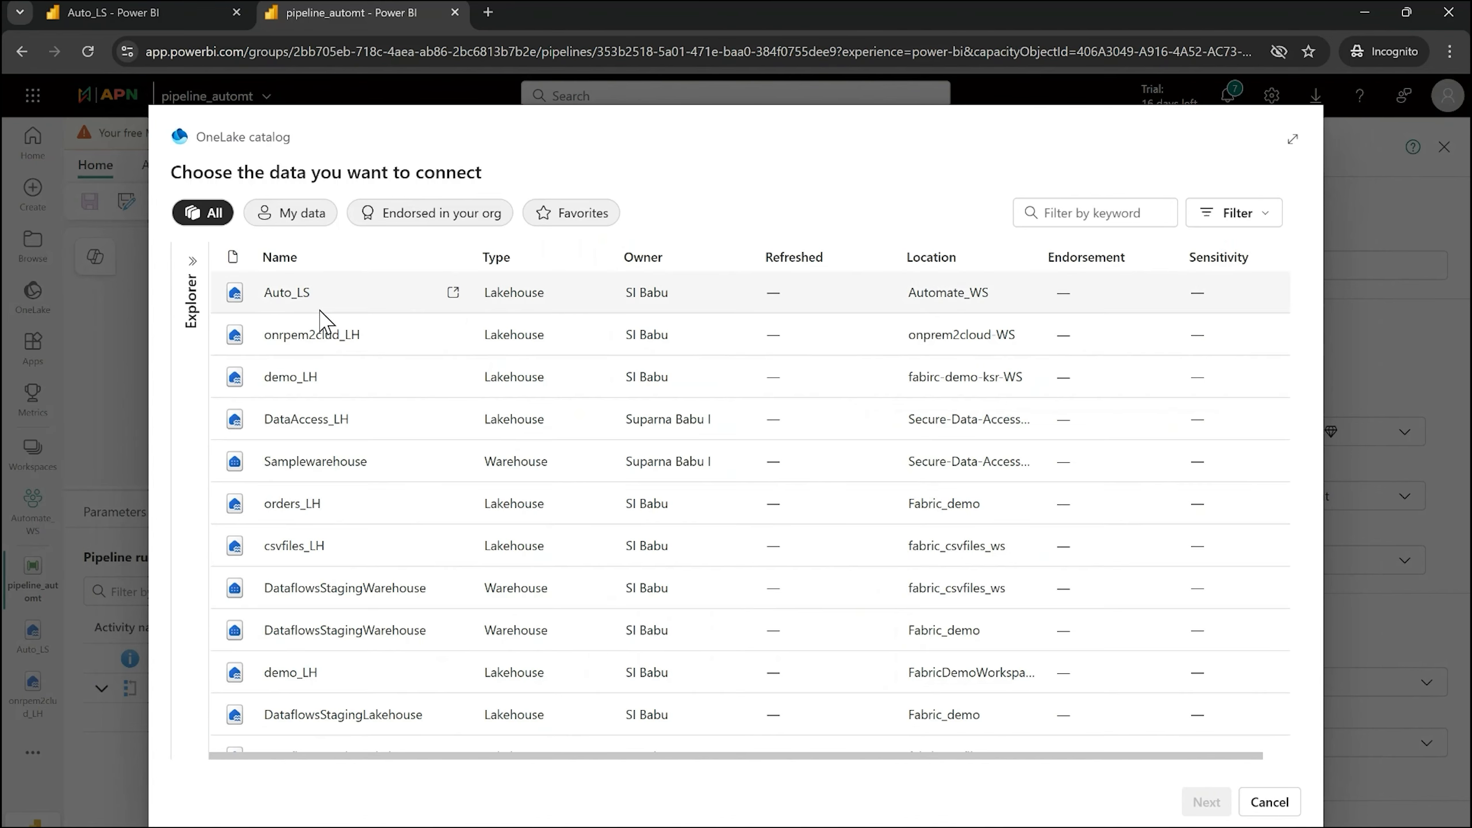
left_click(283, 308)
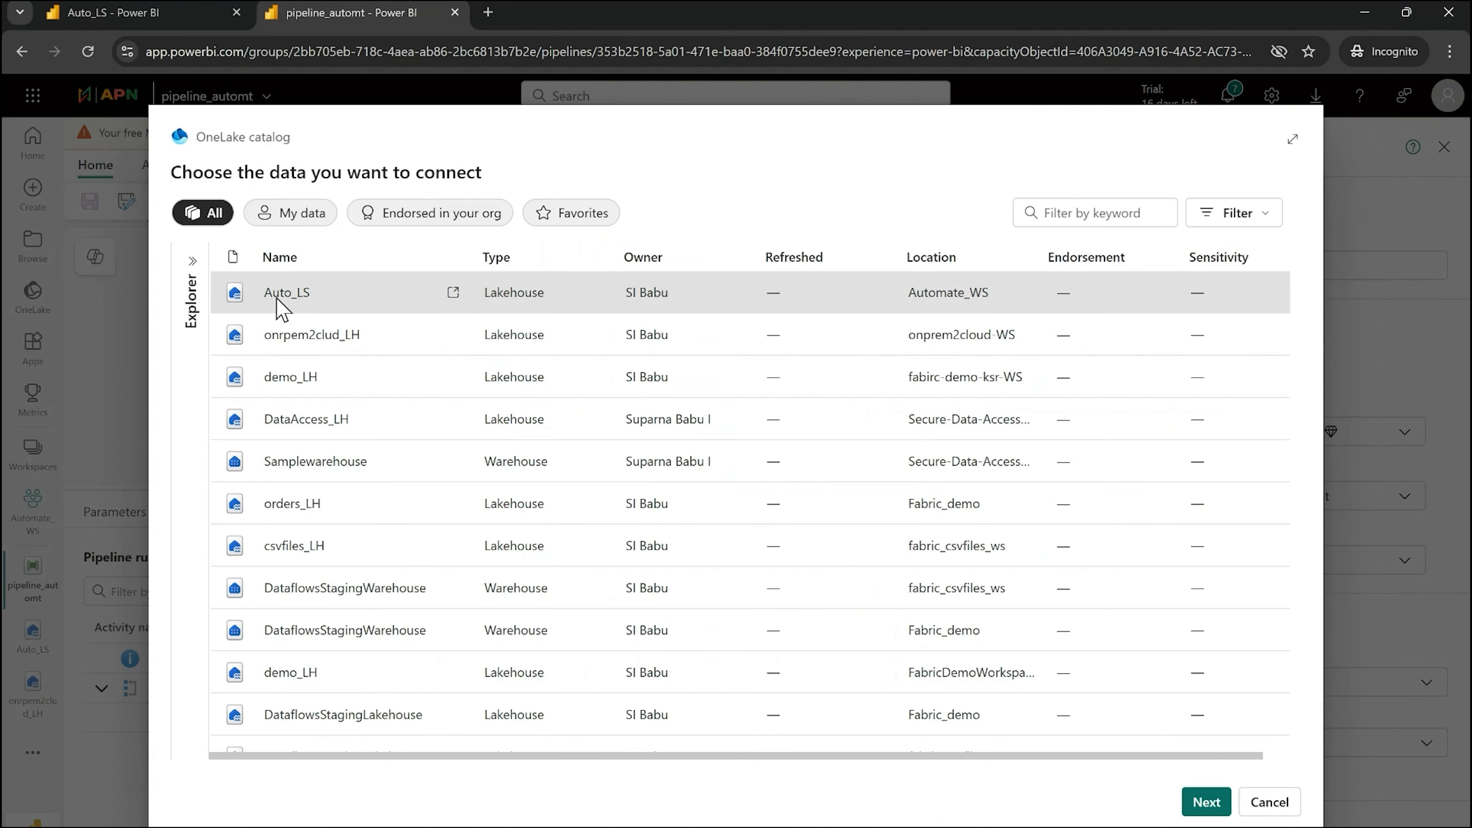
left_click(1206, 802)
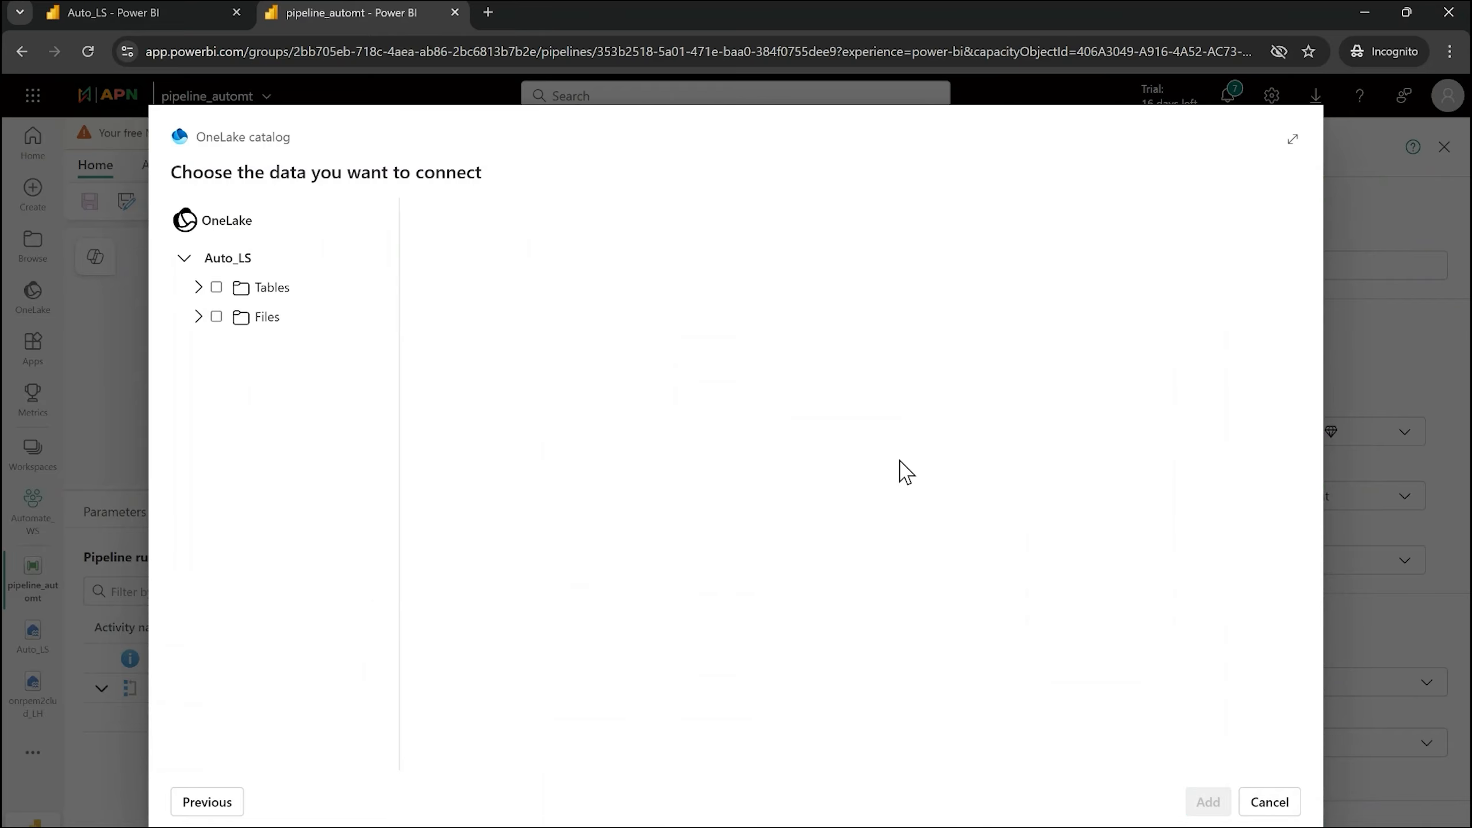
left_click(217, 317)
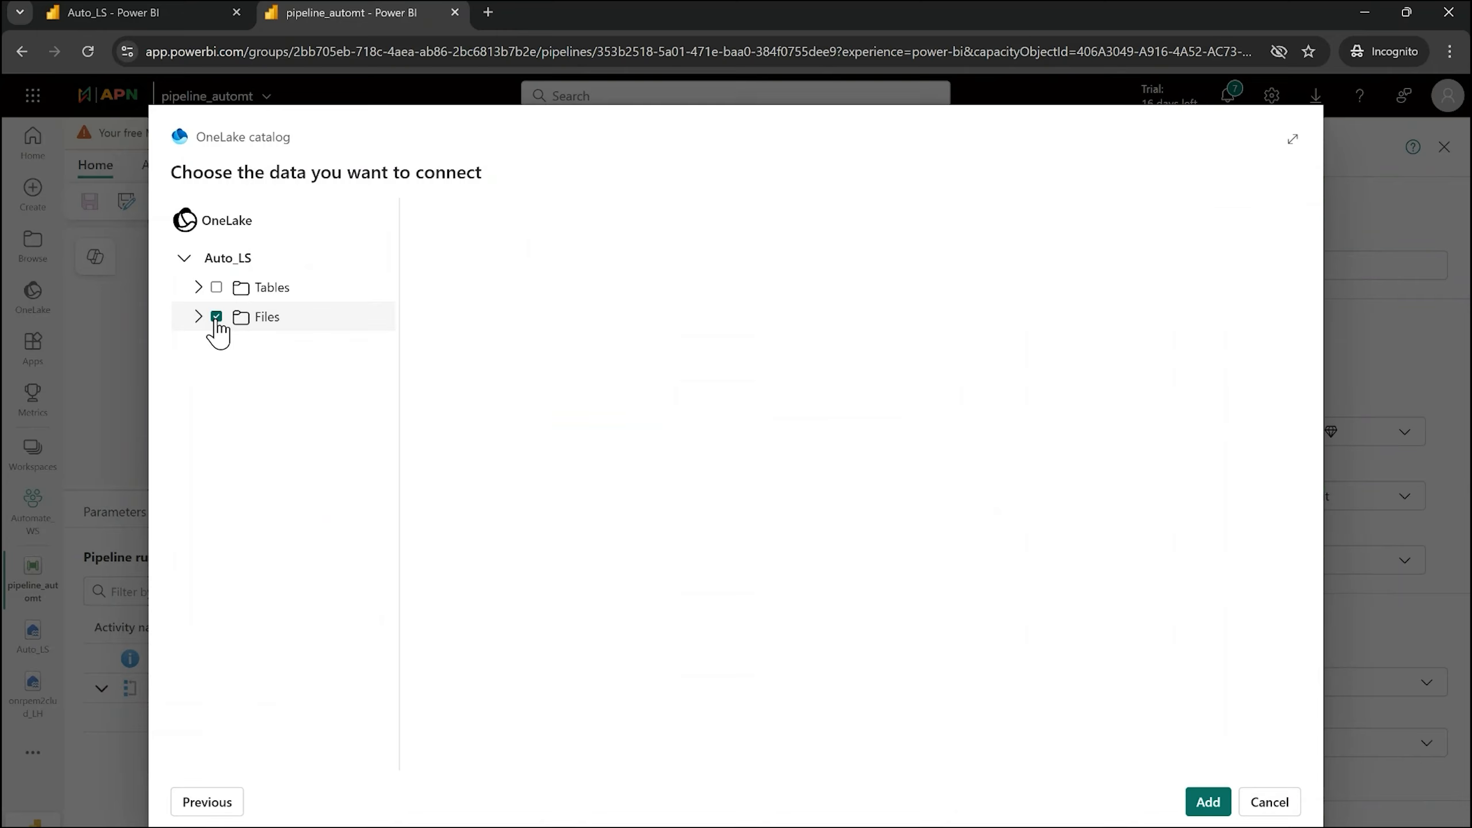
left_click(1209, 803)
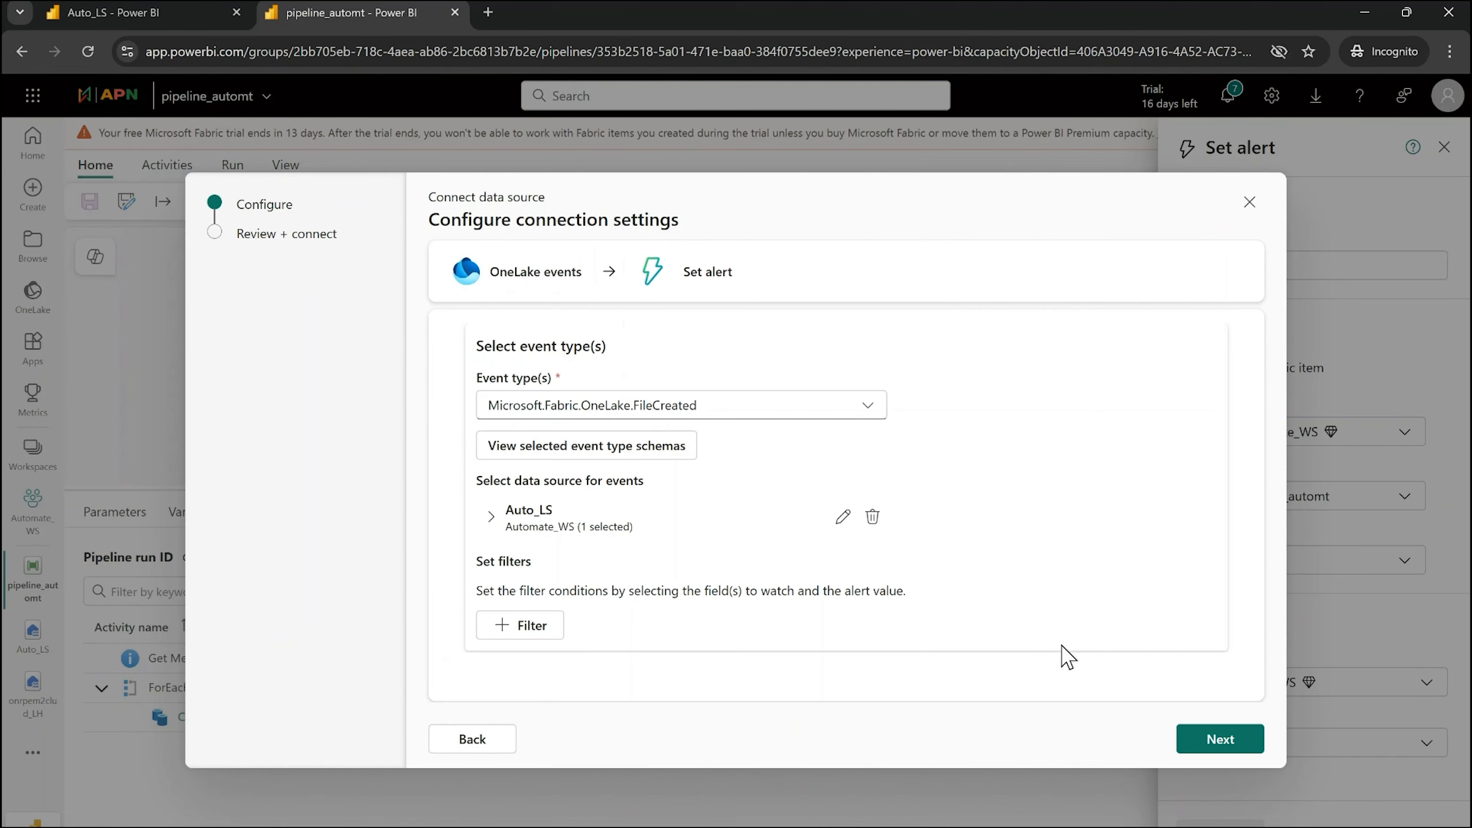
left_click(1220, 740)
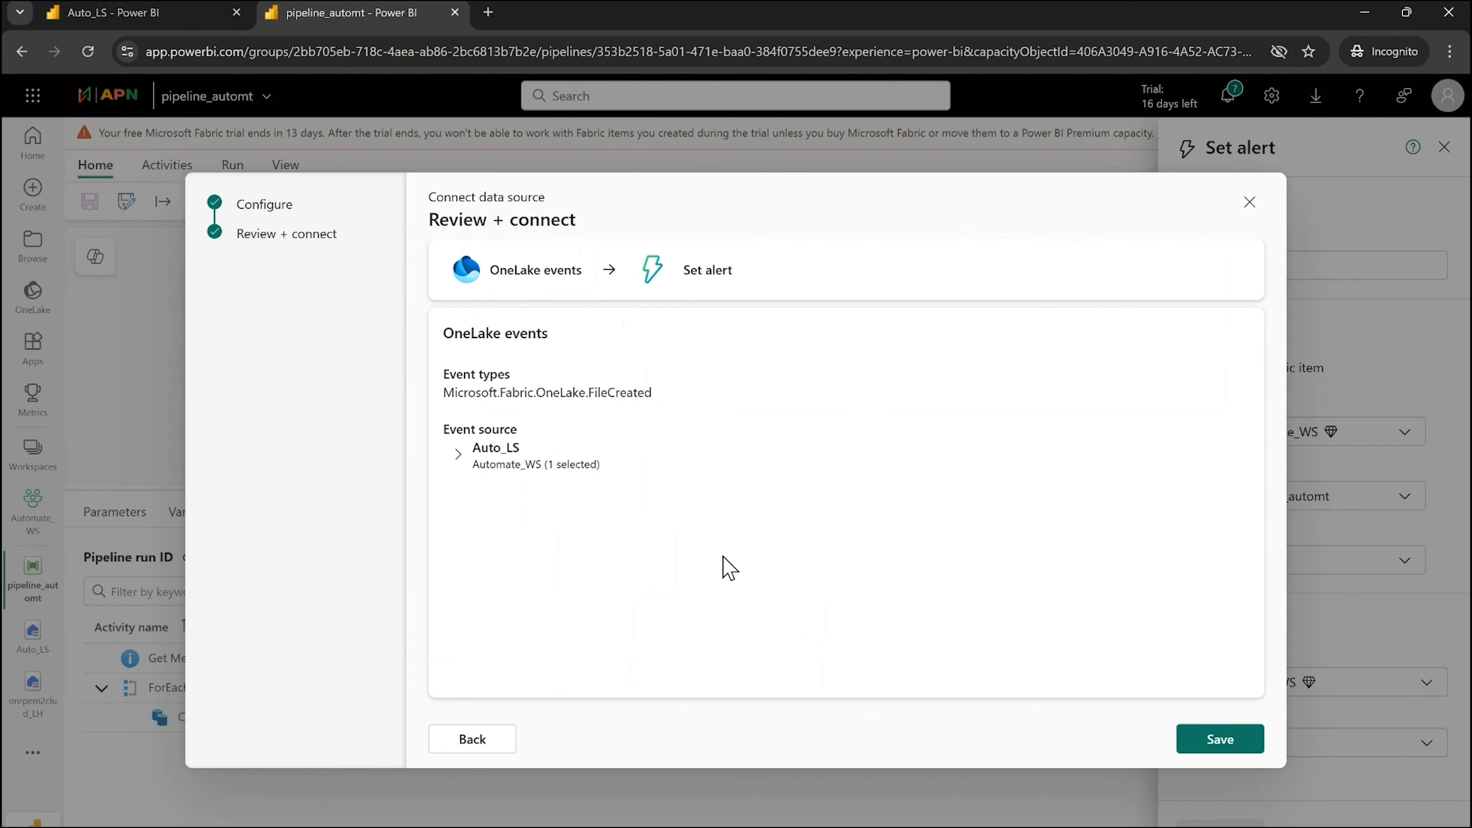
left_click(1235, 750)
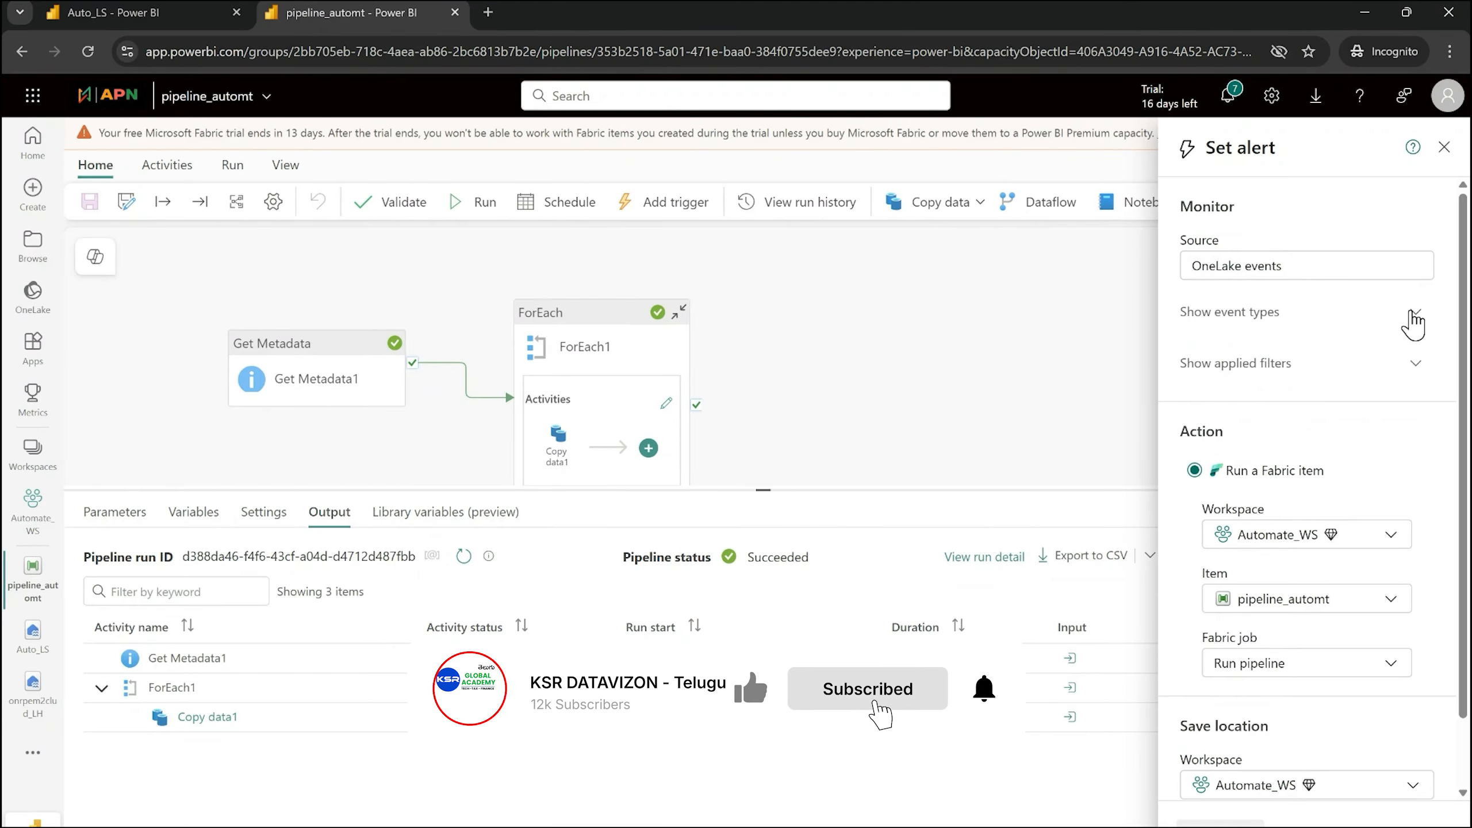
Review the alert's event types and applied filters, and set its save location to a new activator item named Auto_activator_trigger
left_click(1414, 314)
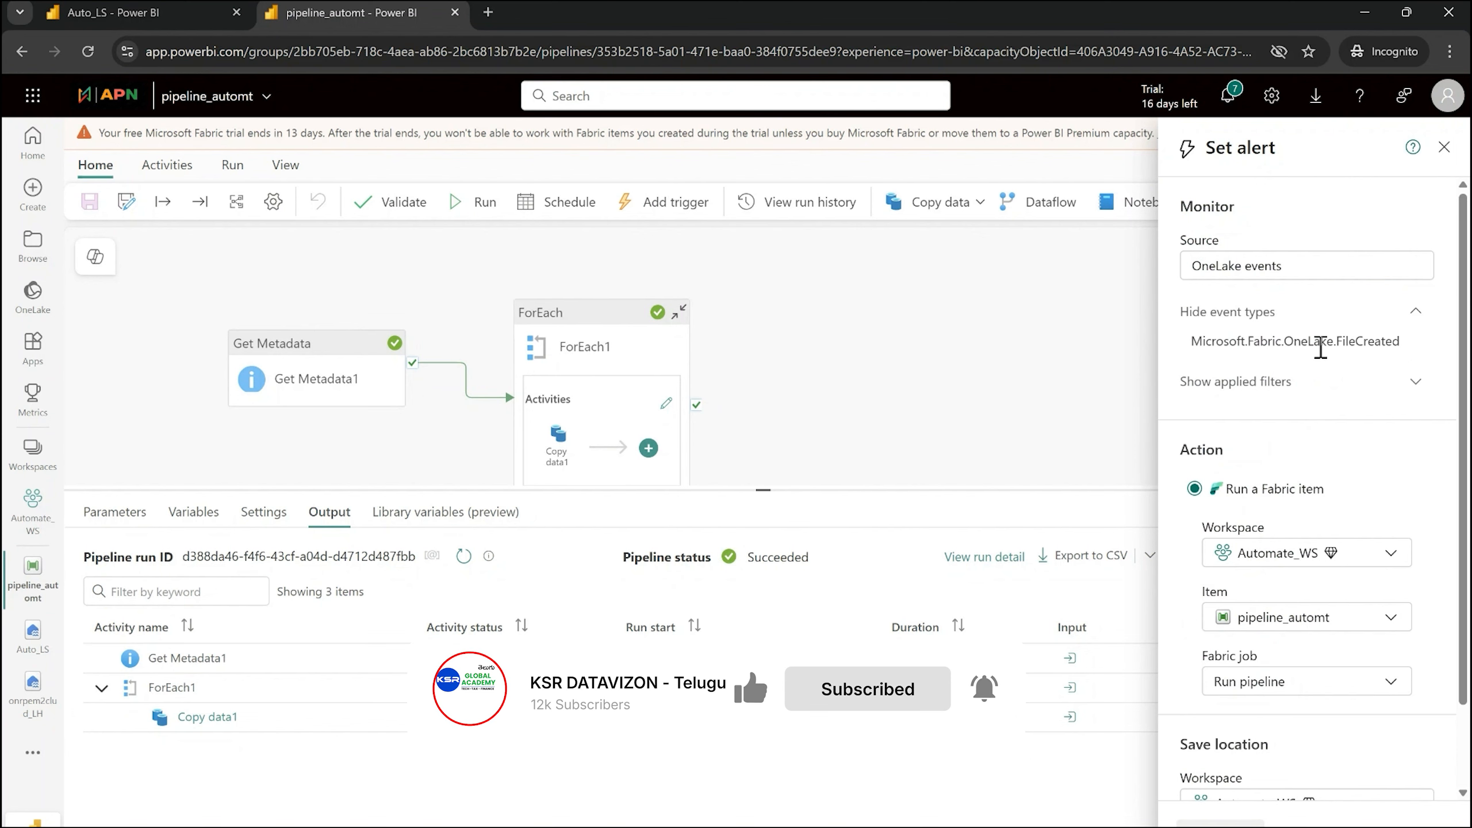
left_click(1416, 316)
left_click(1414, 364)
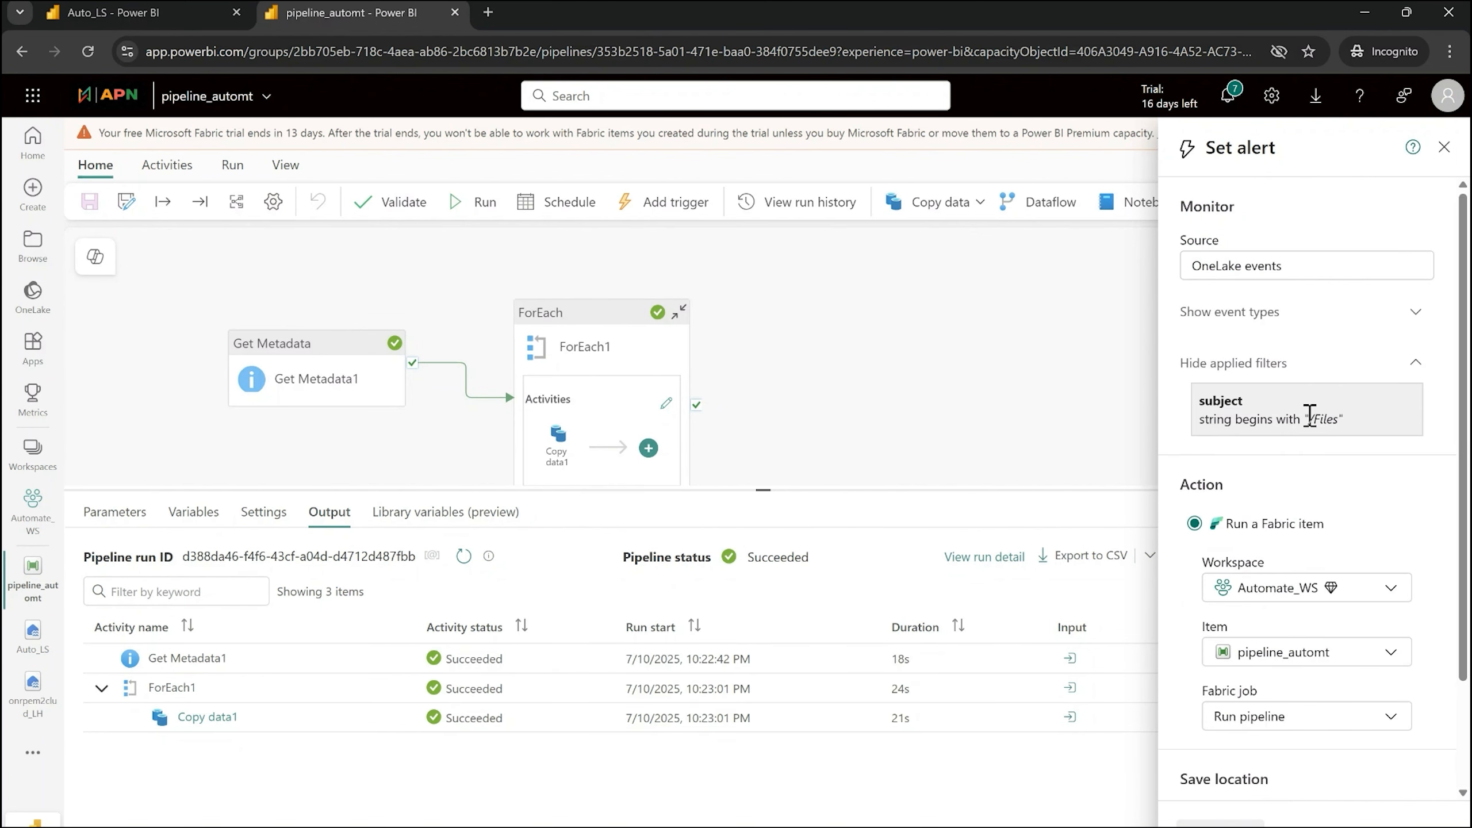
left_click(1418, 365)
scroll(1446, 562, "down", 1)
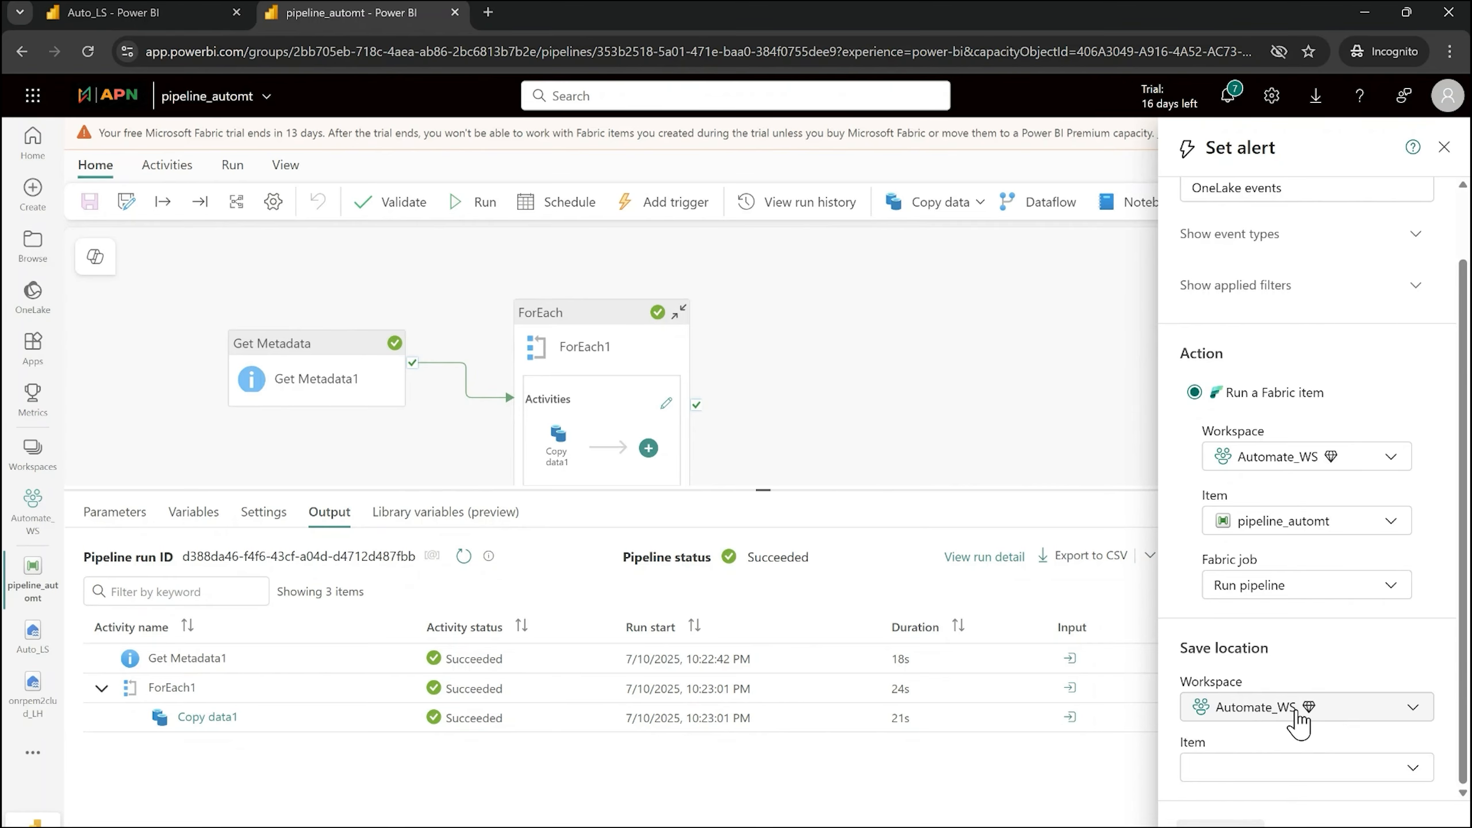
left_click(1314, 775)
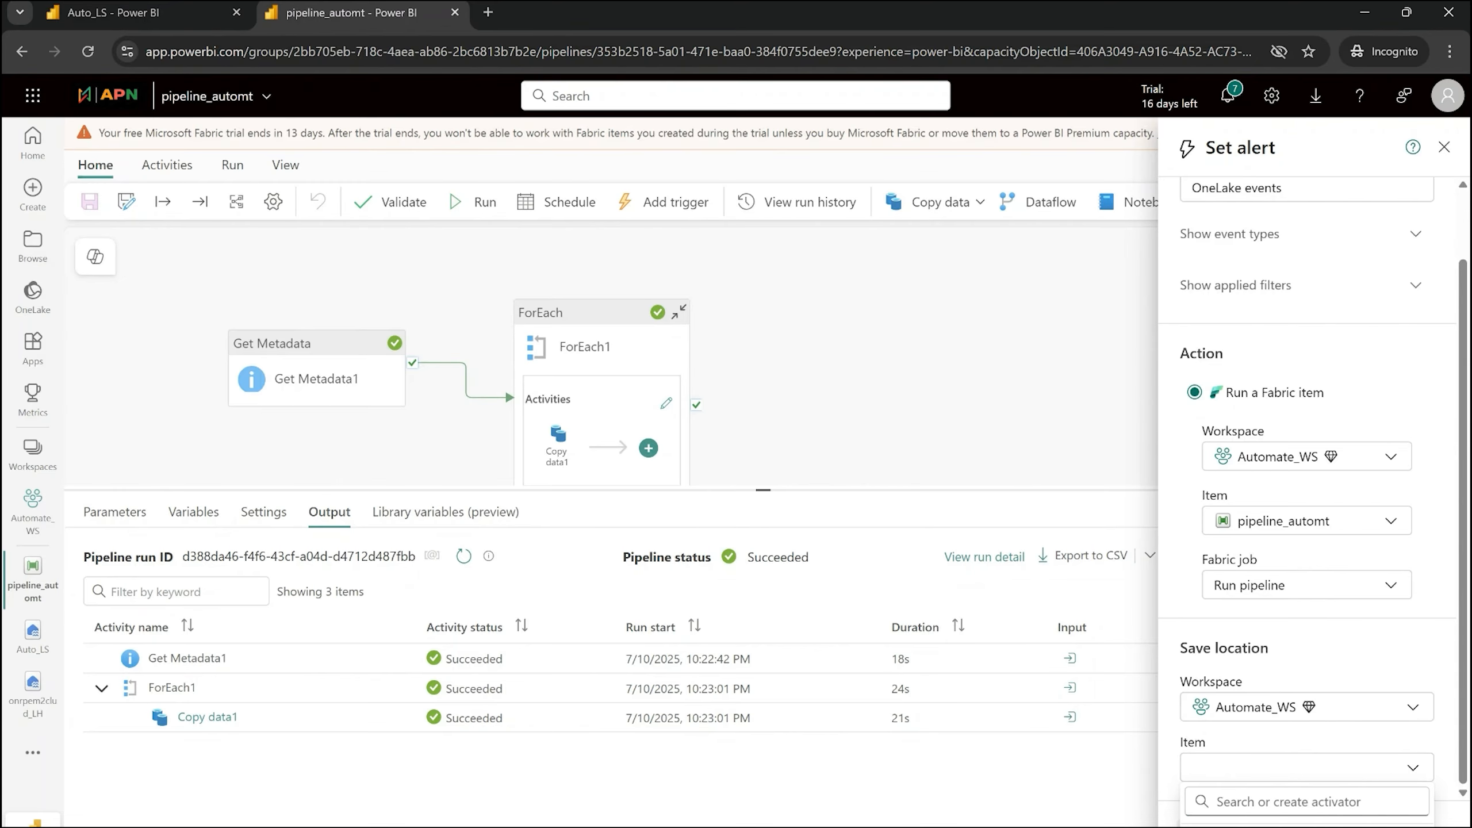
left_click(1333, 823)
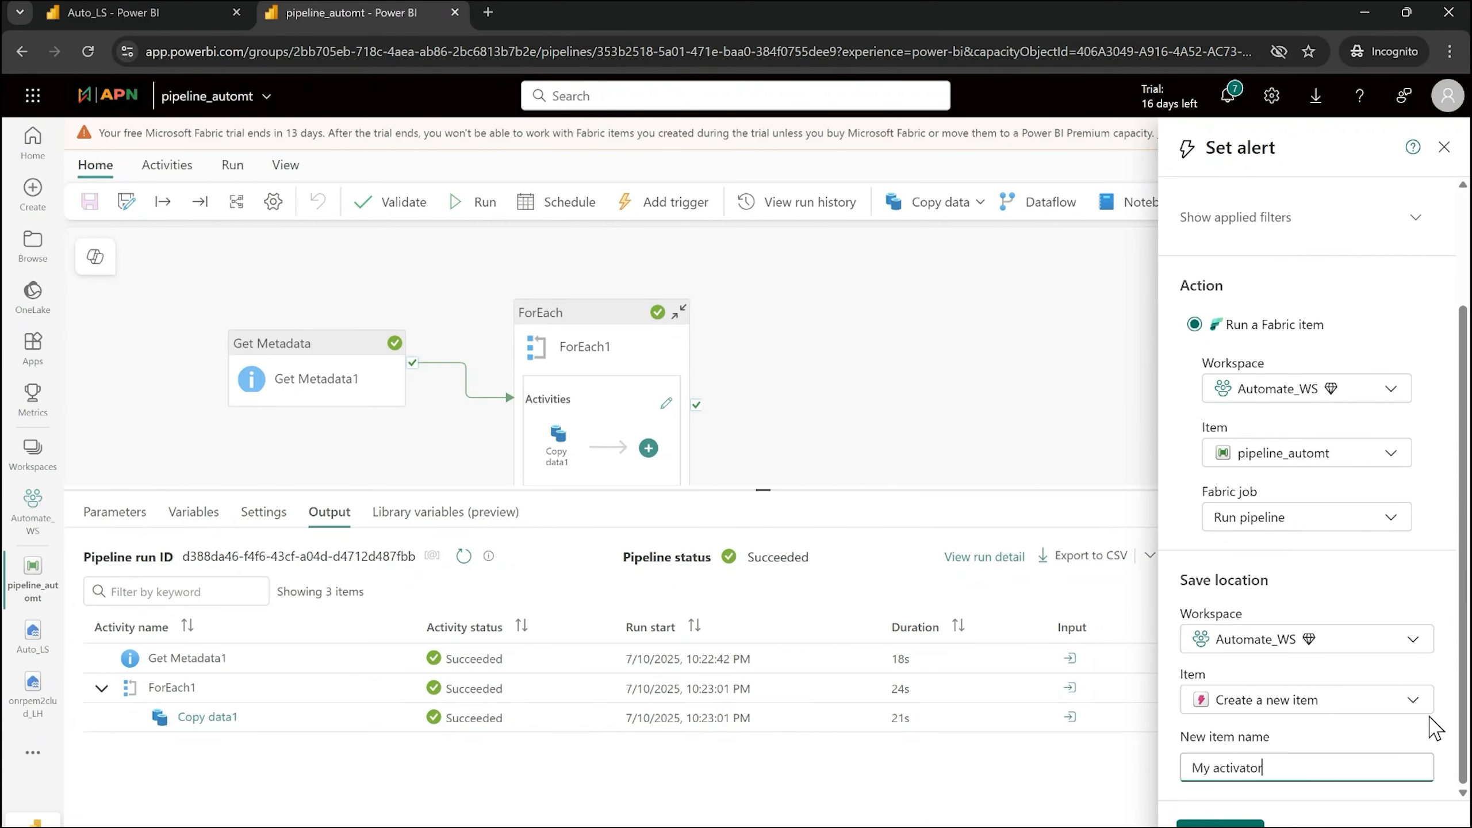
left_click_drag(1218, 774, 1188, 771)
type("Auto_")
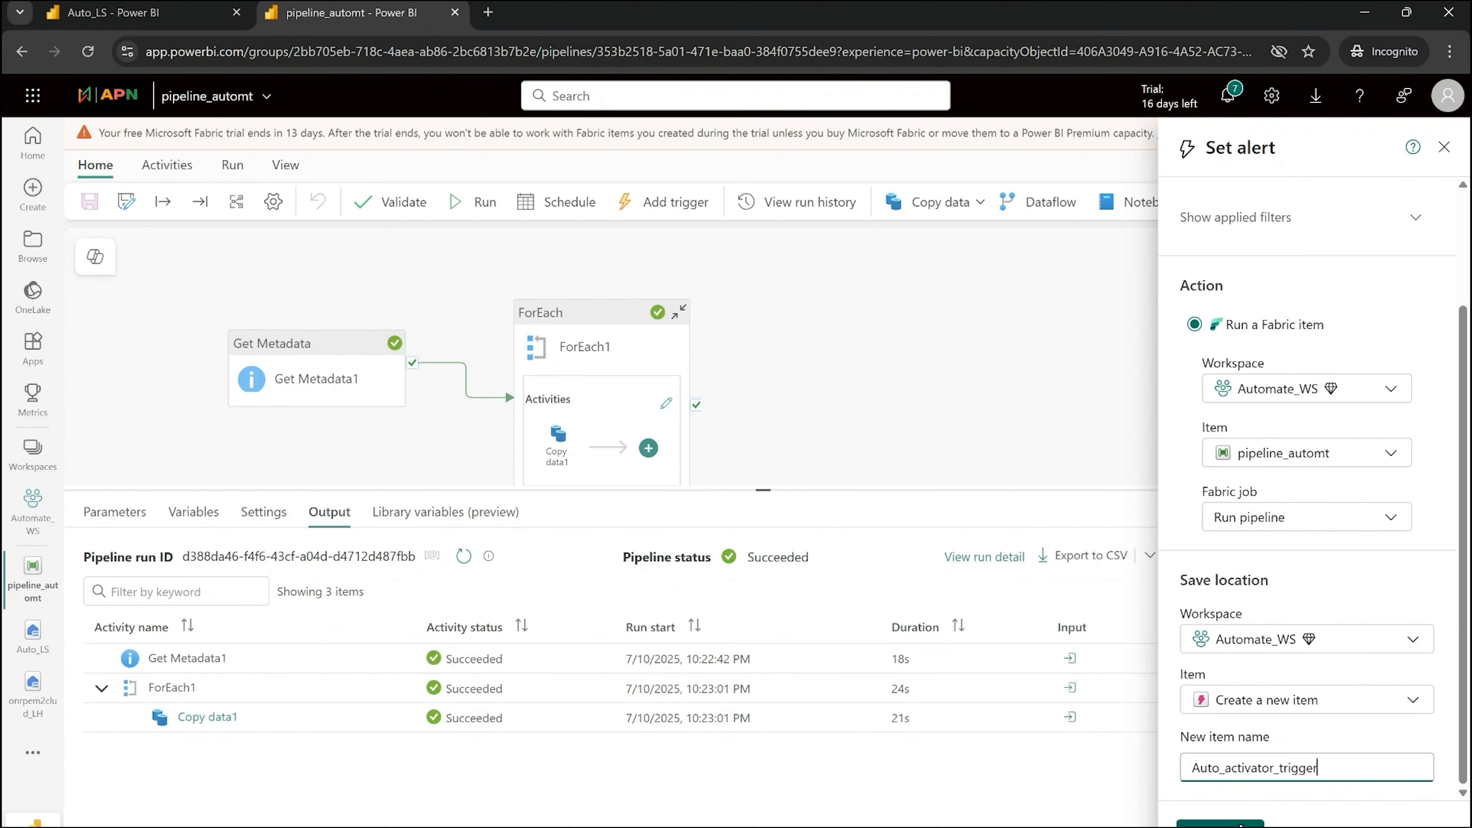
scroll(1334, 566, "up", 3)
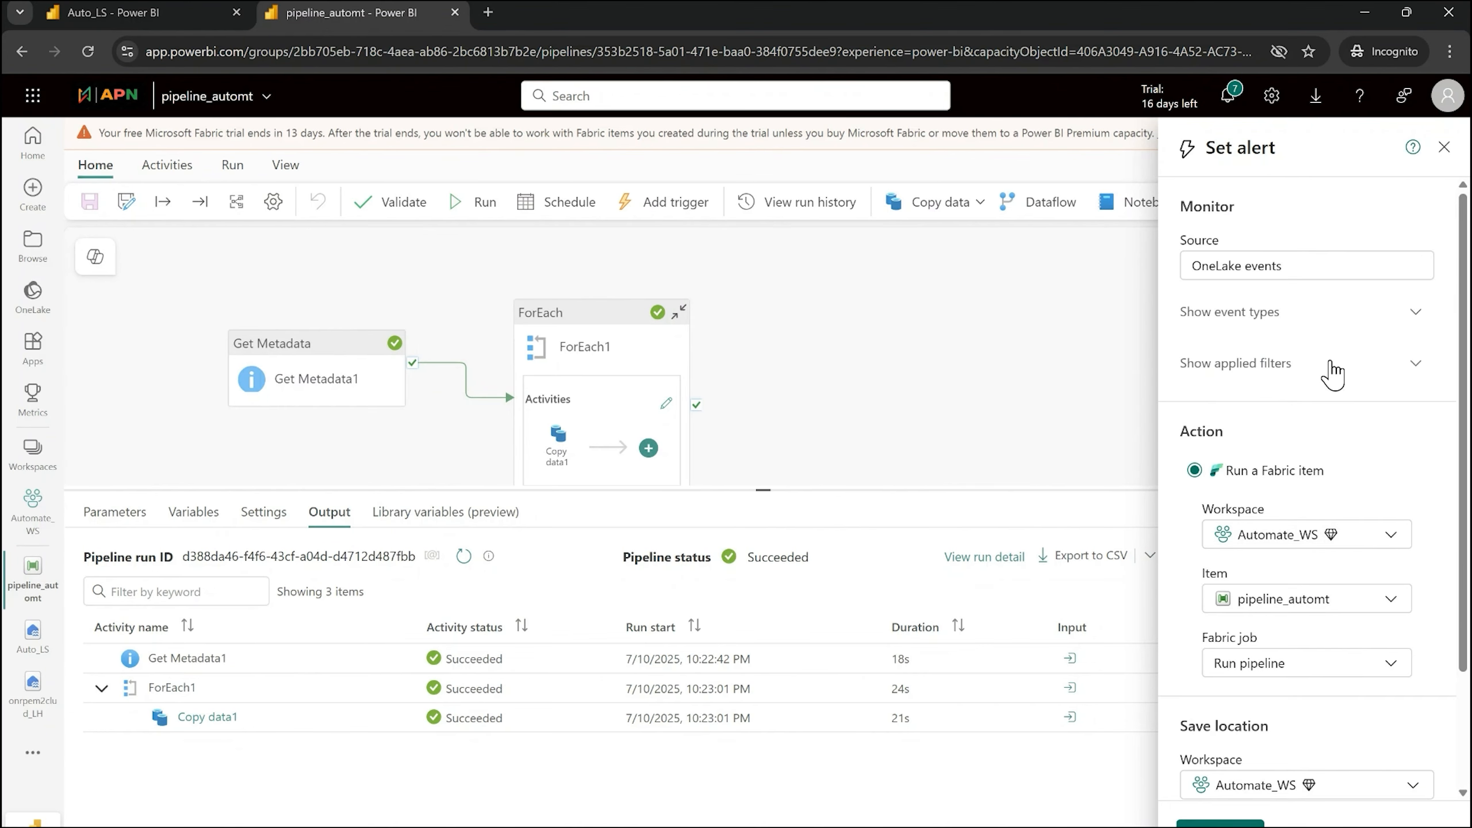
scroll(1336, 475, "down", 3)
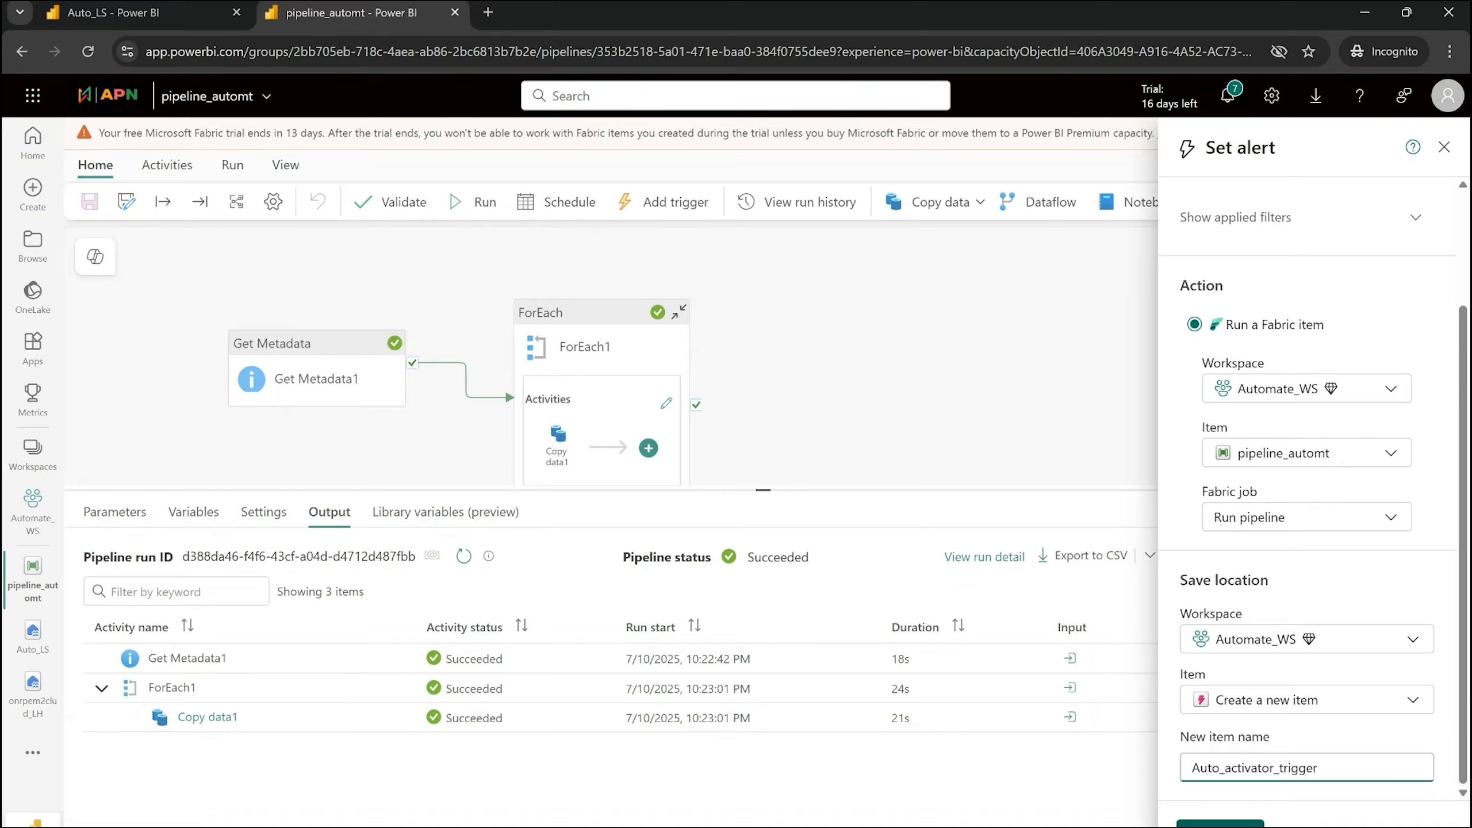
Create the alert in Auto_activator_trigger and duplicate the browser tab showing the Auto_LS lakehouse
left_click(1221, 823)
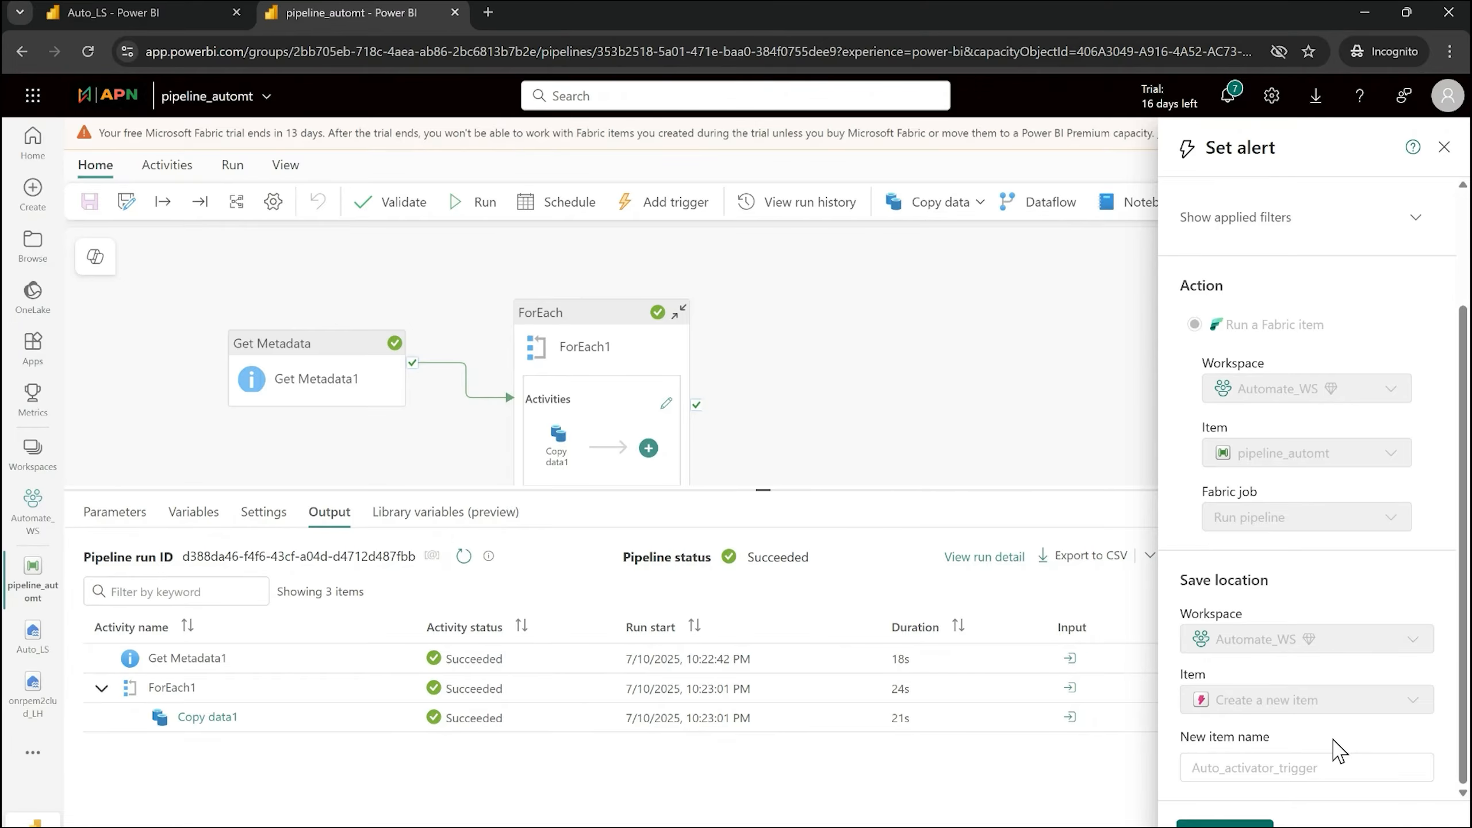
left_click(122, 12)
right_click(126, 23)
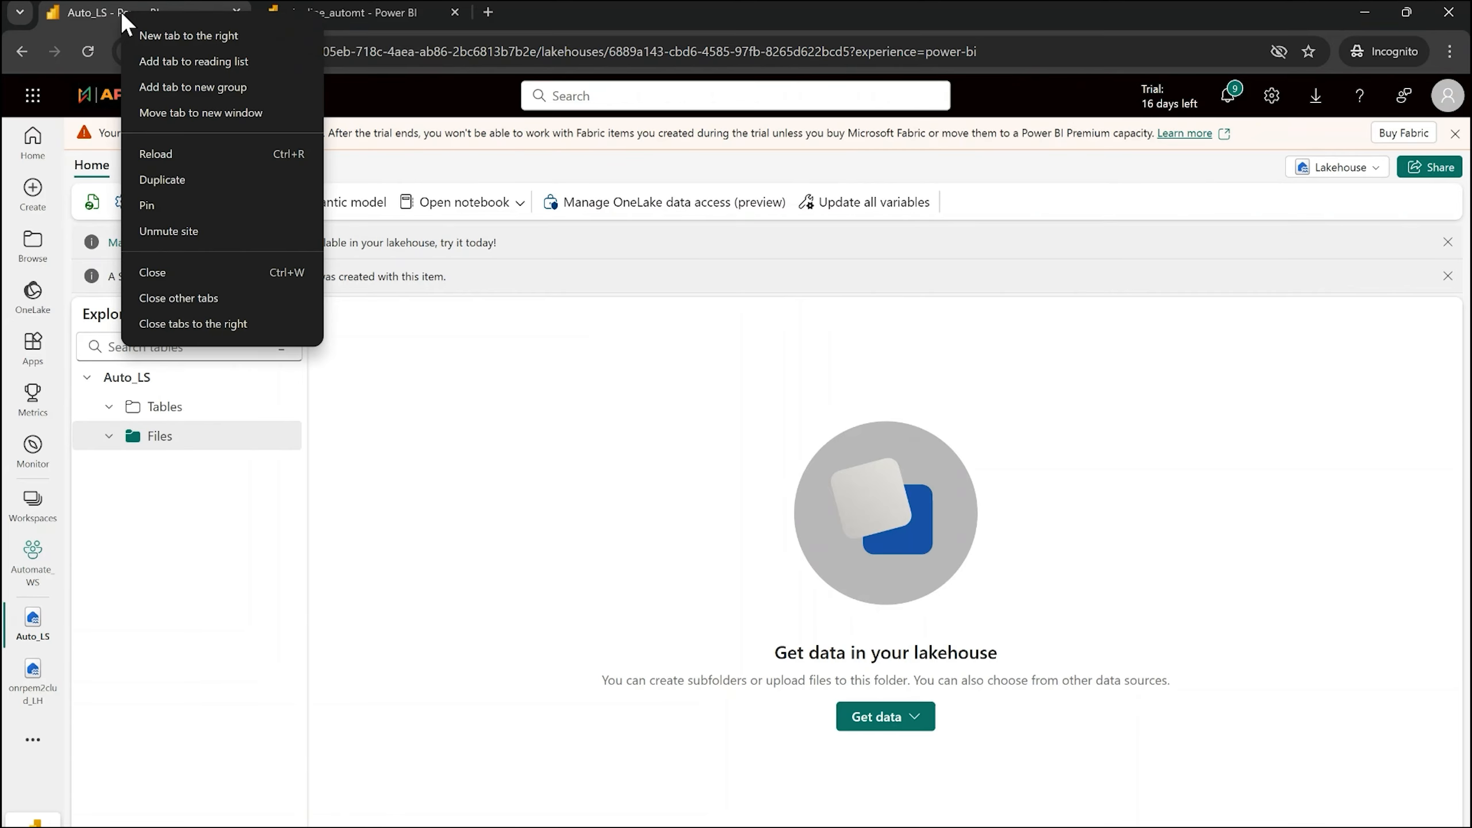
left_click(183, 180)
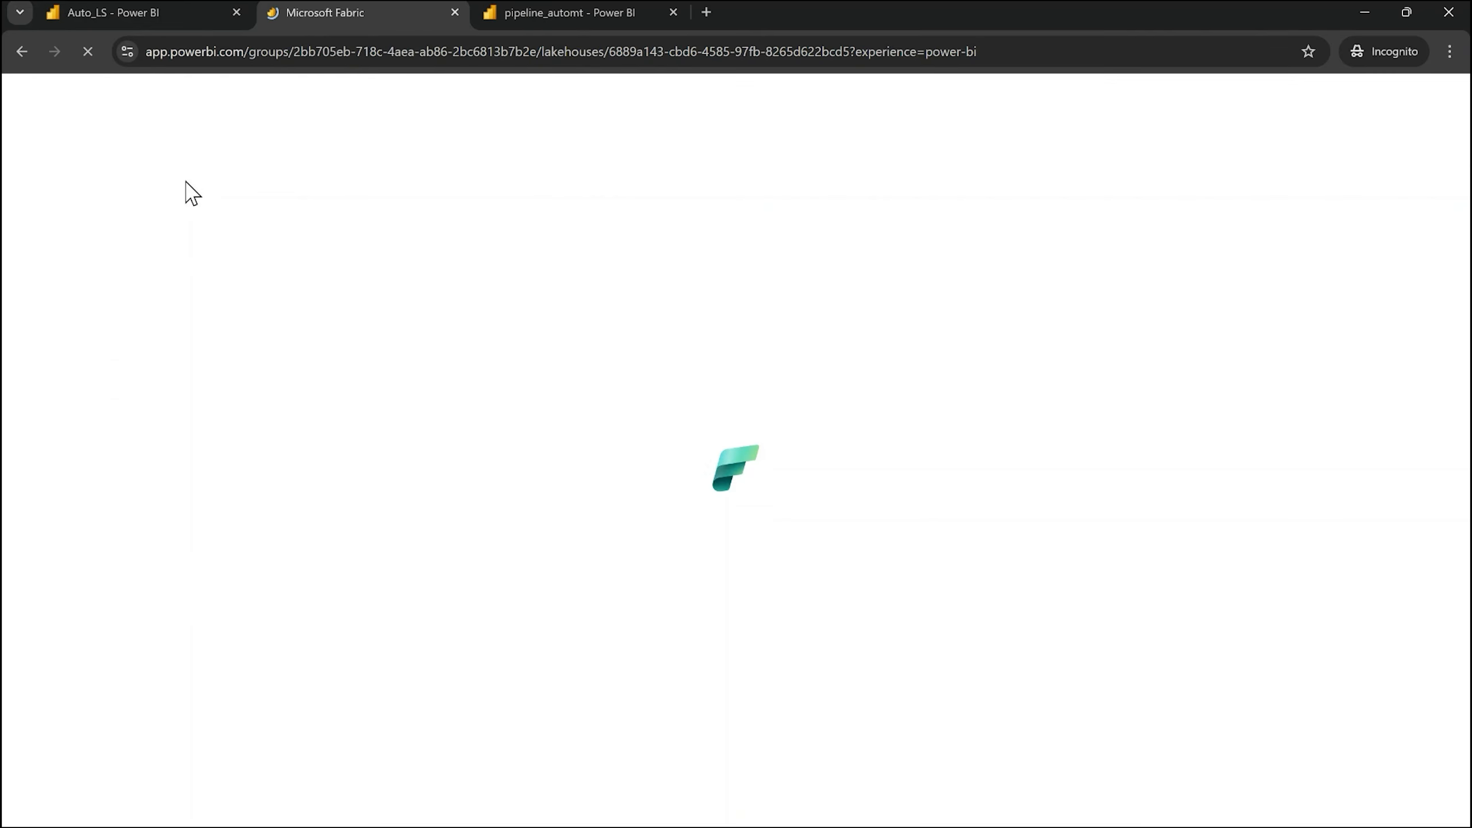
Check the Automate_WS workspace's item list for the new activator and return to pipeline_automt
left_click(166, 14)
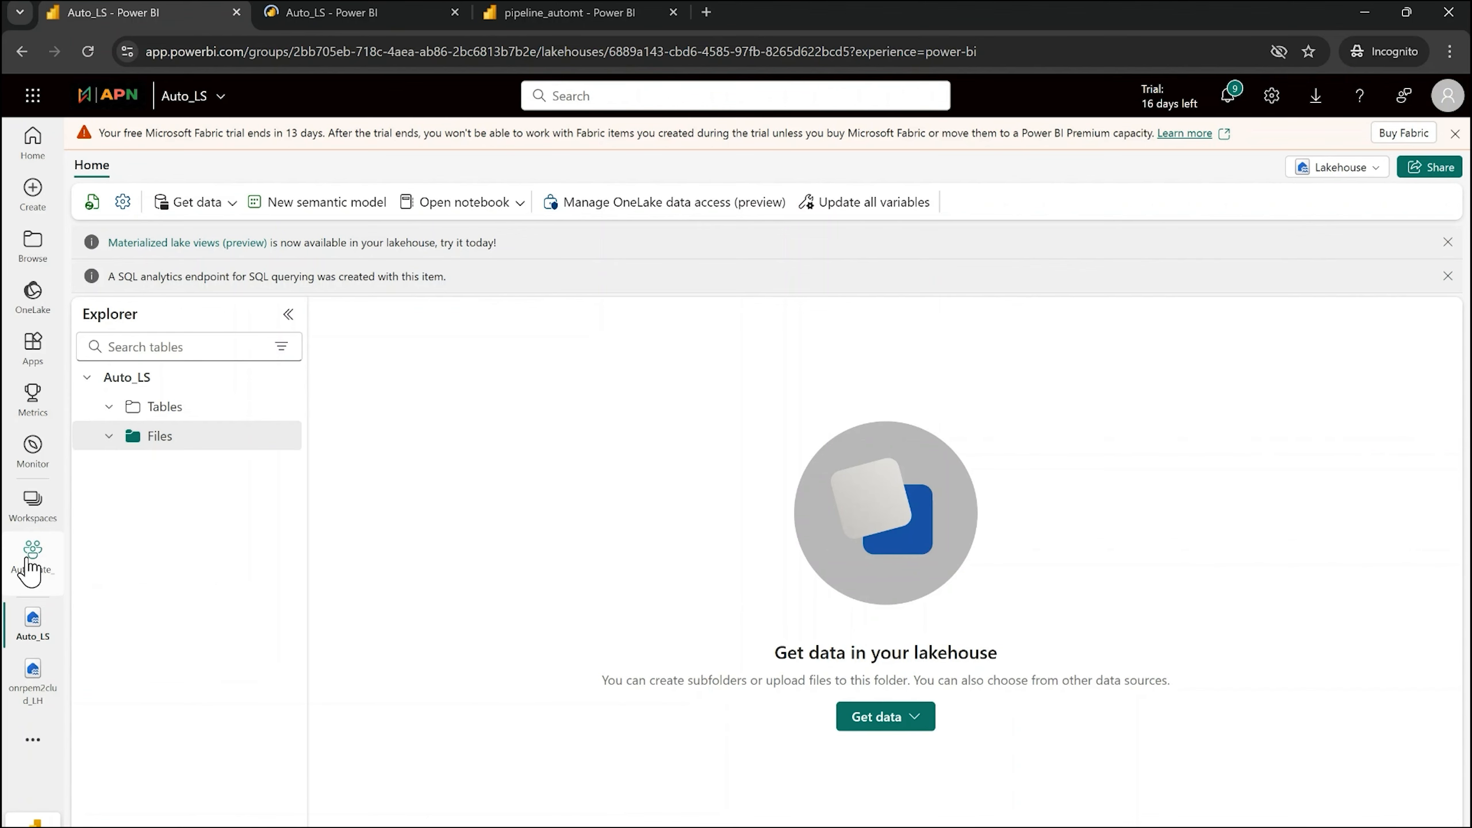
left_click(33, 571)
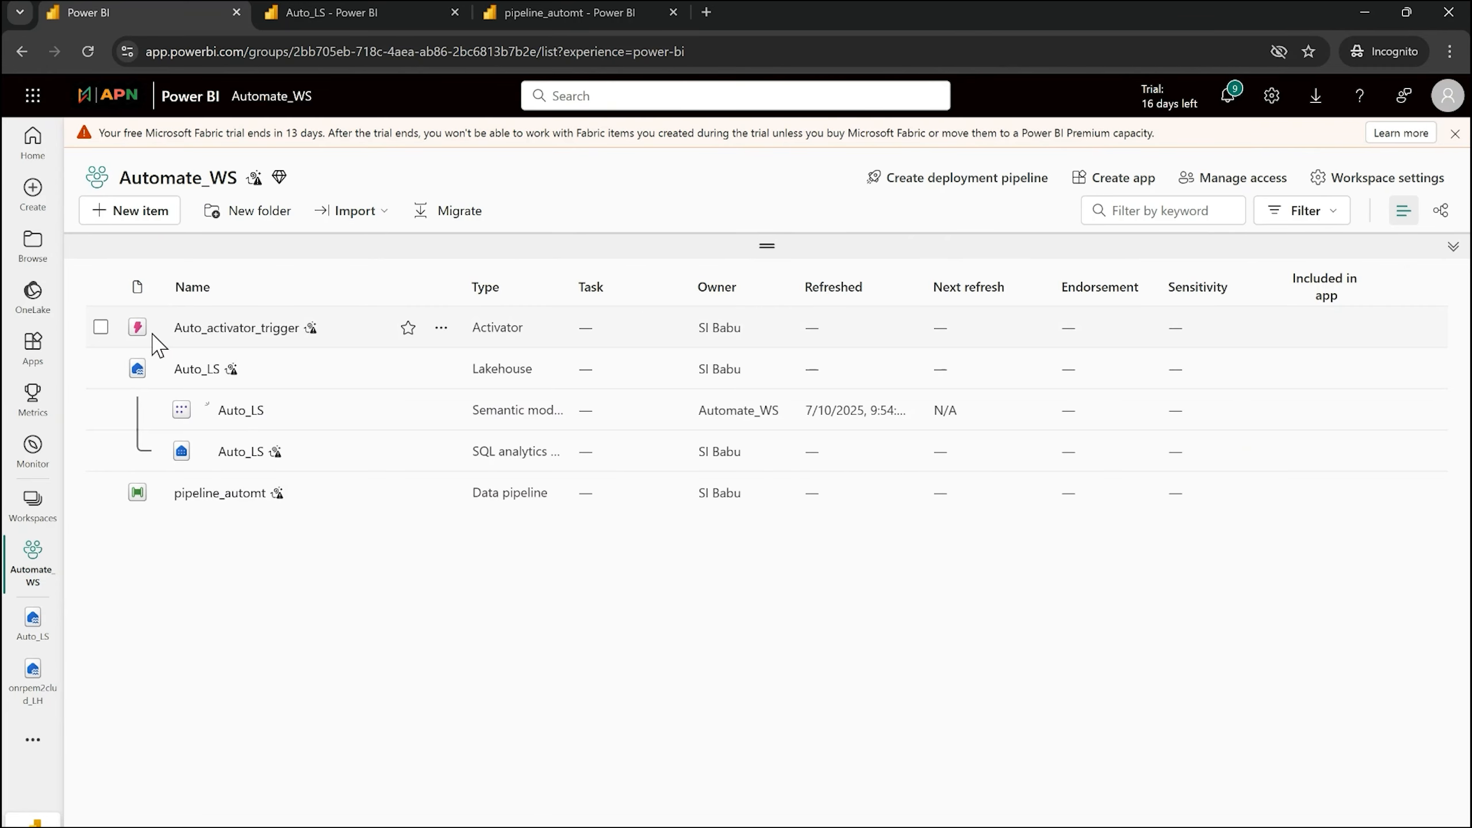
left_click(580, 13)
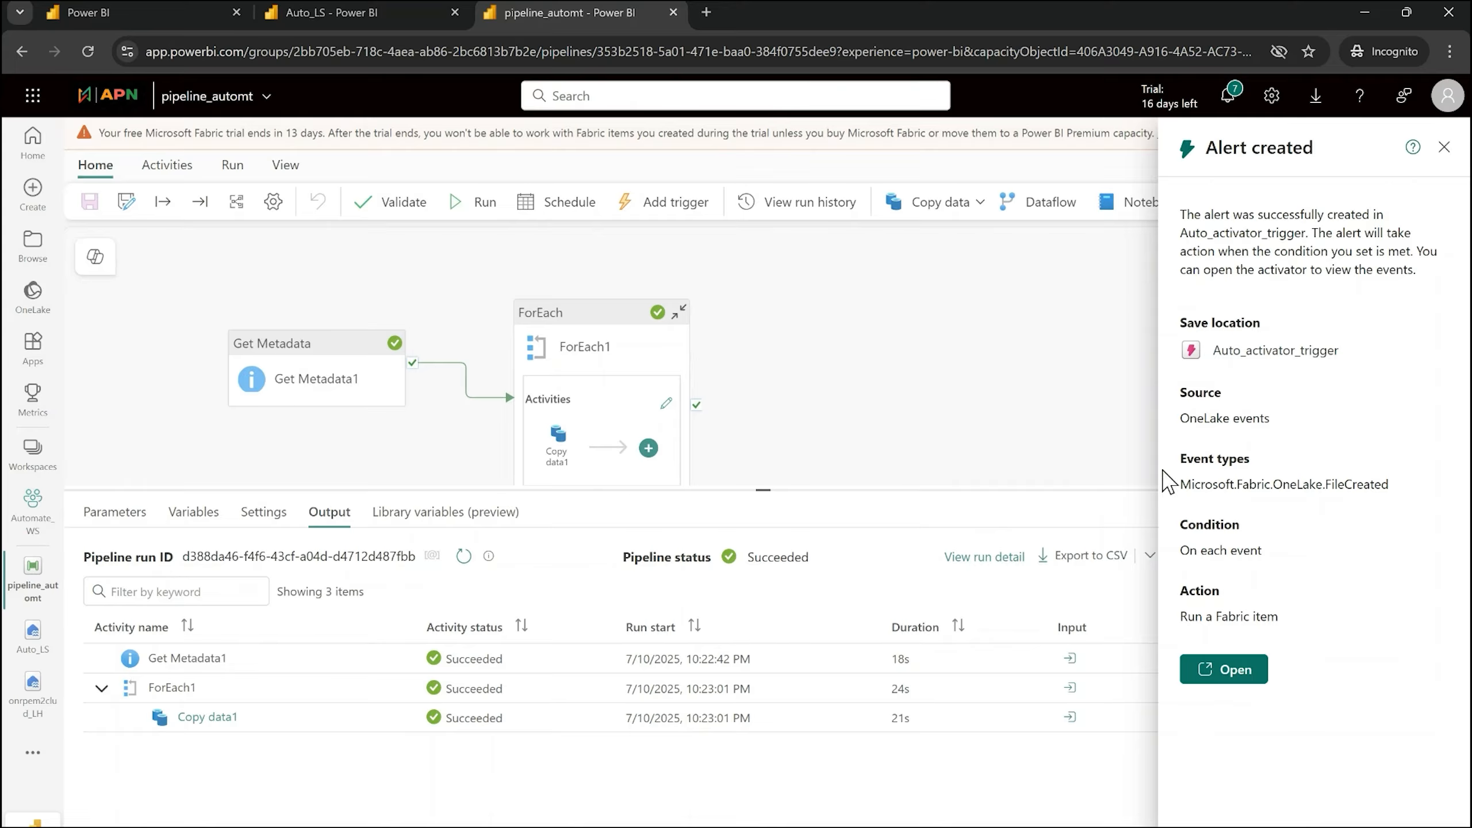
Open Auto_activator_trigger from the alert confirmation and dismiss its real-time monitoring introduction so it does not show again
left_click(1238, 683)
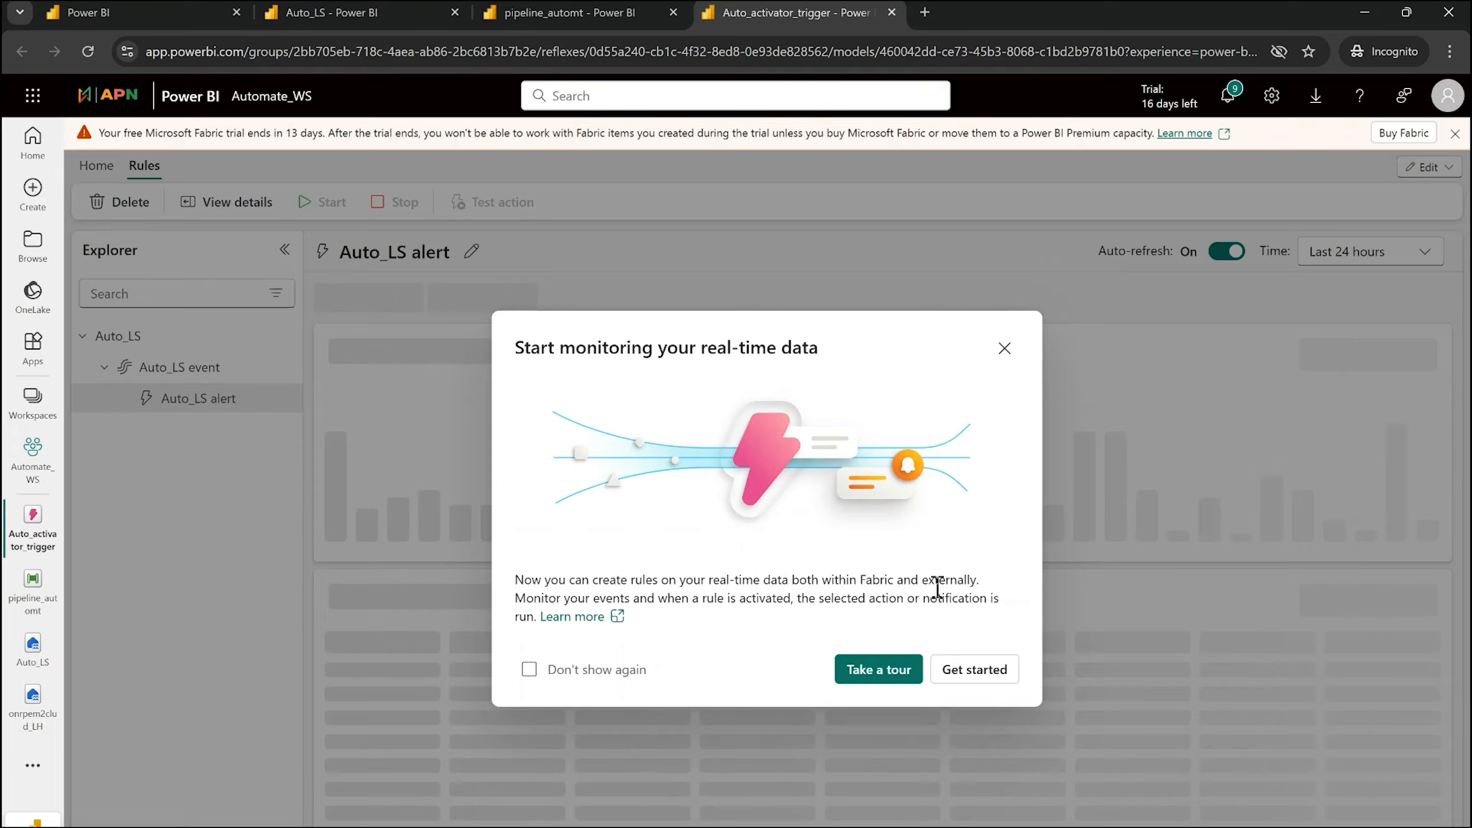
left_click(529, 670)
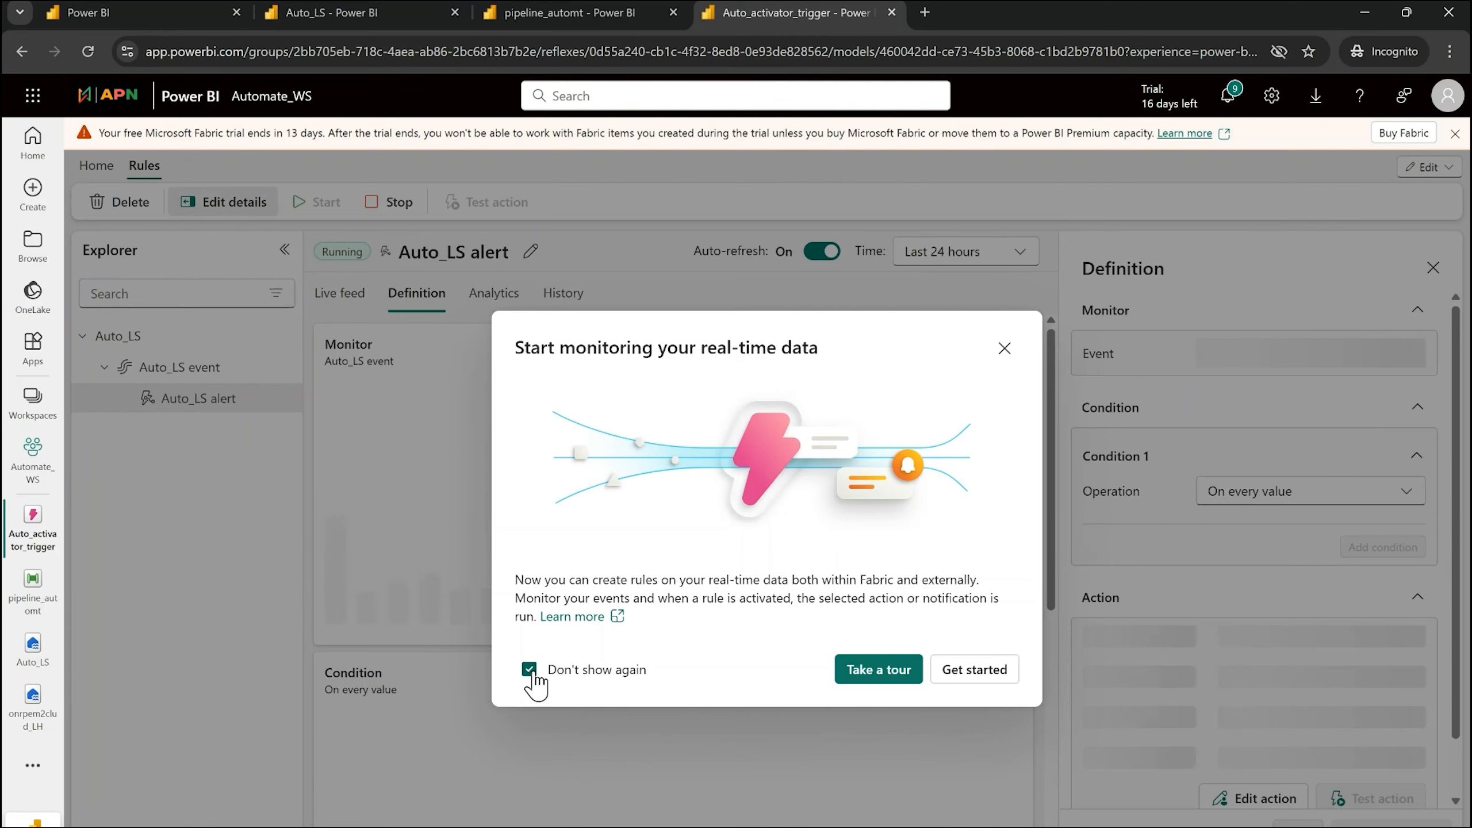
left_click(974, 669)
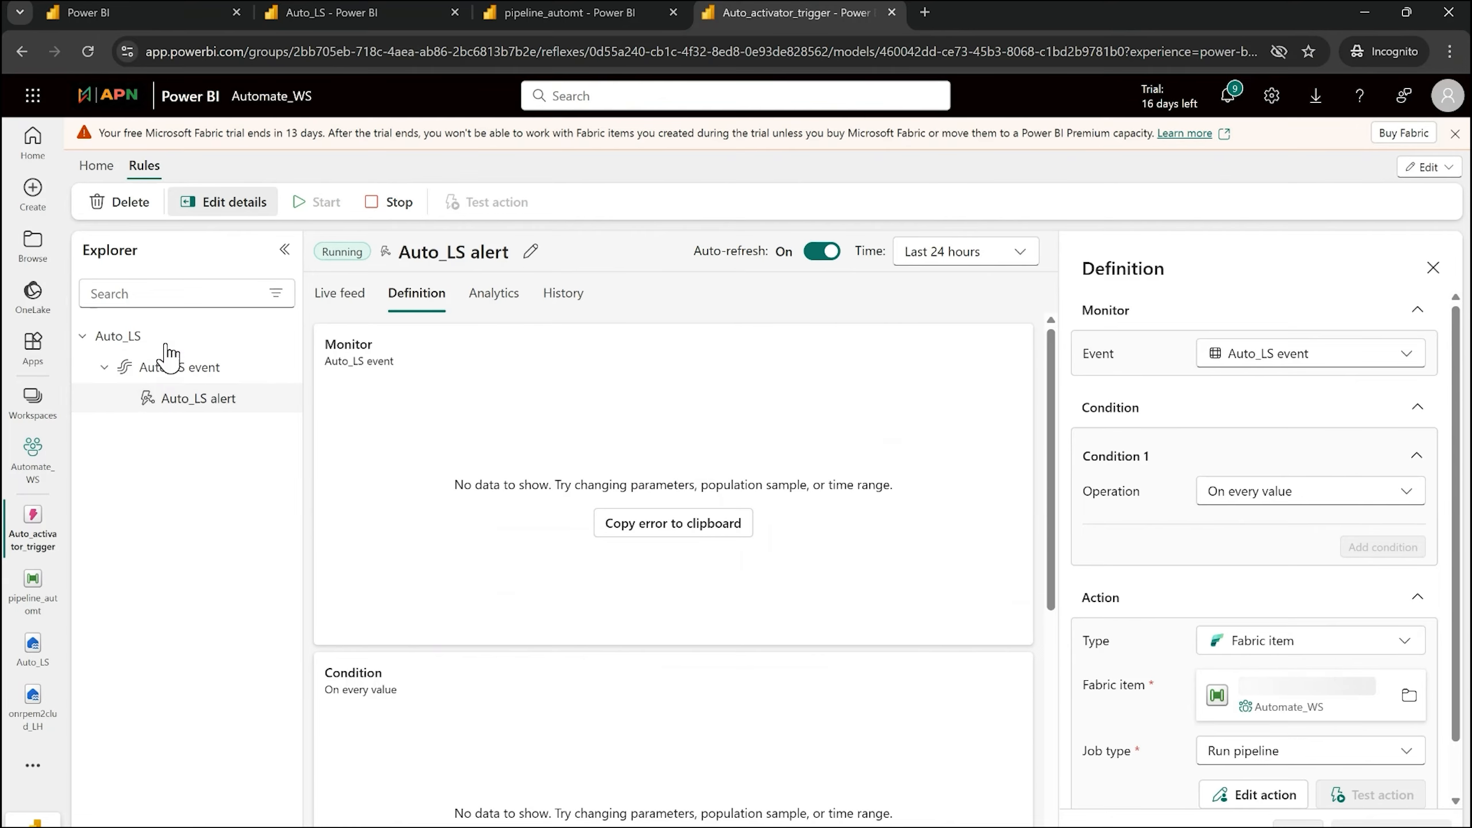
Review the Auto_LS alert's definition and projected activations, and close the alert confirmation in pipeline_automt
left_click(93, 168)
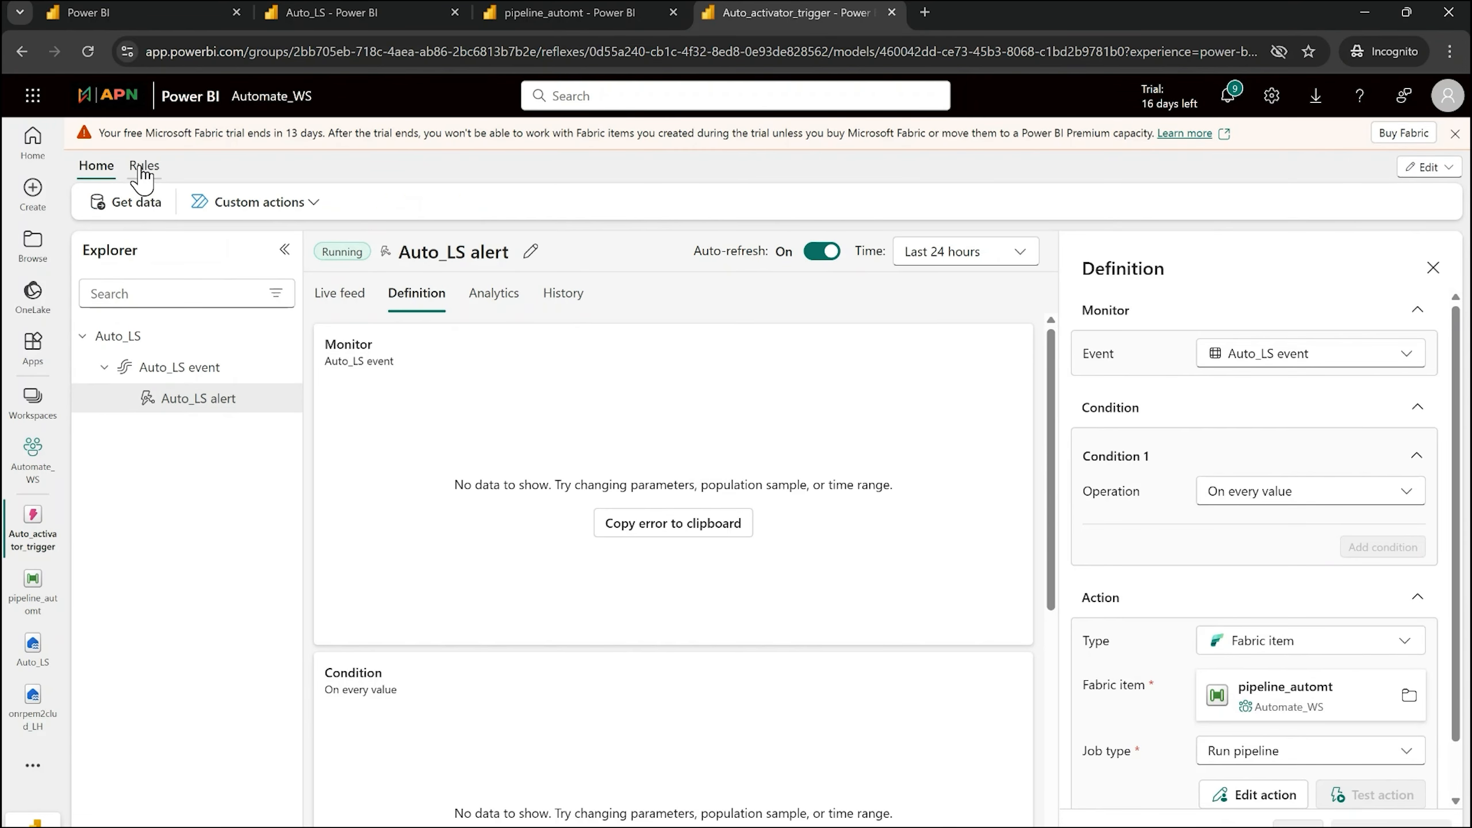
left_click(142, 167)
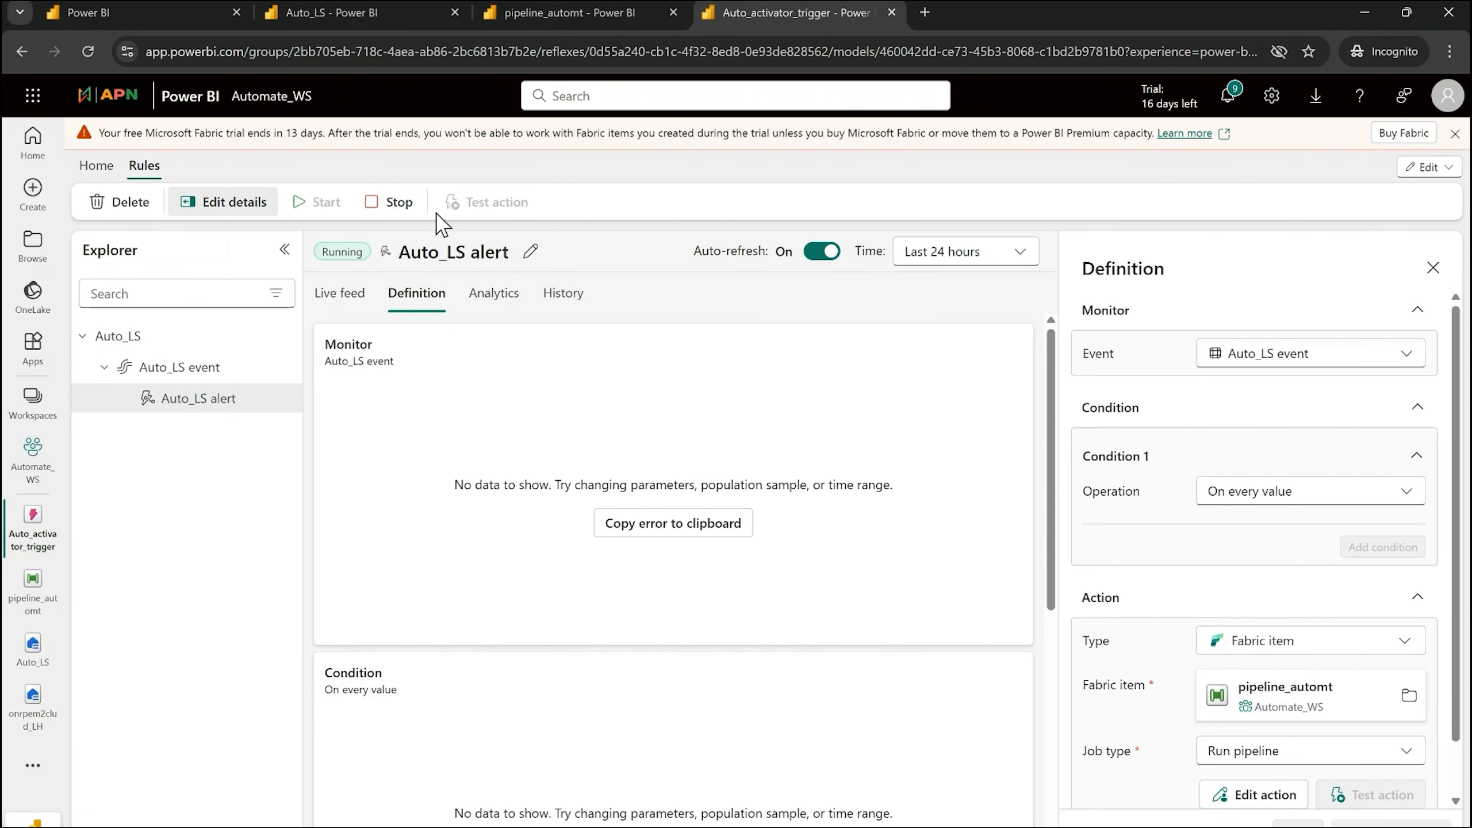
scroll(1444, 684, "down", 1)
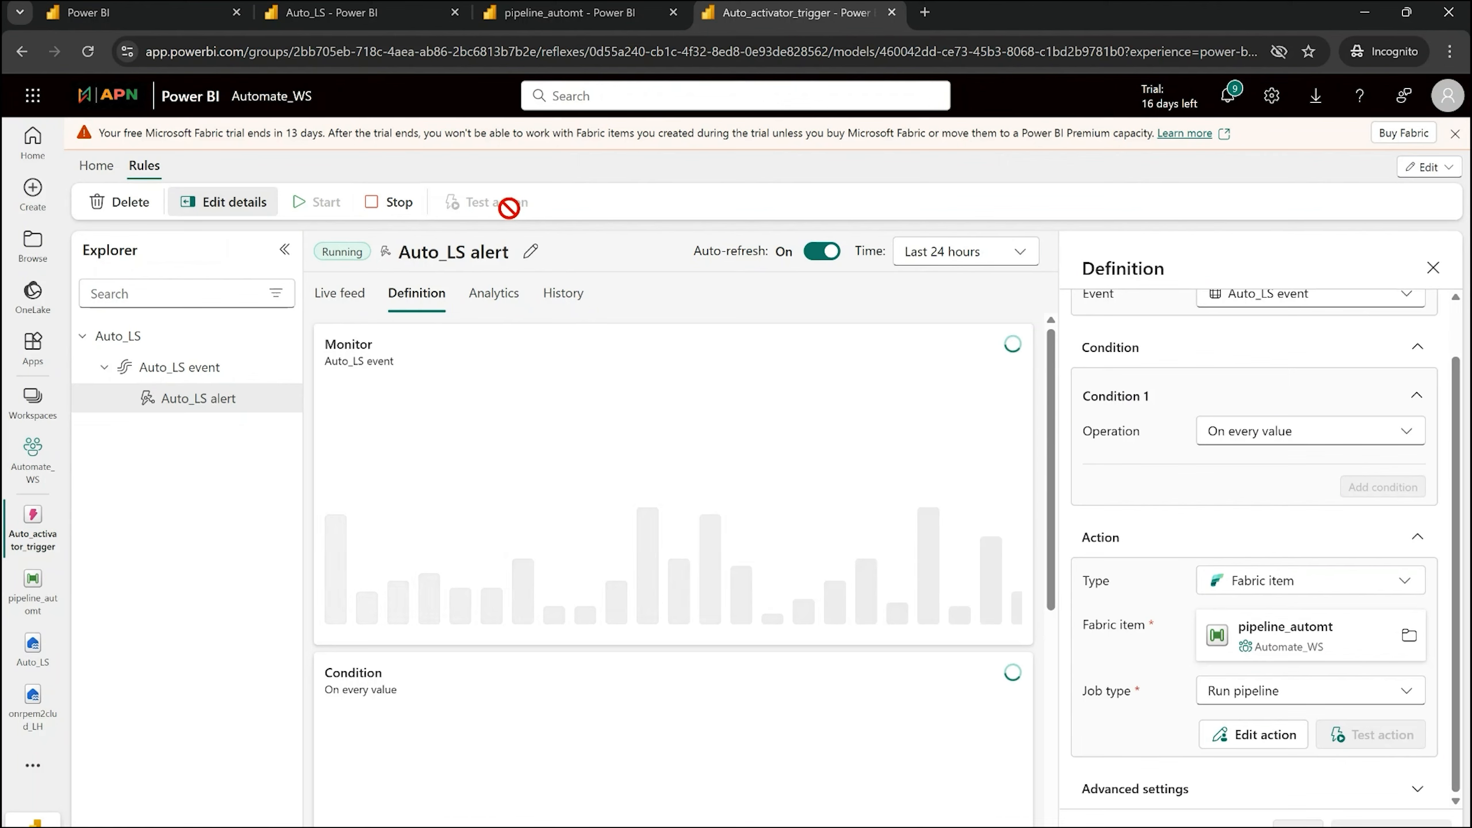
left_click(507, 313)
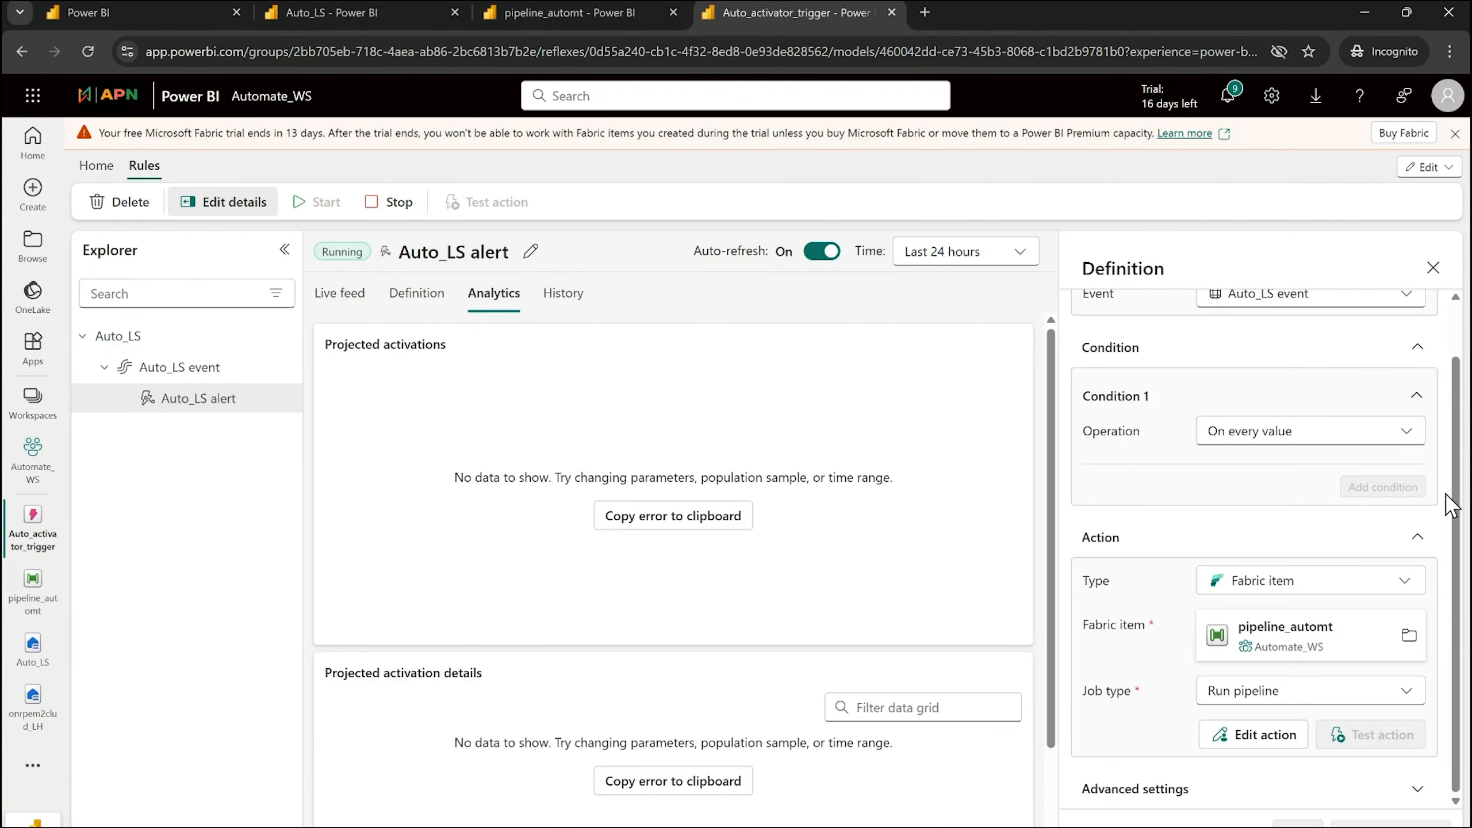
scroll(1447, 505, "up", 1)
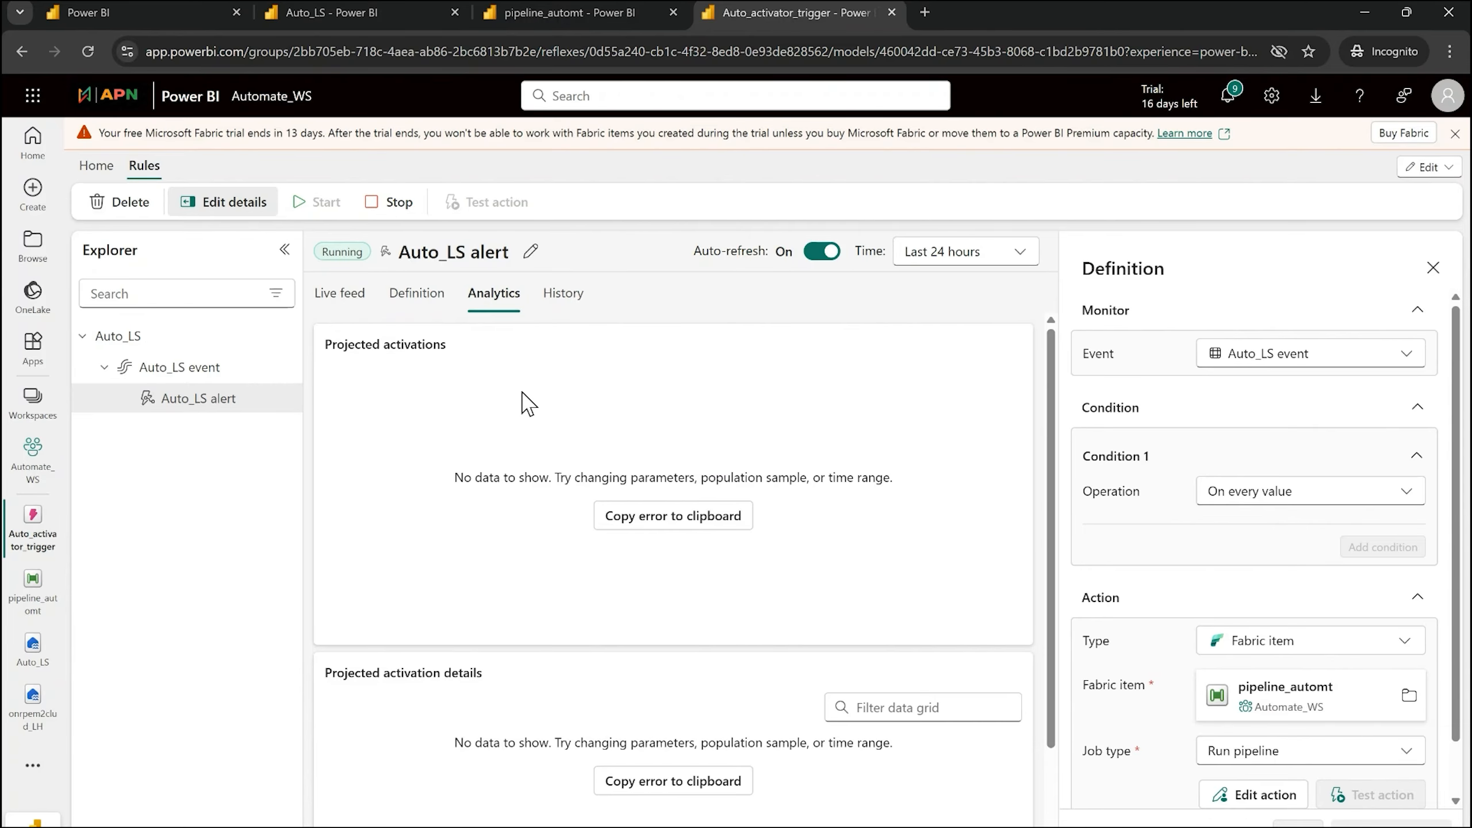
left_click(557, 12)
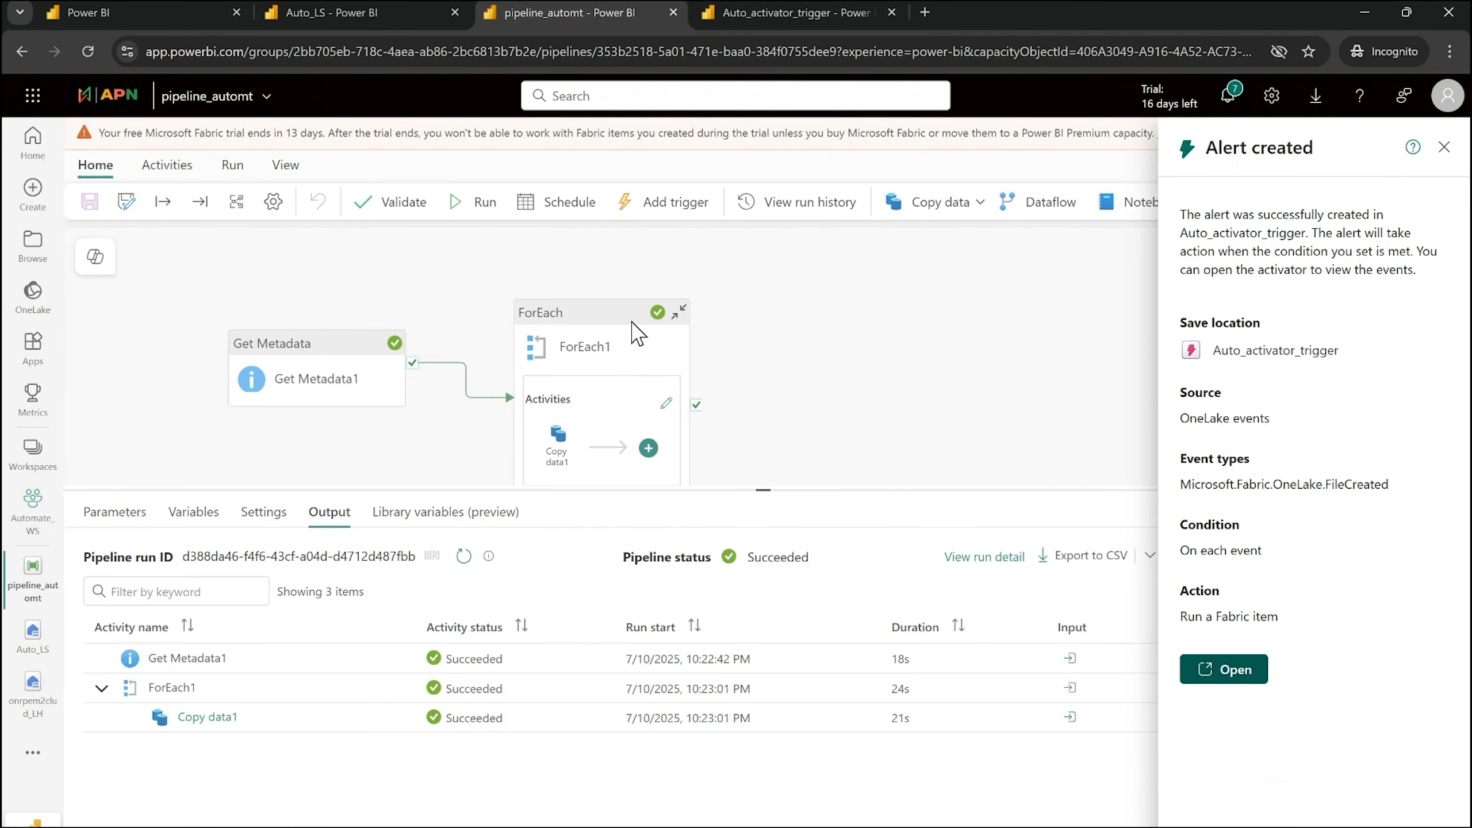
left_click(1444, 148)
Upload orders.csv from the local Blogs folder to the Files folder of the Auto_LS lakehouse
left_click(359, 13)
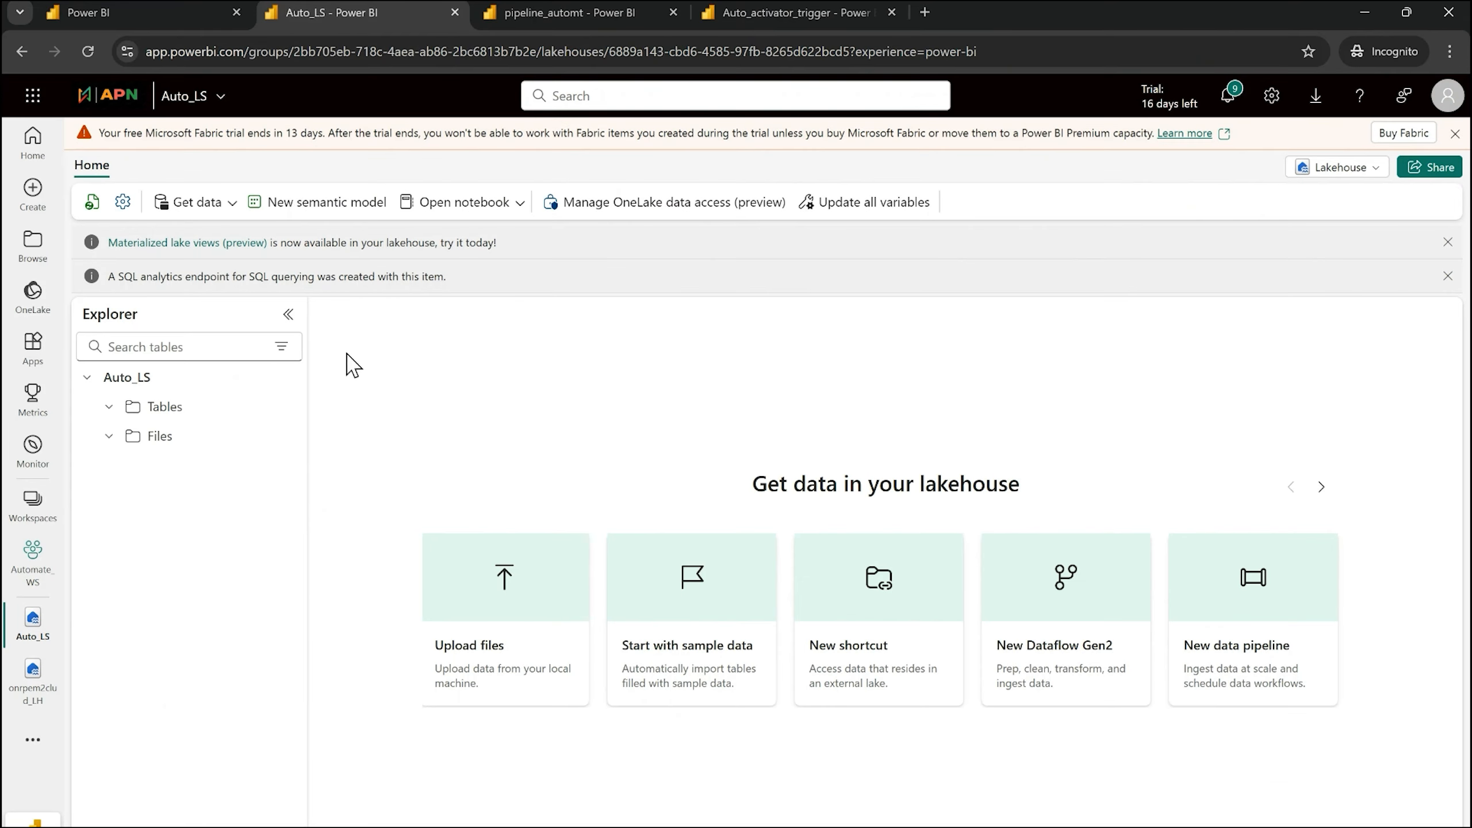
left_click(162, 436)
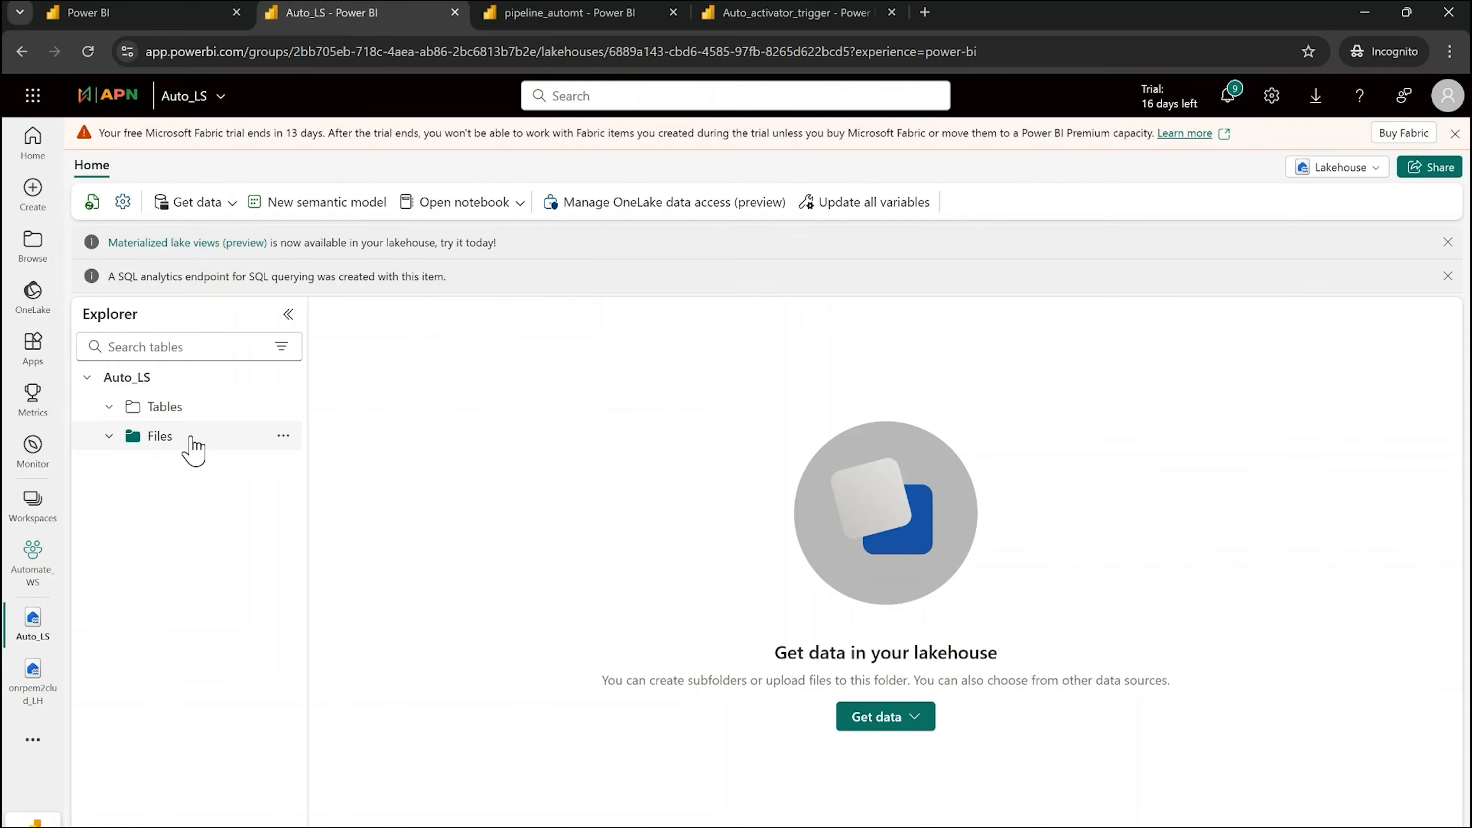
left_click(288, 439)
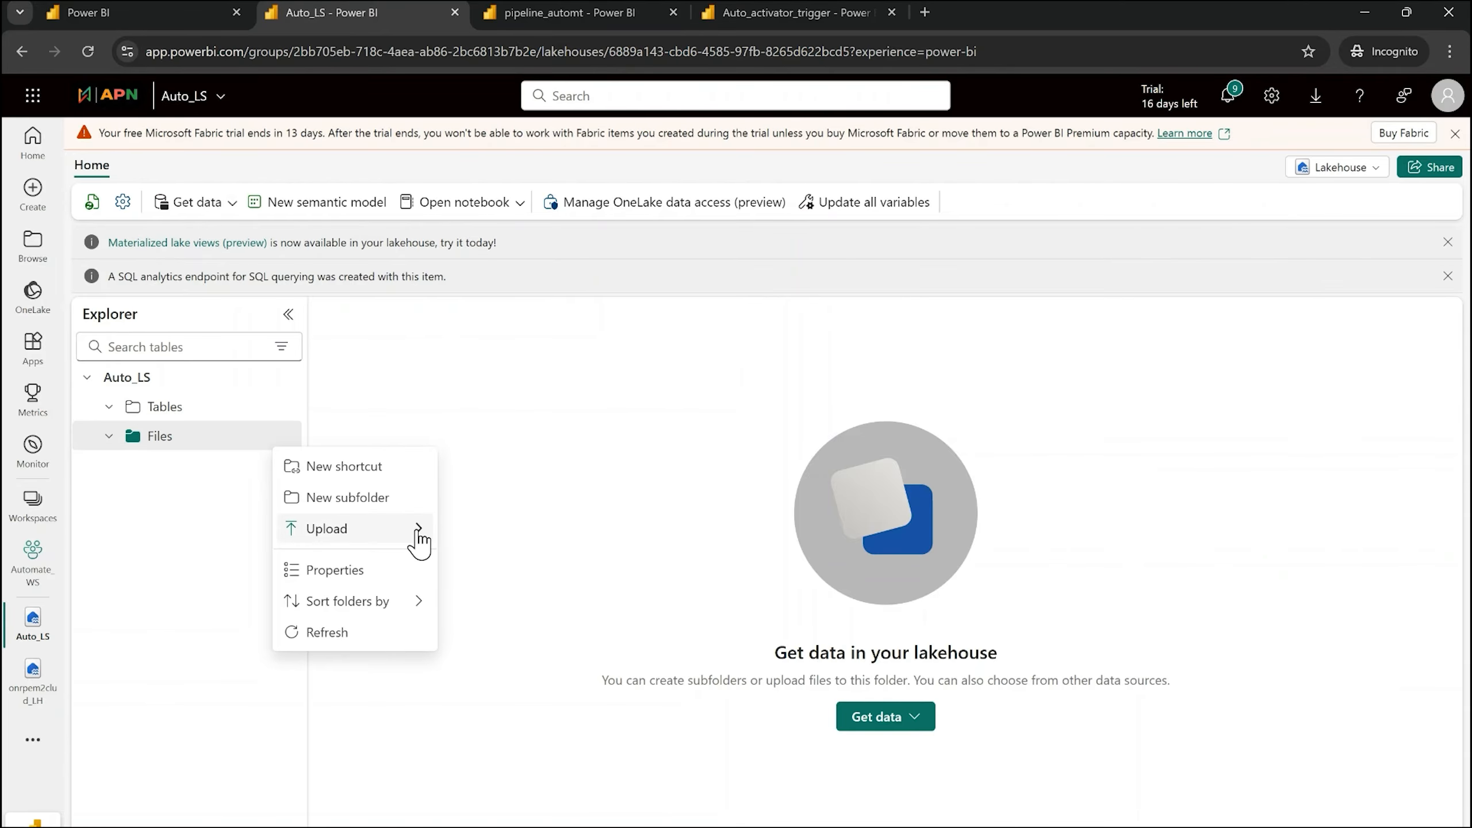
mouse_move(417, 536)
left_click(473, 537)
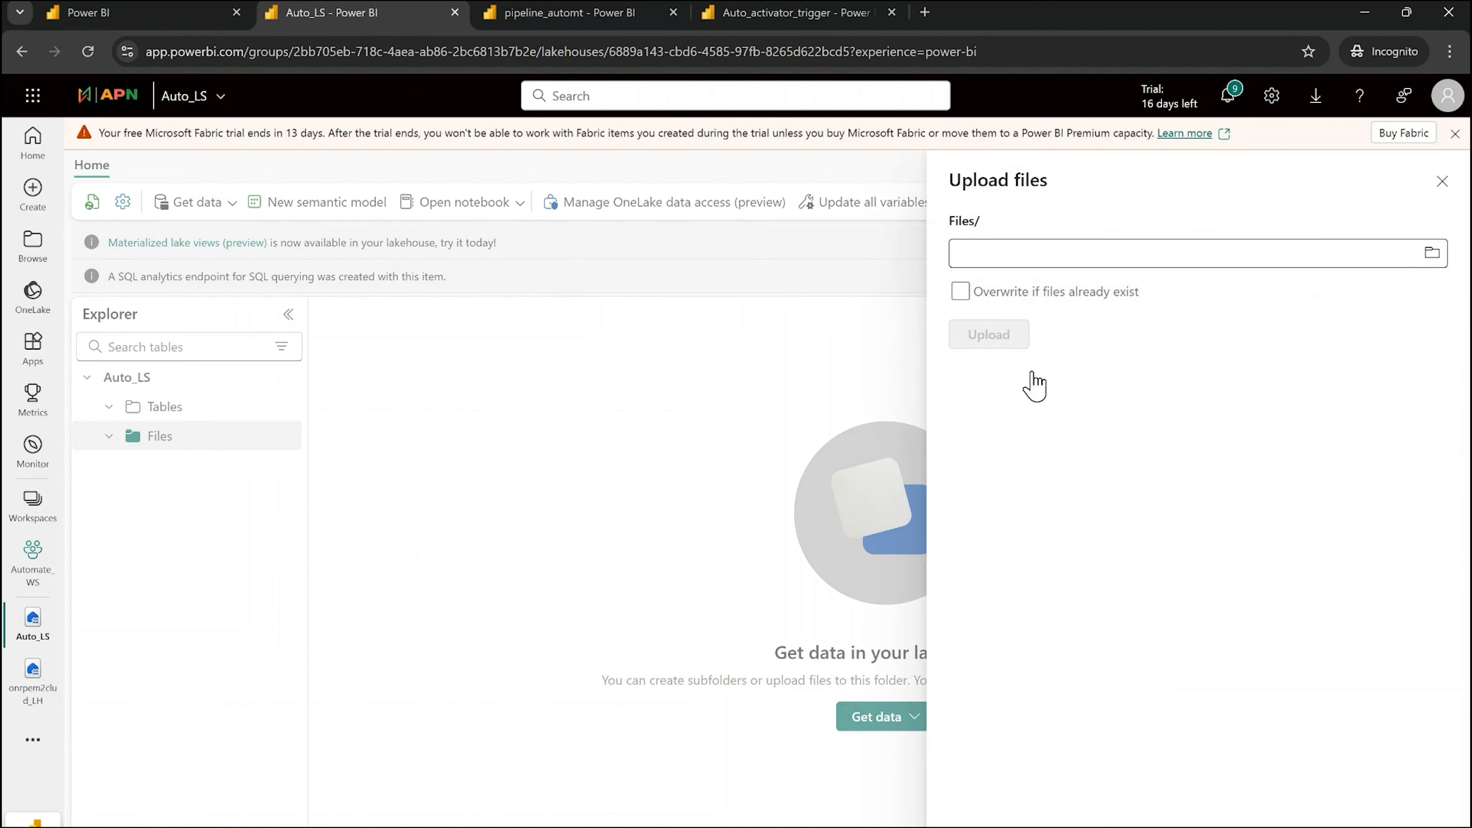
left_click(1431, 251)
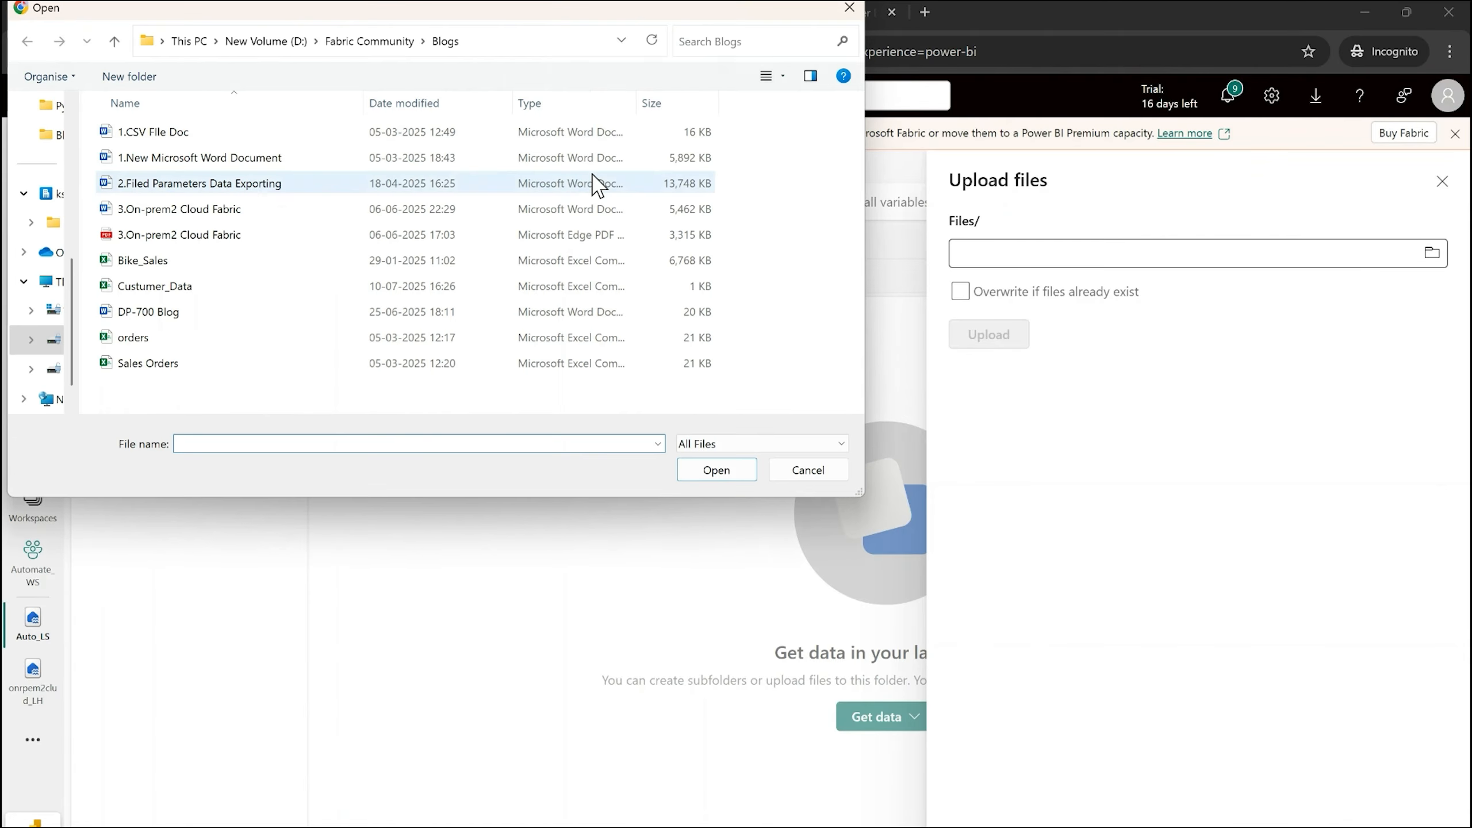
left_click(152, 342)
left_click(714, 470)
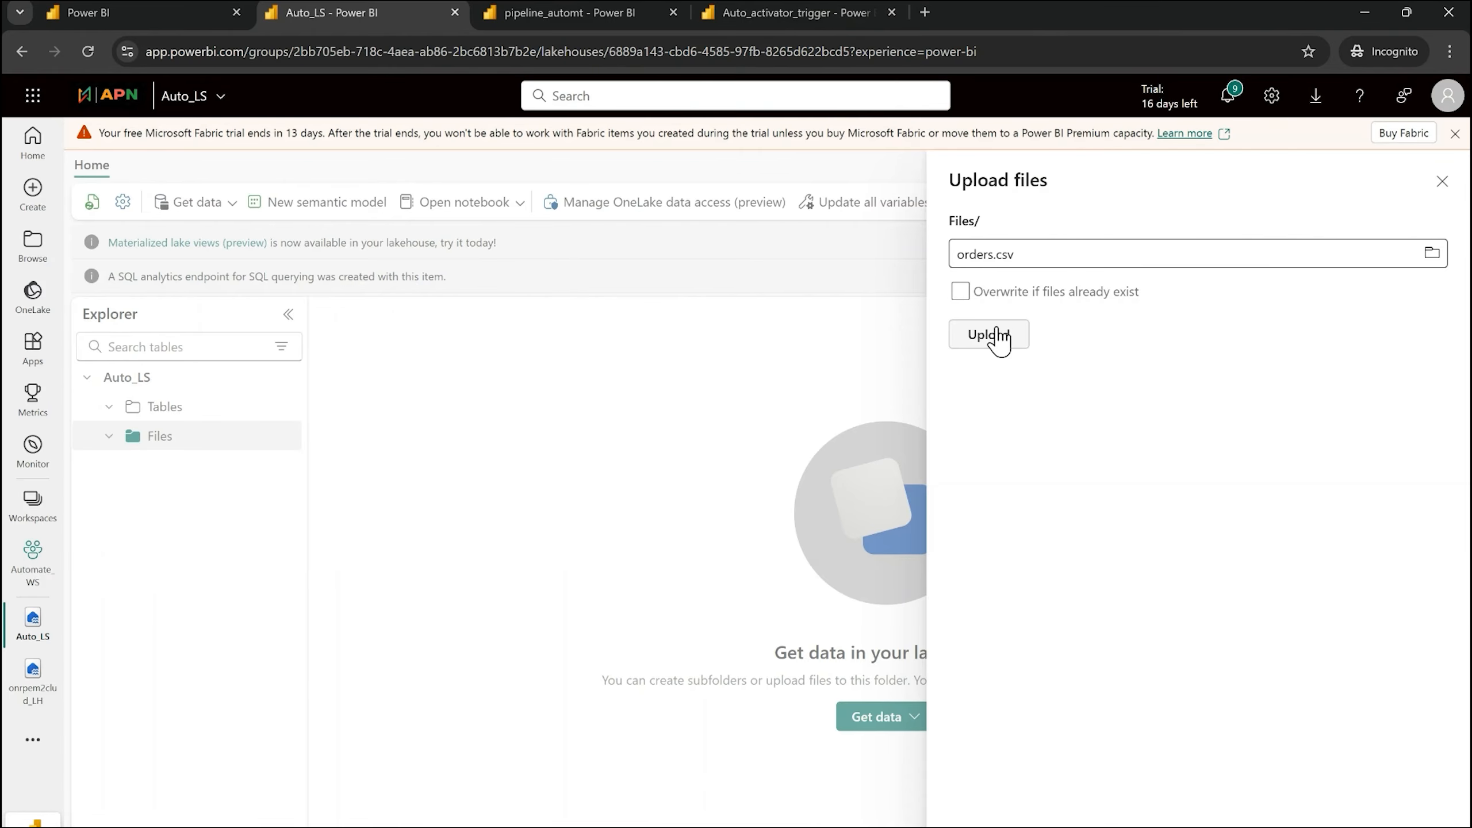
left_click(998, 341)
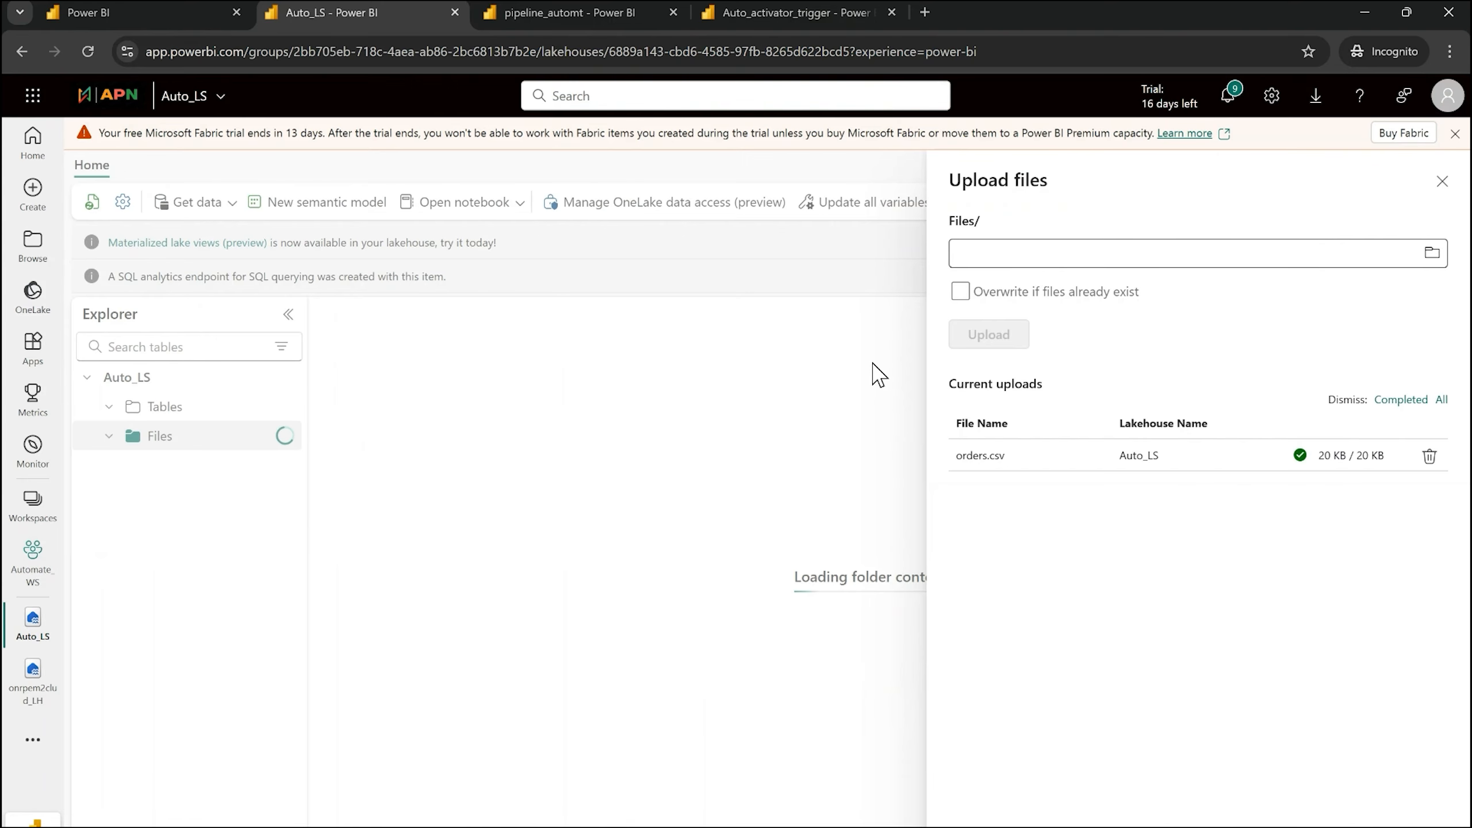
left_click(1443, 183)
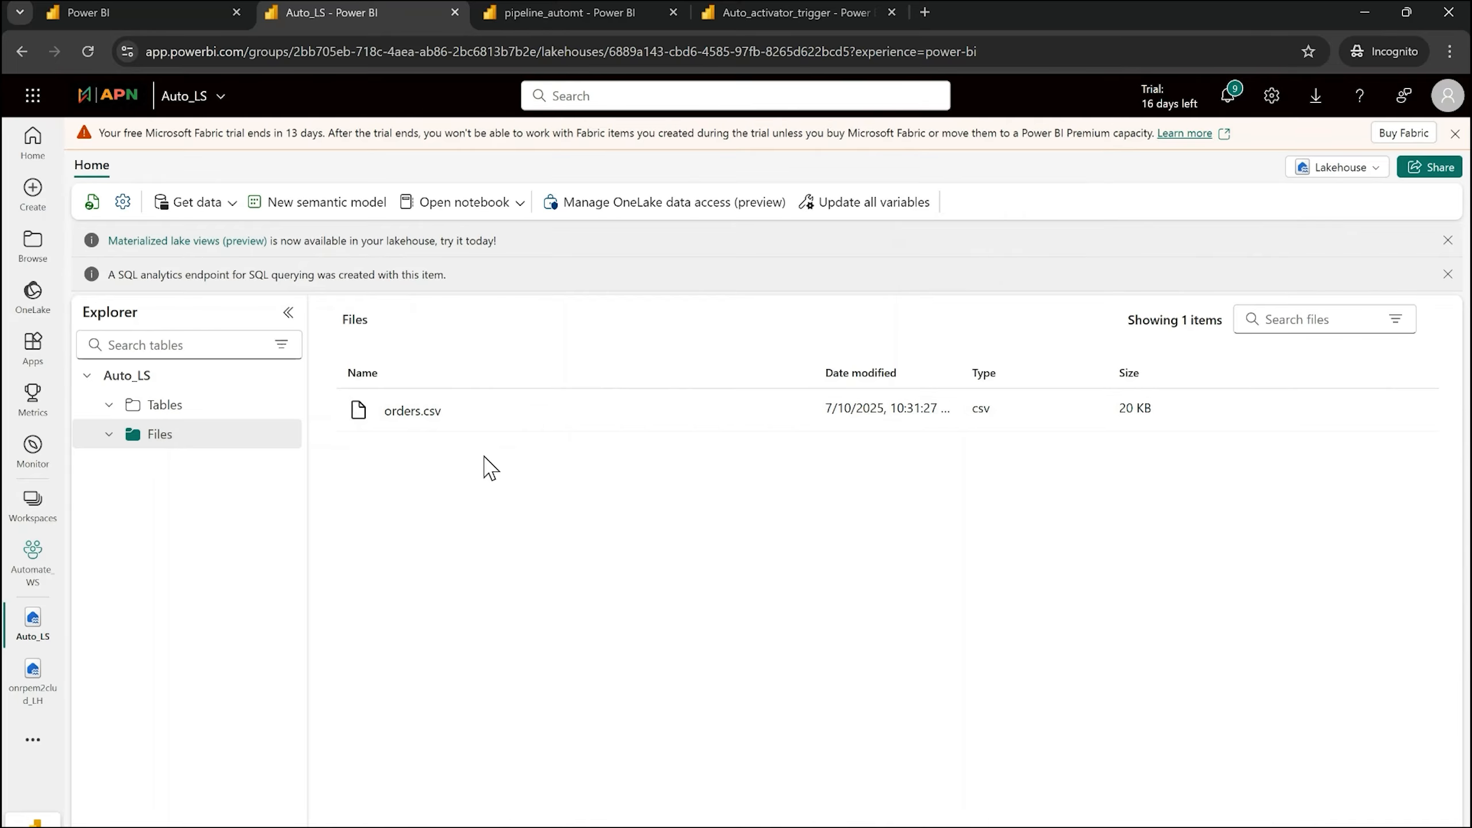
Reload Auto_activator_trigger and examine the Auto_LS alert's projected activations for the last 5 minutes
left_click(790, 11)
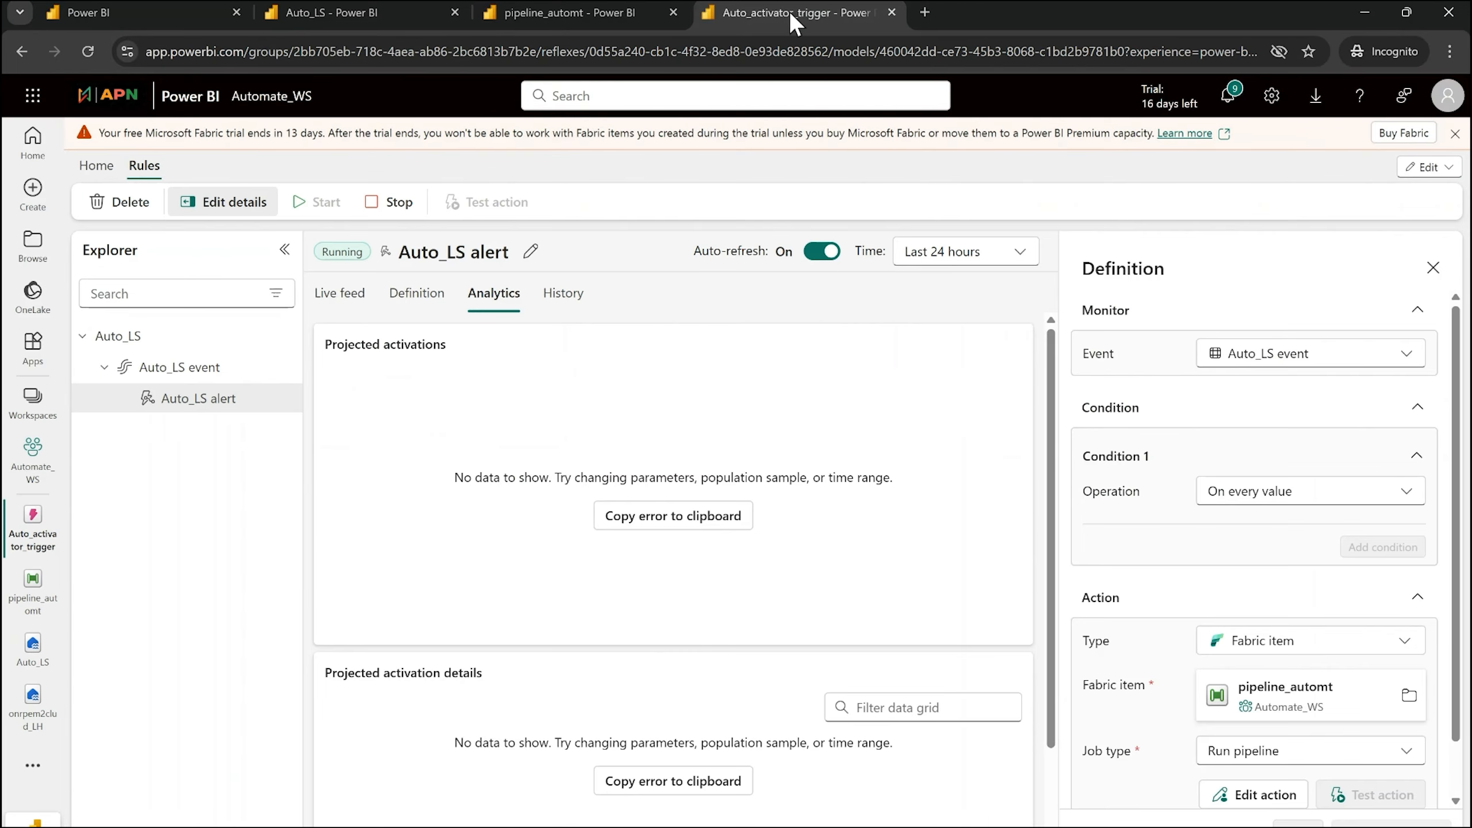
left_click(92, 51)
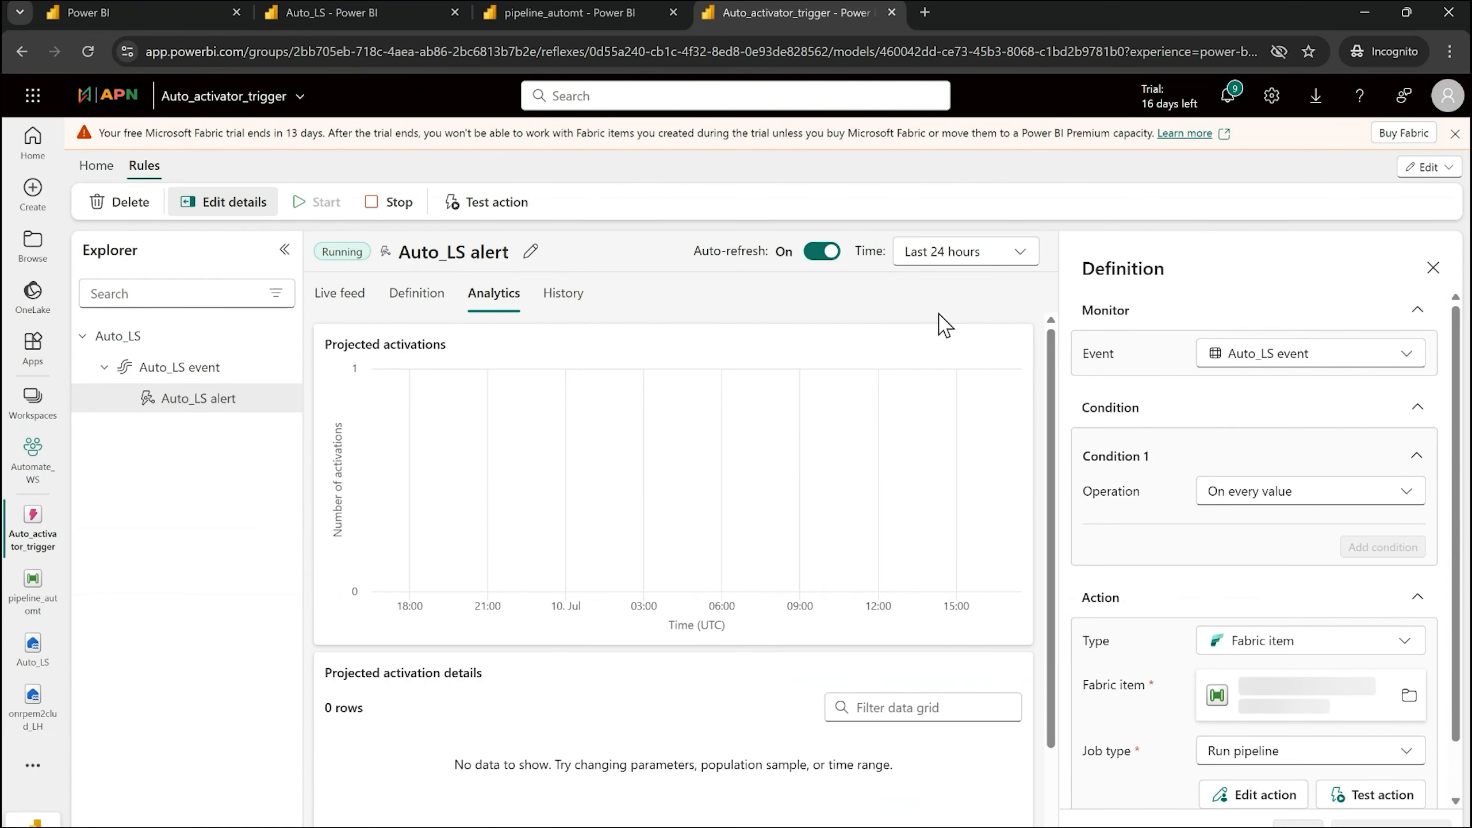
left_click(1021, 257)
scroll(973, 376, "up", 5)
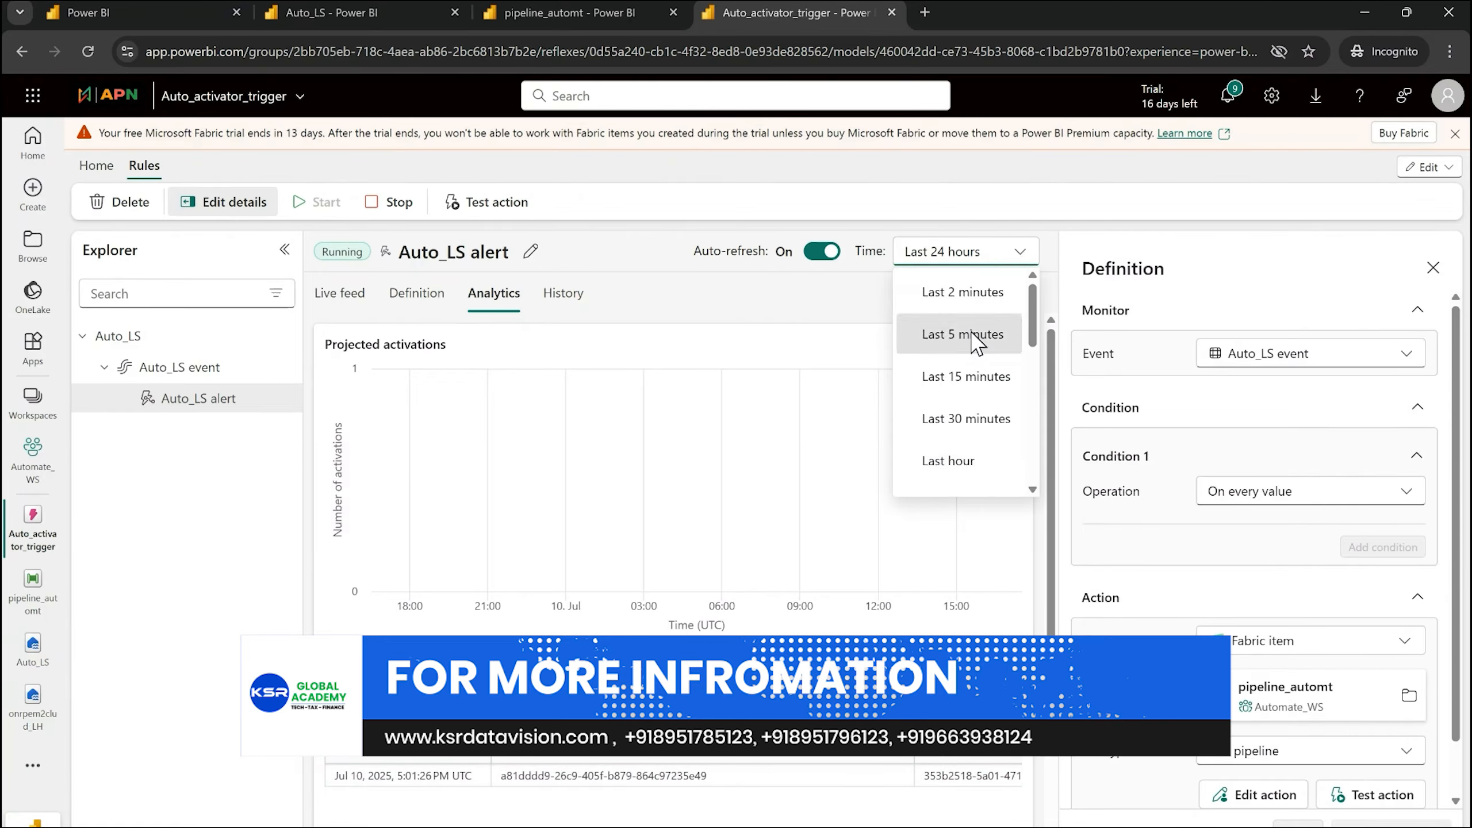
left_click(978, 343)
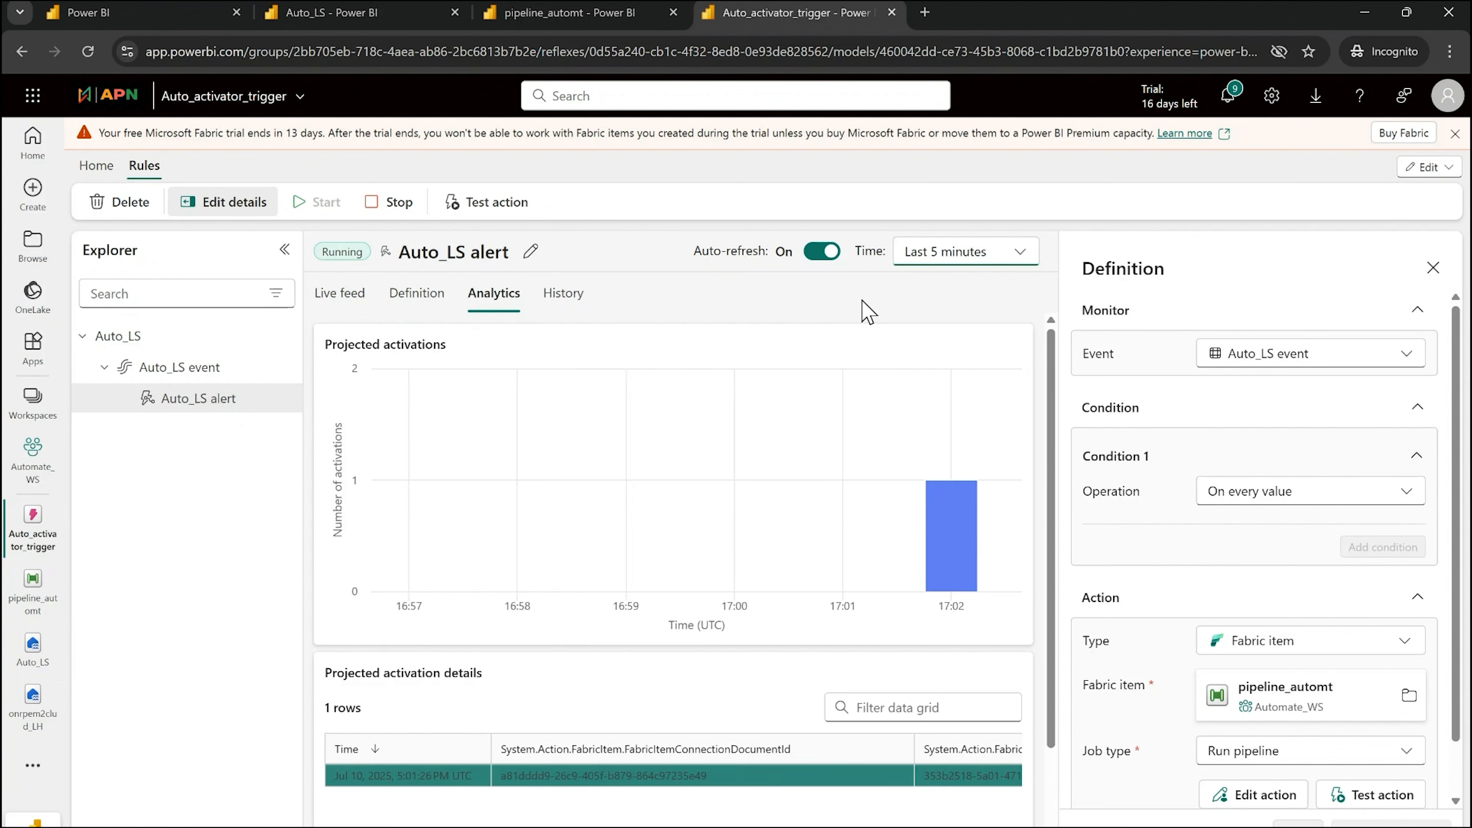
mouse_move(951, 528)
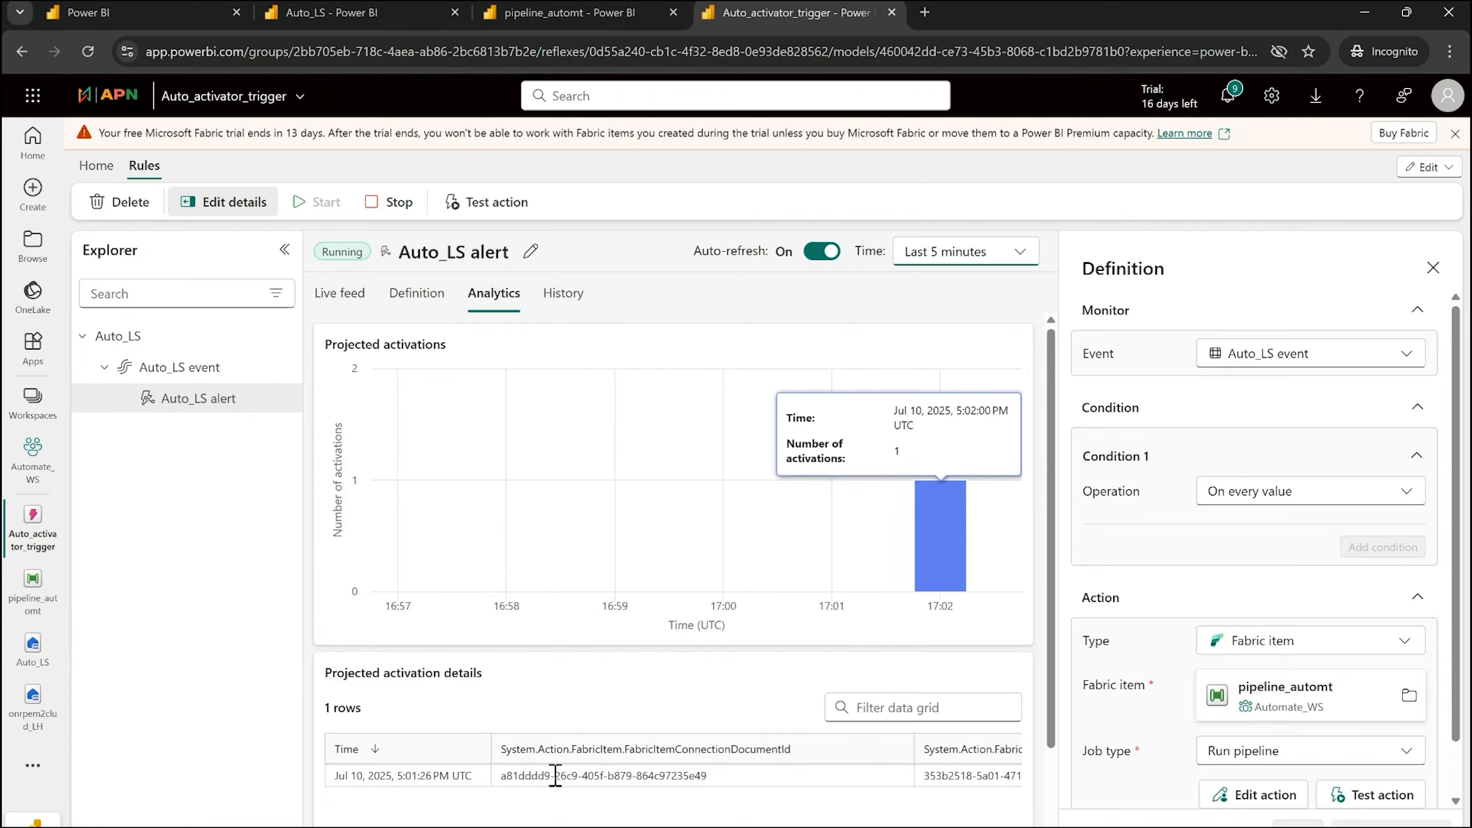
left_click(924, 551)
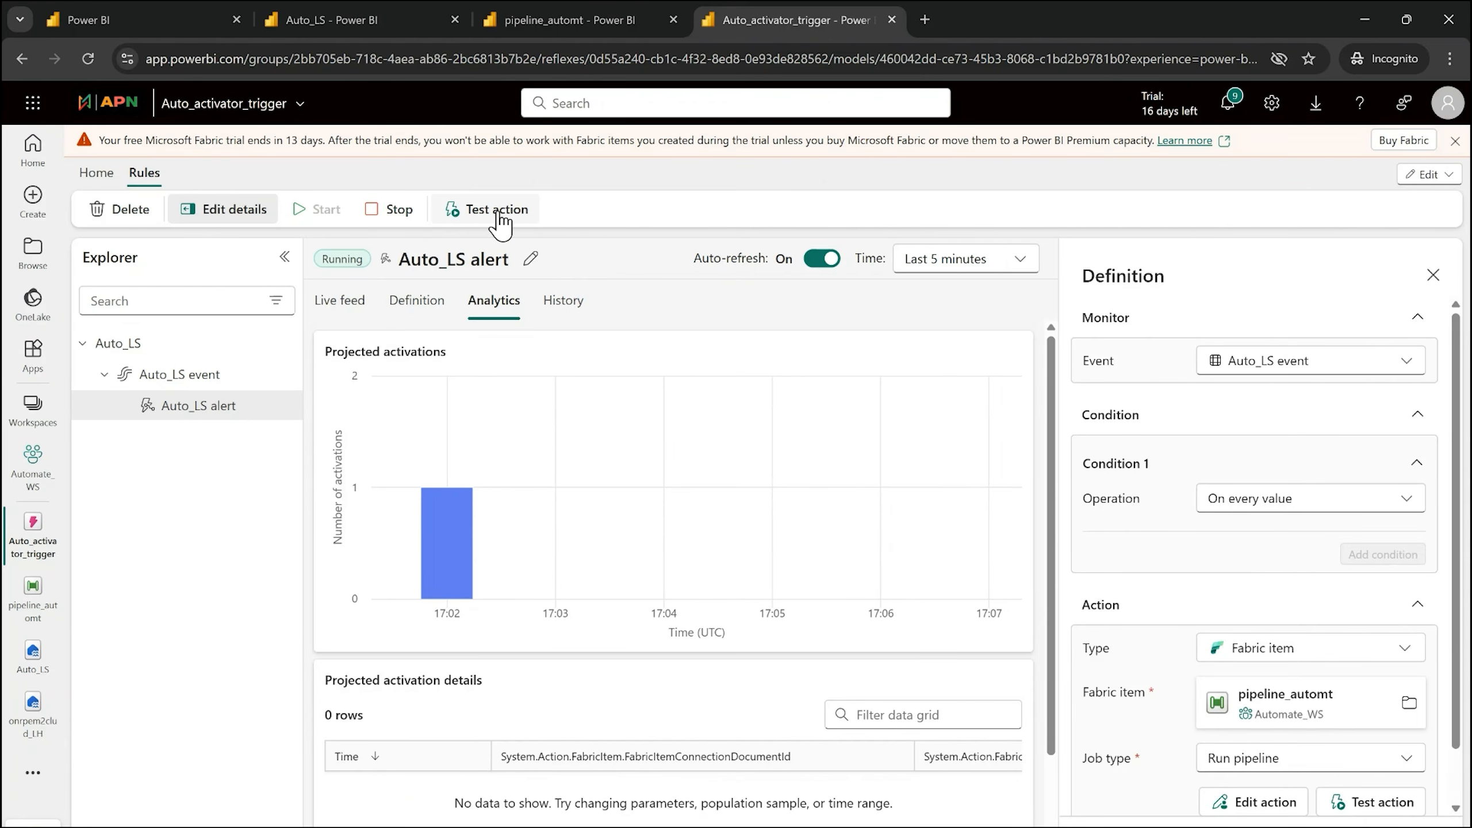
Send a test action for the Auto_LS alert and set the analytics time range to the last 15 minutes
left_click(498, 216)
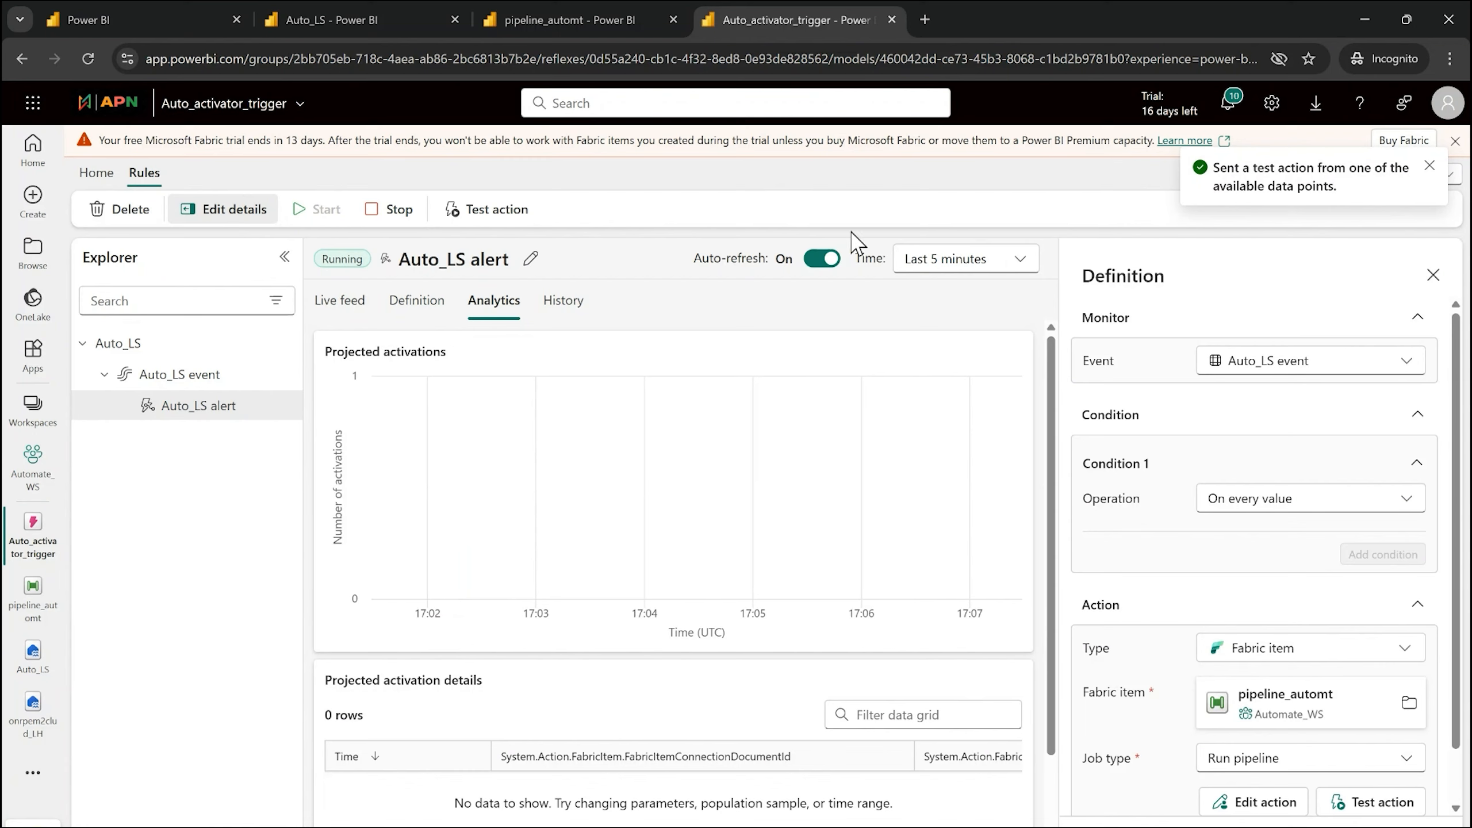
left_click(1015, 261)
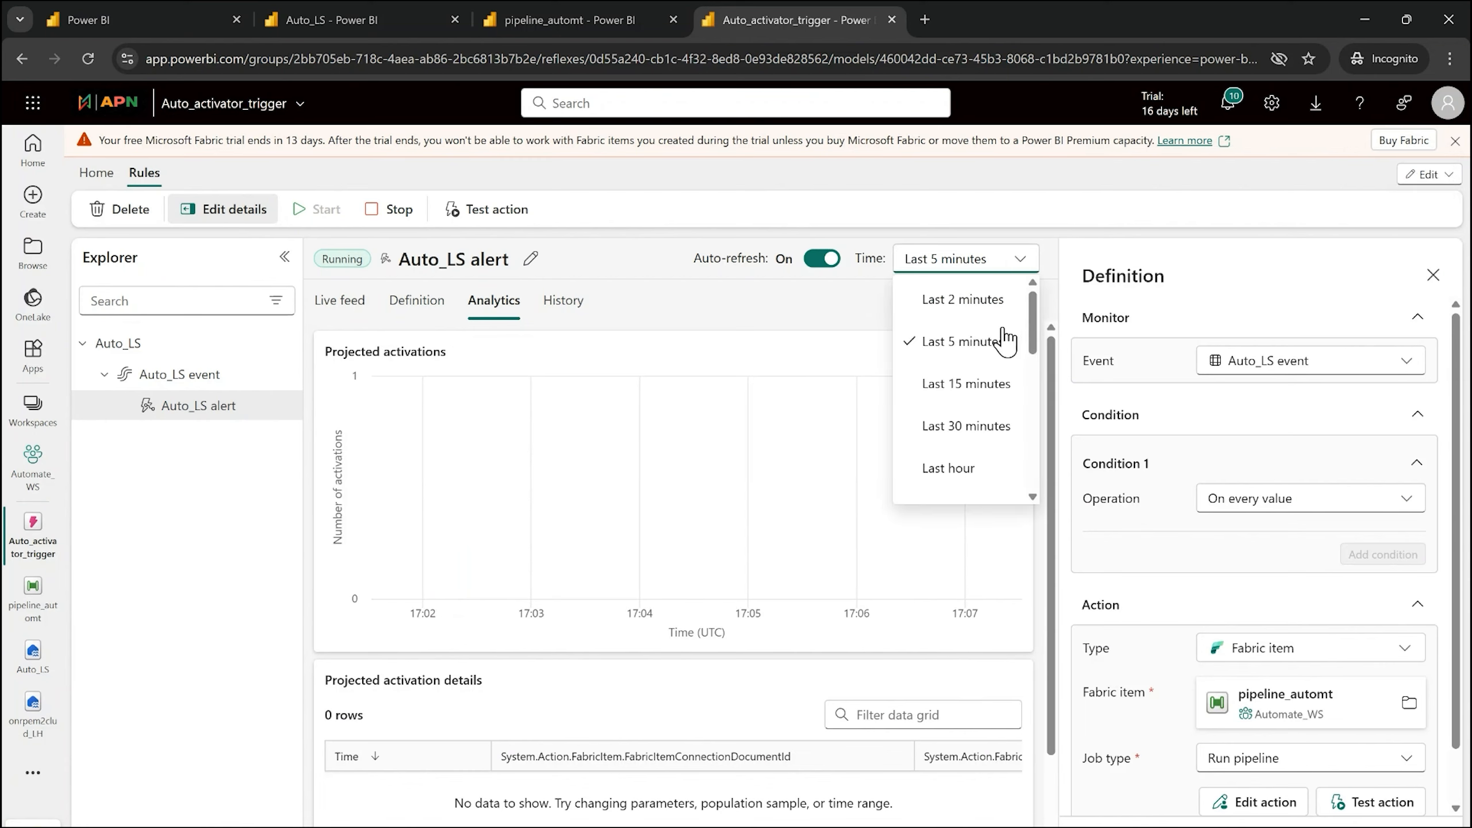
left_click(992, 386)
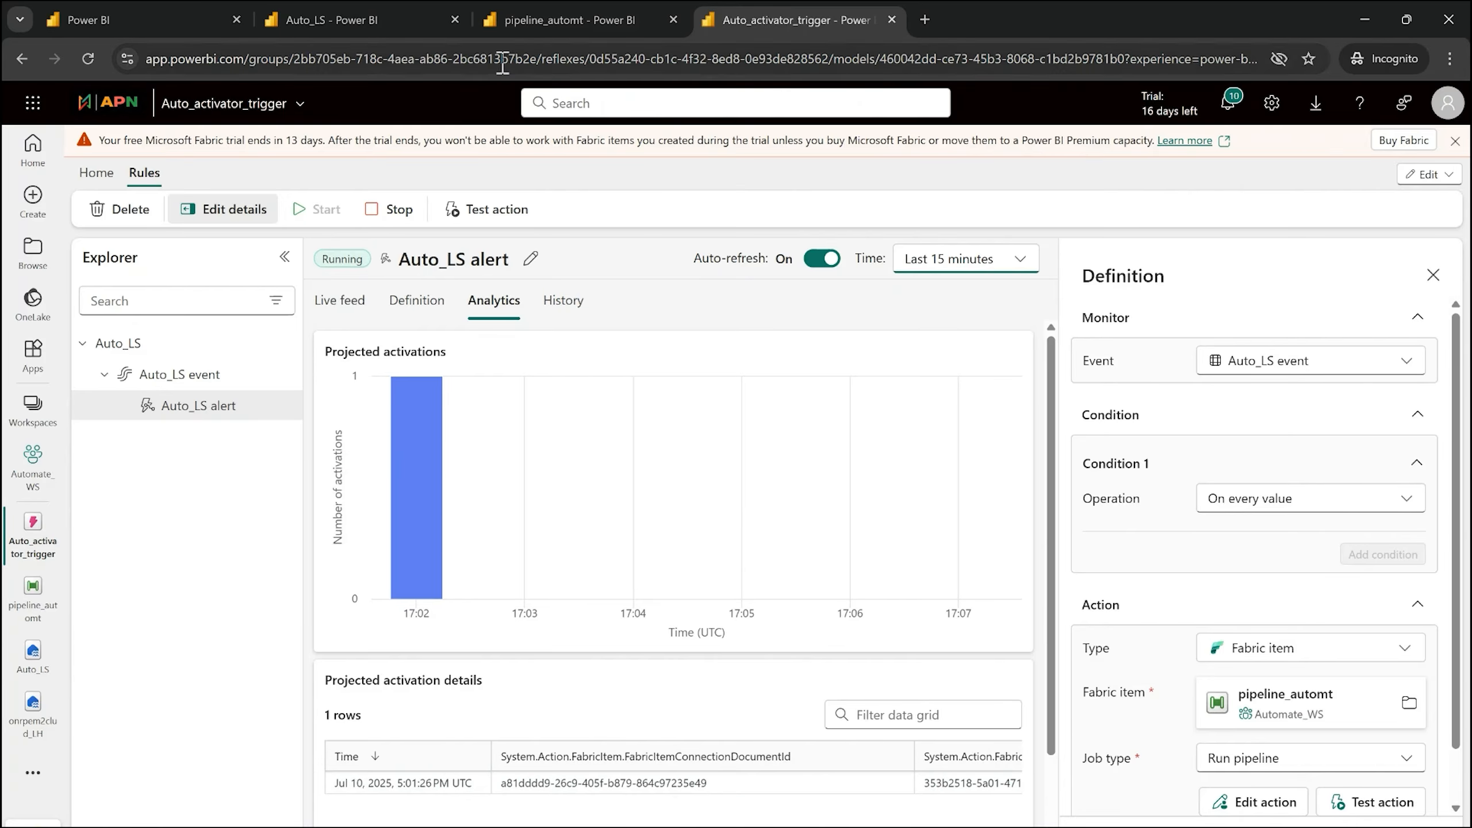
Check the start times and statuses of the recent runs in pipeline_automt's run history
left_click(546, 24)
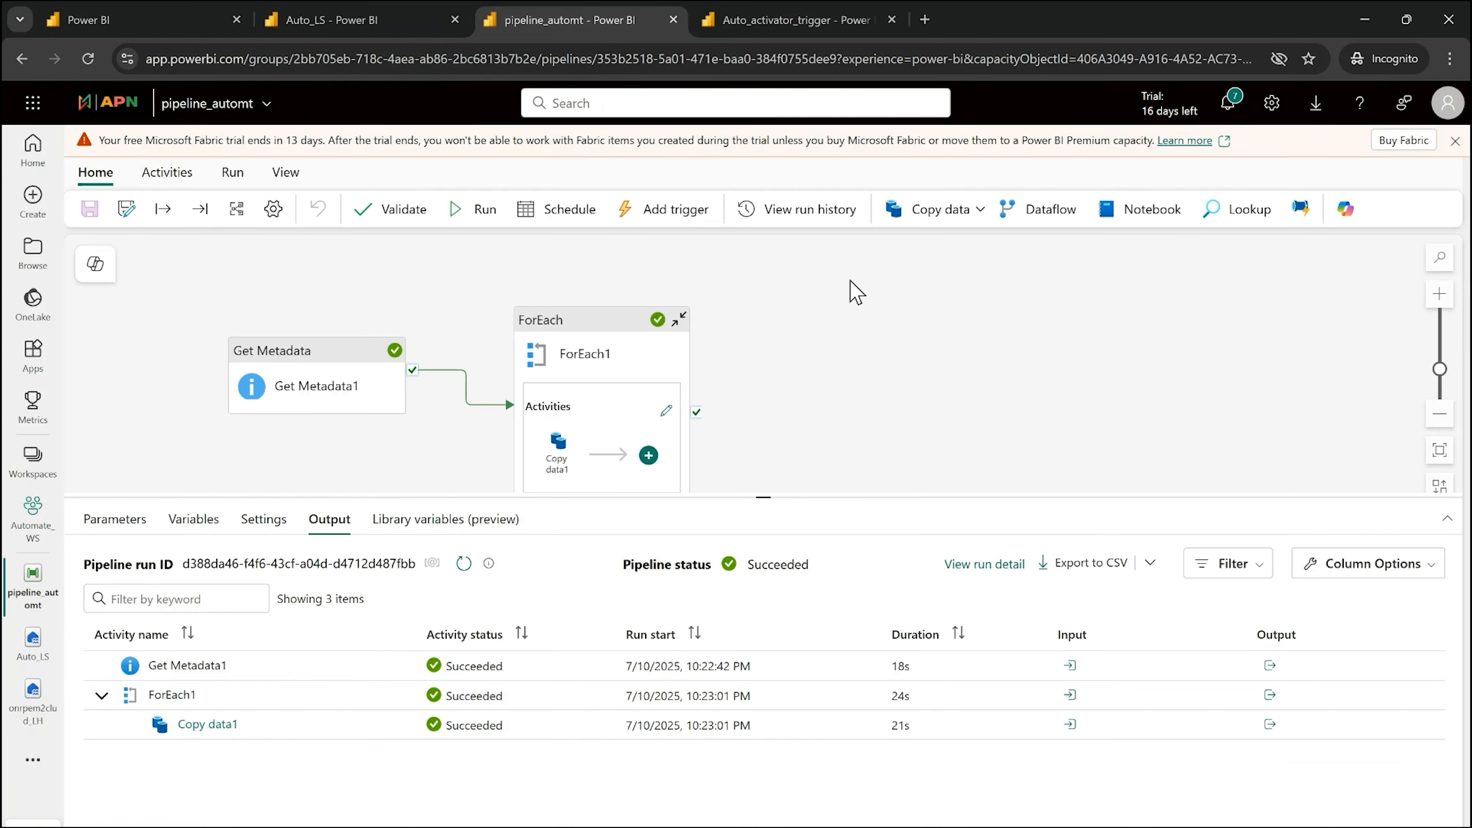
left_click(811, 226)
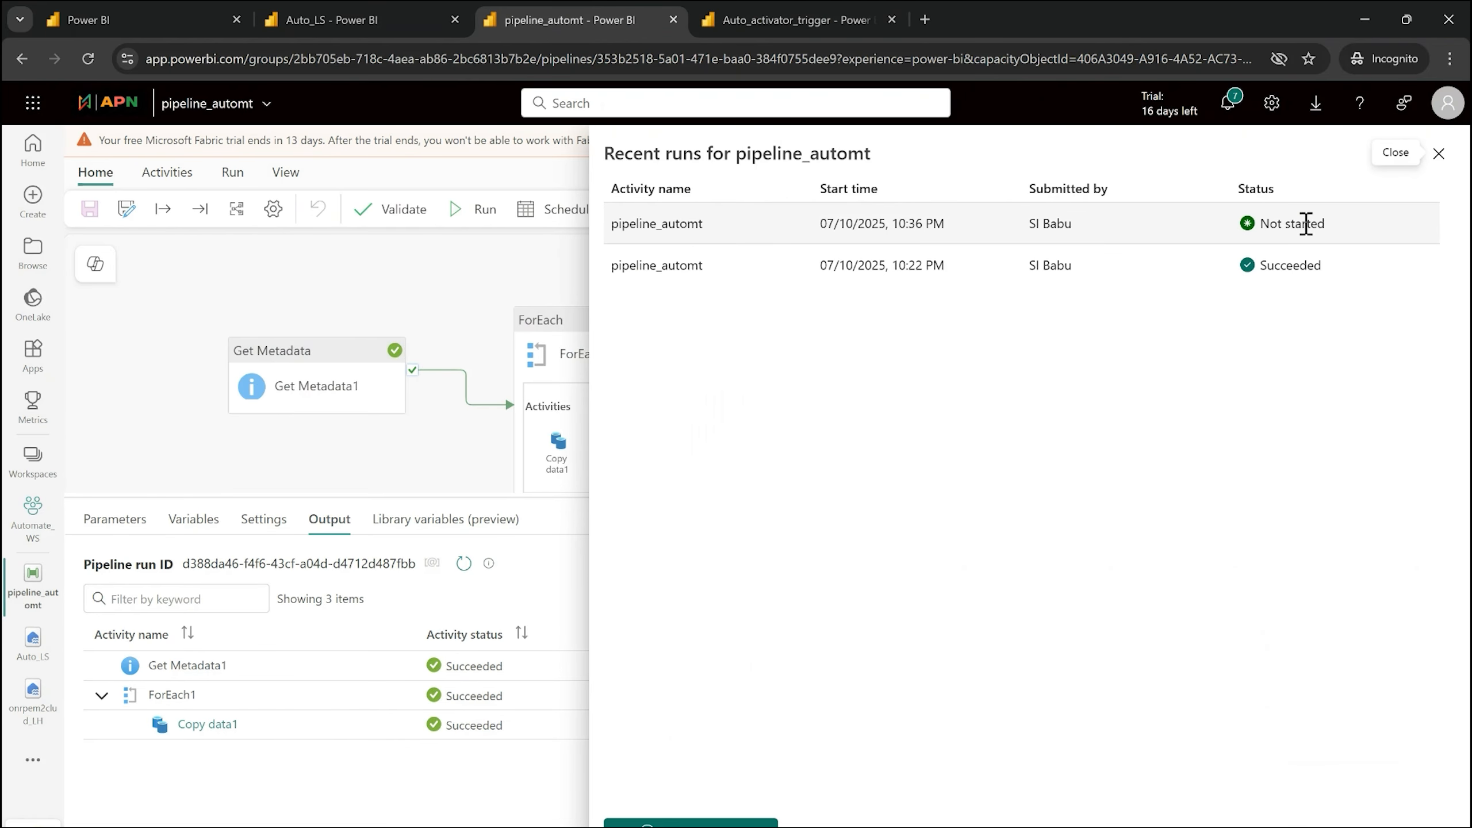
left_click(1438, 164)
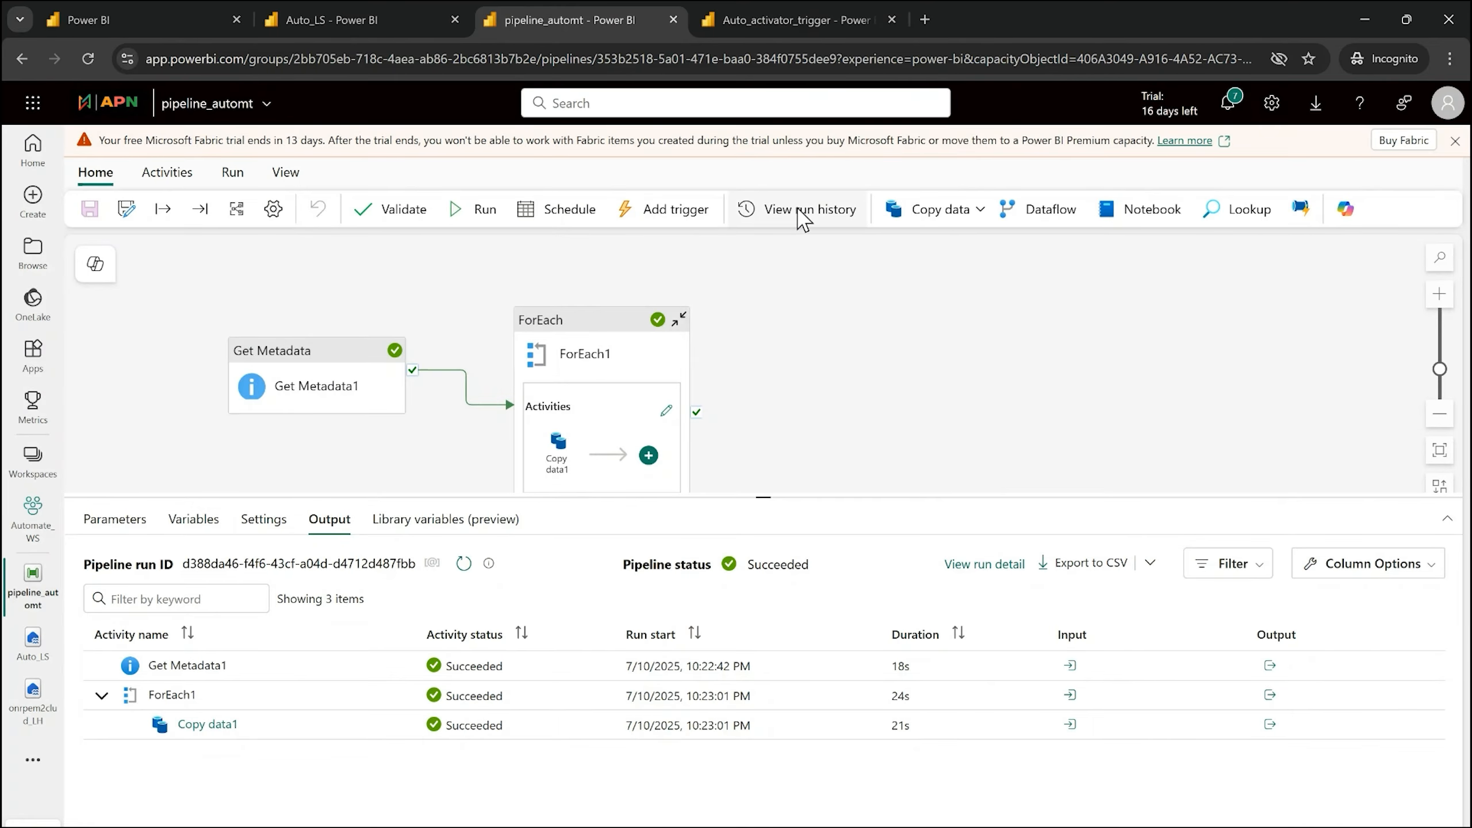
Refresh the Monitor activity list and open the run details of the newest pipeline_automt run
left_click(123, 17)
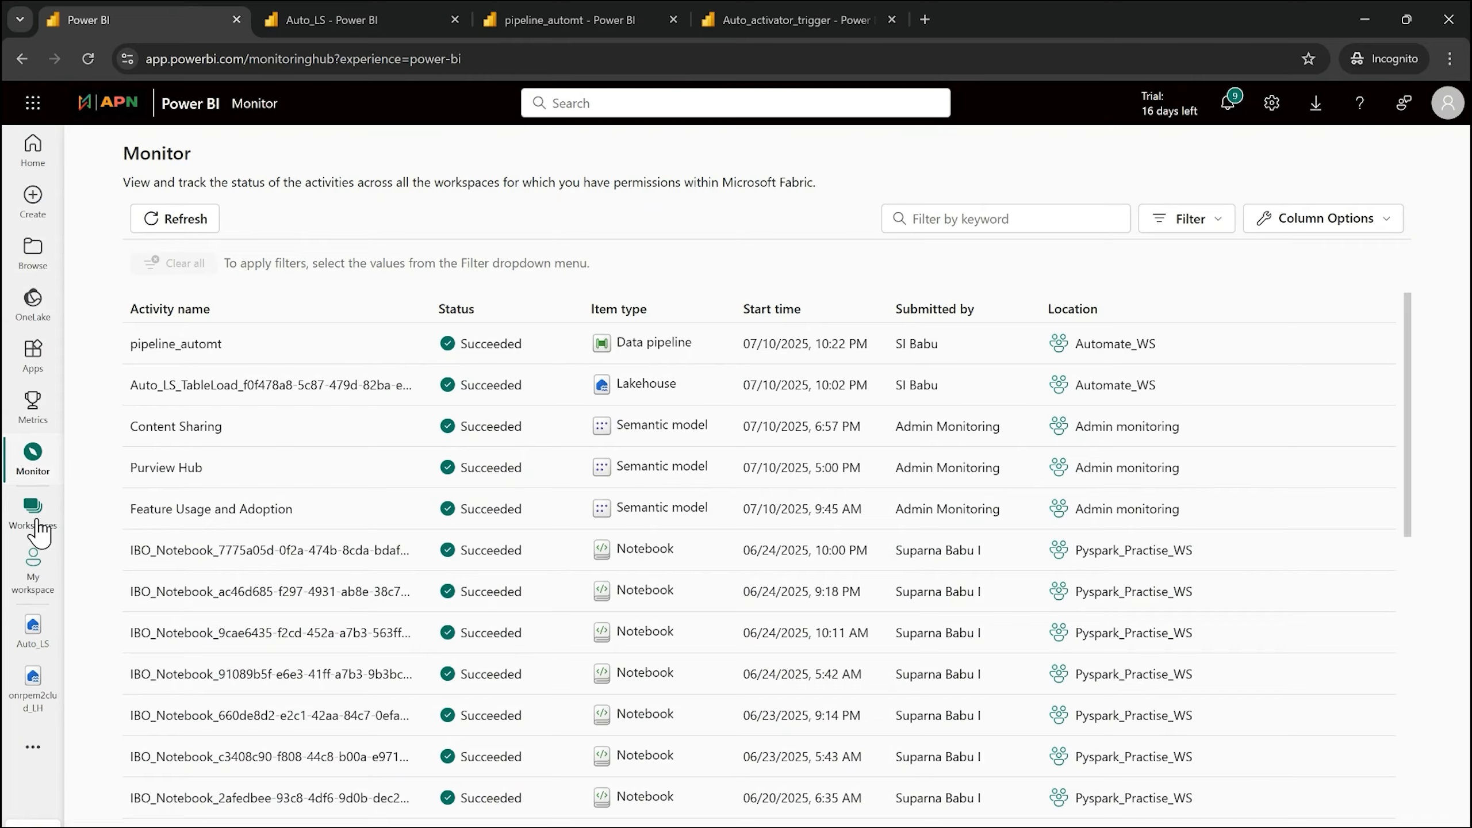
left_click(191, 220)
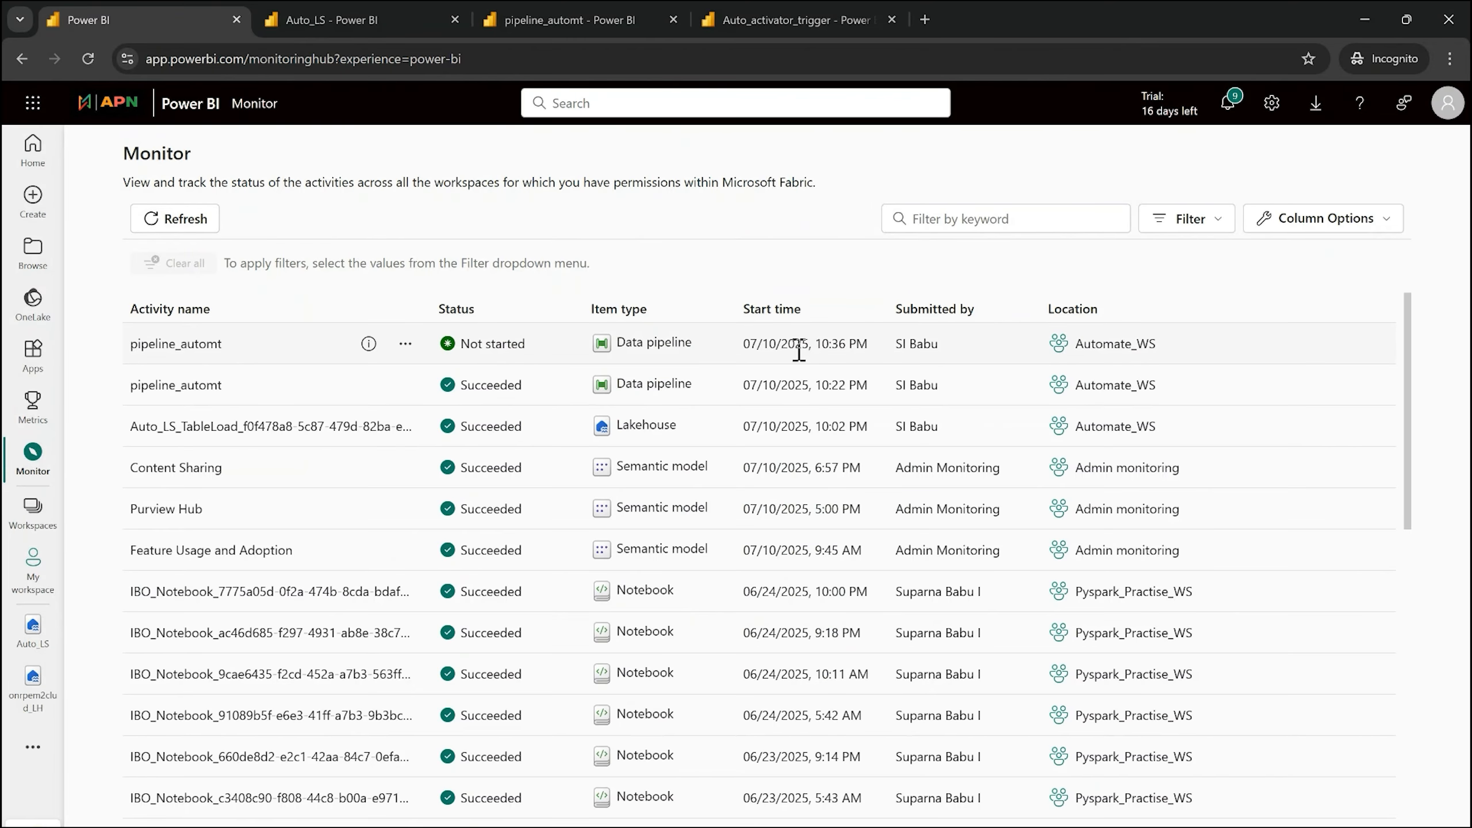
left_click(191, 351)
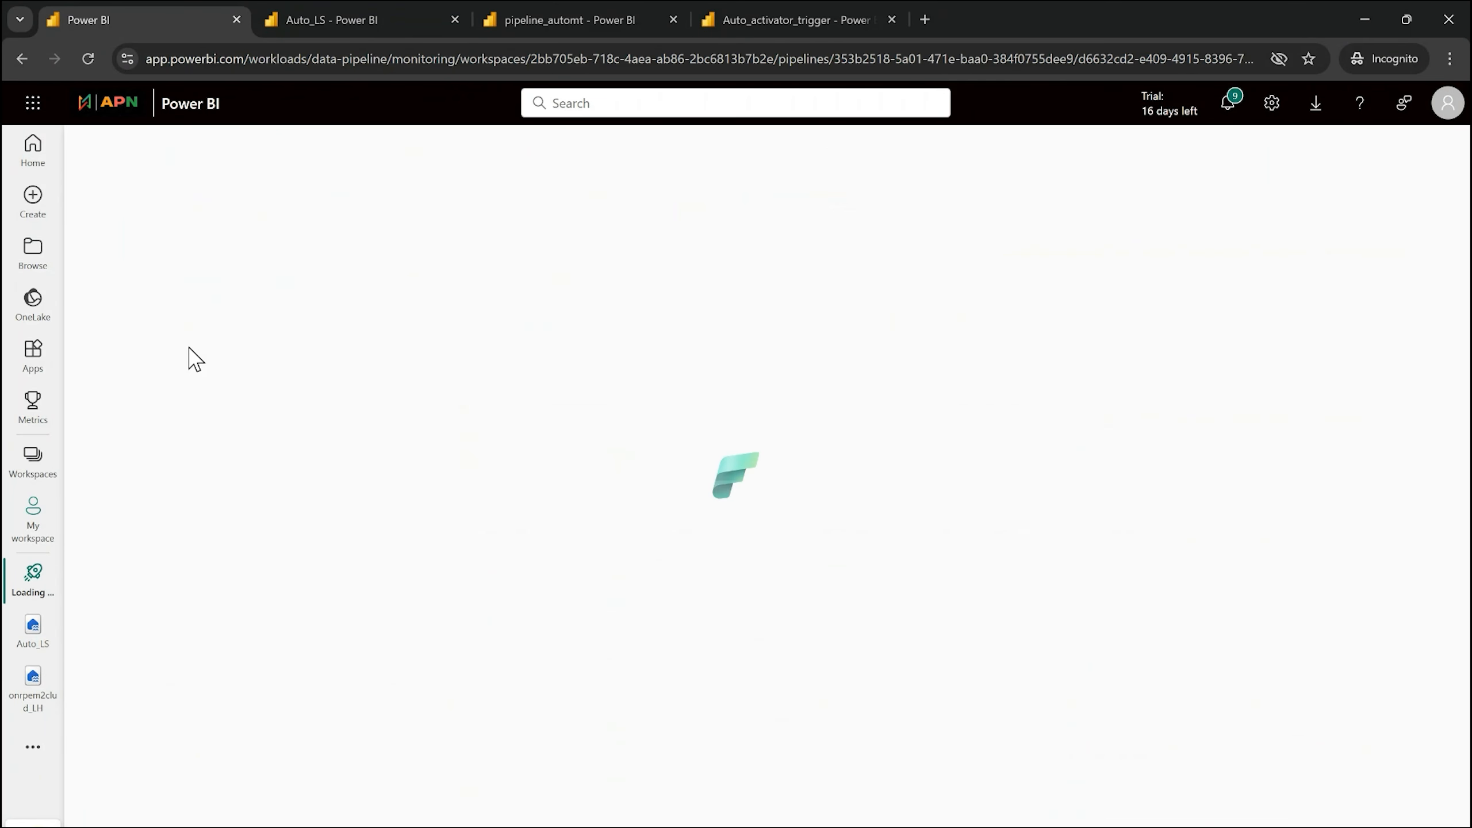
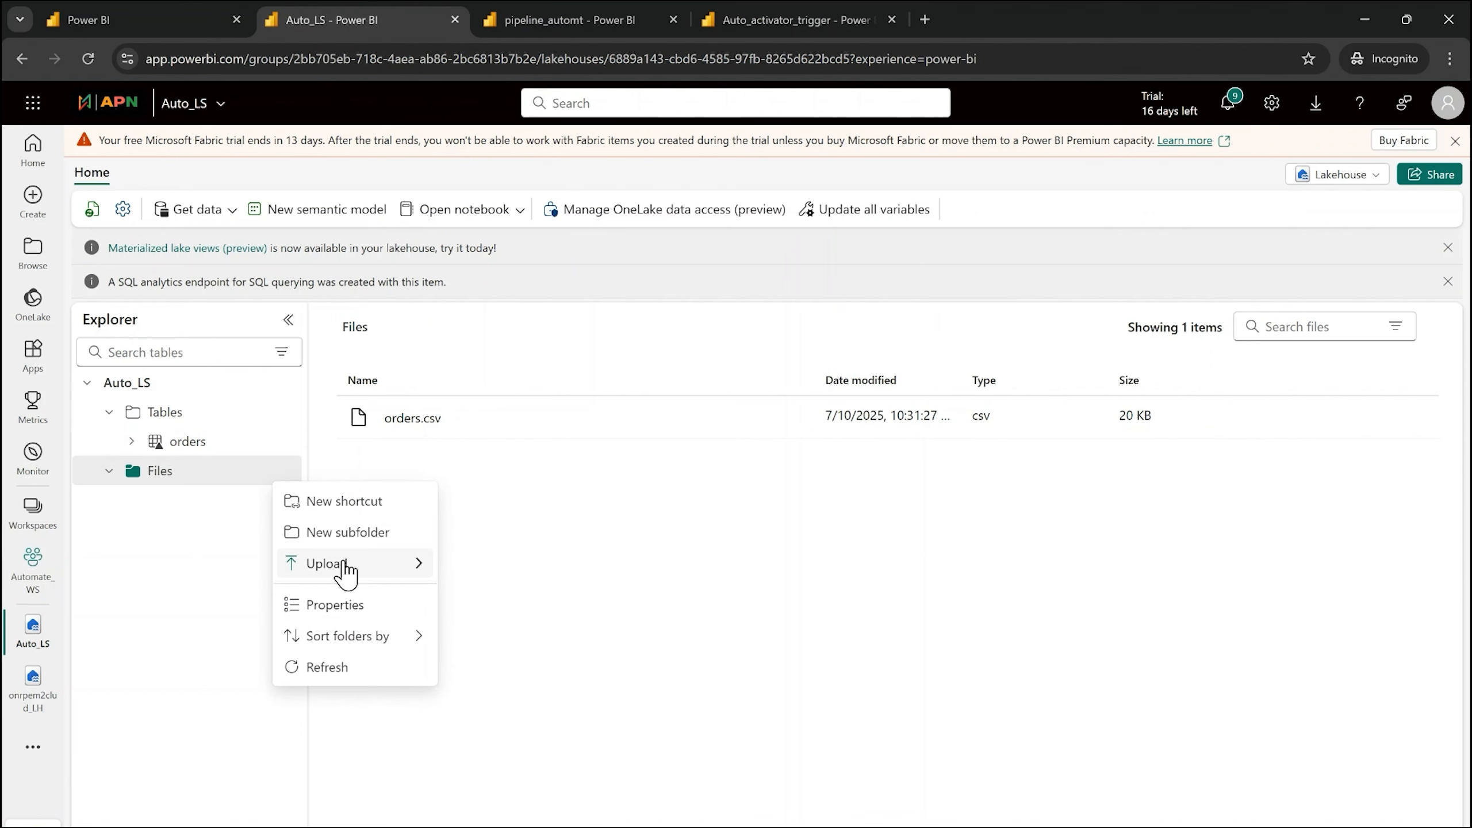
Upload Custumer_Data.csv from the local Blogs folder to the Files folder of the Auto_LS lakehouse
mouse_move(399, 574)
left_click(513, 579)
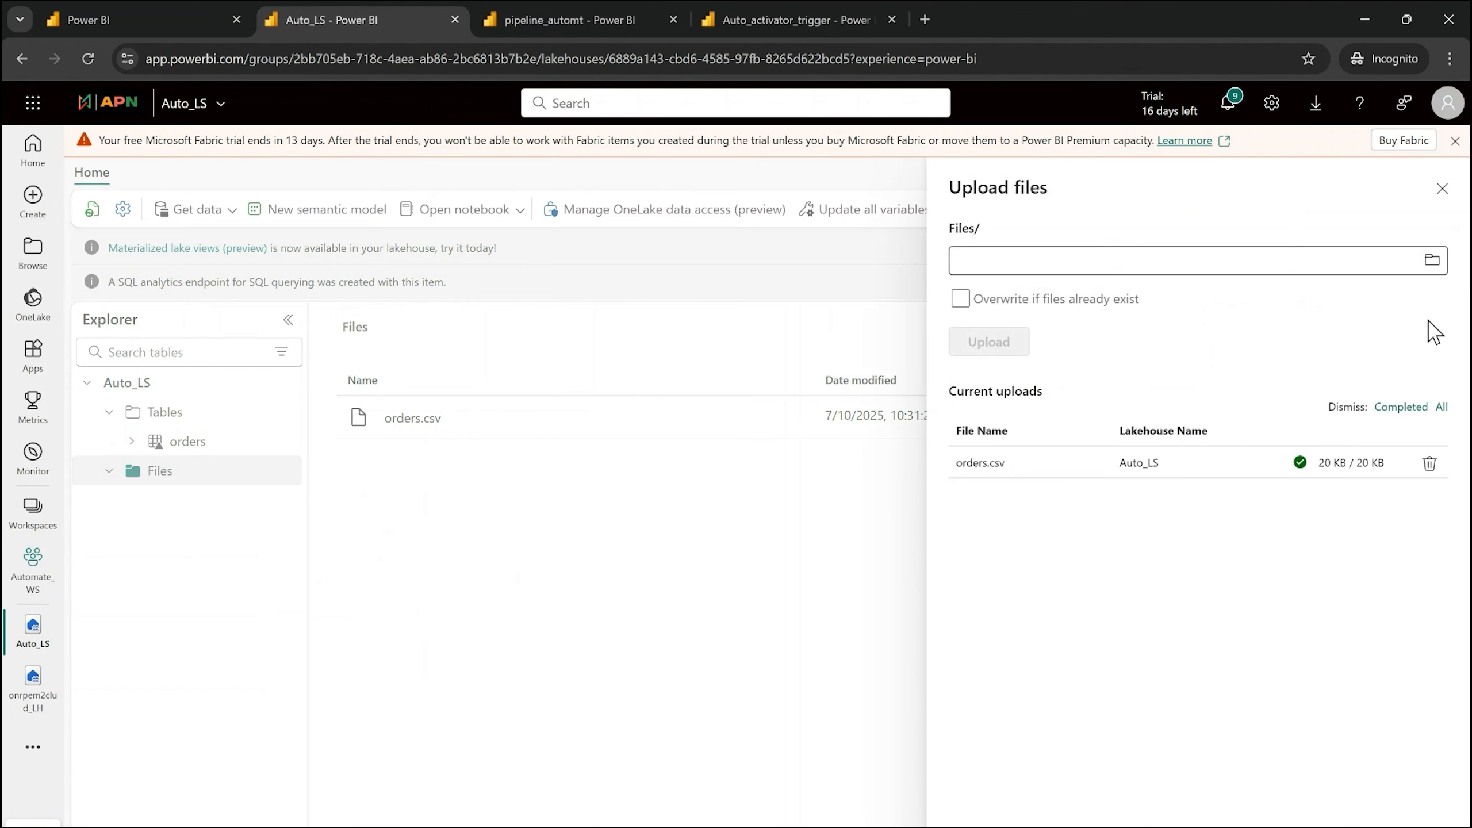
left_click(1433, 261)
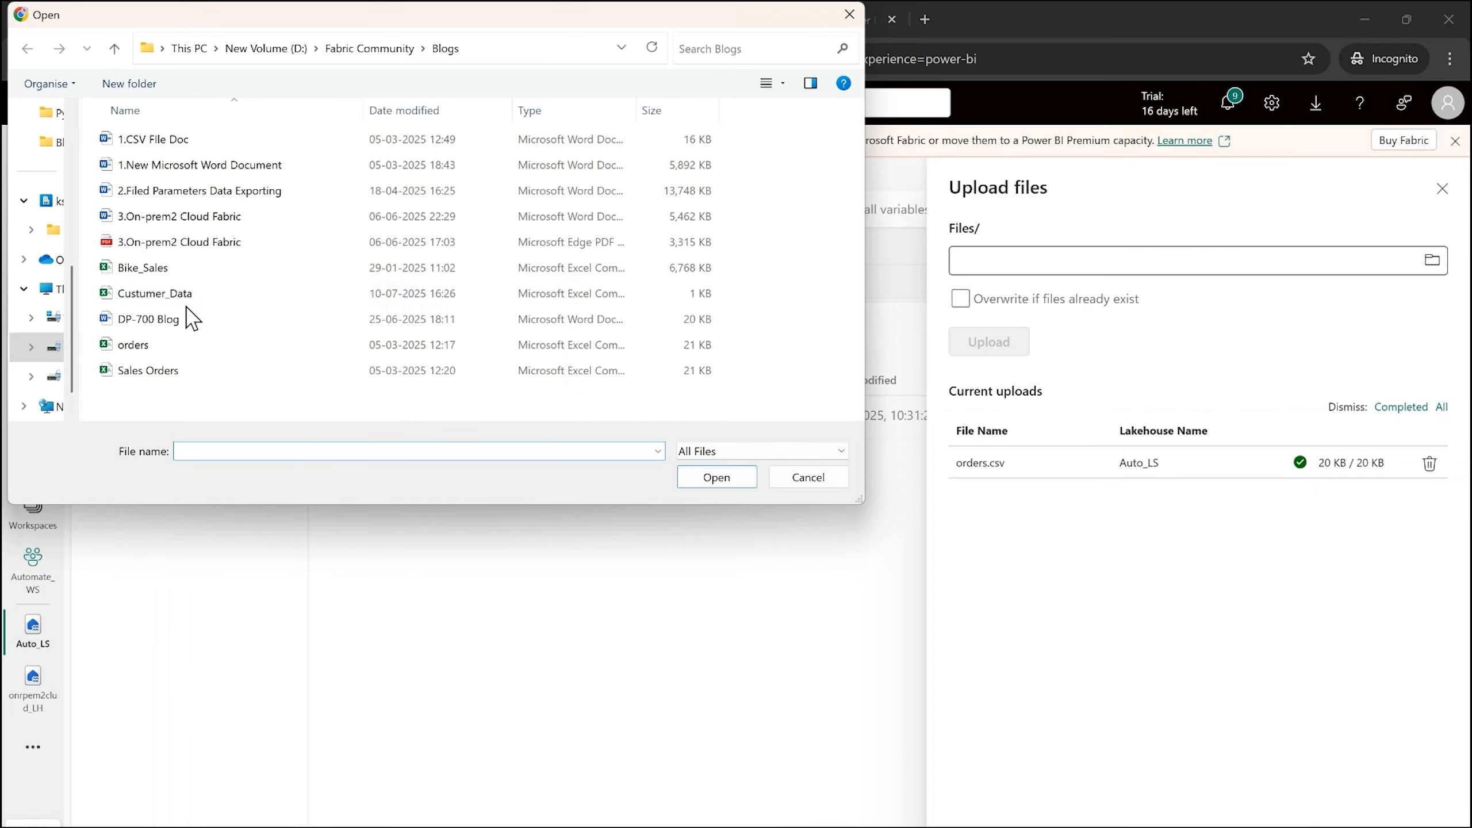
left_click(177, 293)
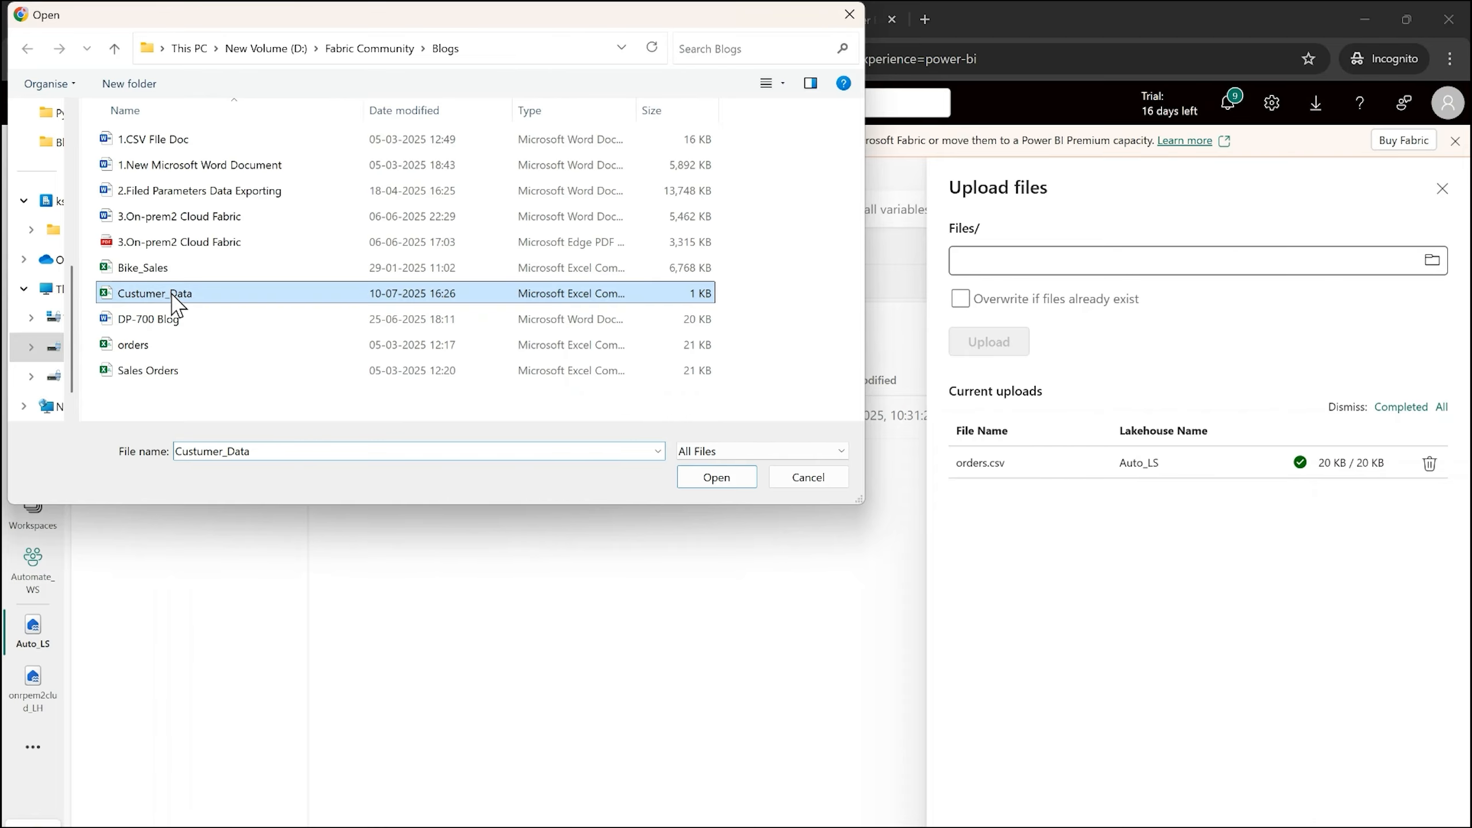
left_click(708, 481)
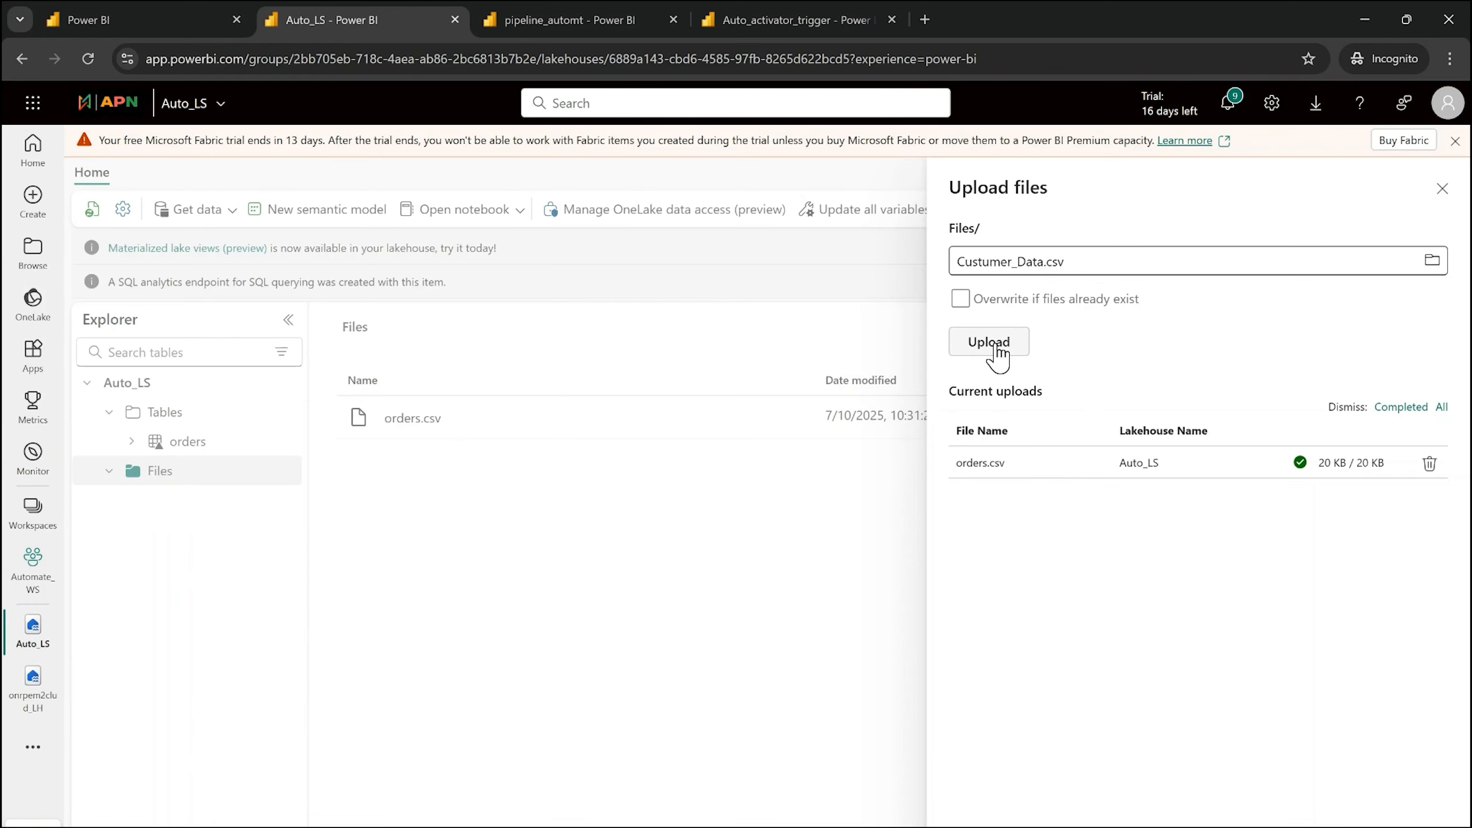
left_click(993, 344)
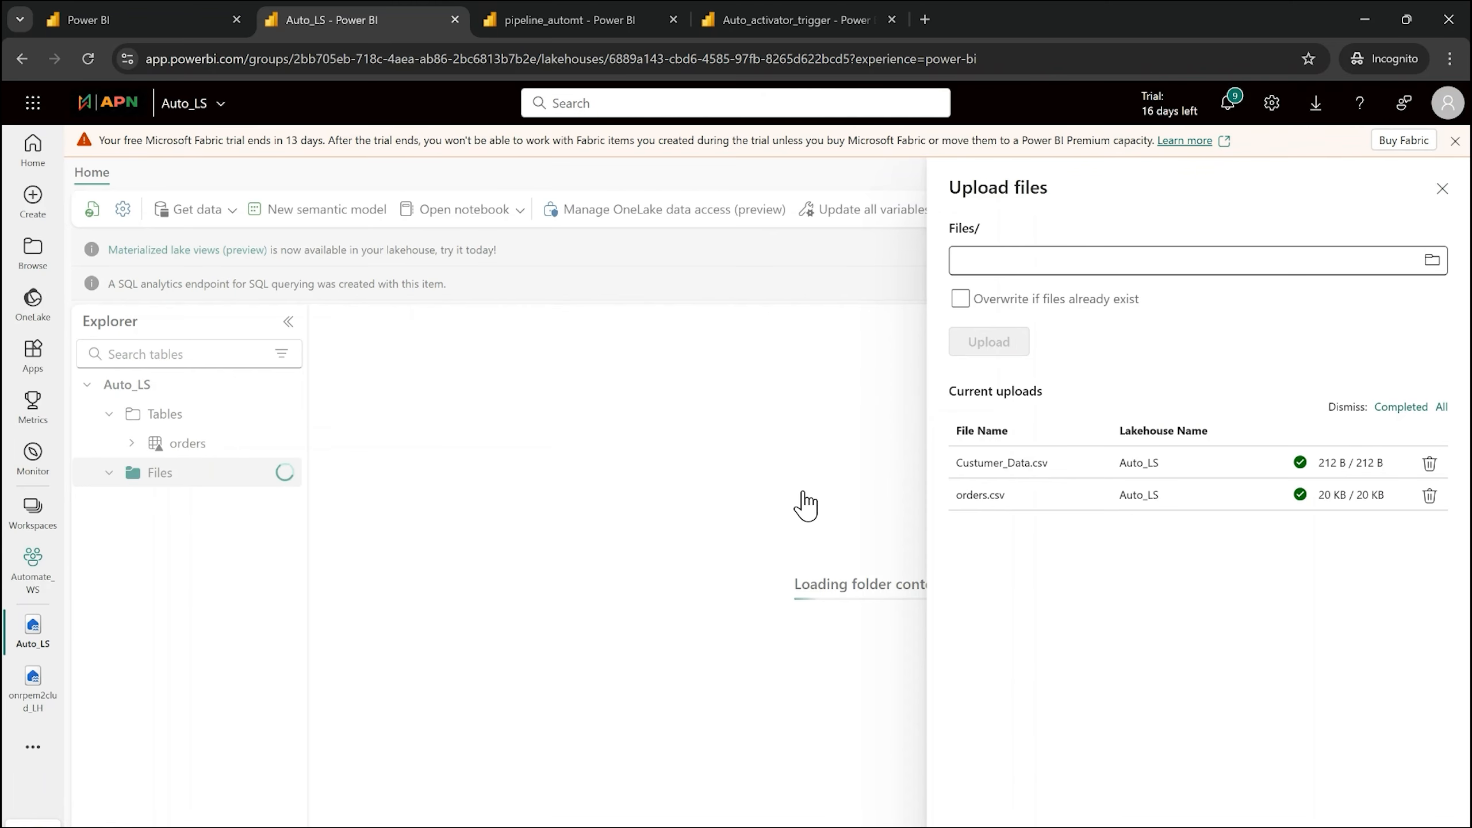
left_click(1442, 189)
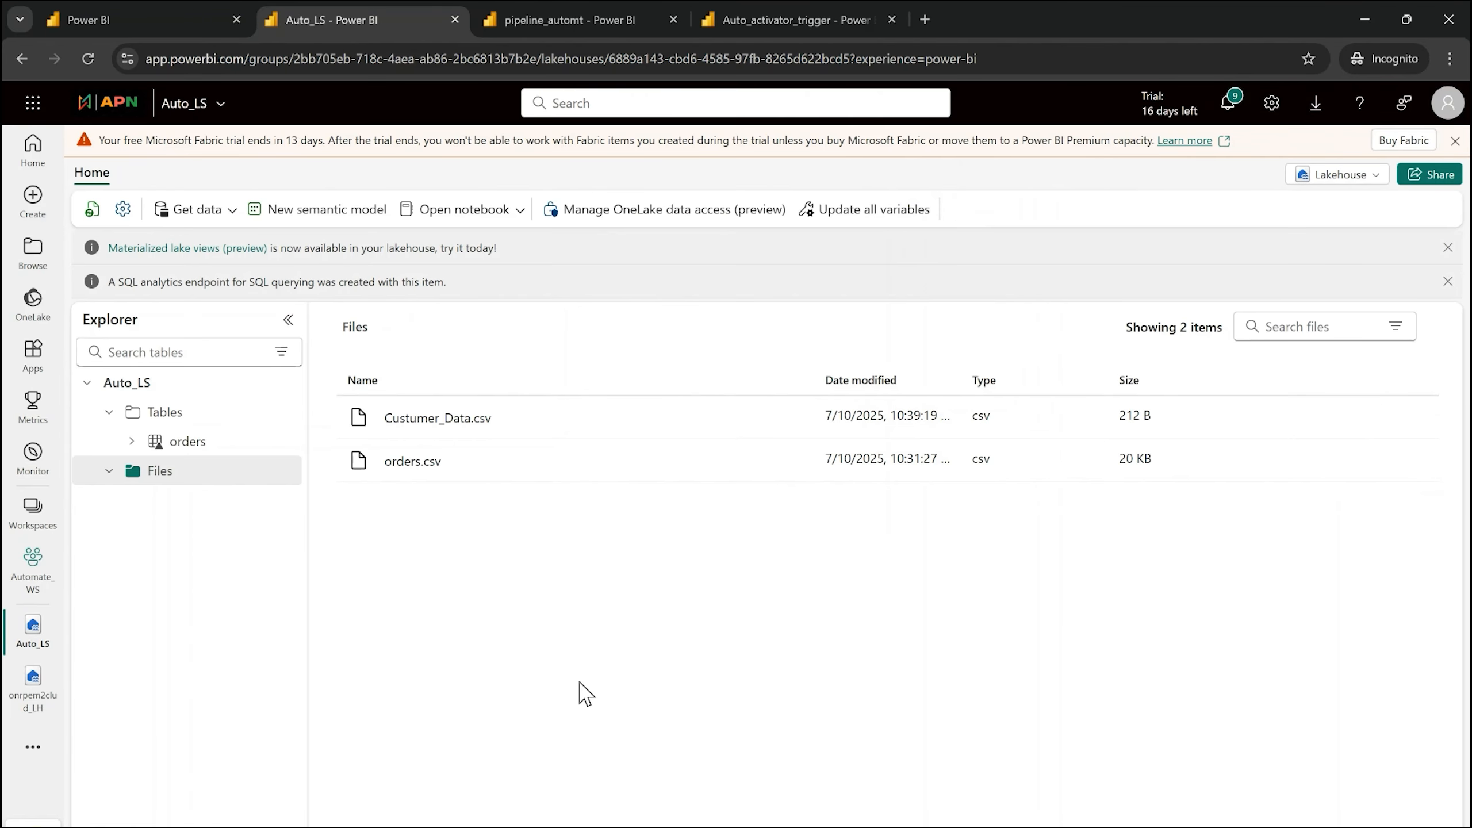
Reload Auto_activator_trigger and examine the Auto_LS alert's projected activations for the last 15 minutes with auto-refresh on
left_click(607, 17)
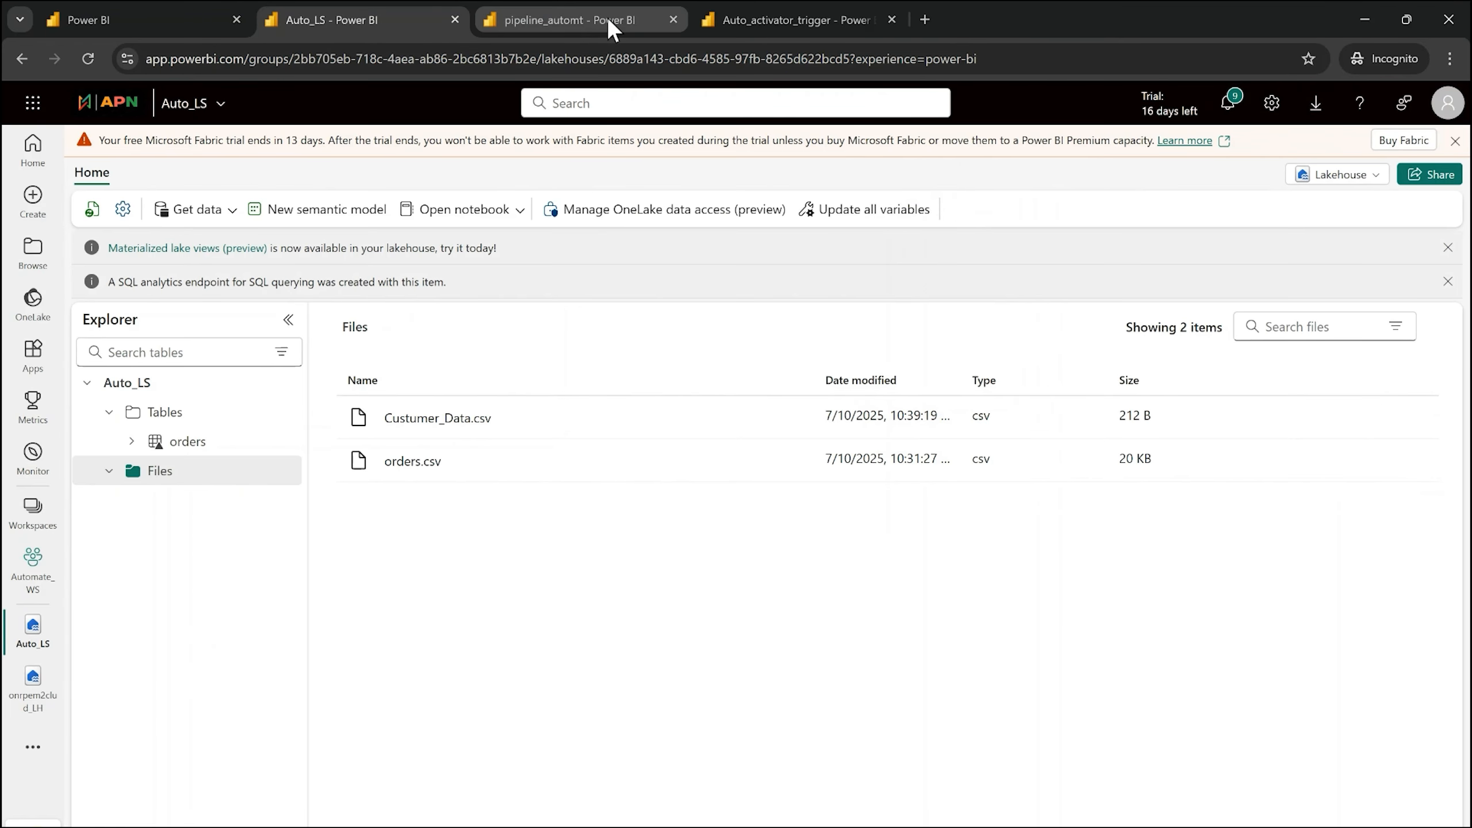
left_click(741, 19)
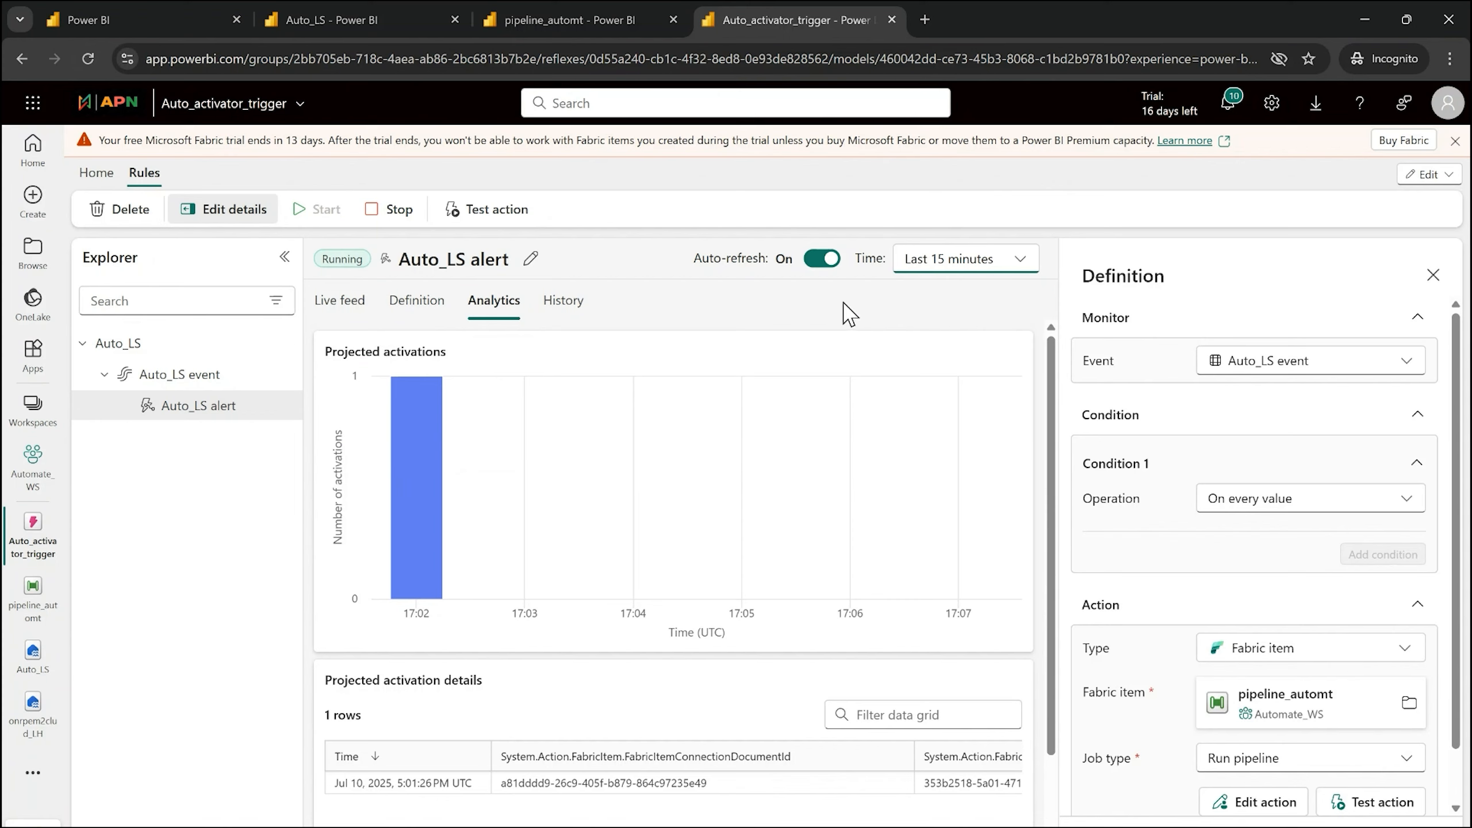
left_click(821, 261)
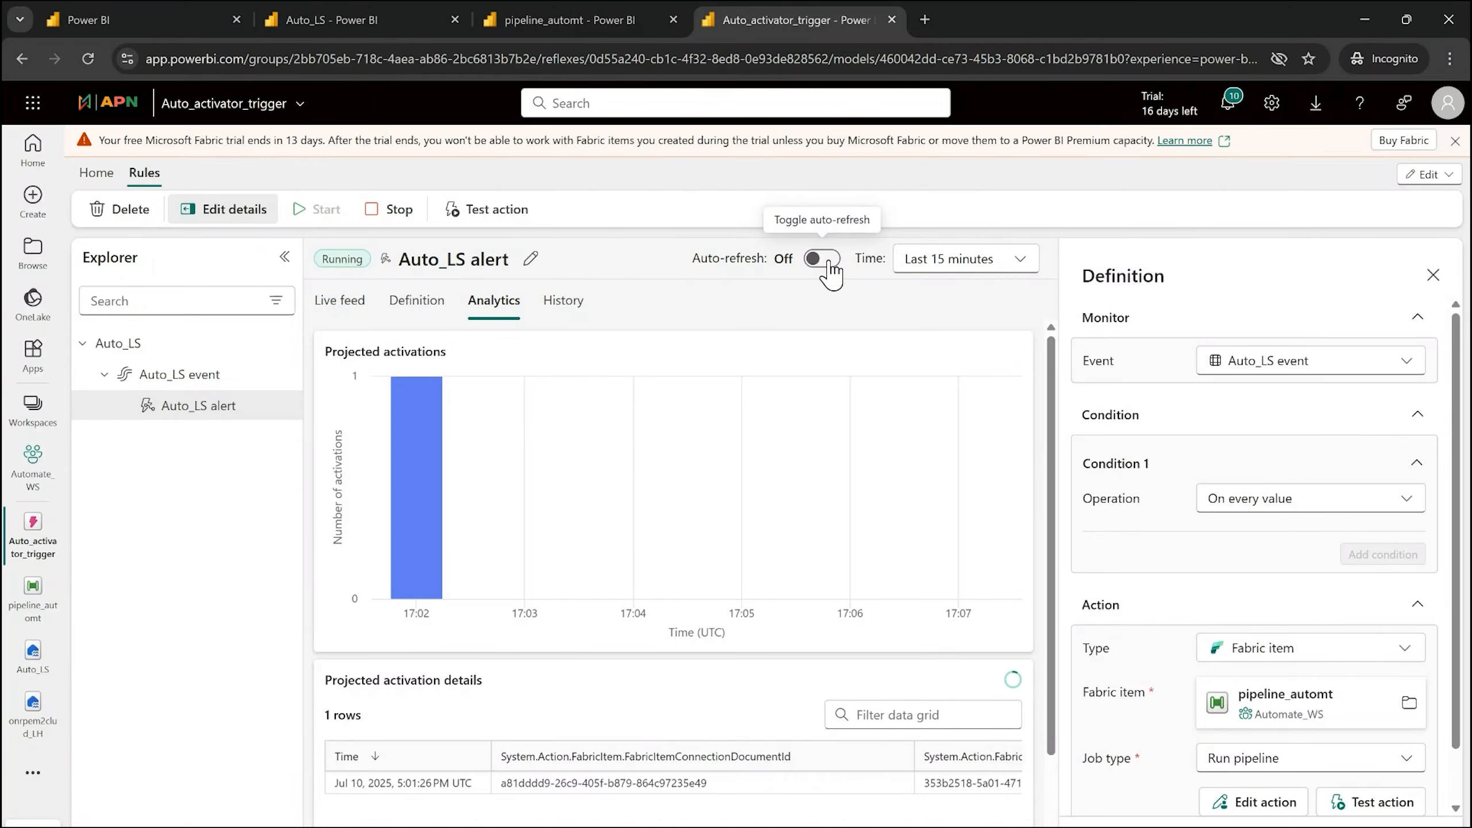
left_click(828, 271)
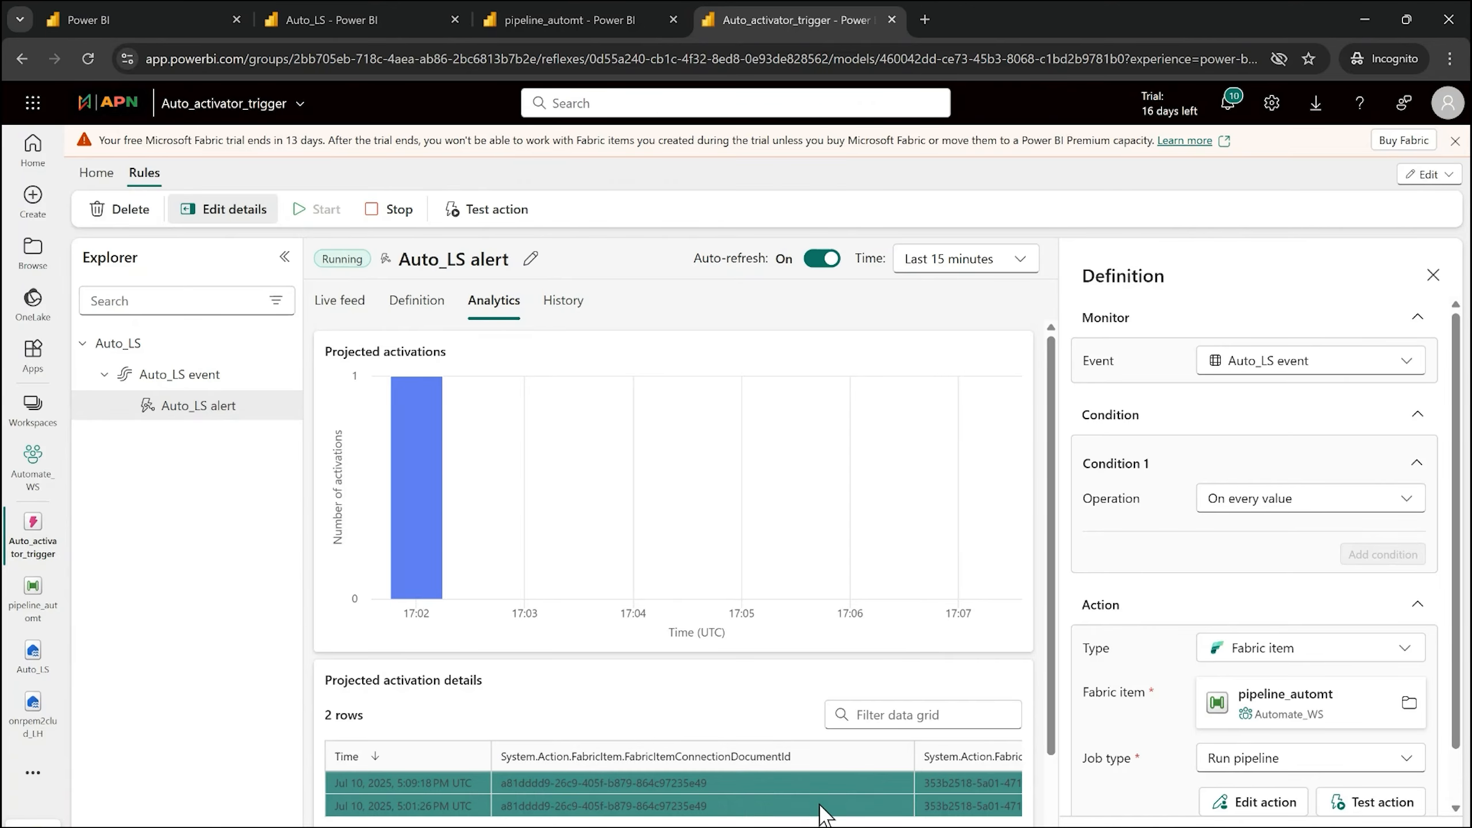
left_click(977, 267)
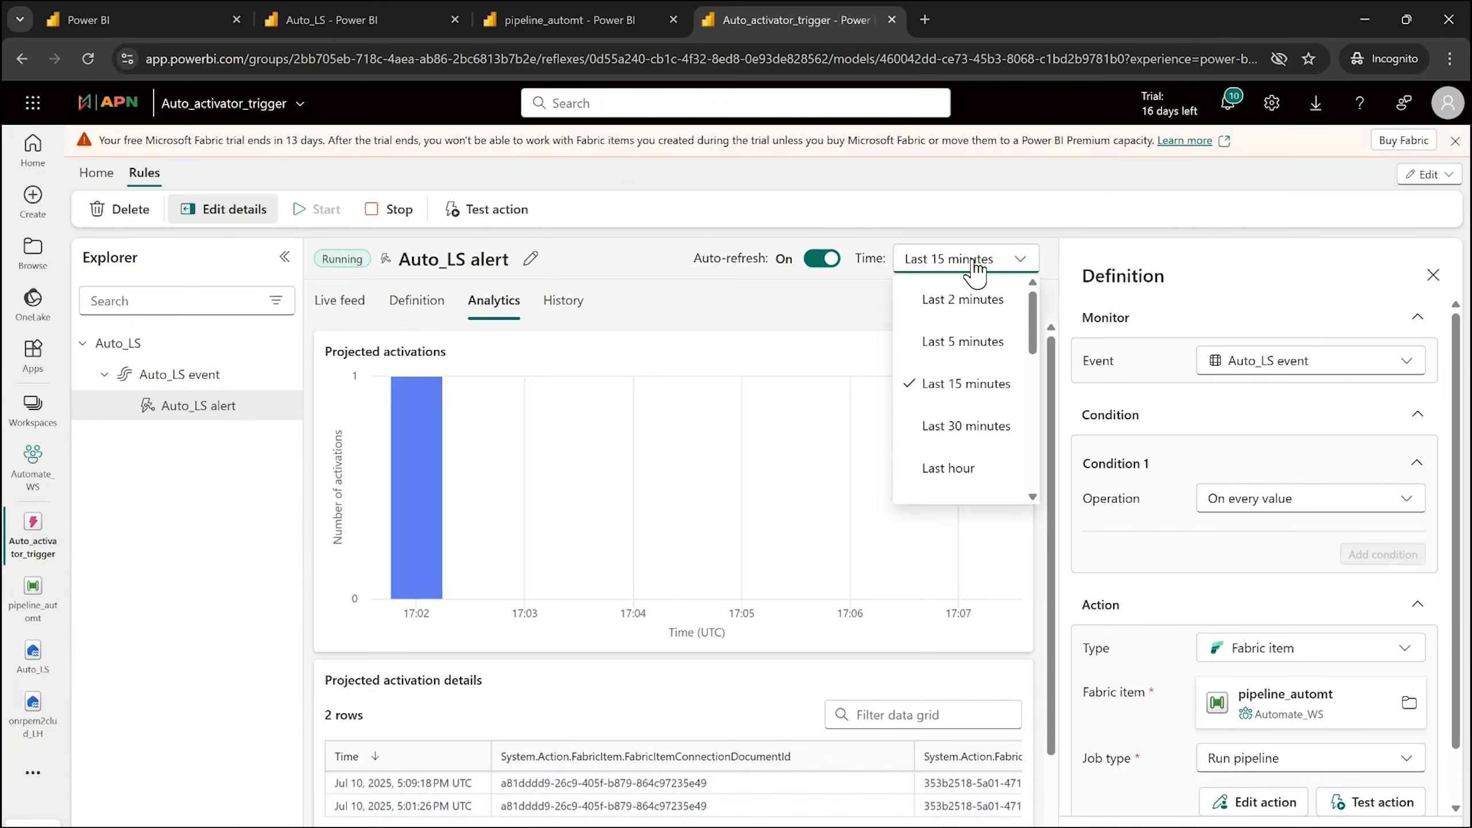
left_click(976, 384)
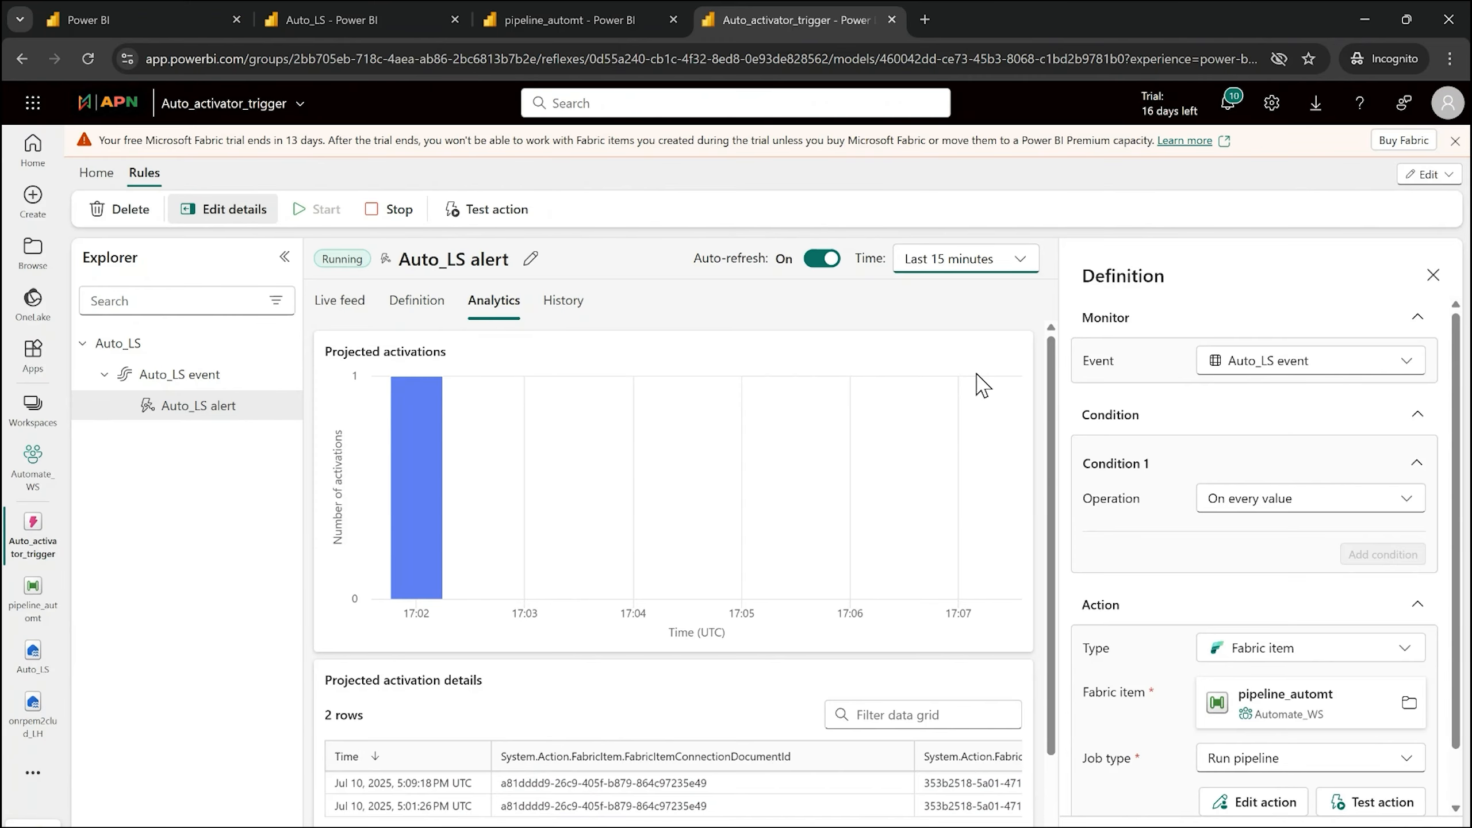
left_click(88, 59)
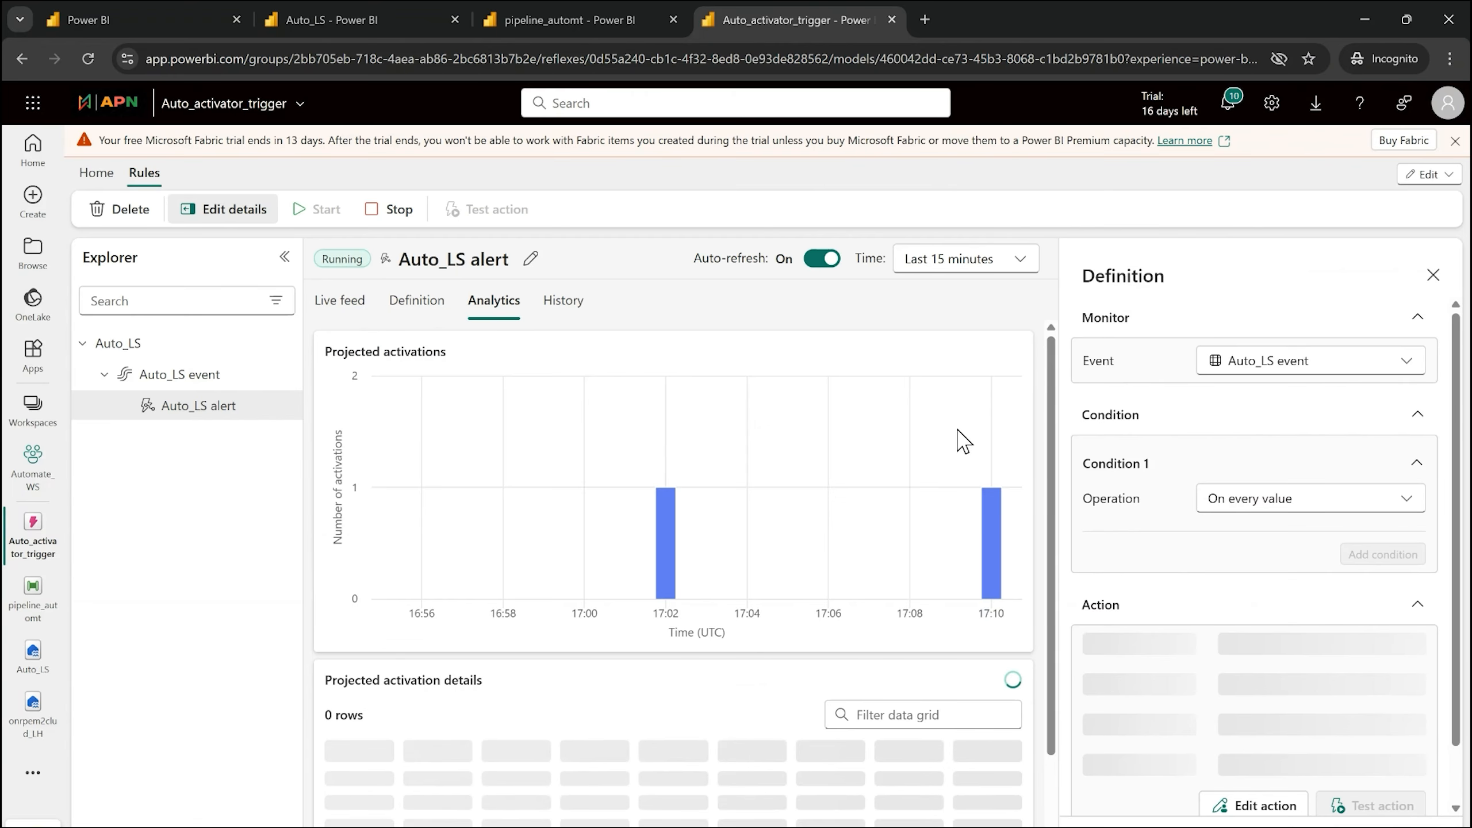
mouse_move(992, 543)
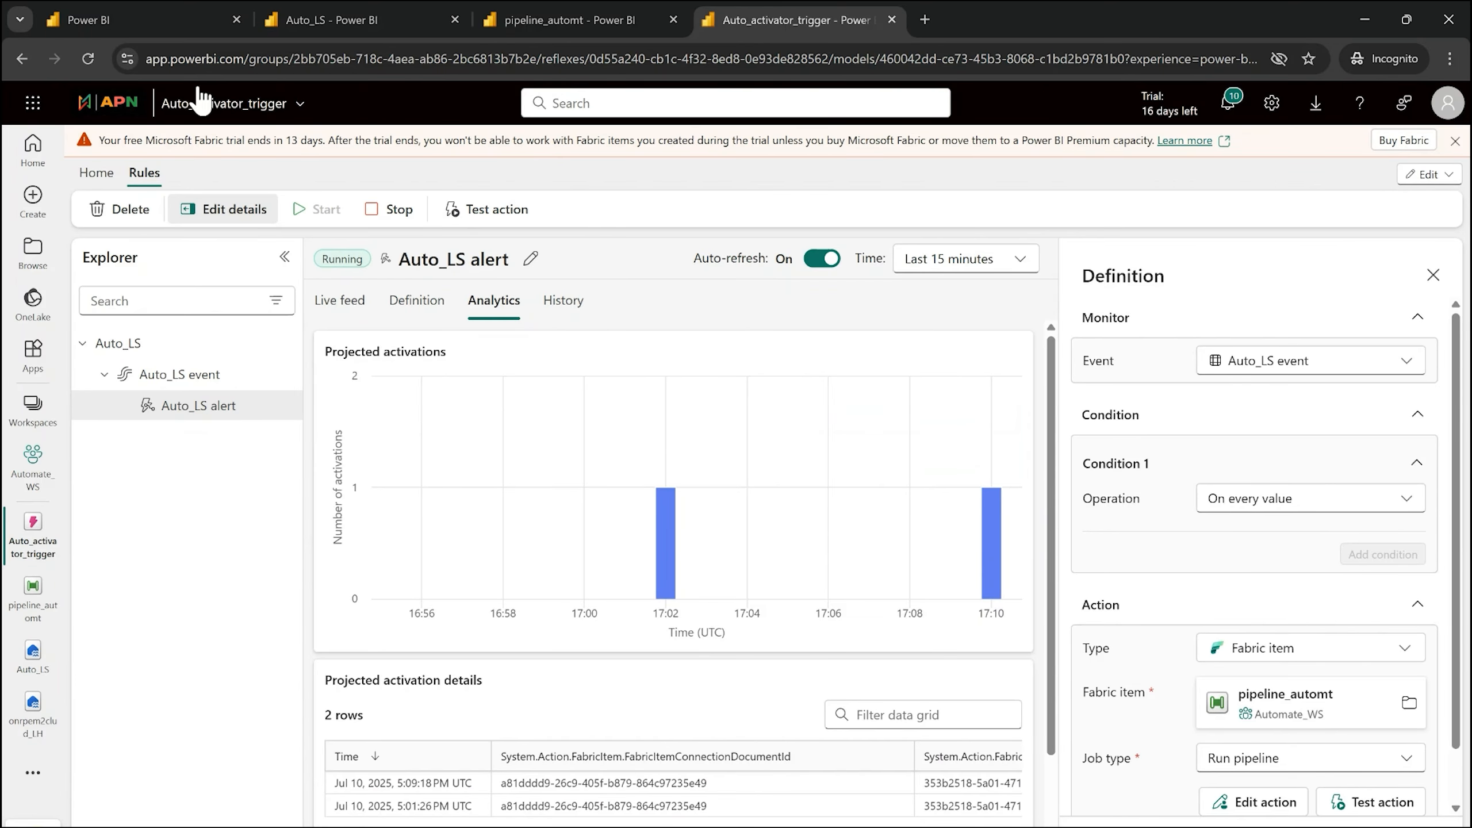
Return to the Monitoring hub and check the newest pipeline_automt run's status, refreshing the activity list and comparing it with the alert's activations
left_click(151, 20)
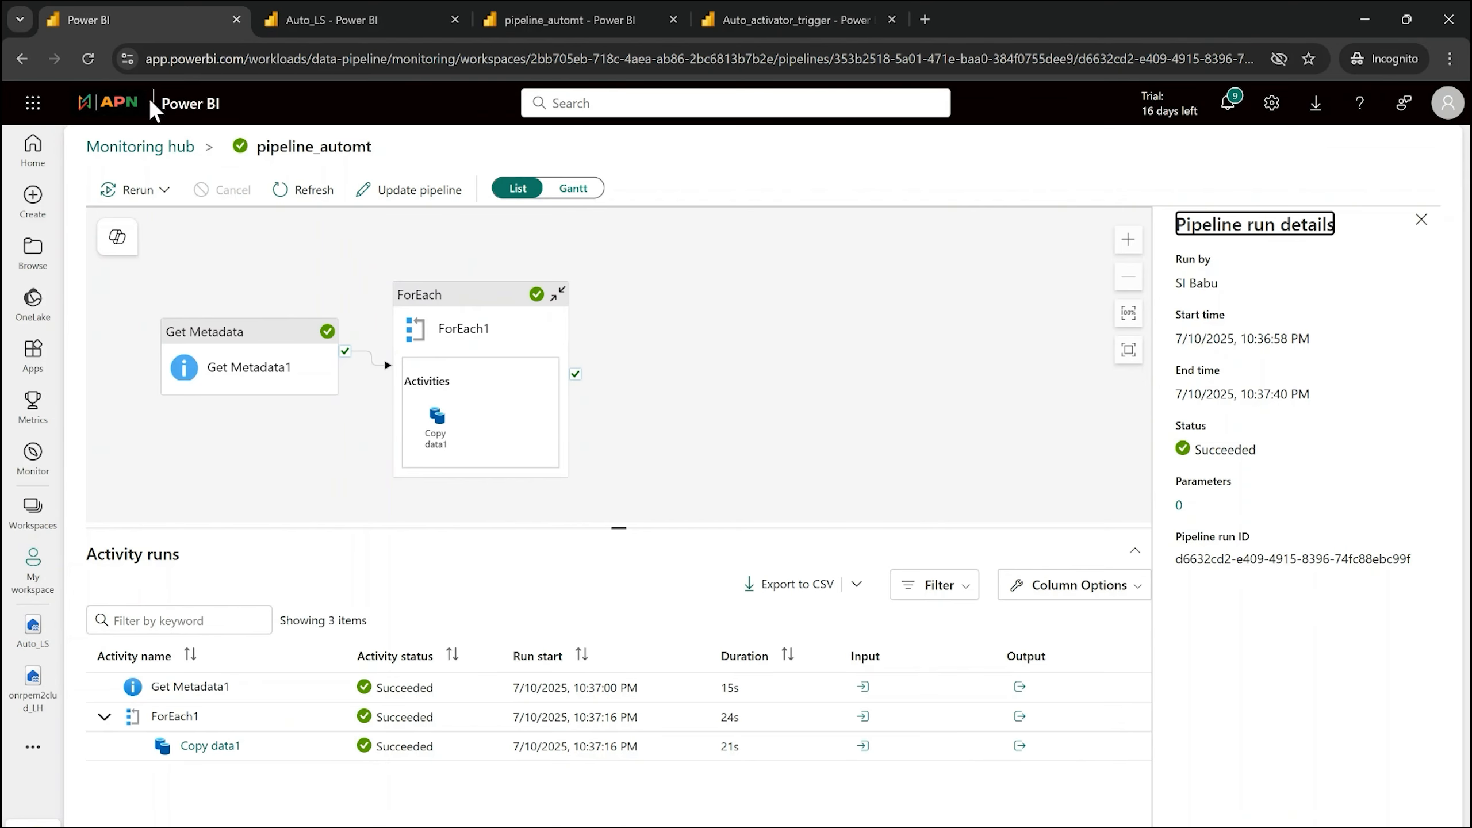
left_click(162, 148)
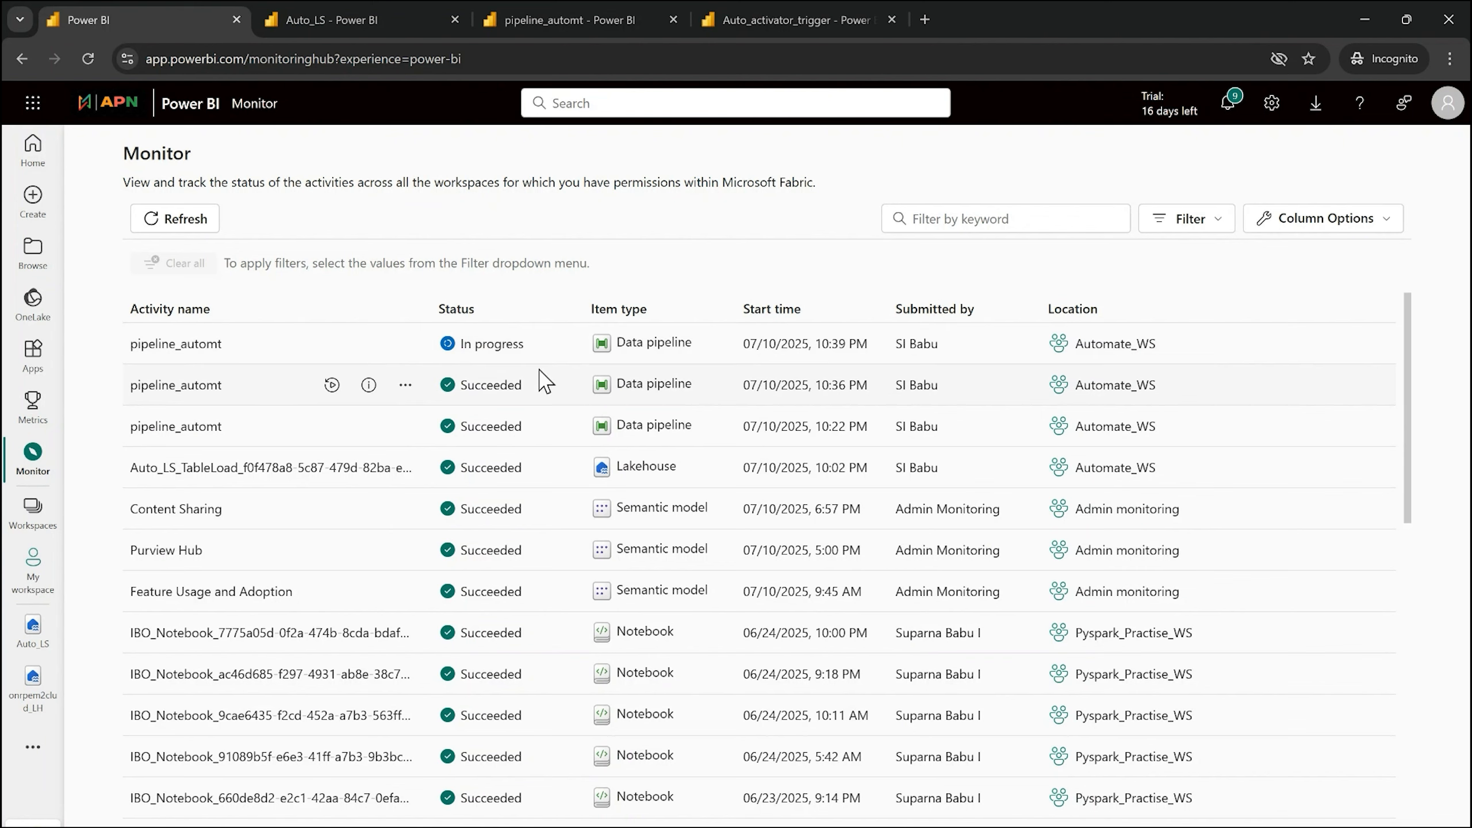
left_click(375, 28)
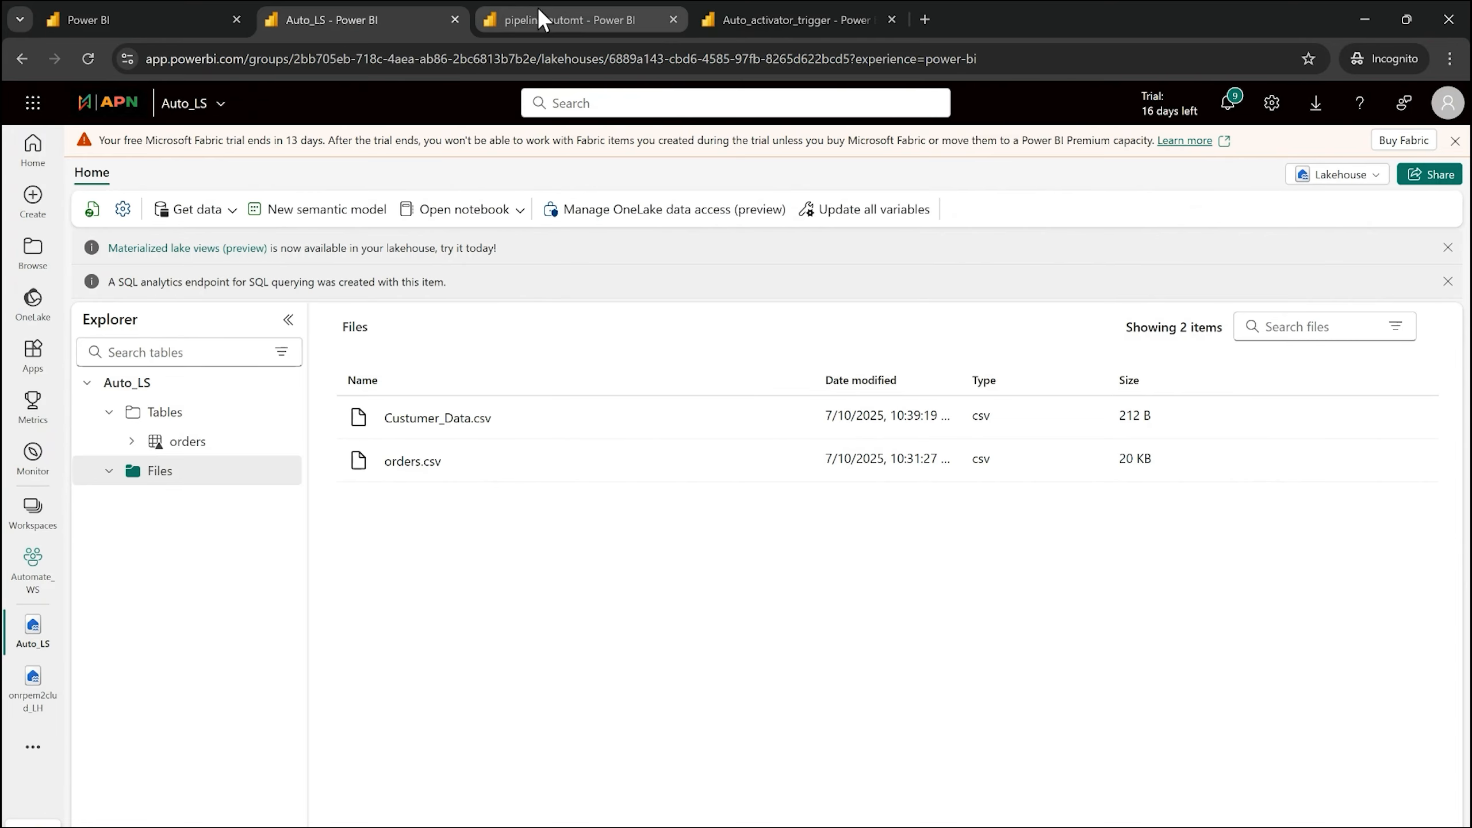
left_click(132, 24)
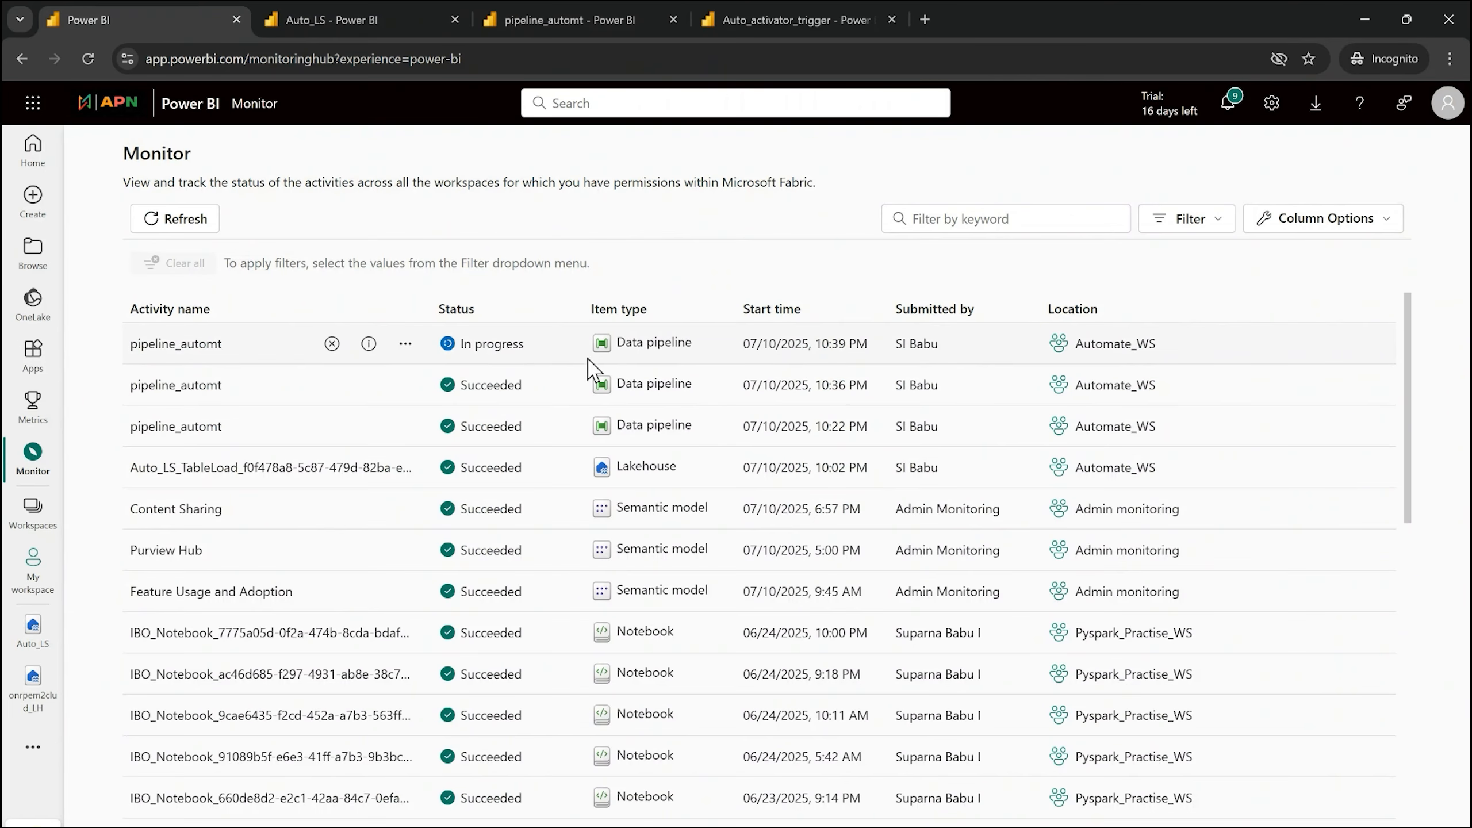
left_click(176, 220)
left_click(756, 12)
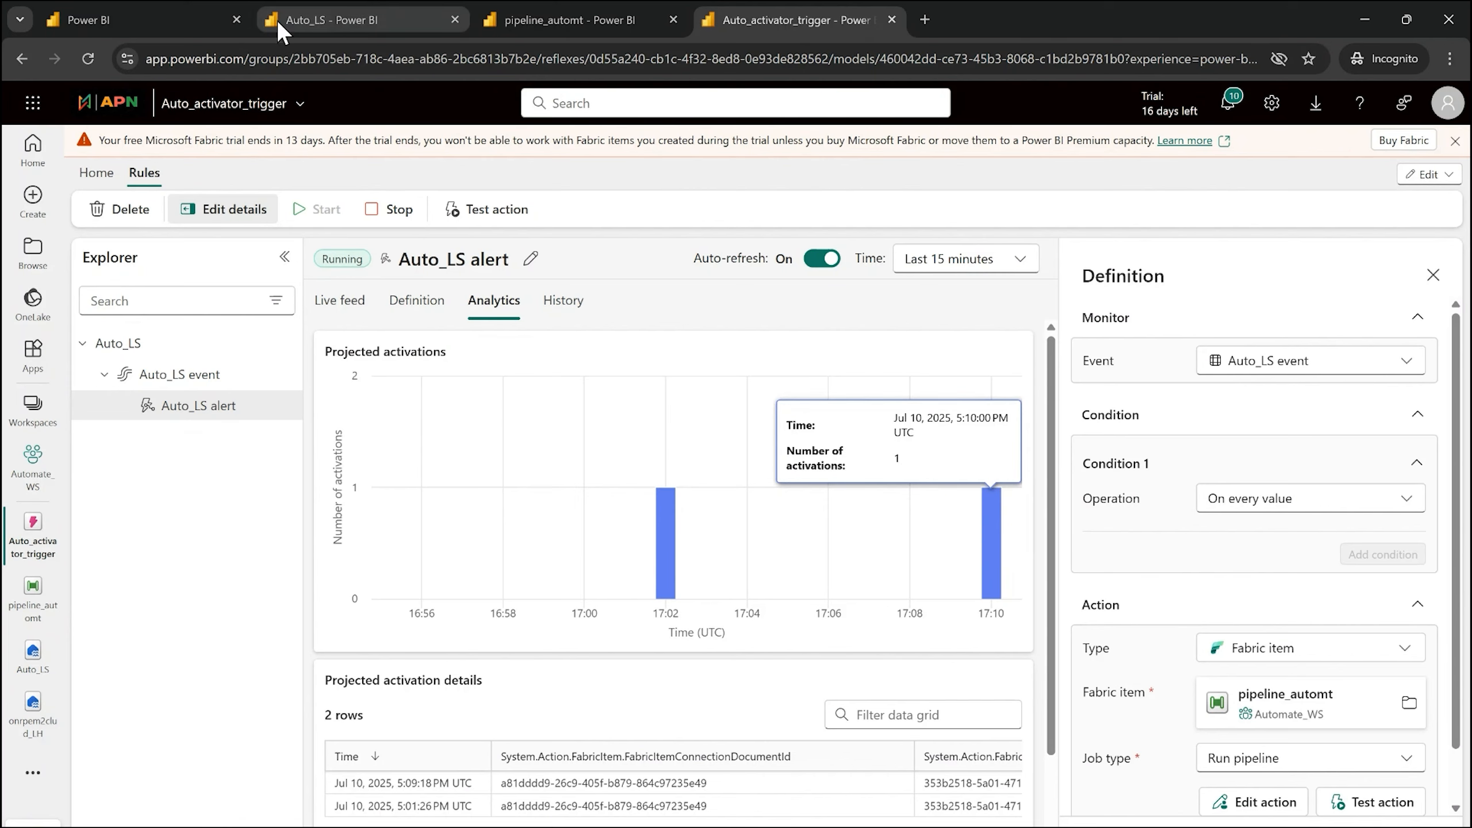
left_click(159, 19)
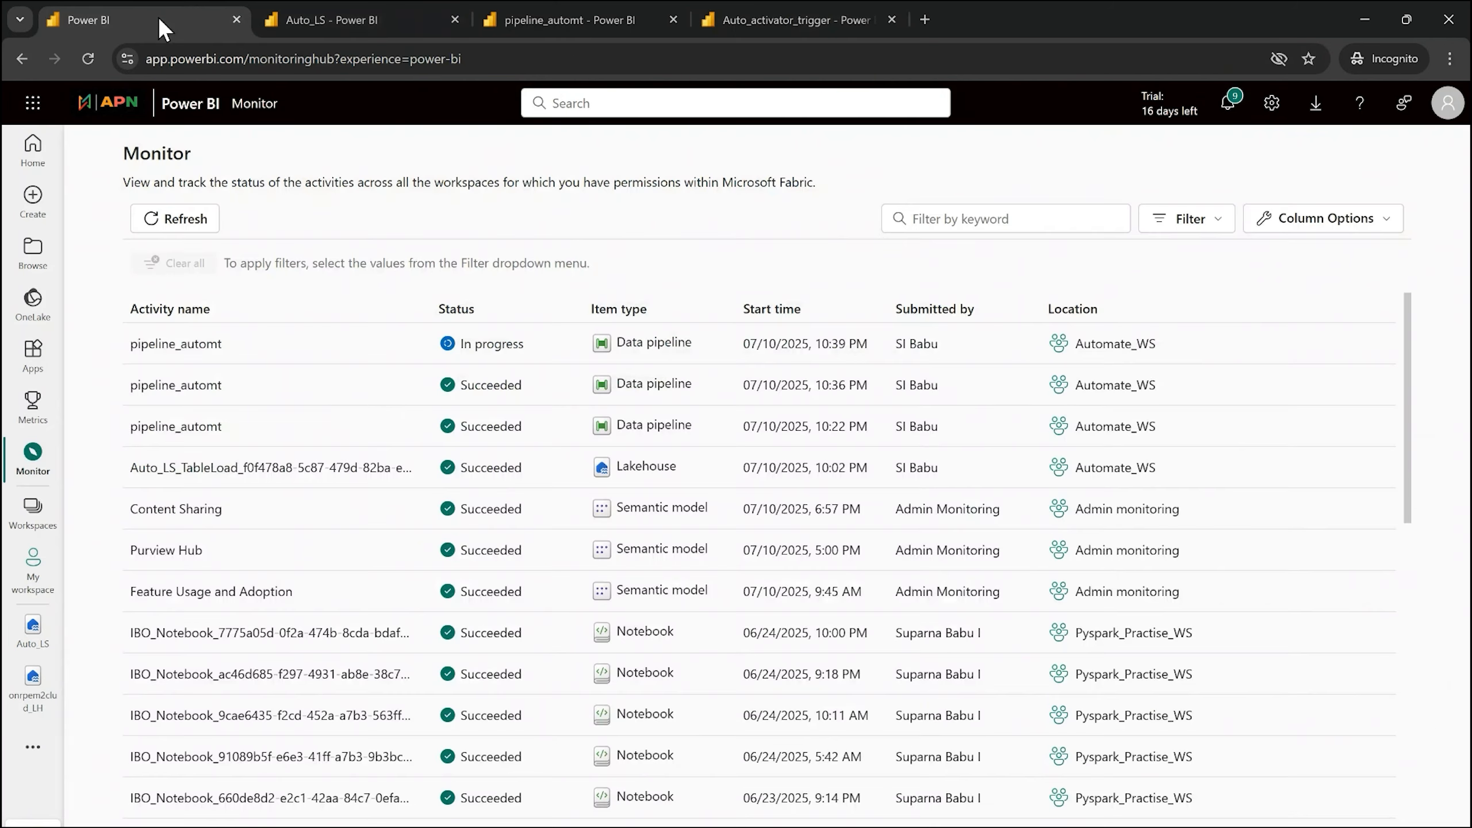
left_click(165, 219)
left_click(88, 58)
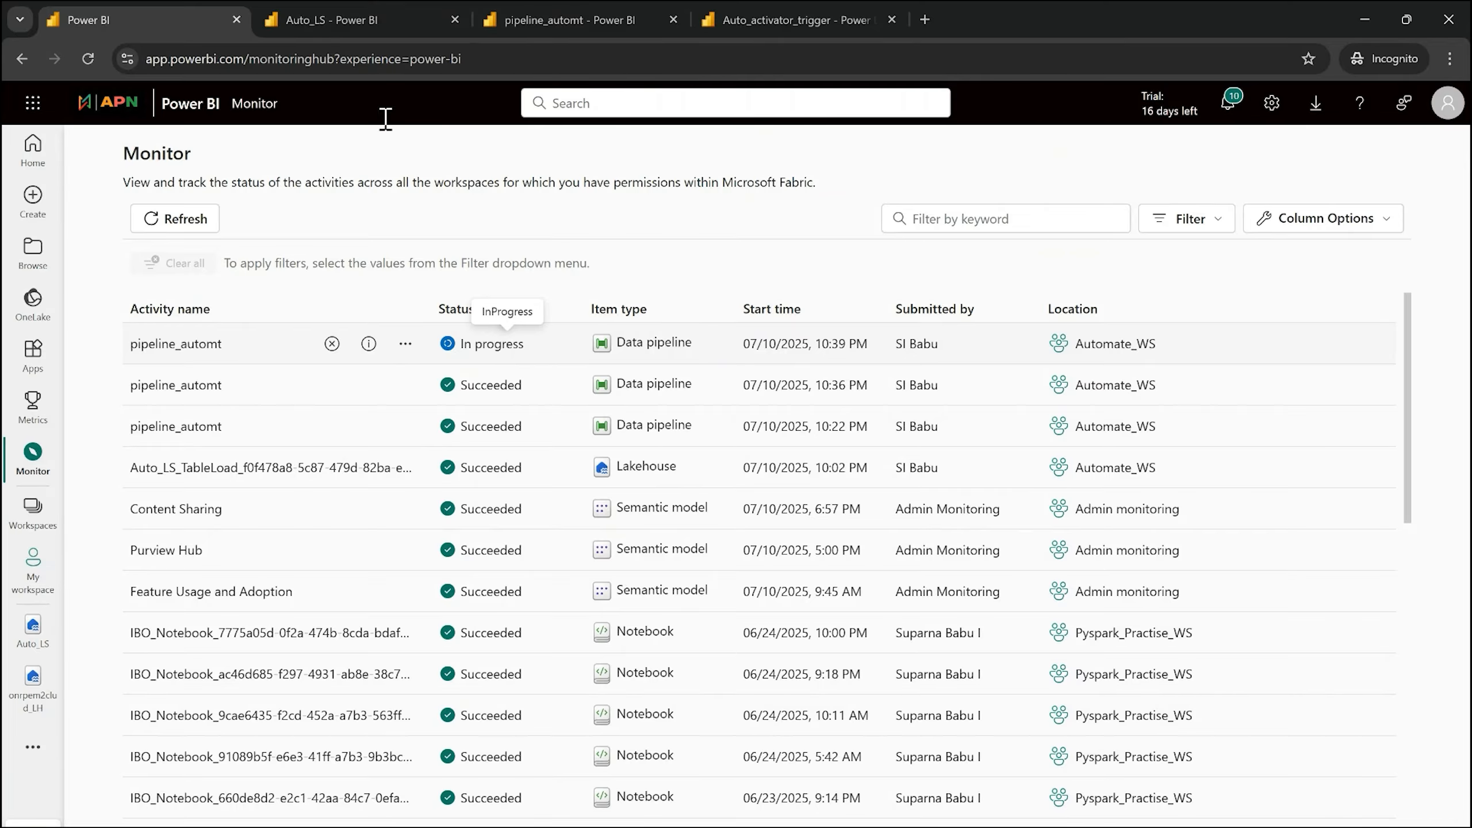
Refresh the Tables folder of the Auto_LS lakehouse and recheck the newest pipeline_automt run's status in Monitor
left_click(361, 16)
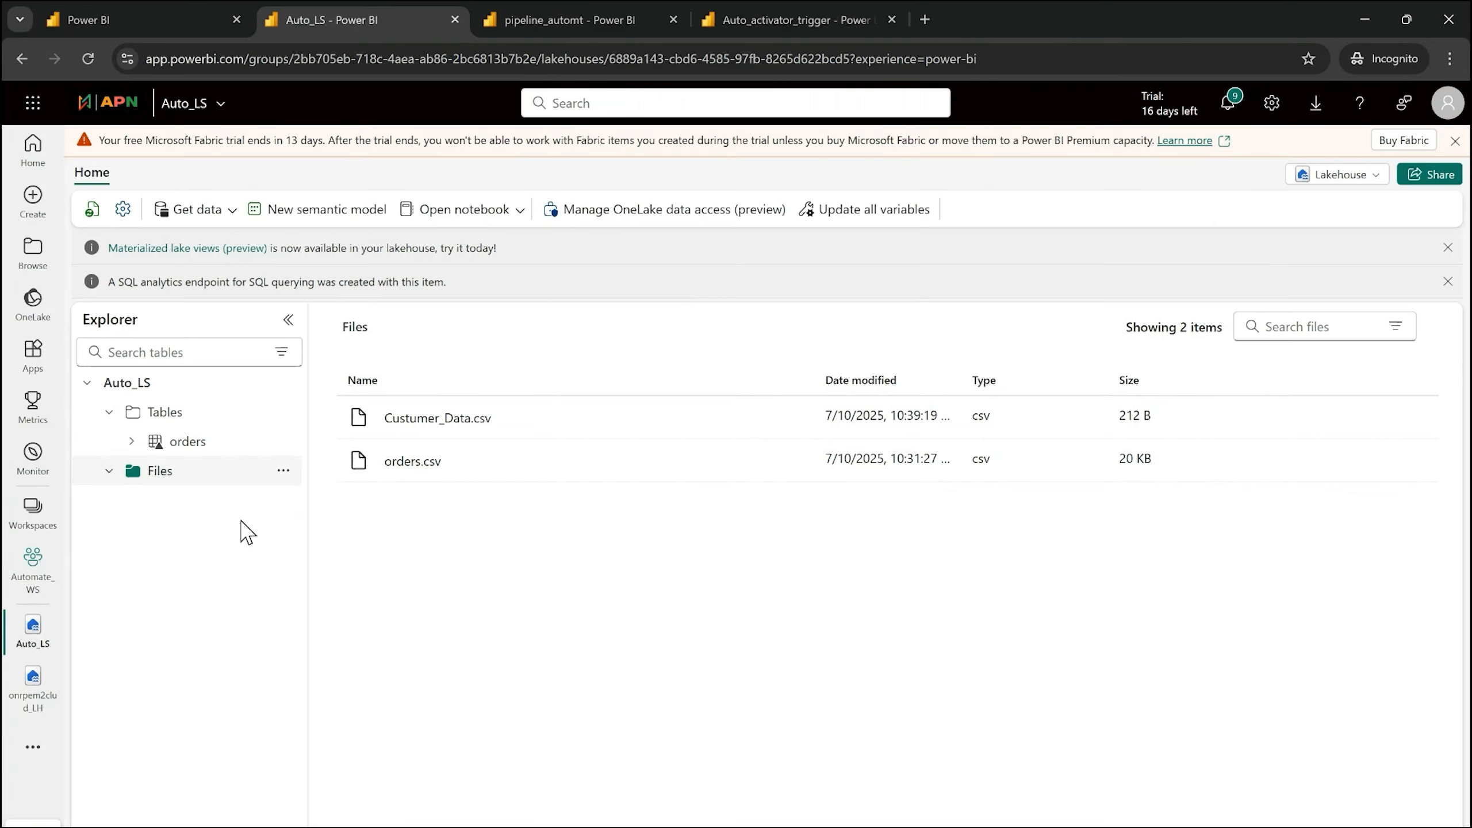
left_click(284, 413)
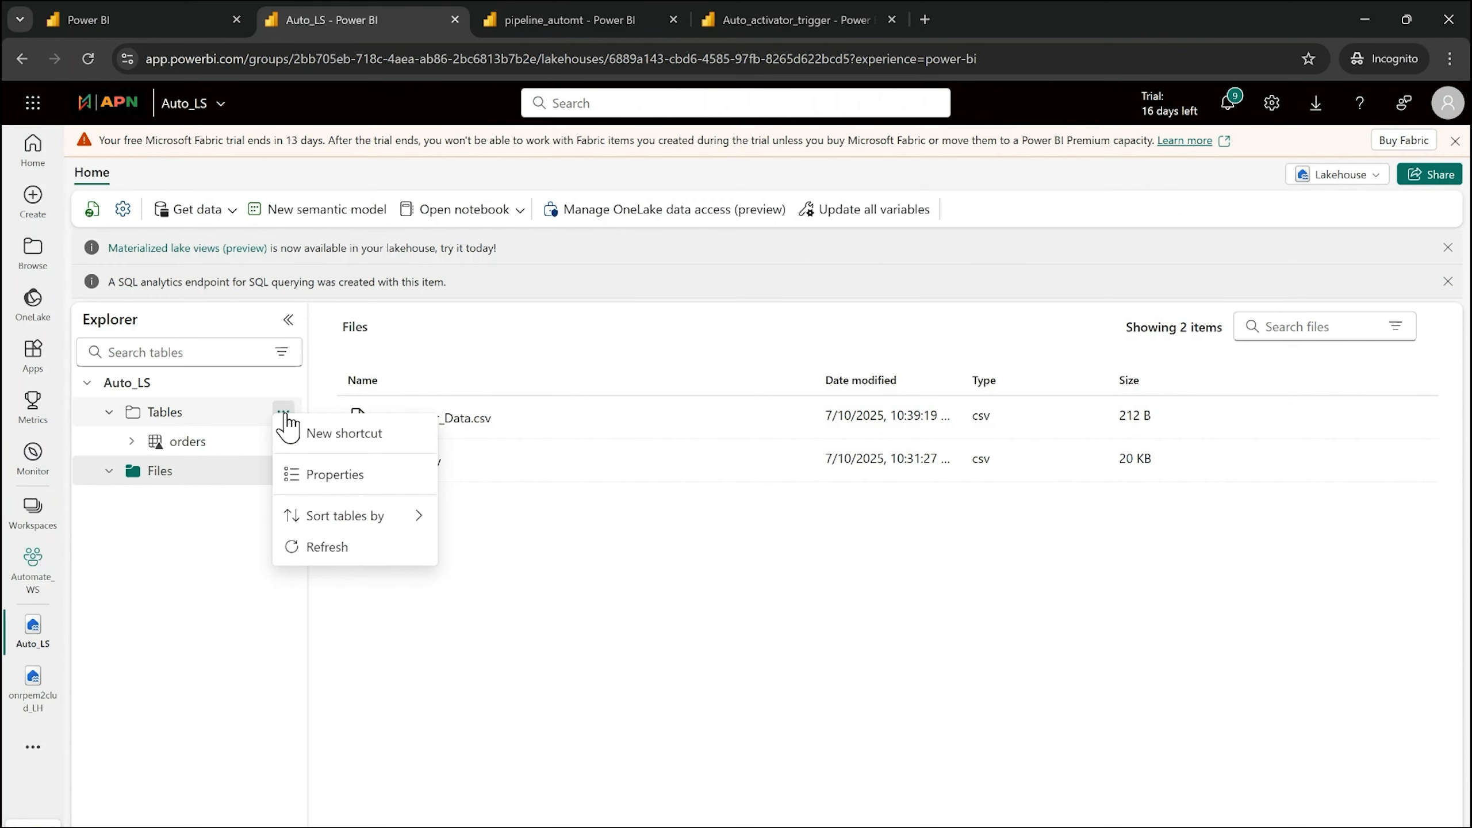
left_click(334, 551)
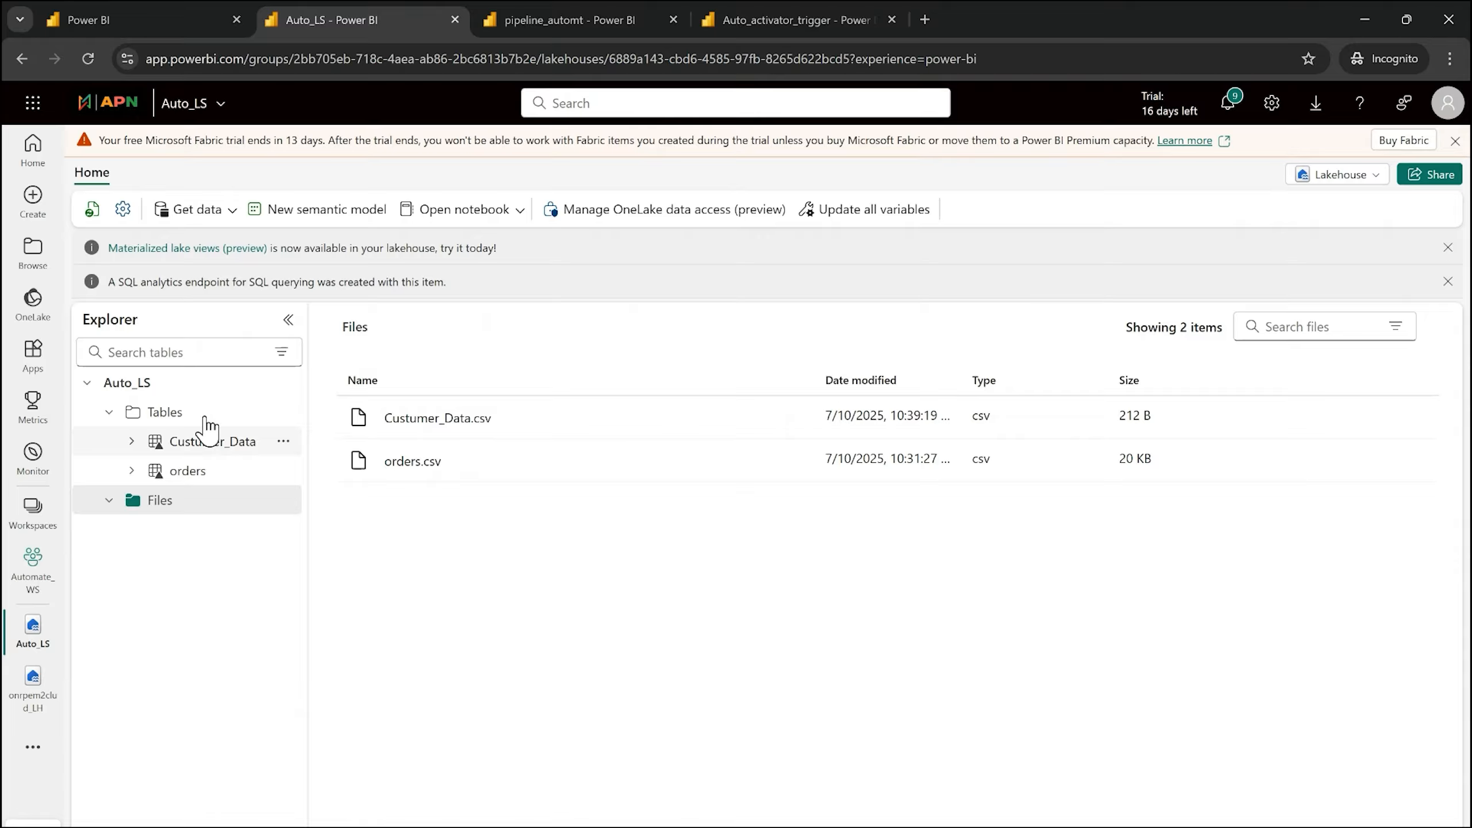
left_click(178, 23)
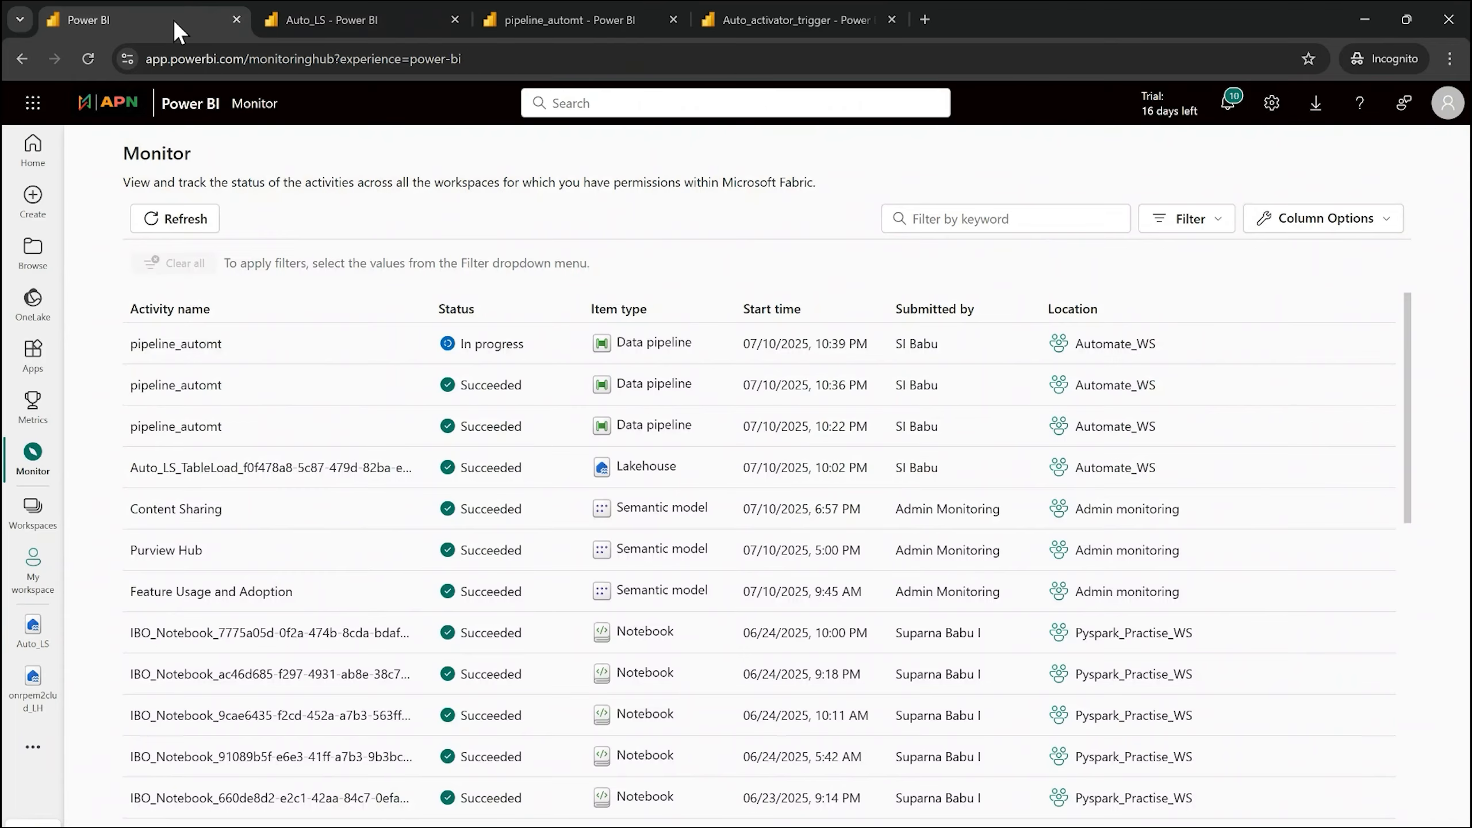
left_click(196, 223)
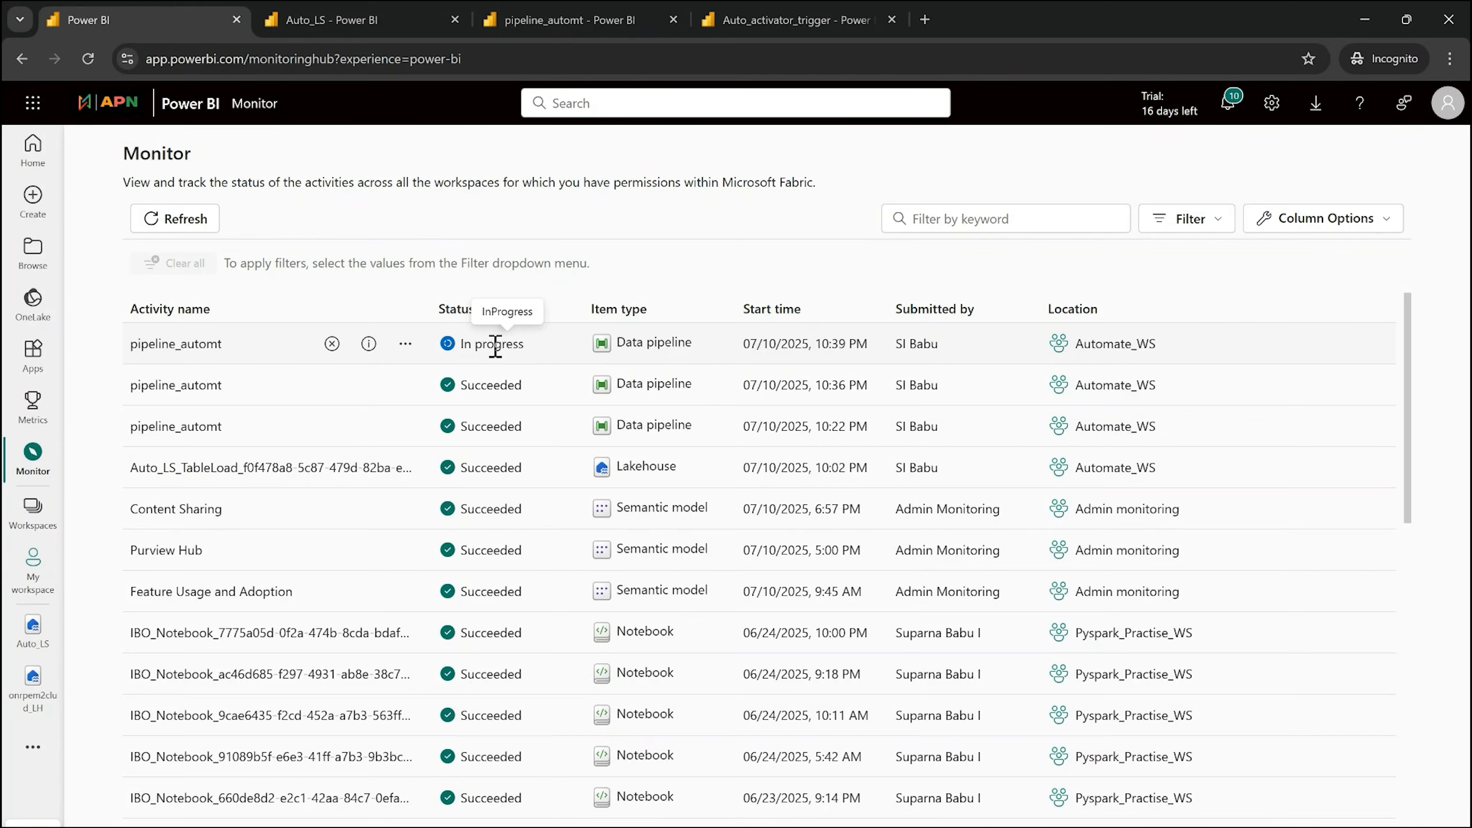
Upload Bike_Sales.csv from the local Blogs folder to the Files folder of the Auto_LS lakehouse
left_click(338, 21)
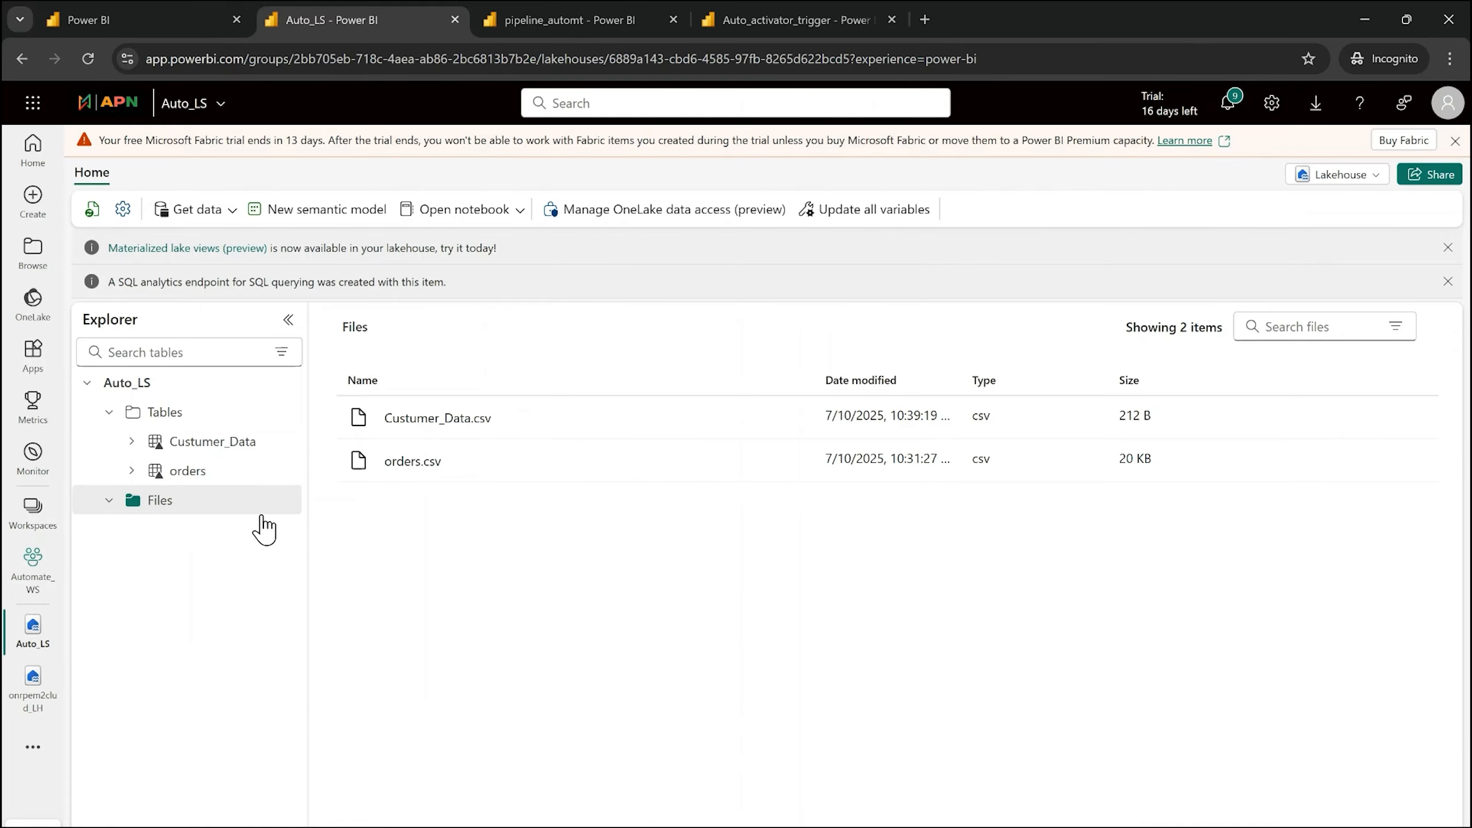
left_click(283, 501)
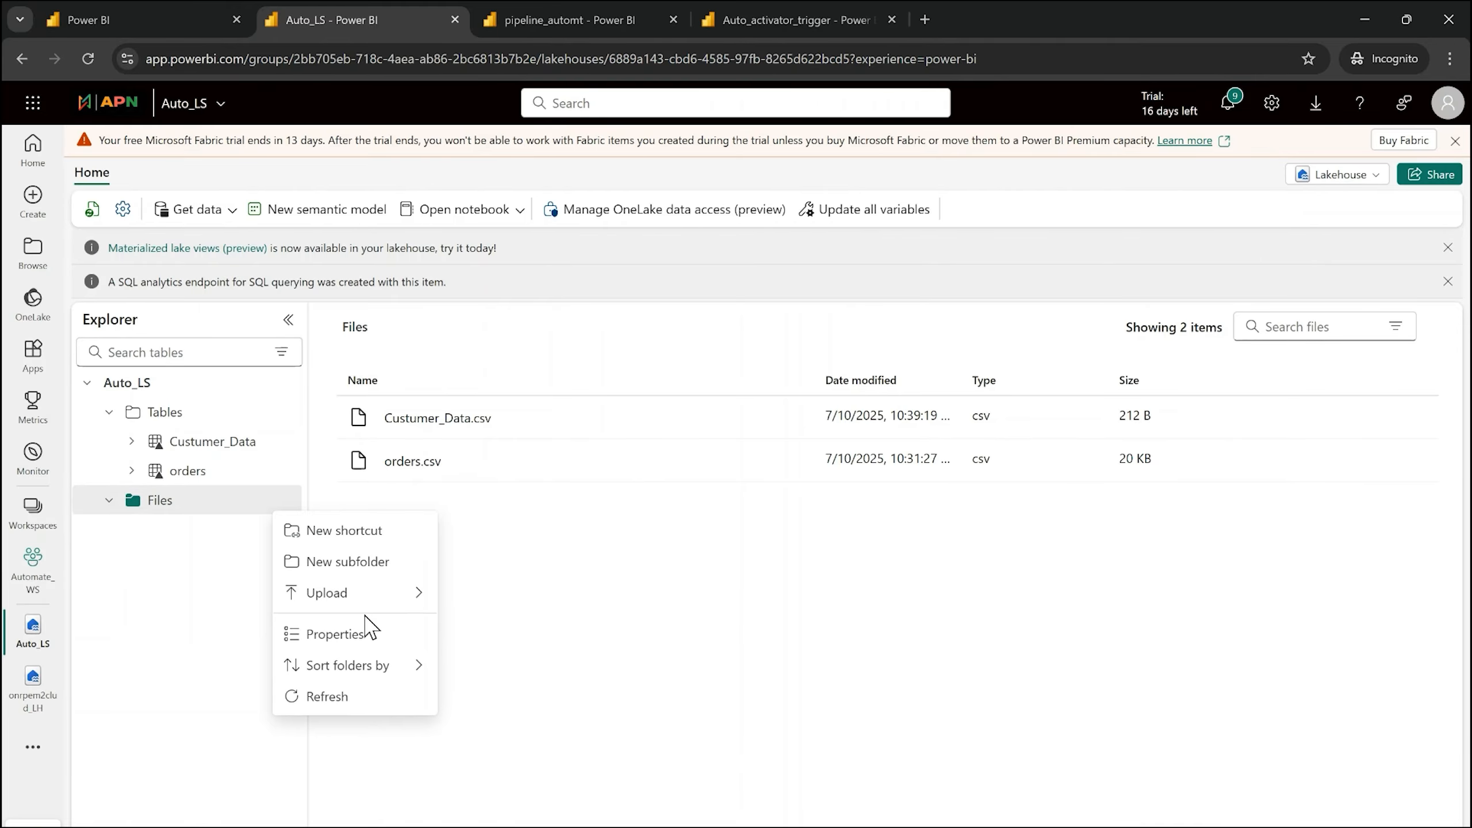
mouse_move(370, 599)
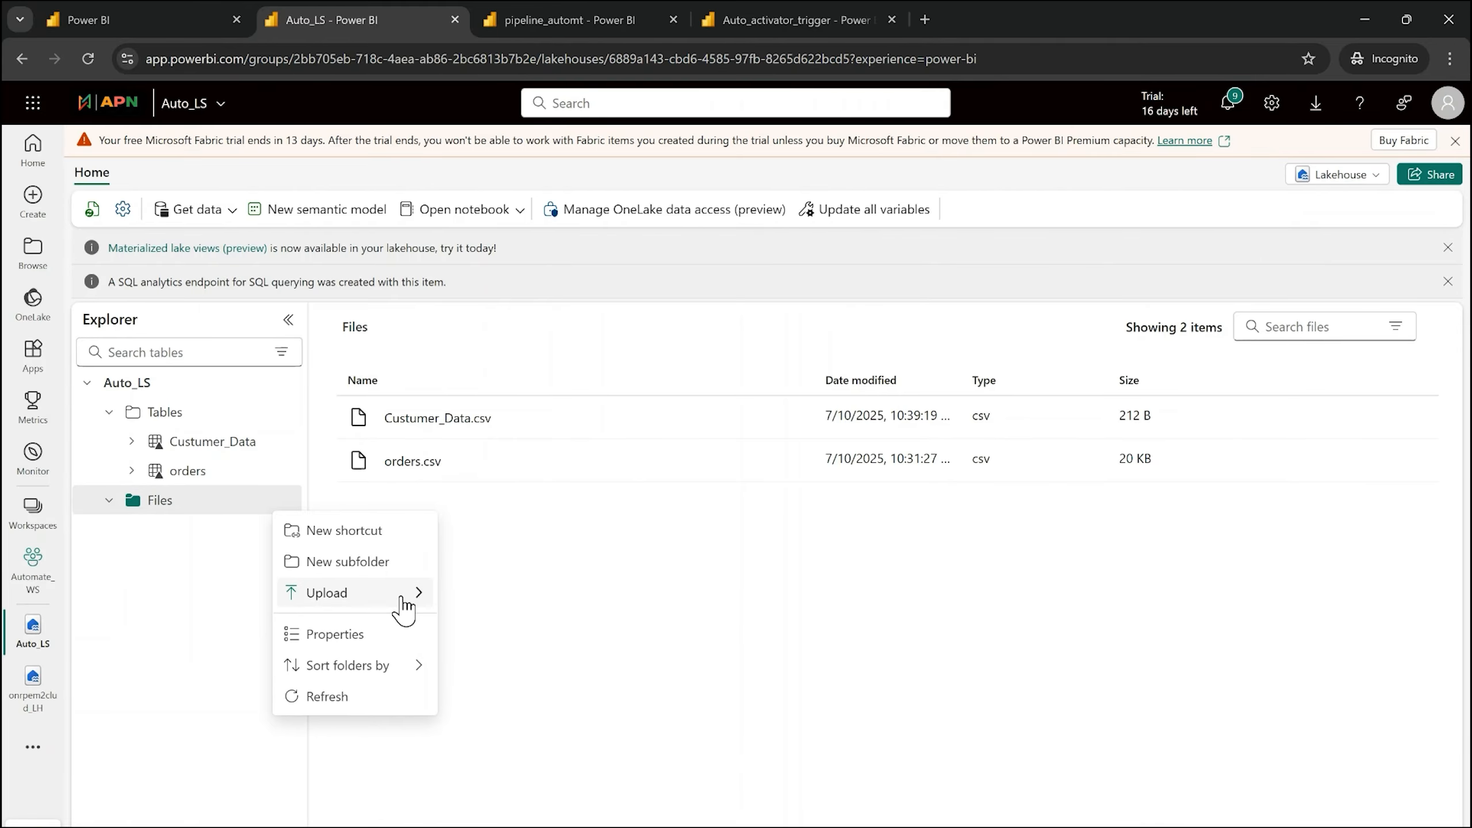
left_click(477, 609)
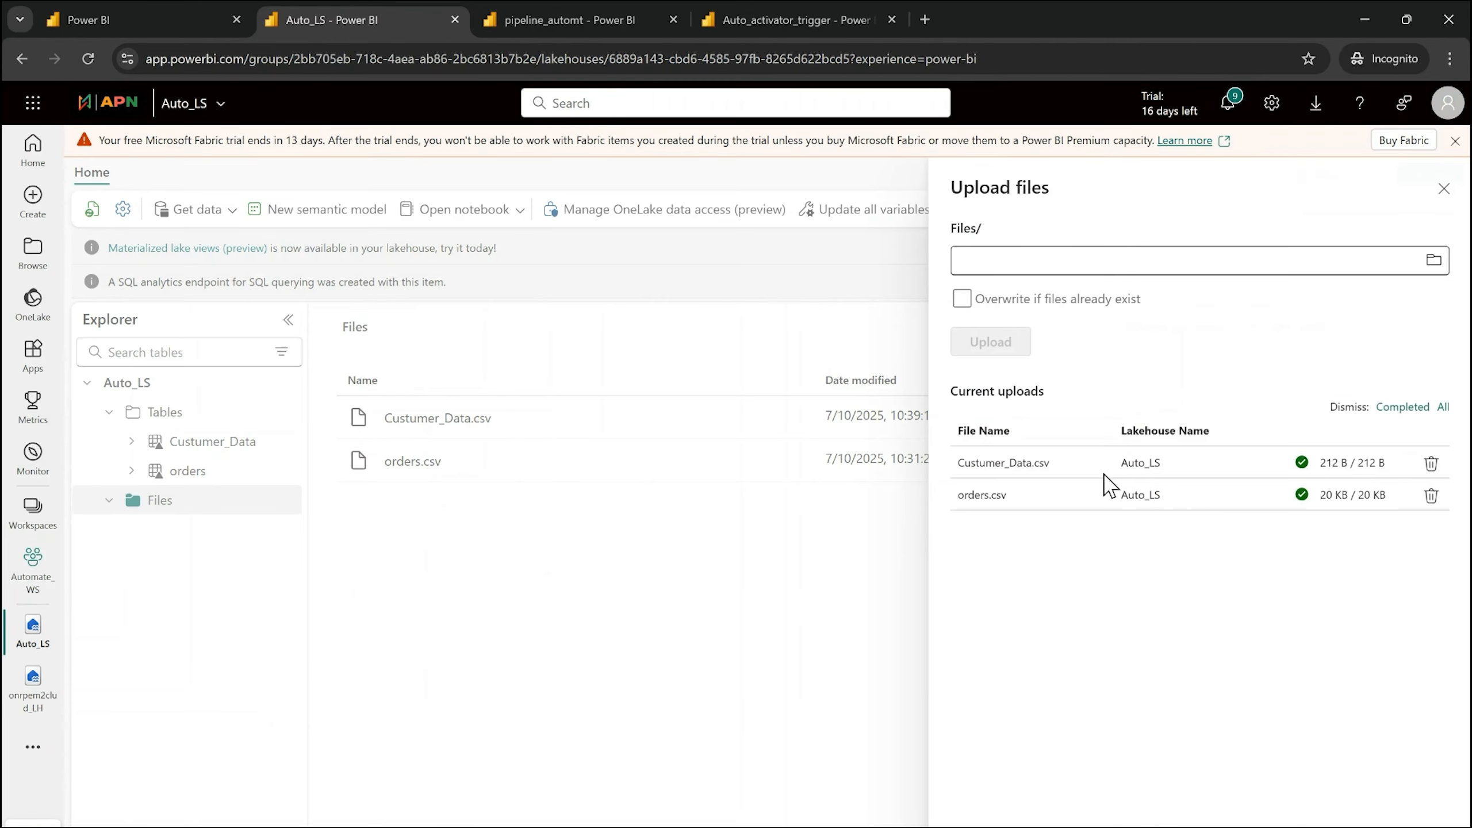
left_click(1433, 261)
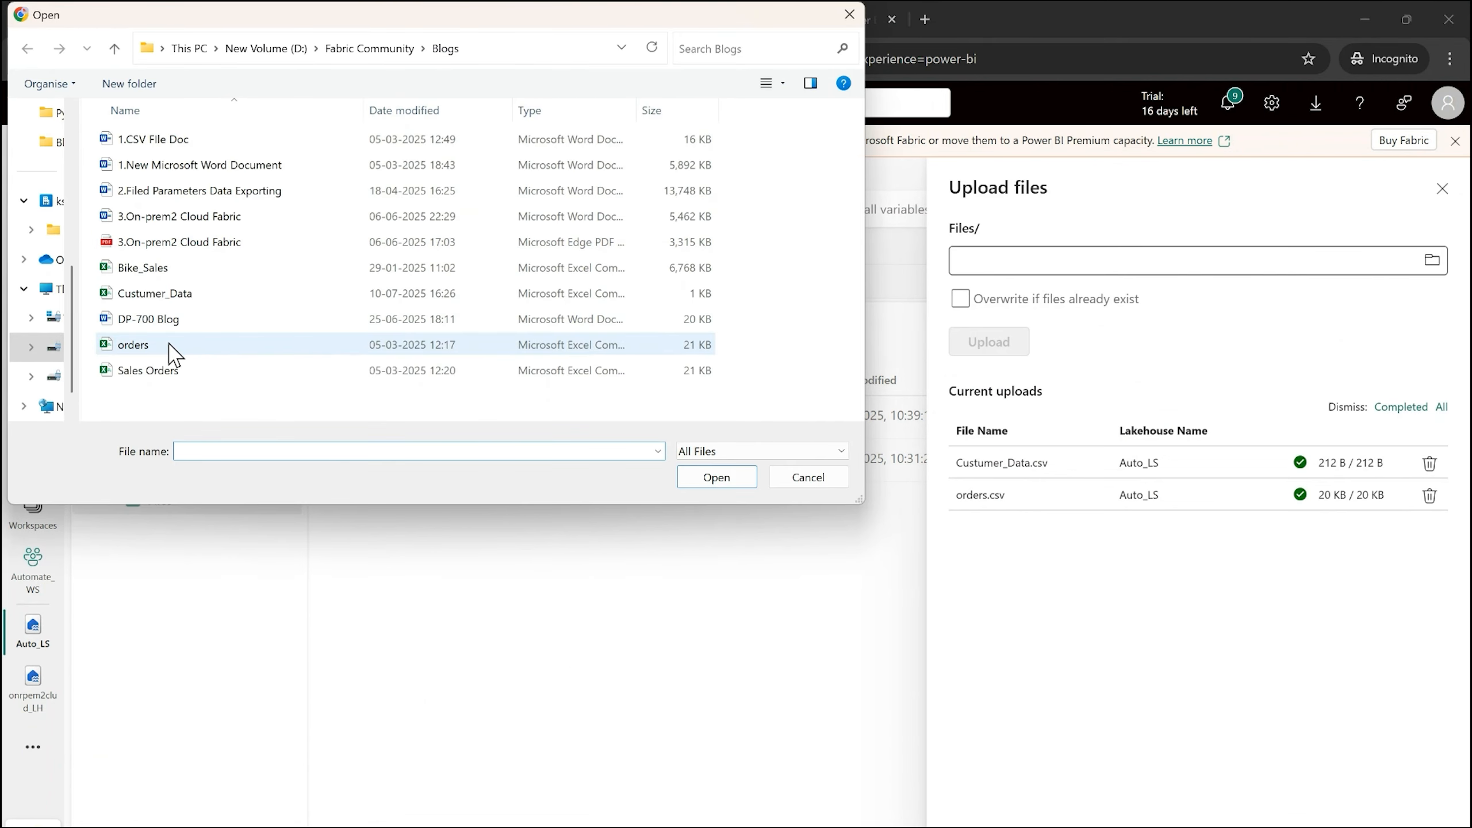
left_click(159, 273)
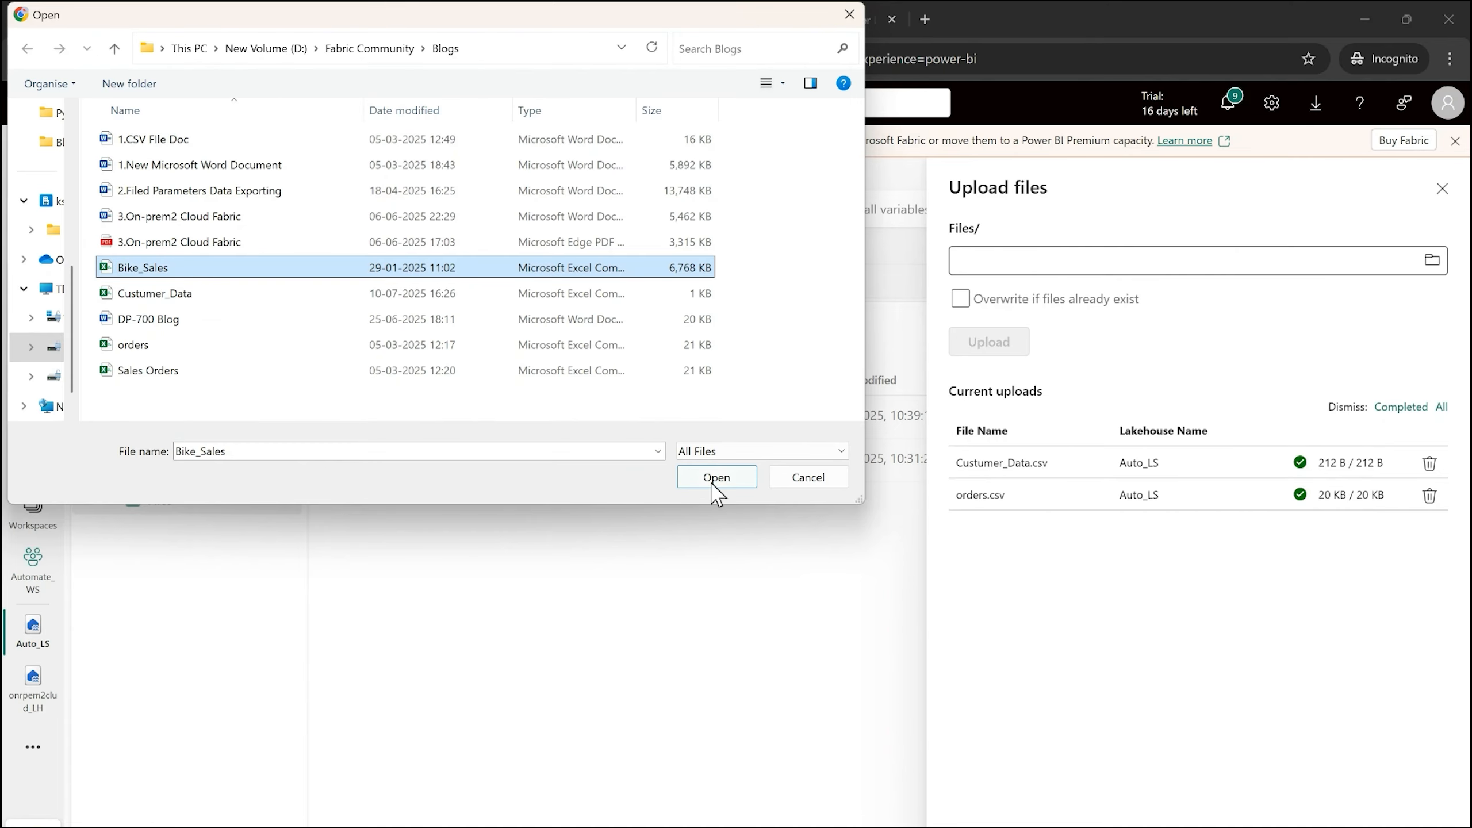
left_click(719, 481)
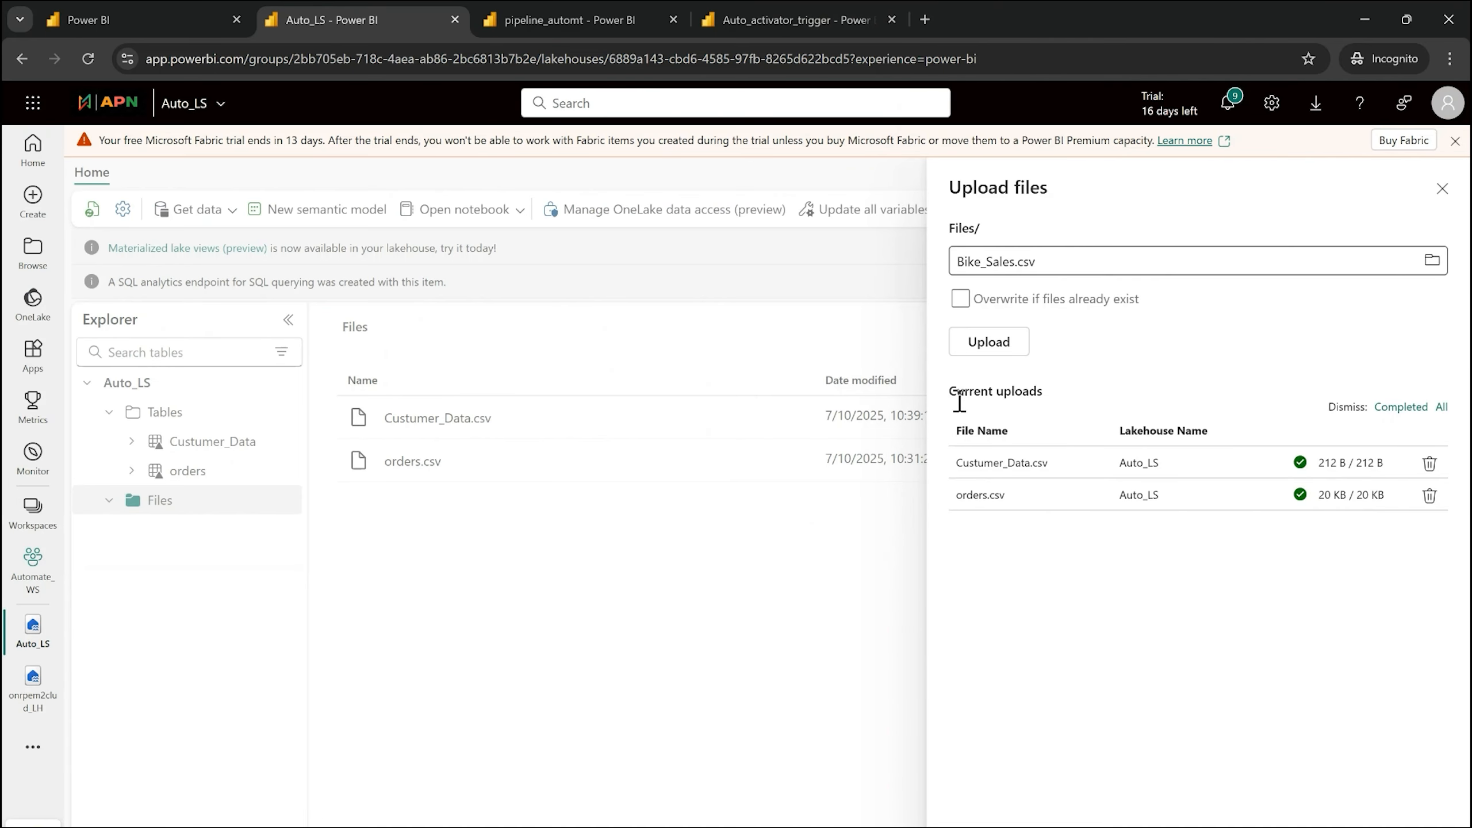
left_click(998, 348)
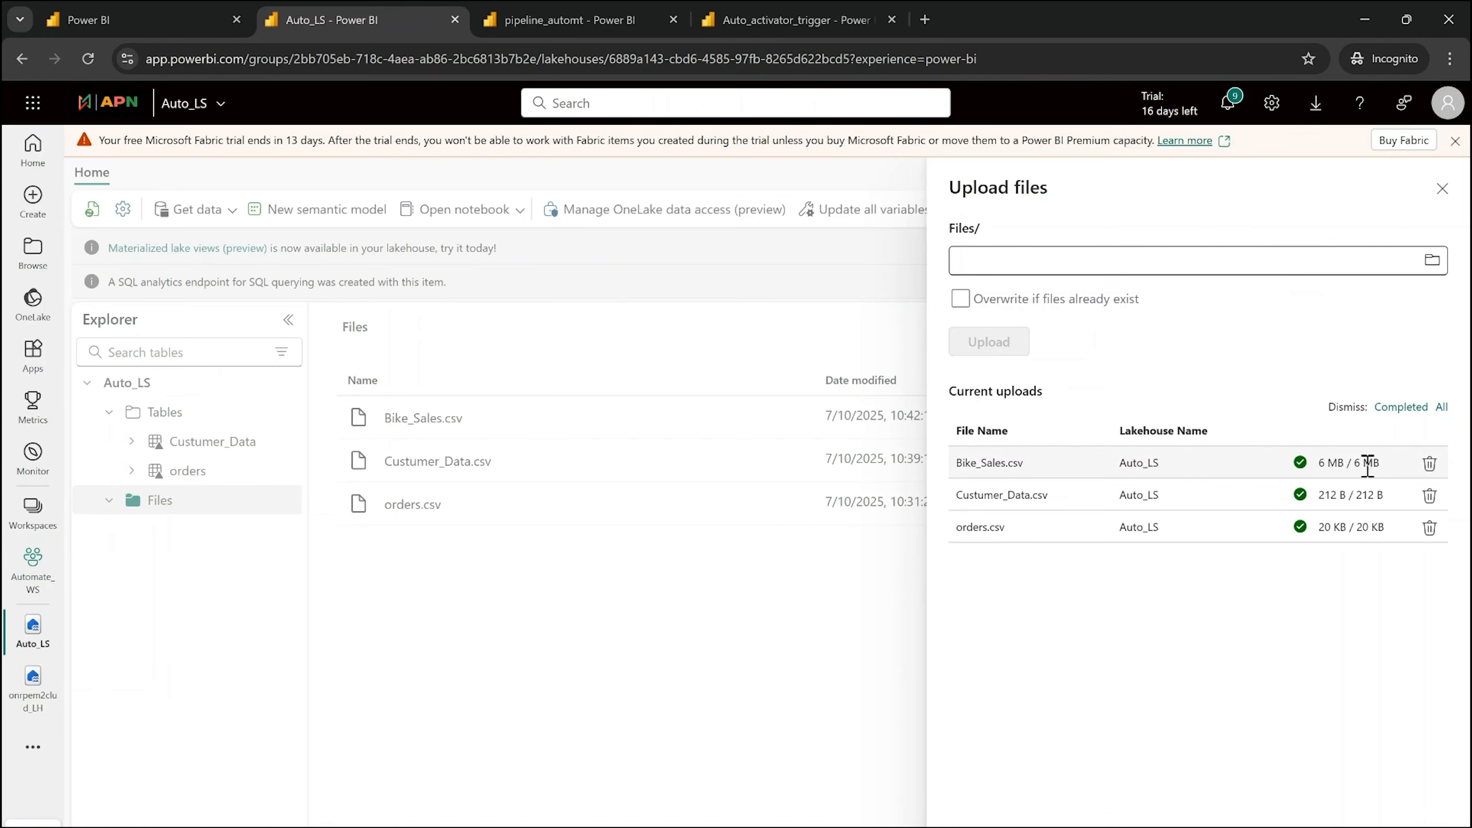
left_click(1446, 196)
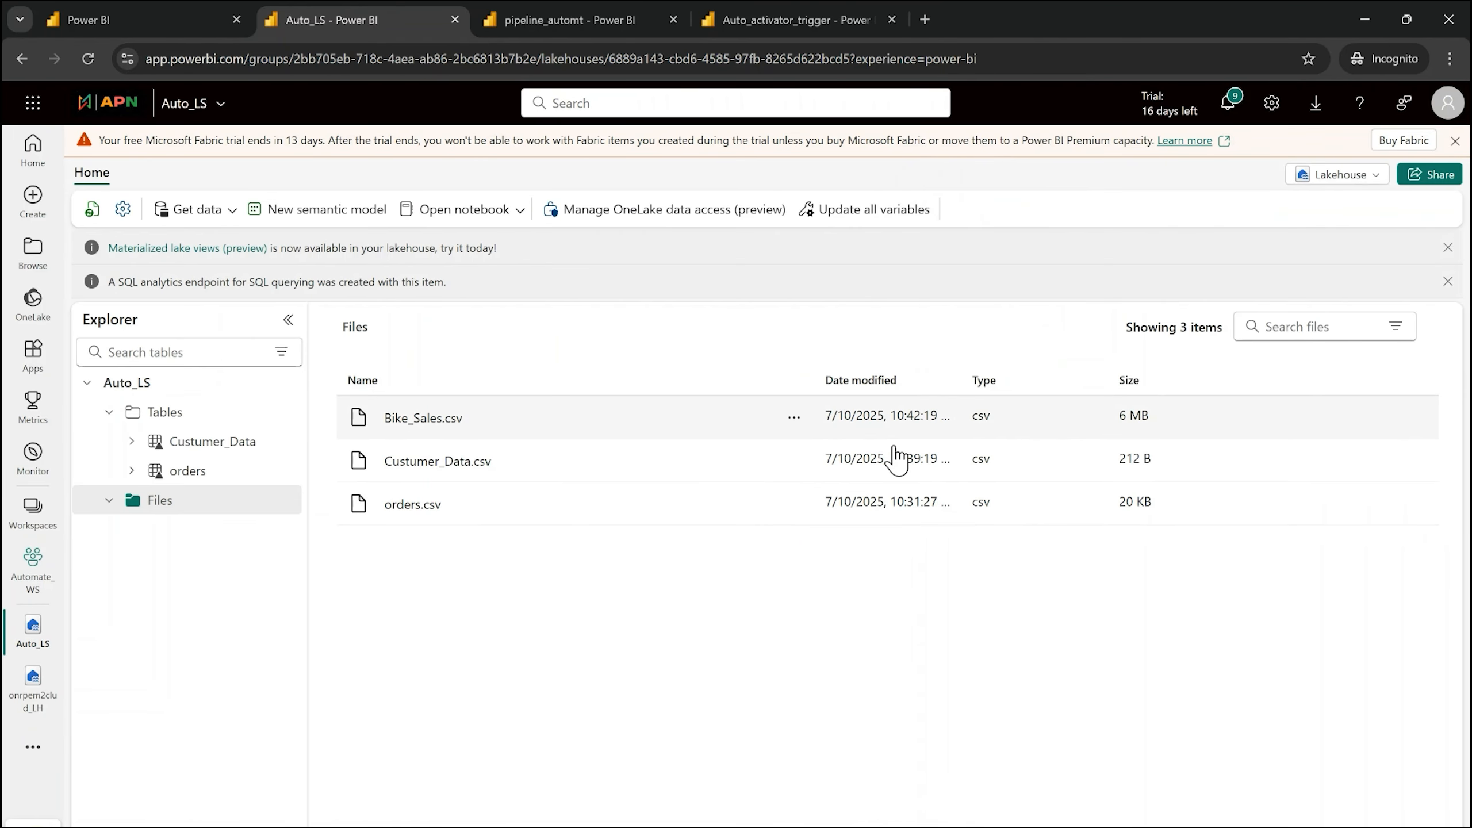
Reload Auto_activator_trigger and examine the newest projected activation of the Auto_LS alert after the Bike_Sales.csv upload
left_click(751, 20)
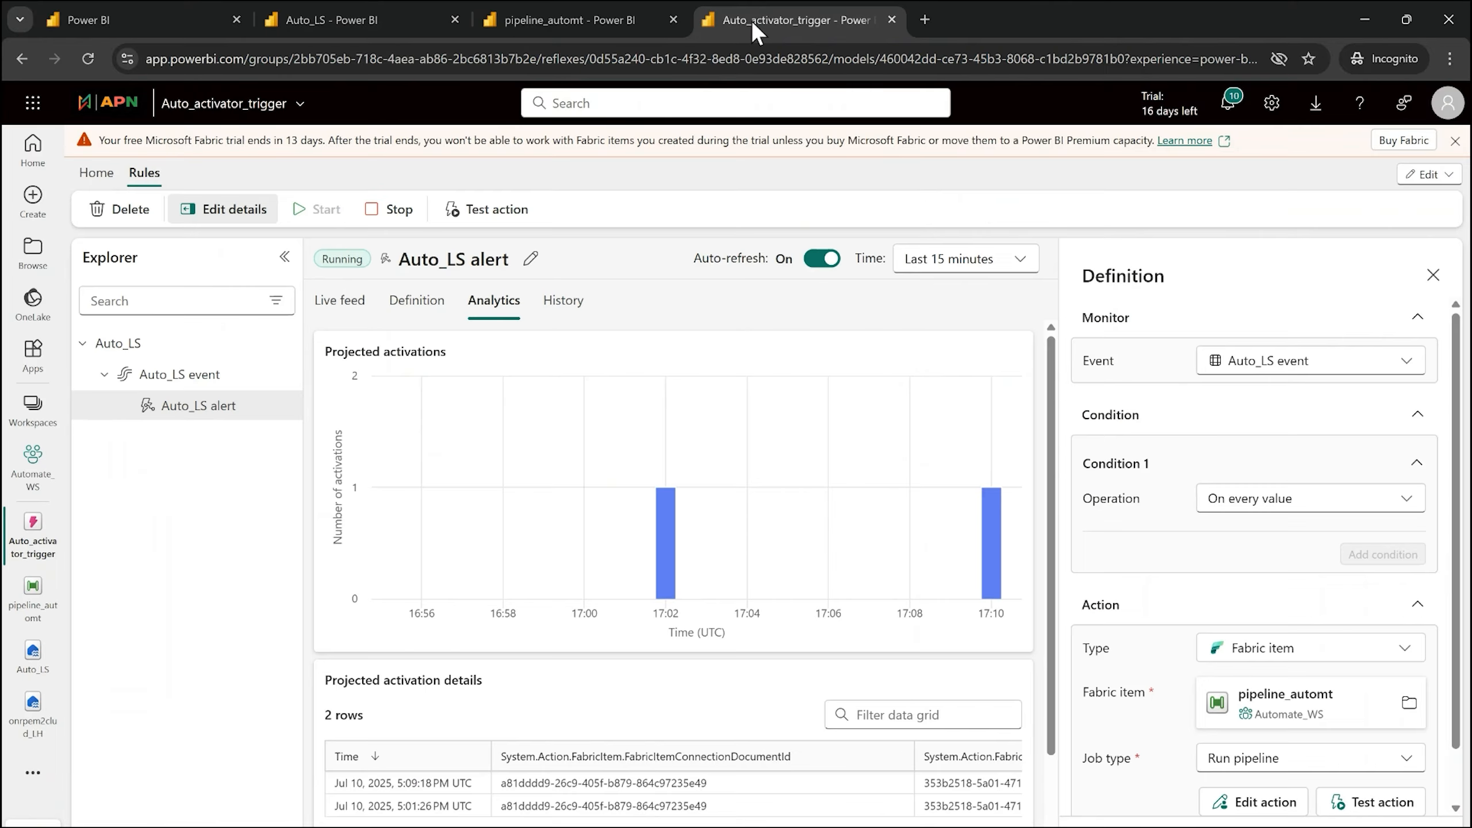
mouse_move(995, 545)
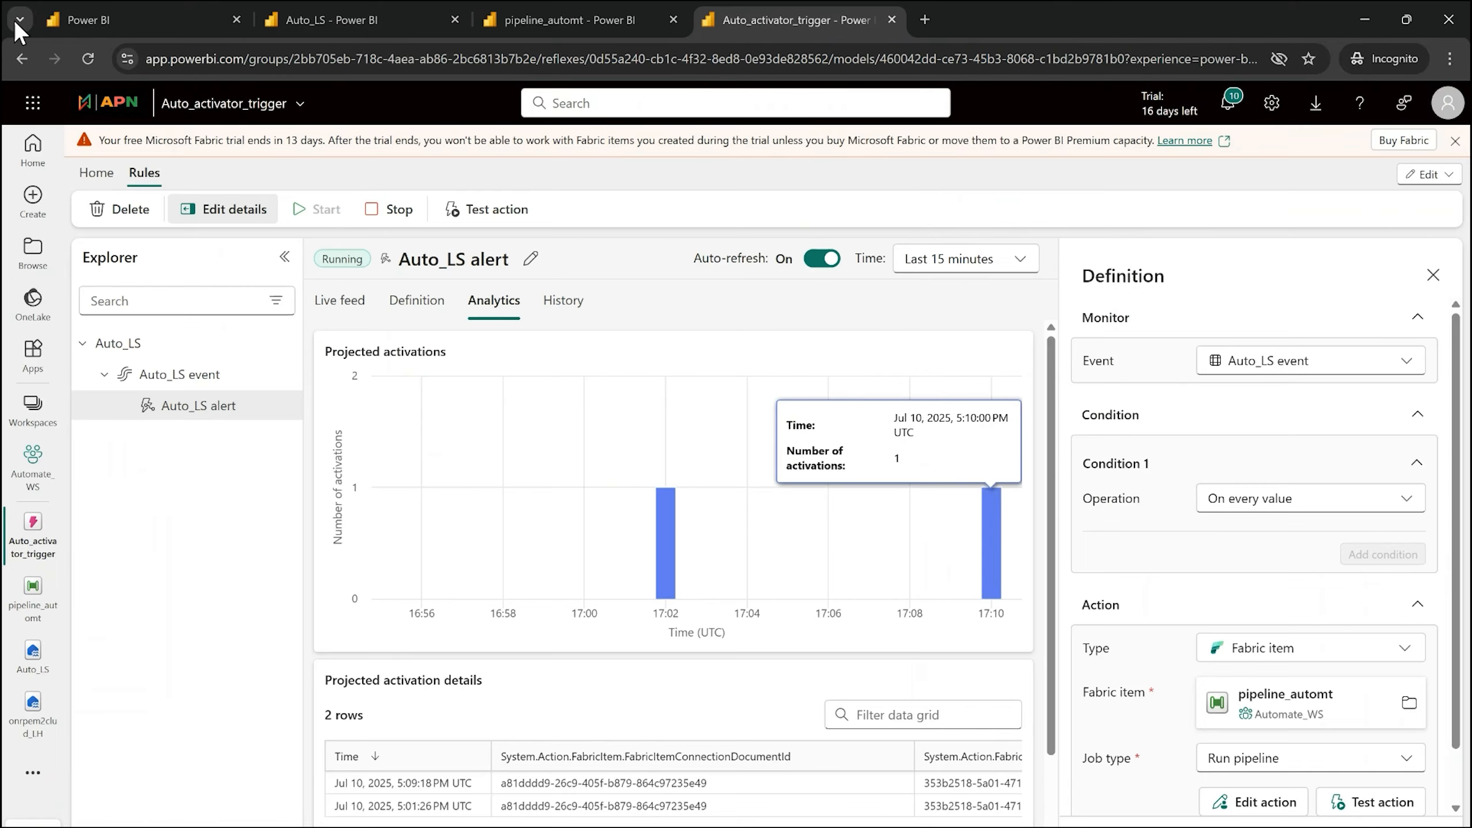
left_click(88, 58)
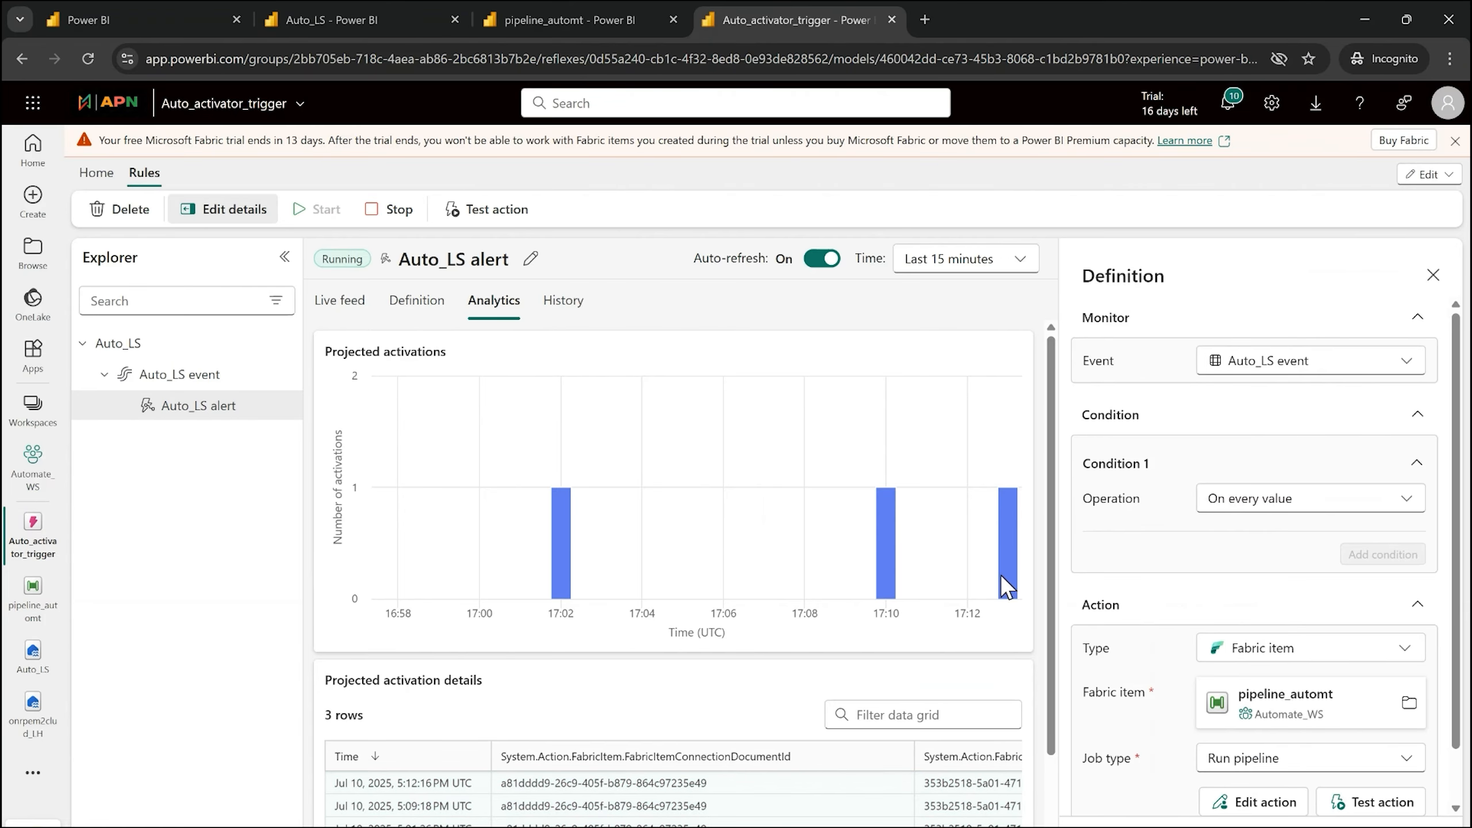
mouse_move(1010, 560)
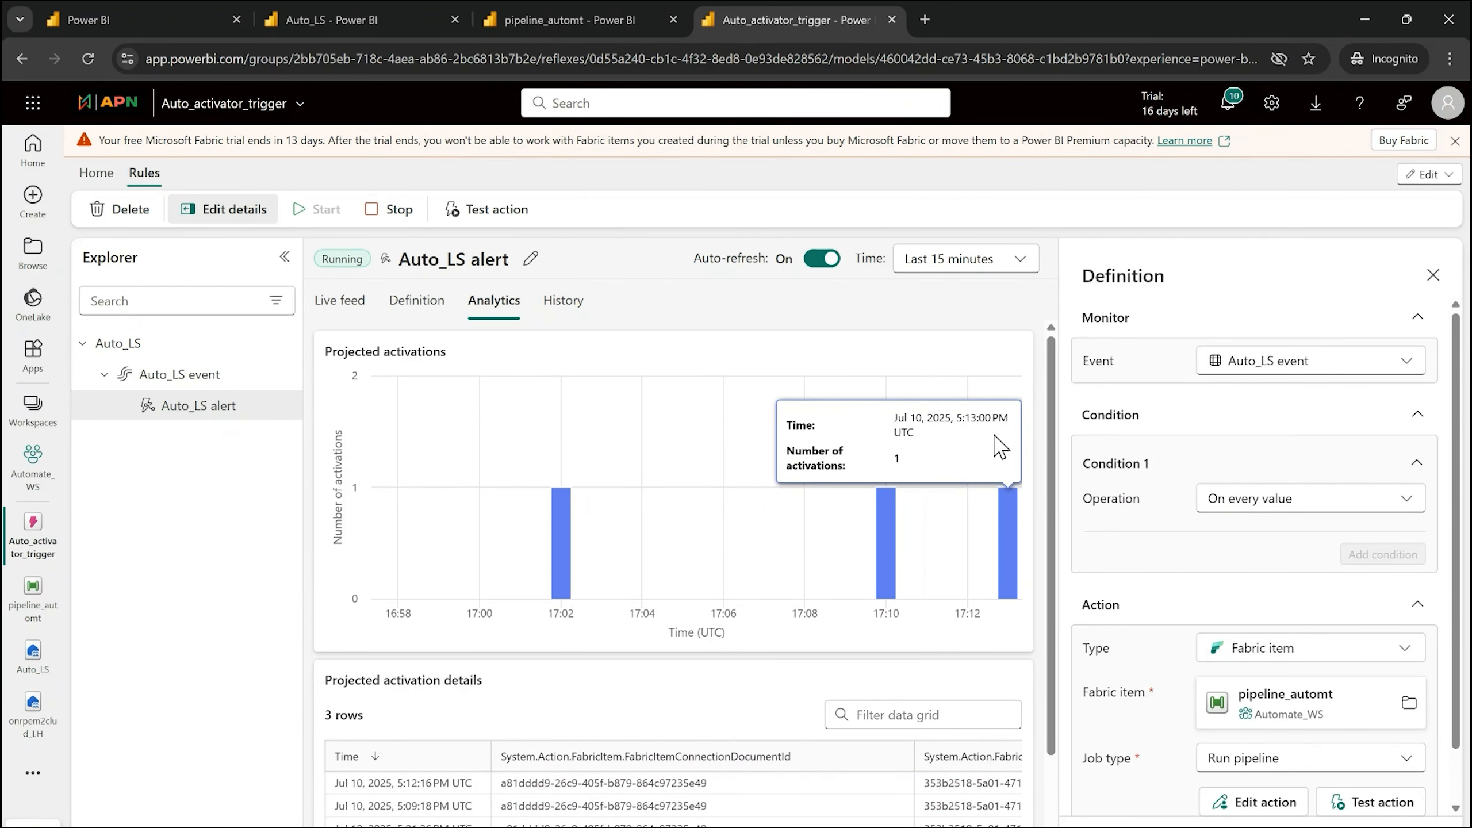
Refresh the Monitor activity list and compare the newest pipeline_automt run's start time with the modification time of Bike_Sales.csv in Auto_LS
left_click(547, 23)
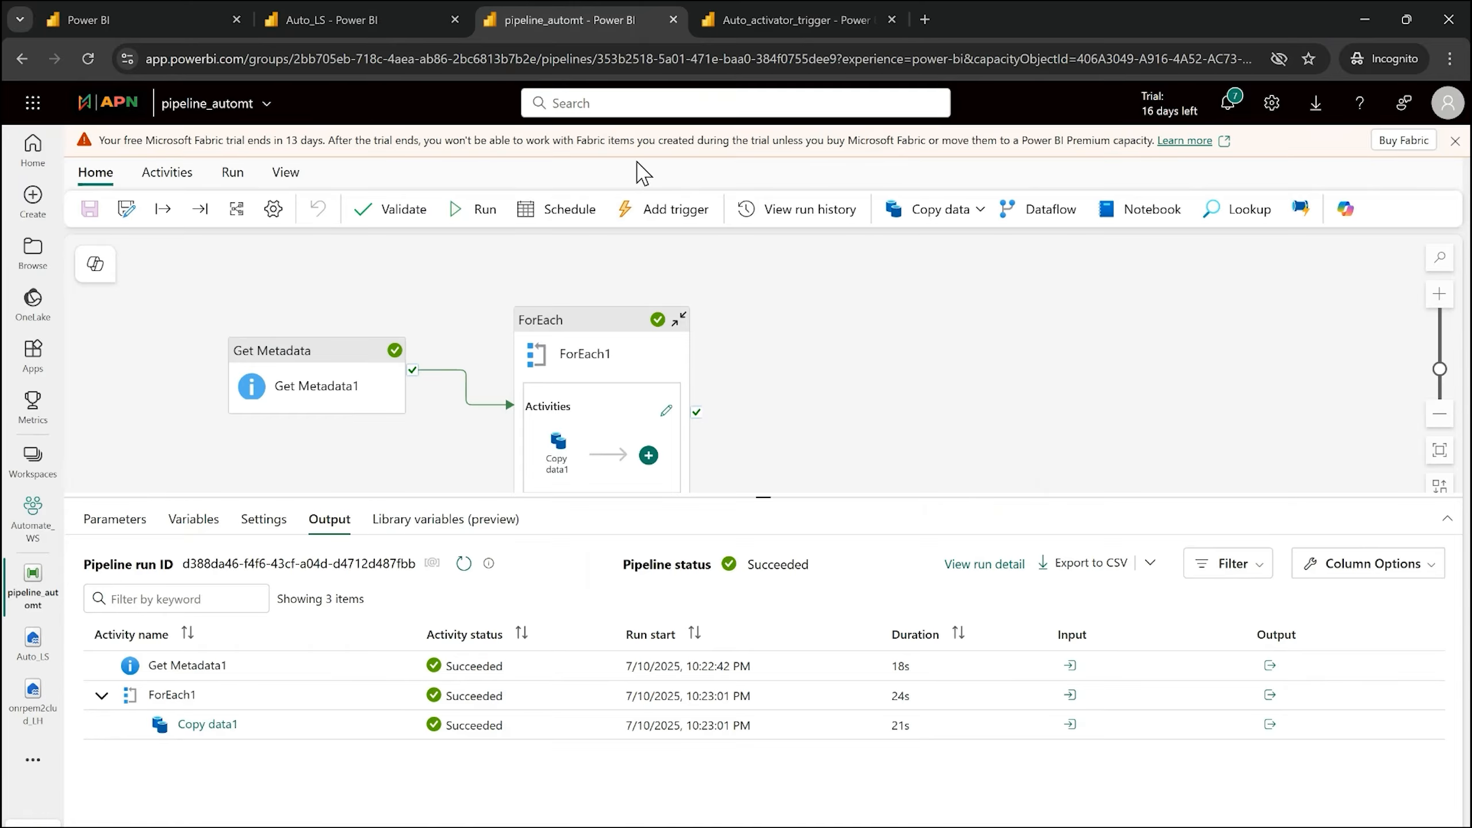
left_click(375, 23)
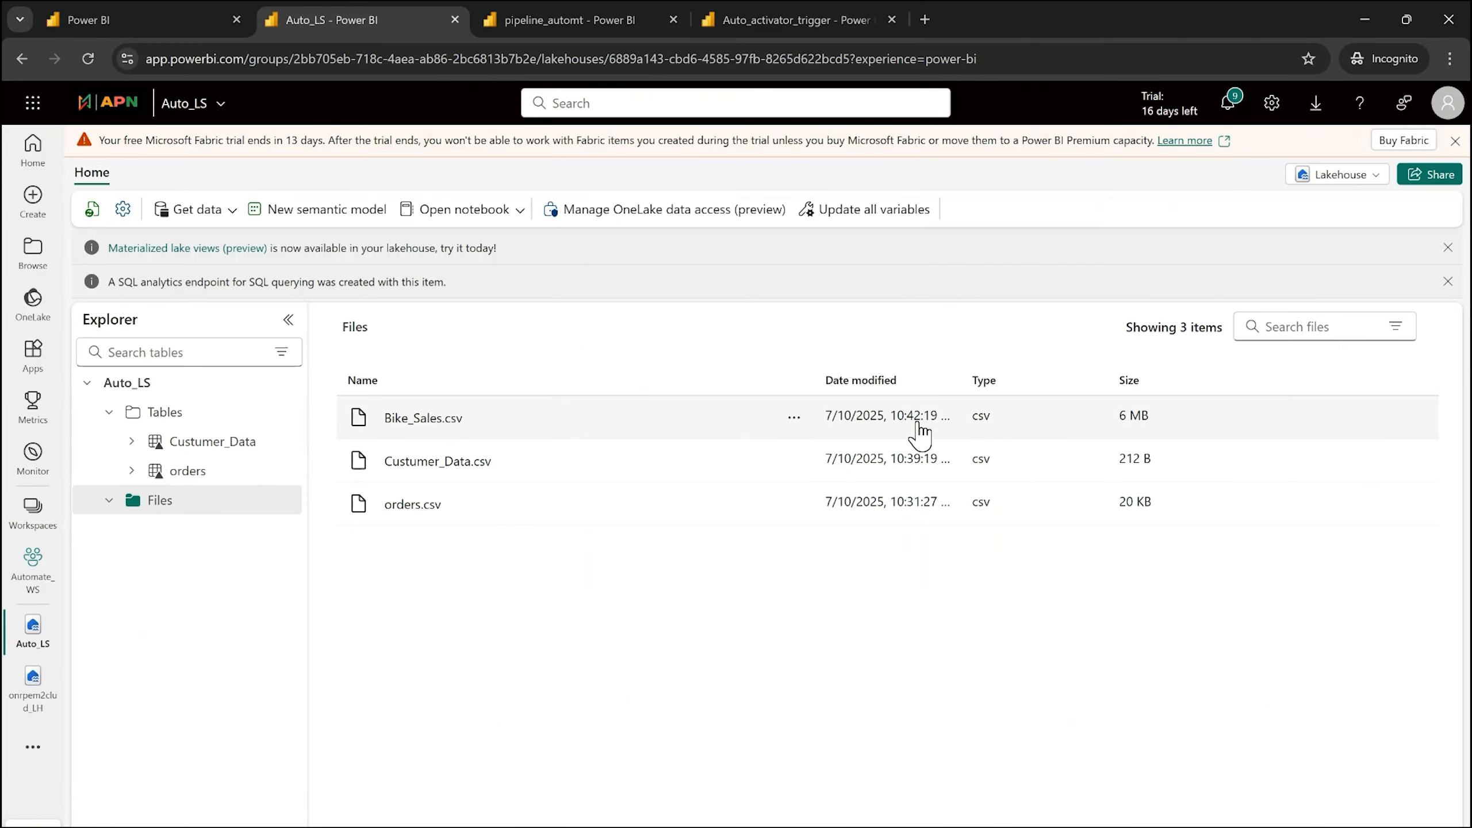
left_click(125, 23)
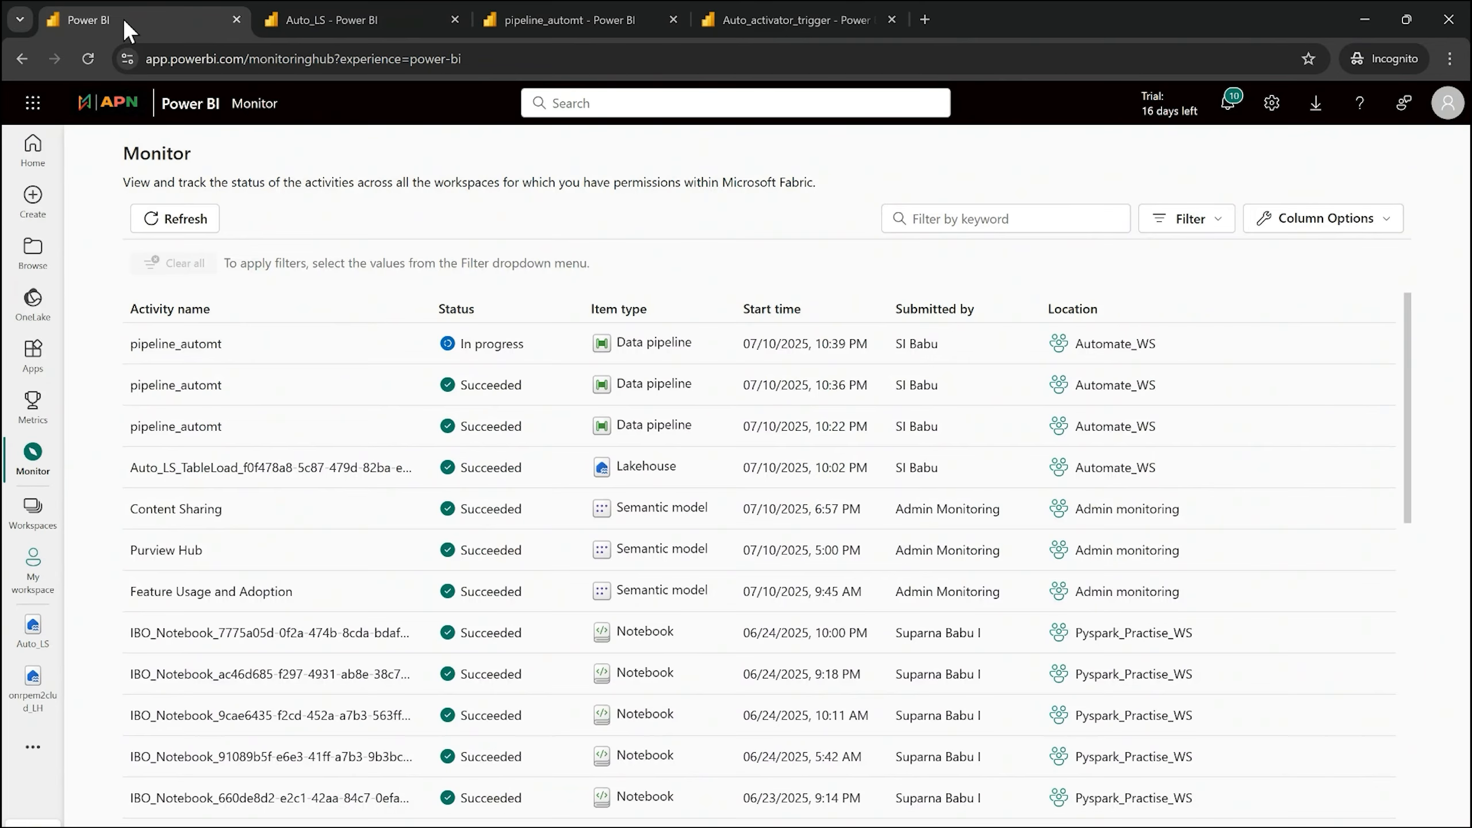
left_click(186, 221)
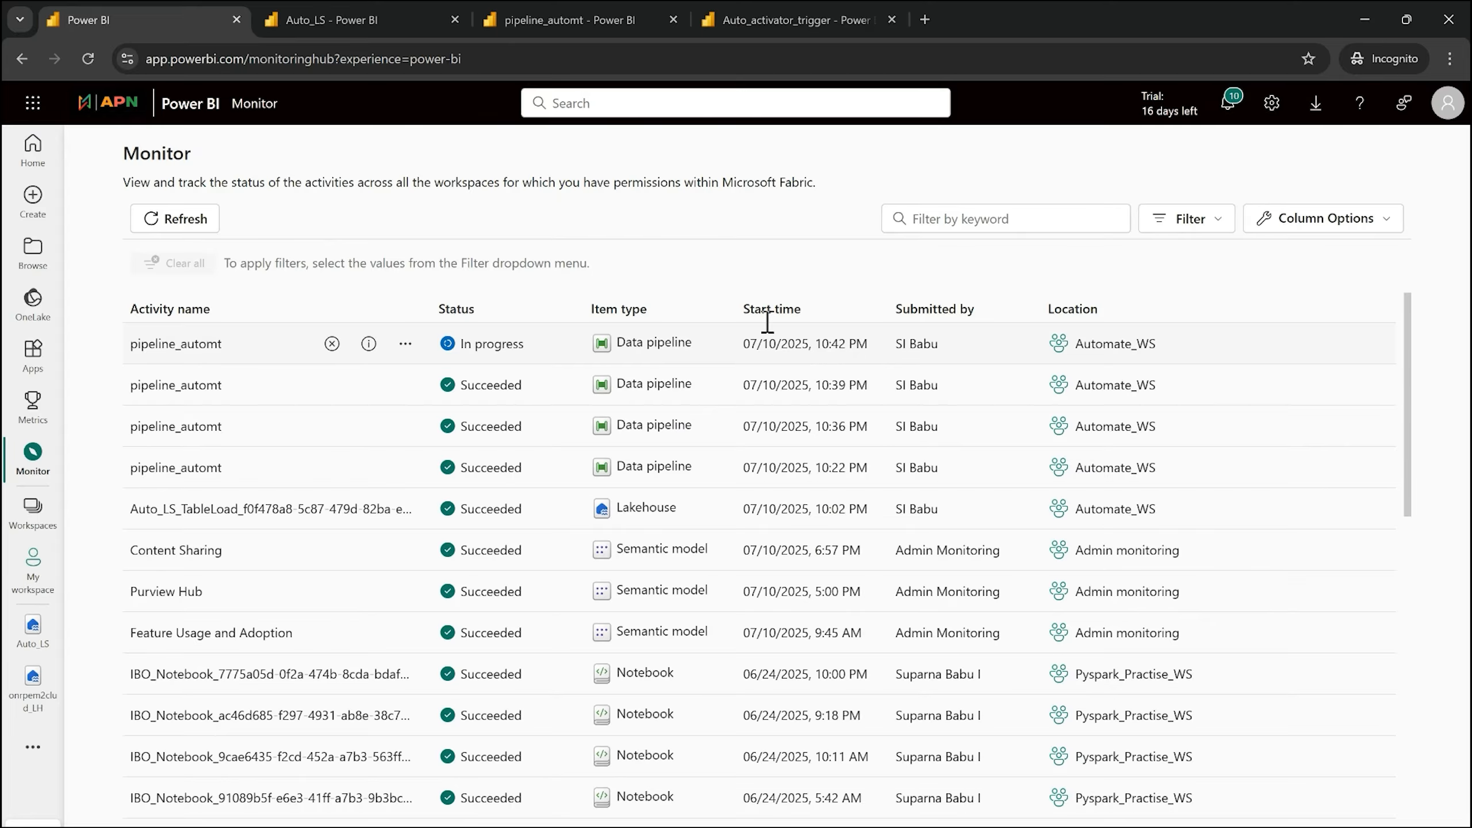
left_click(555, 17)
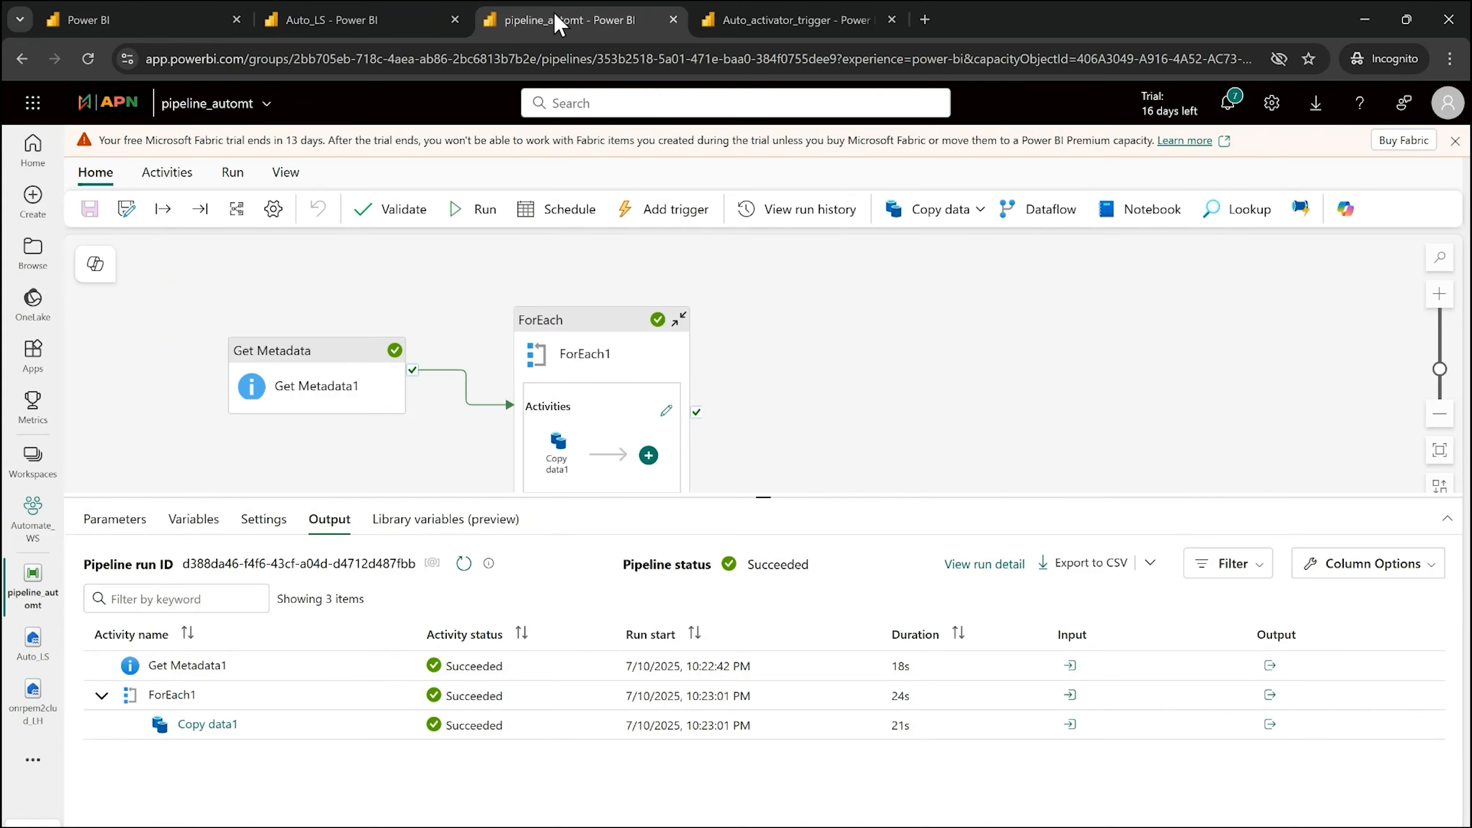
left_click(347, 21)
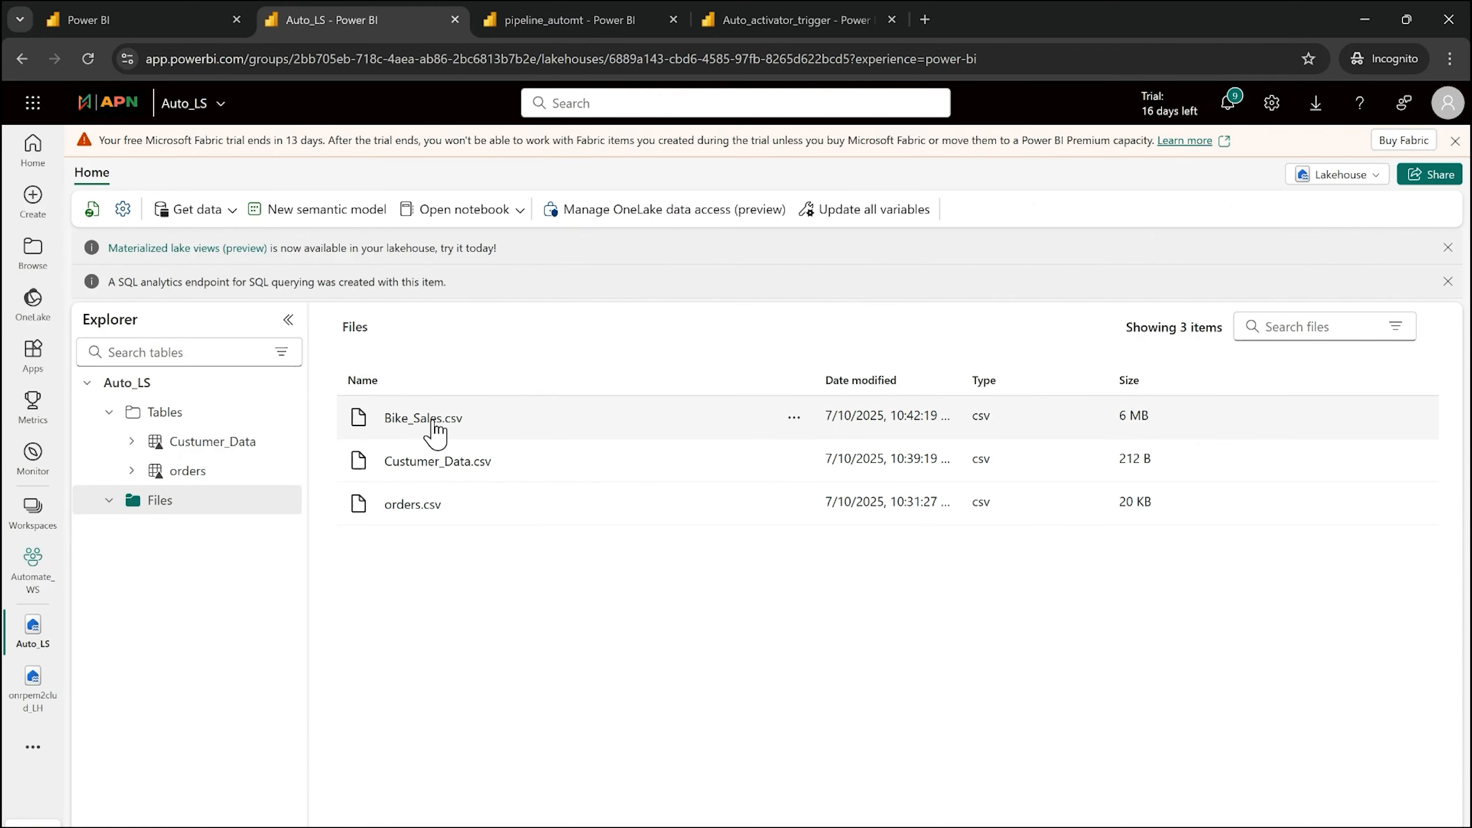
Refresh the Monitor activities again and open the newest pipeline_automt run to inspect its run details and copy activities
left_click(586, 19)
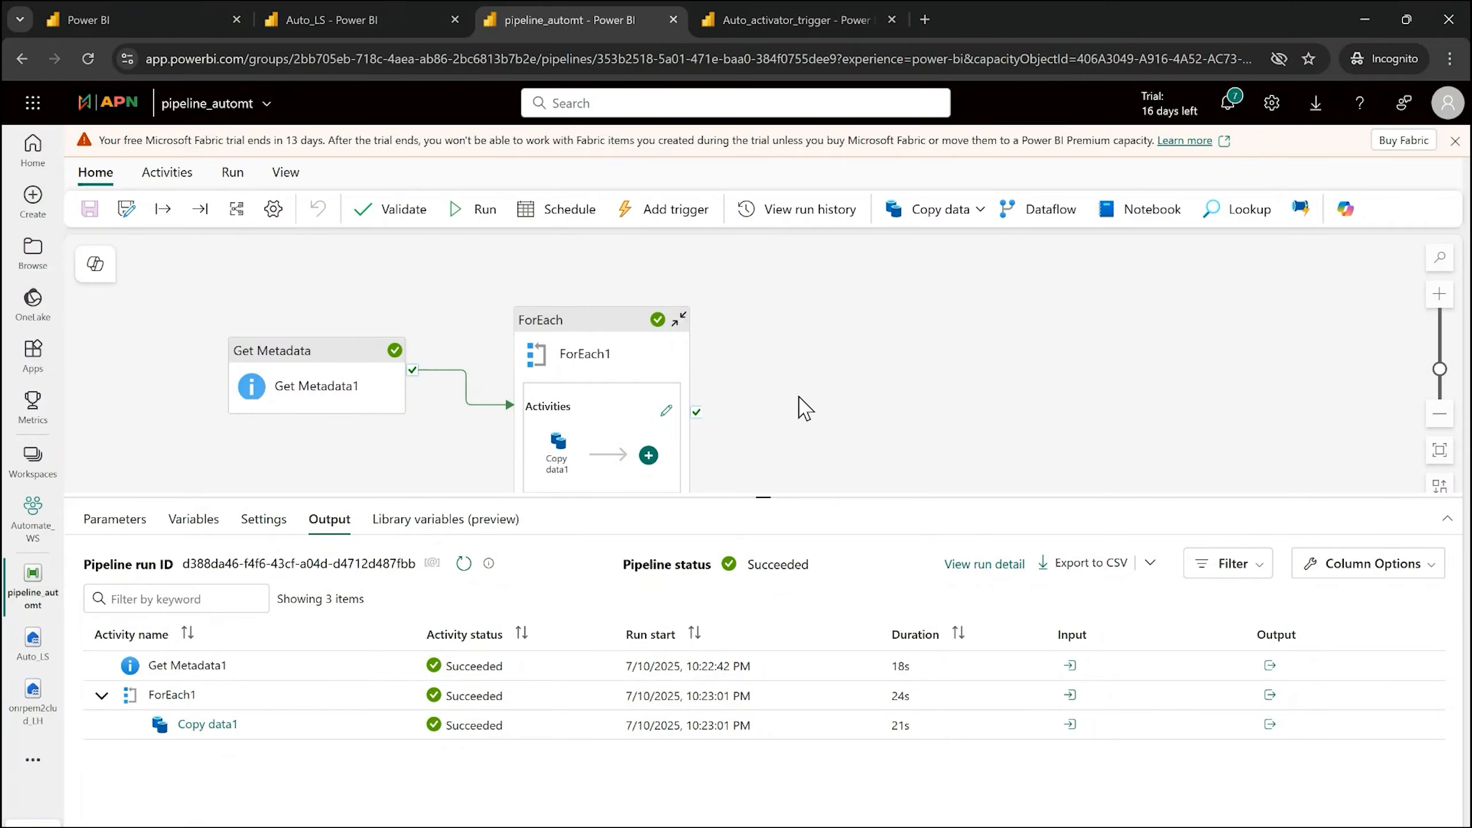
left_click(128, 23)
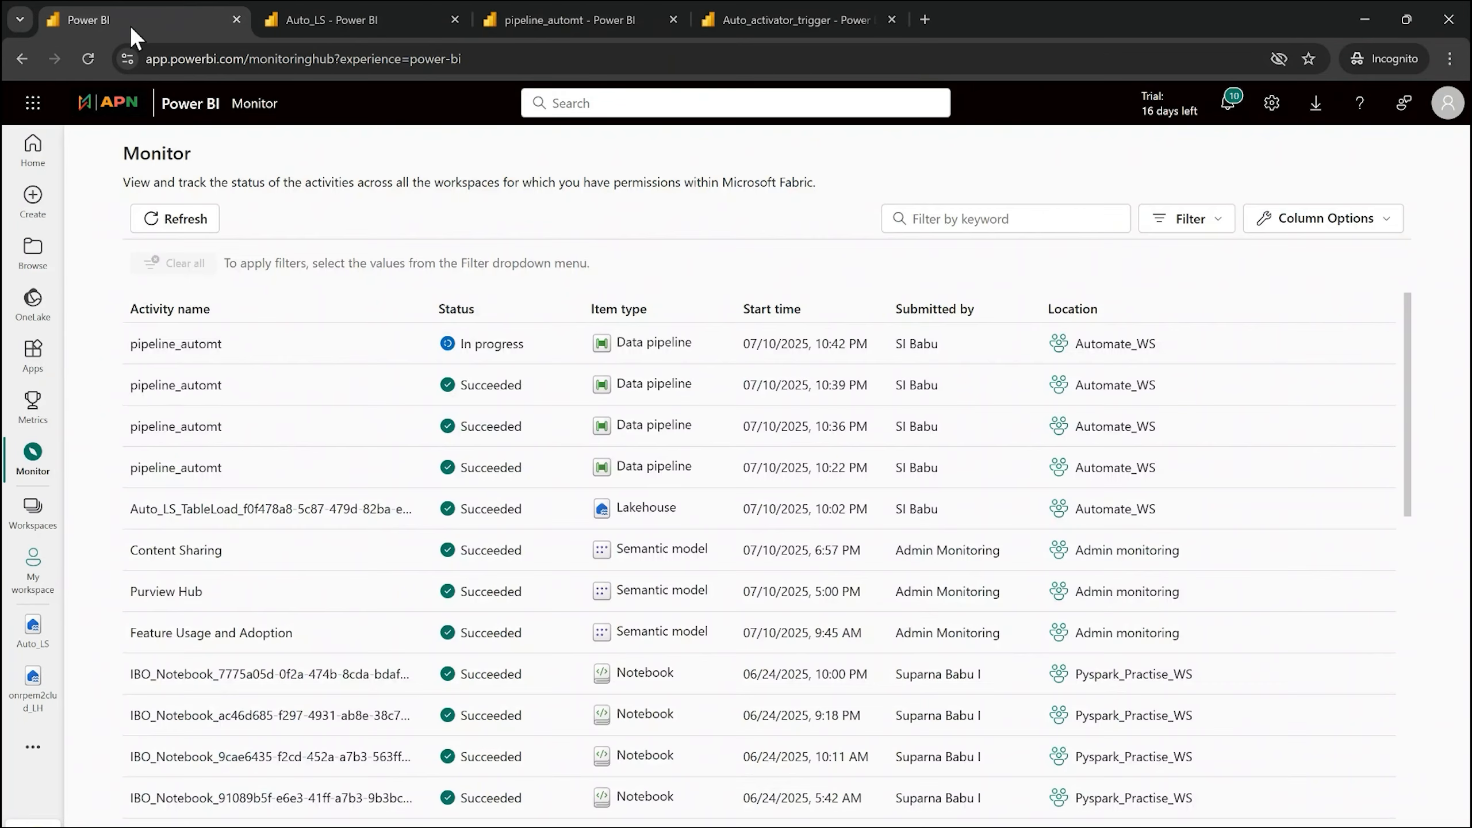
left_click(200, 235)
left_click(180, 348)
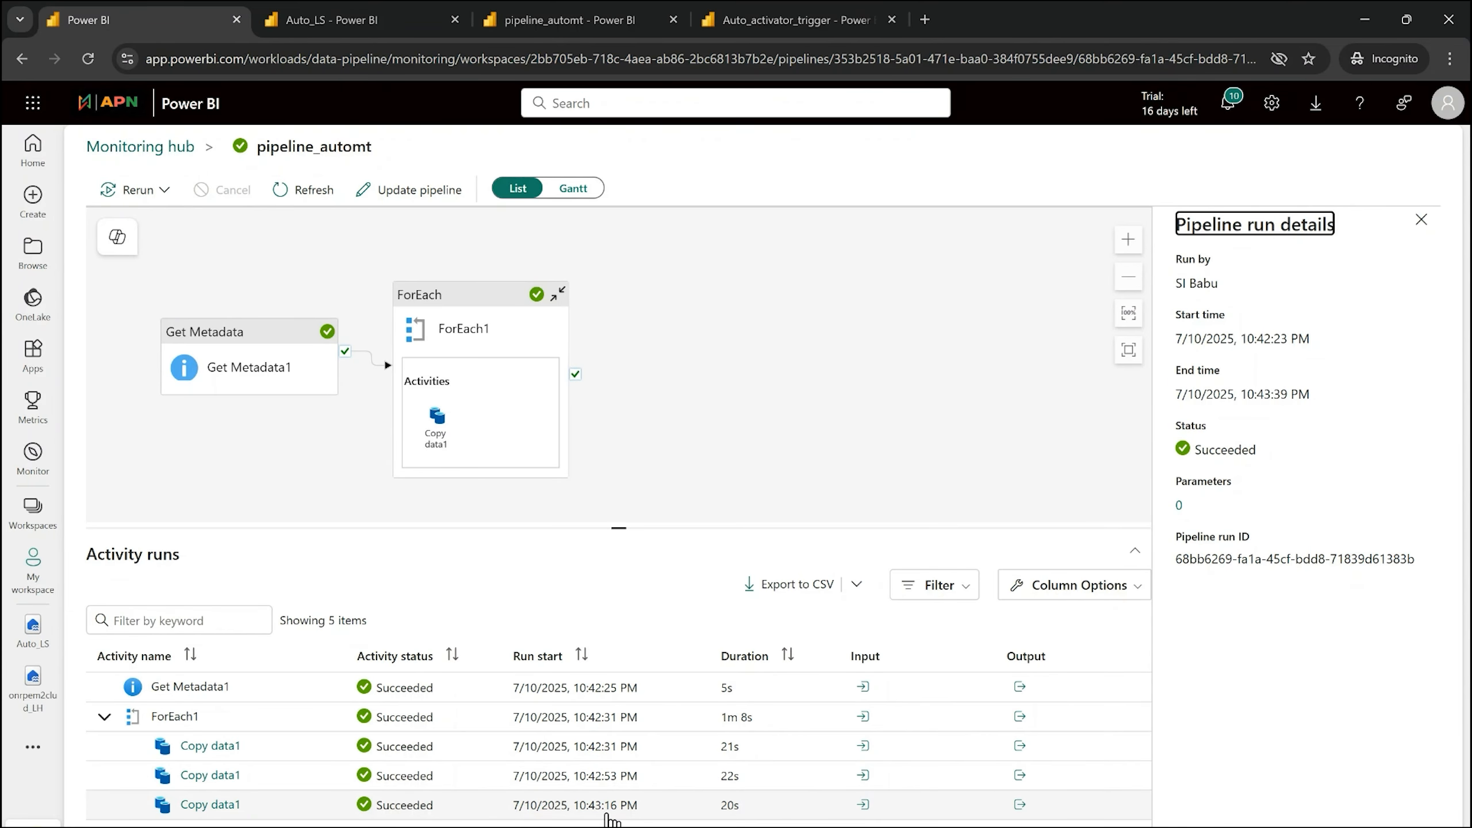
Refresh the Tables folder of the Auto_LS lakehouse to check for the Bike_Sales table
left_click(349, 23)
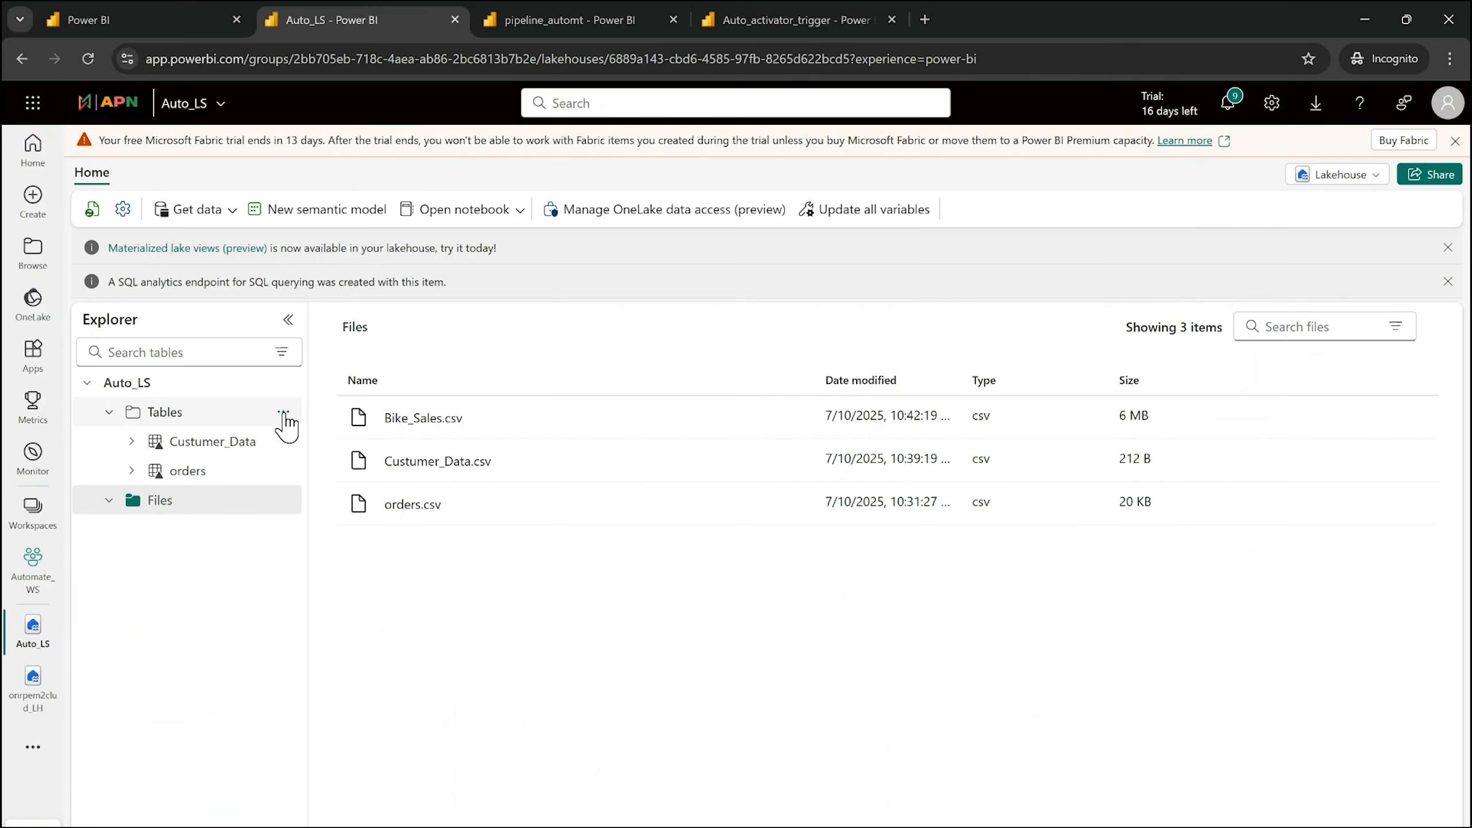
left_click(284, 412)
left_click(328, 564)
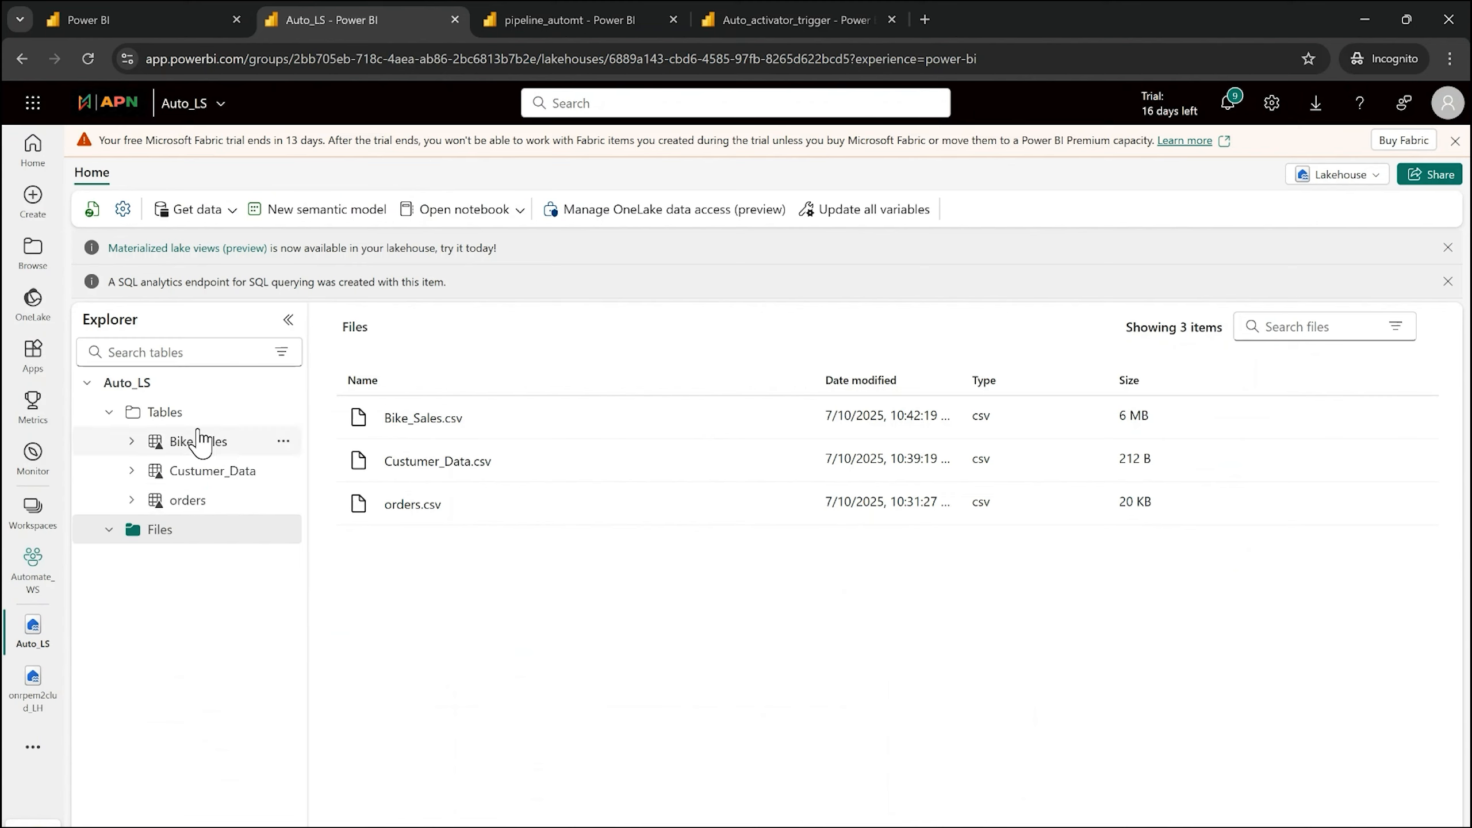
View the underlying files of the Bike_Sales table, including their modification times, and preview its rows in table view
left_click(284, 443)
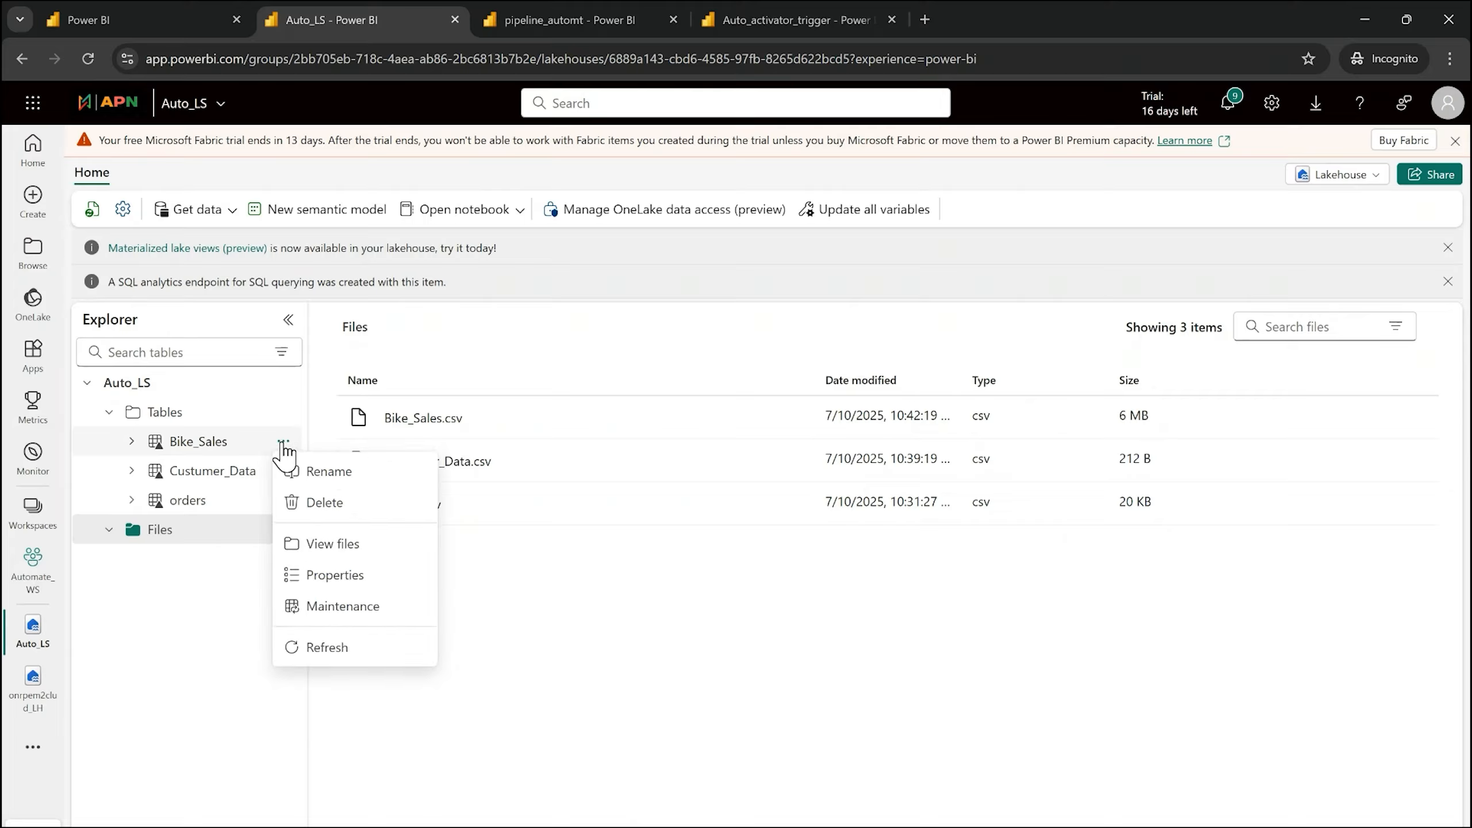
left_click(339, 545)
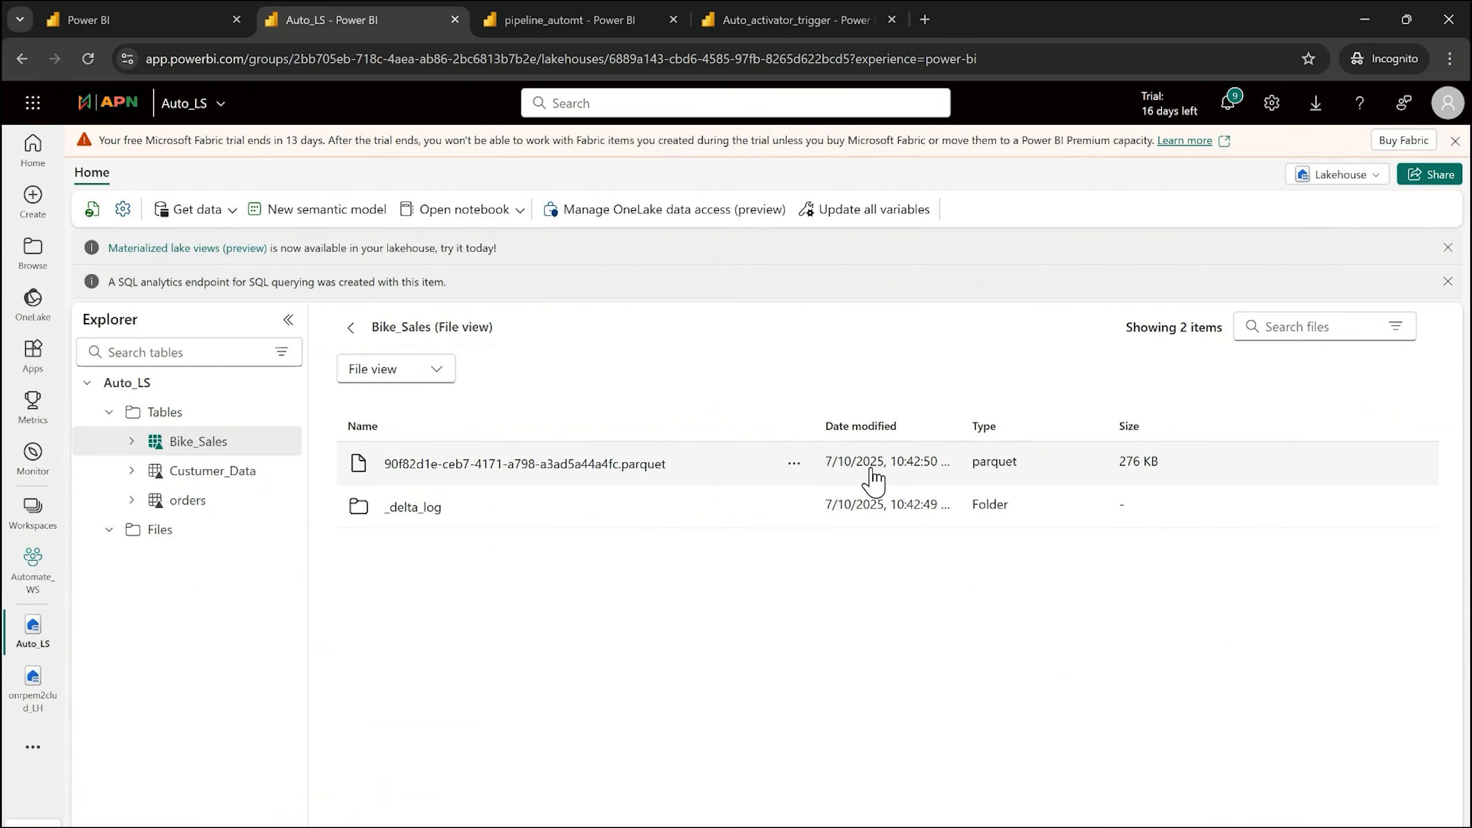
left_click(192, 443)
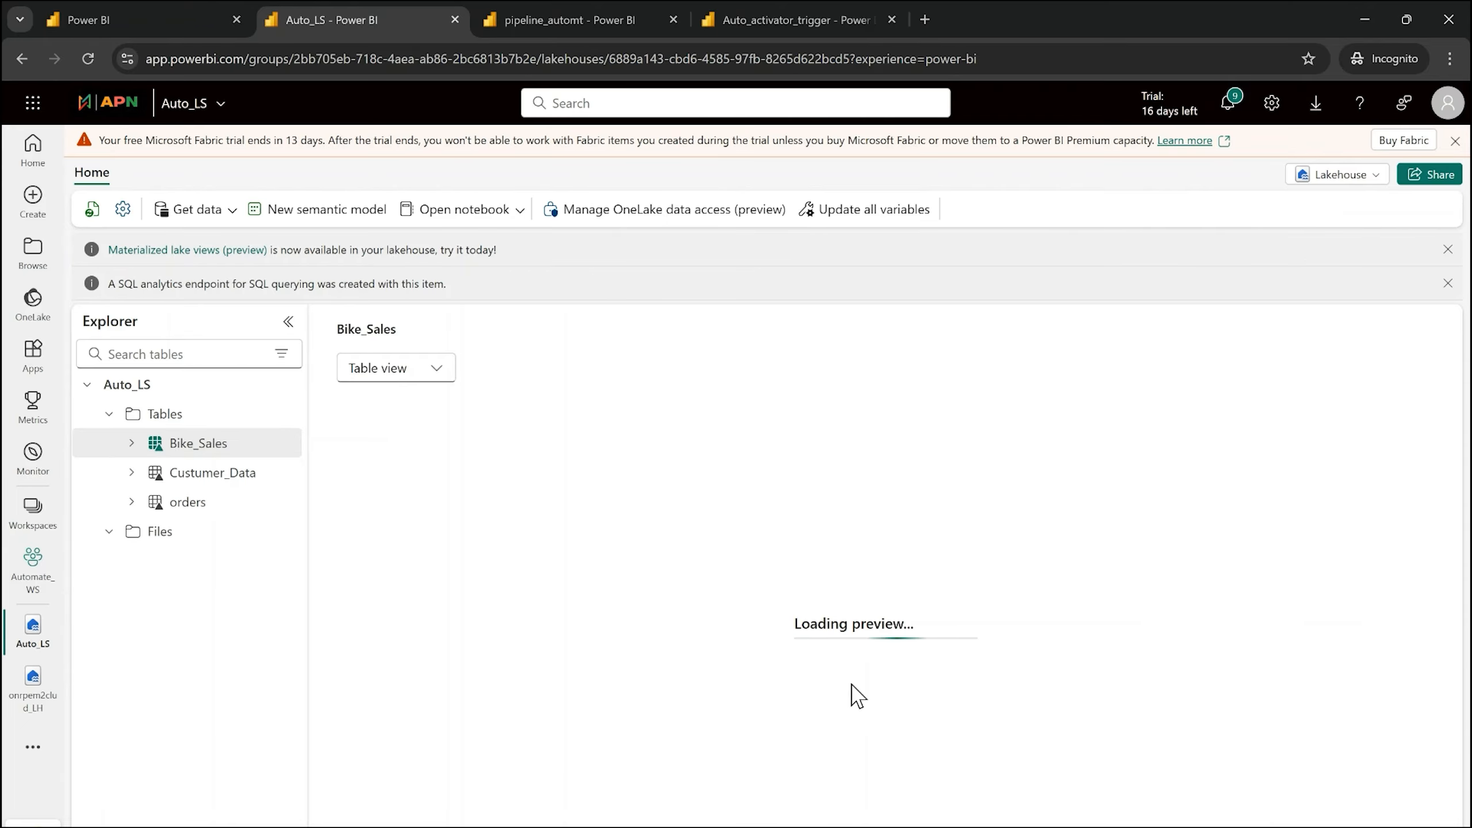
left_click(800, 29)
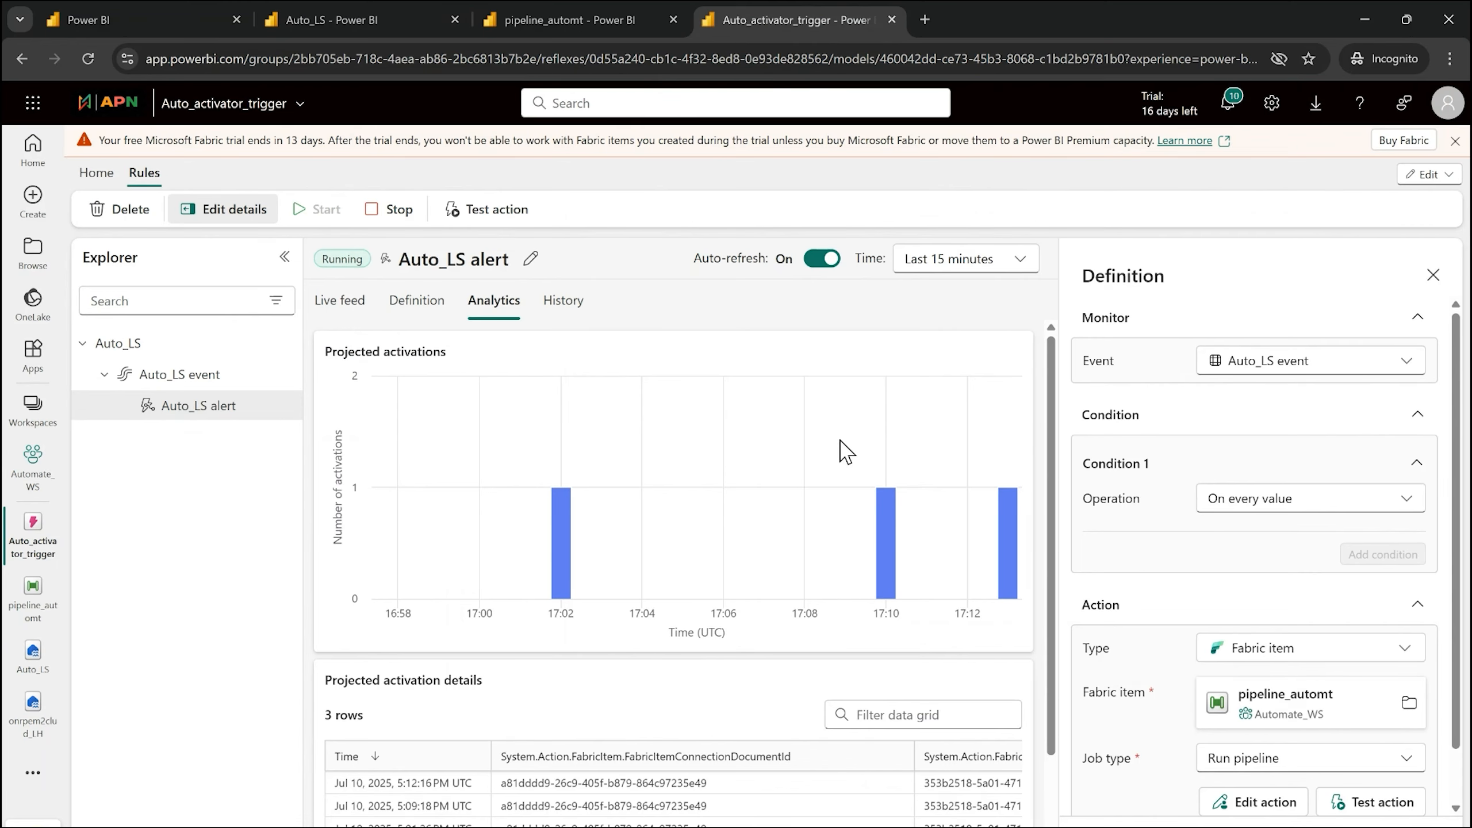
left_click(140, 21)
left_click(316, 18)
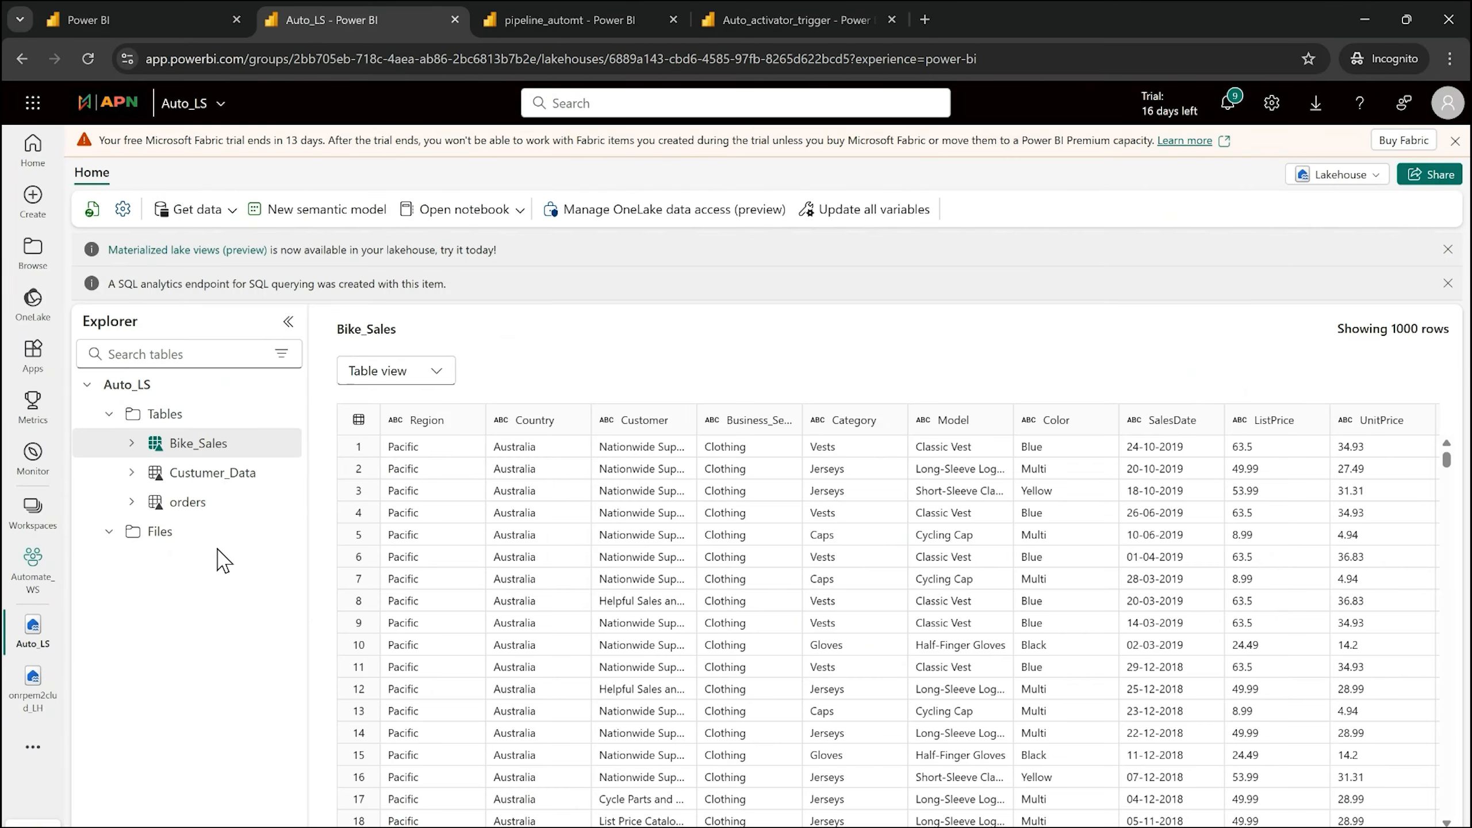
Review the Auto_LS alert's monitored event, activations and pipeline_automt action, and recheck the pipeline and the Auto_LS lakehouse tables
left_click(753, 18)
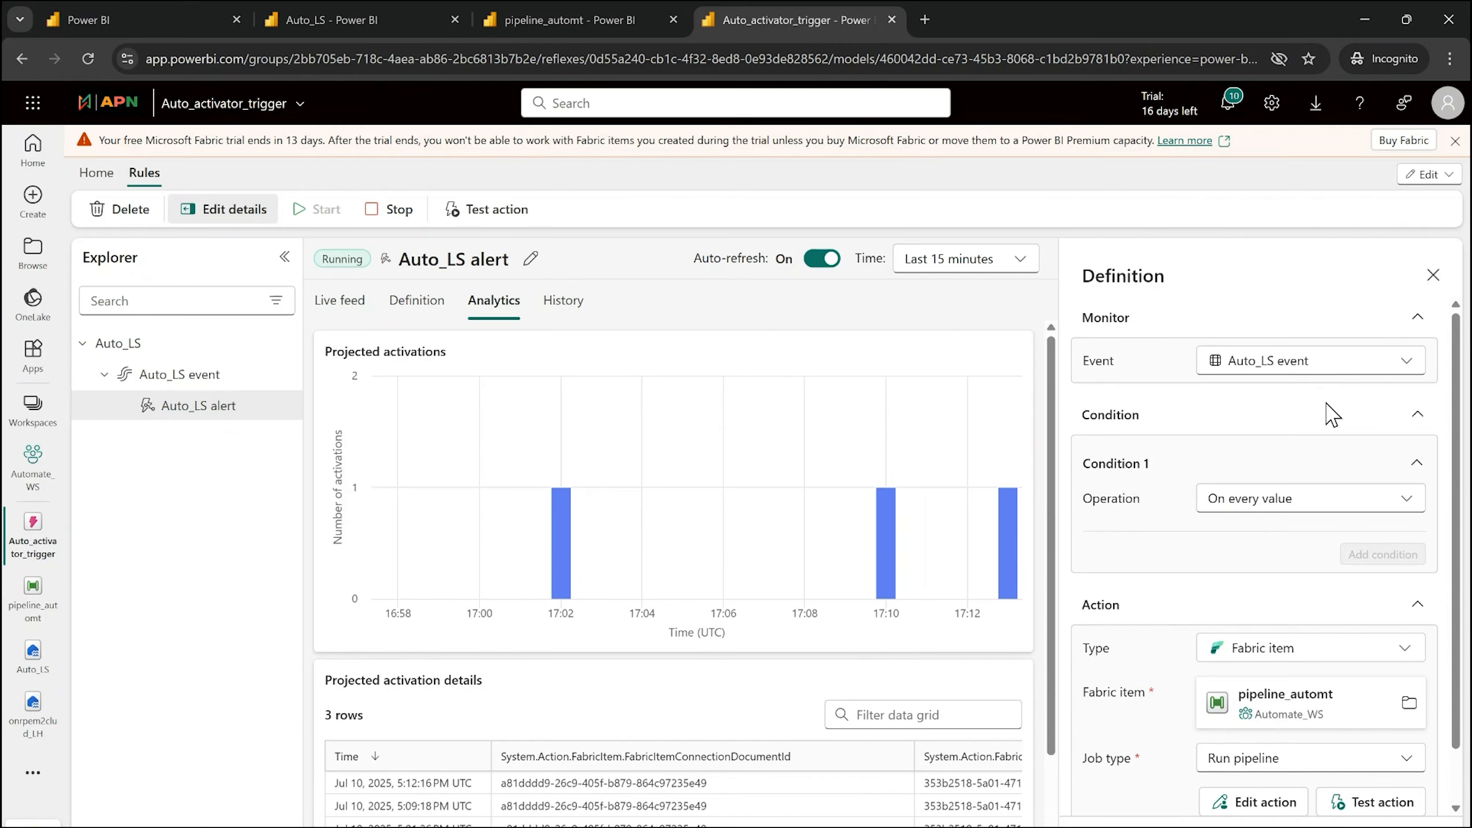
left_click(1355, 369)
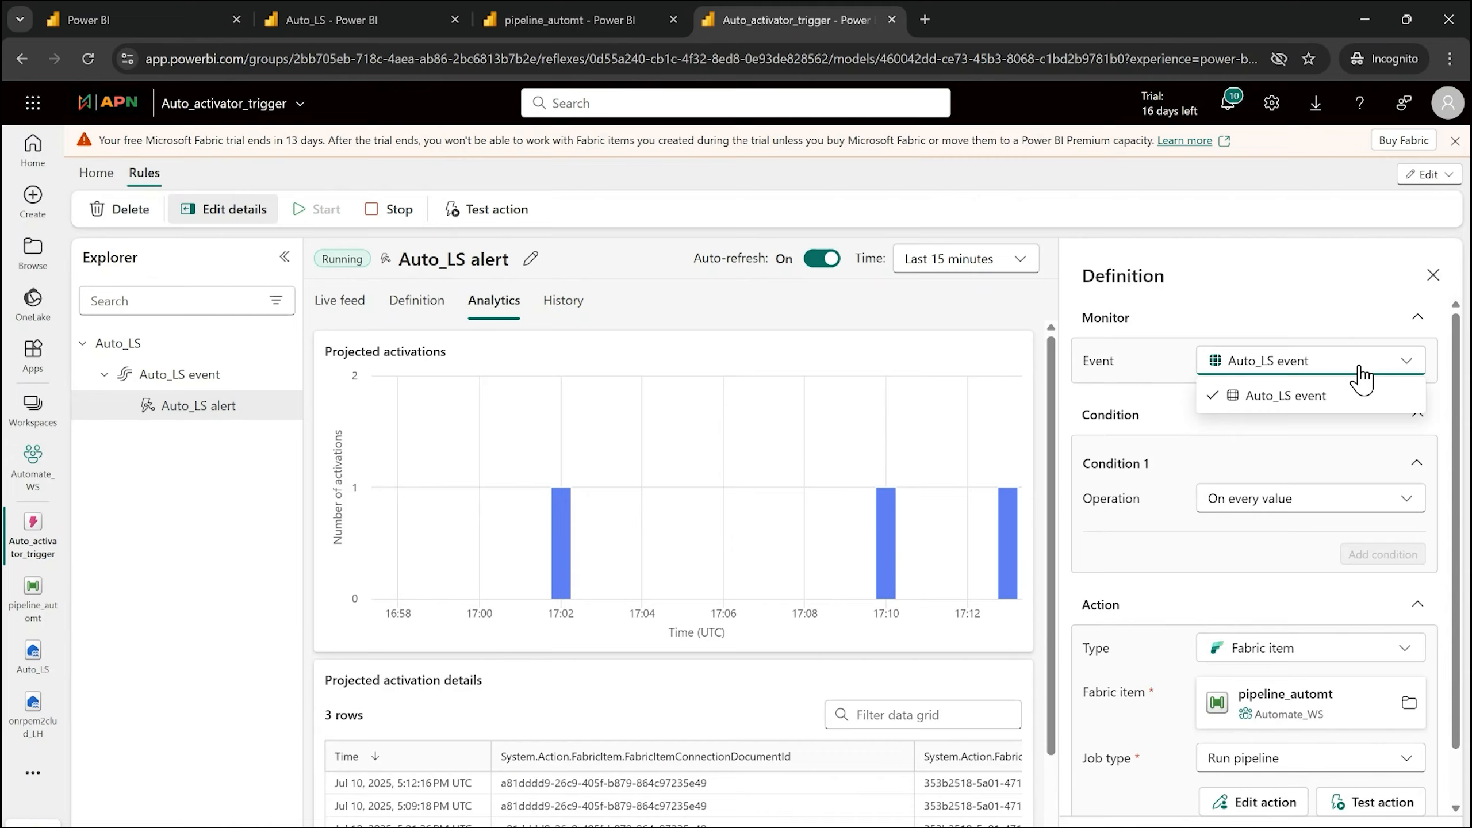
left_click(1172, 445)
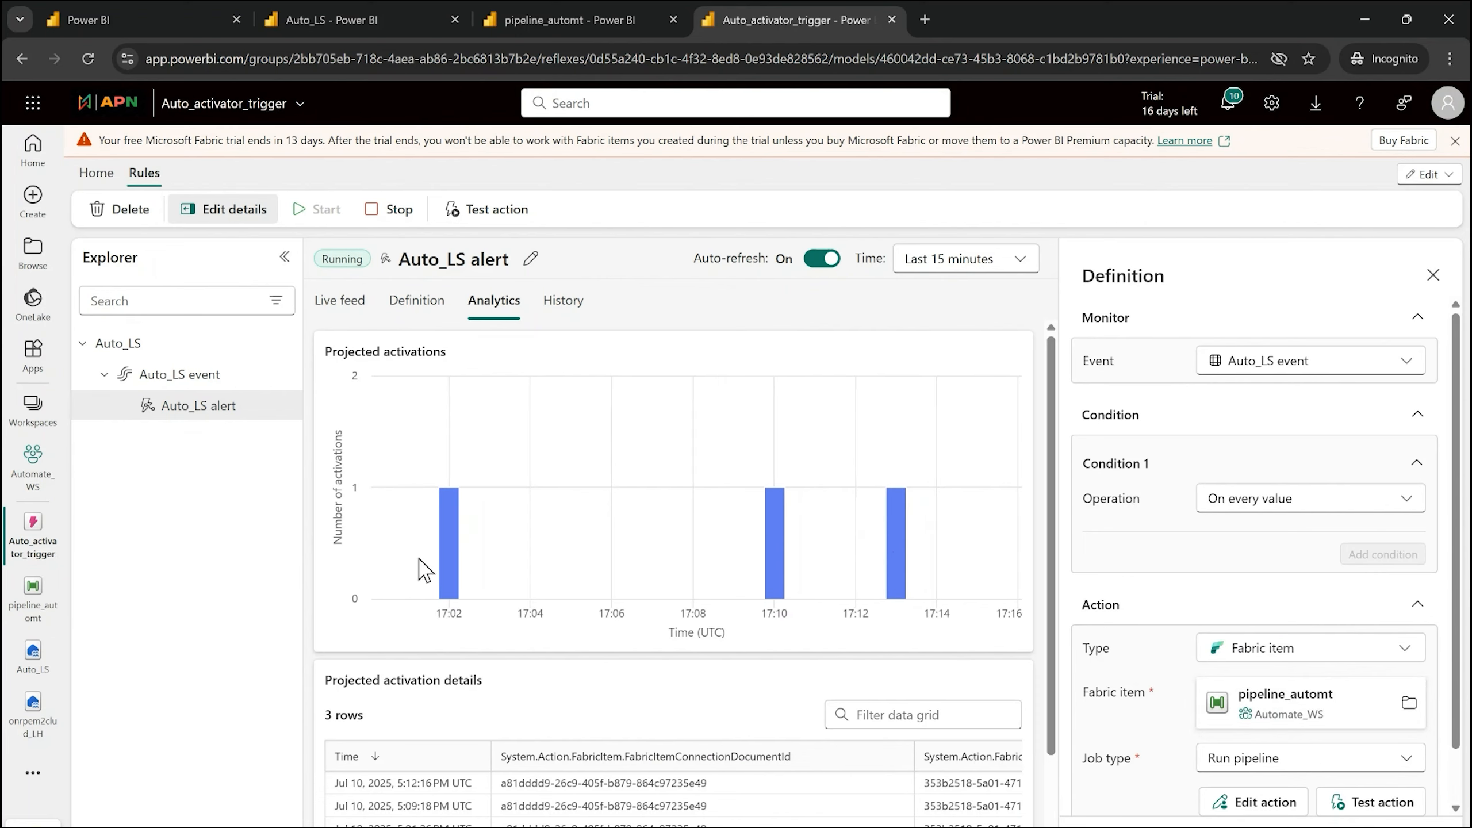
mouse_move(901, 544)
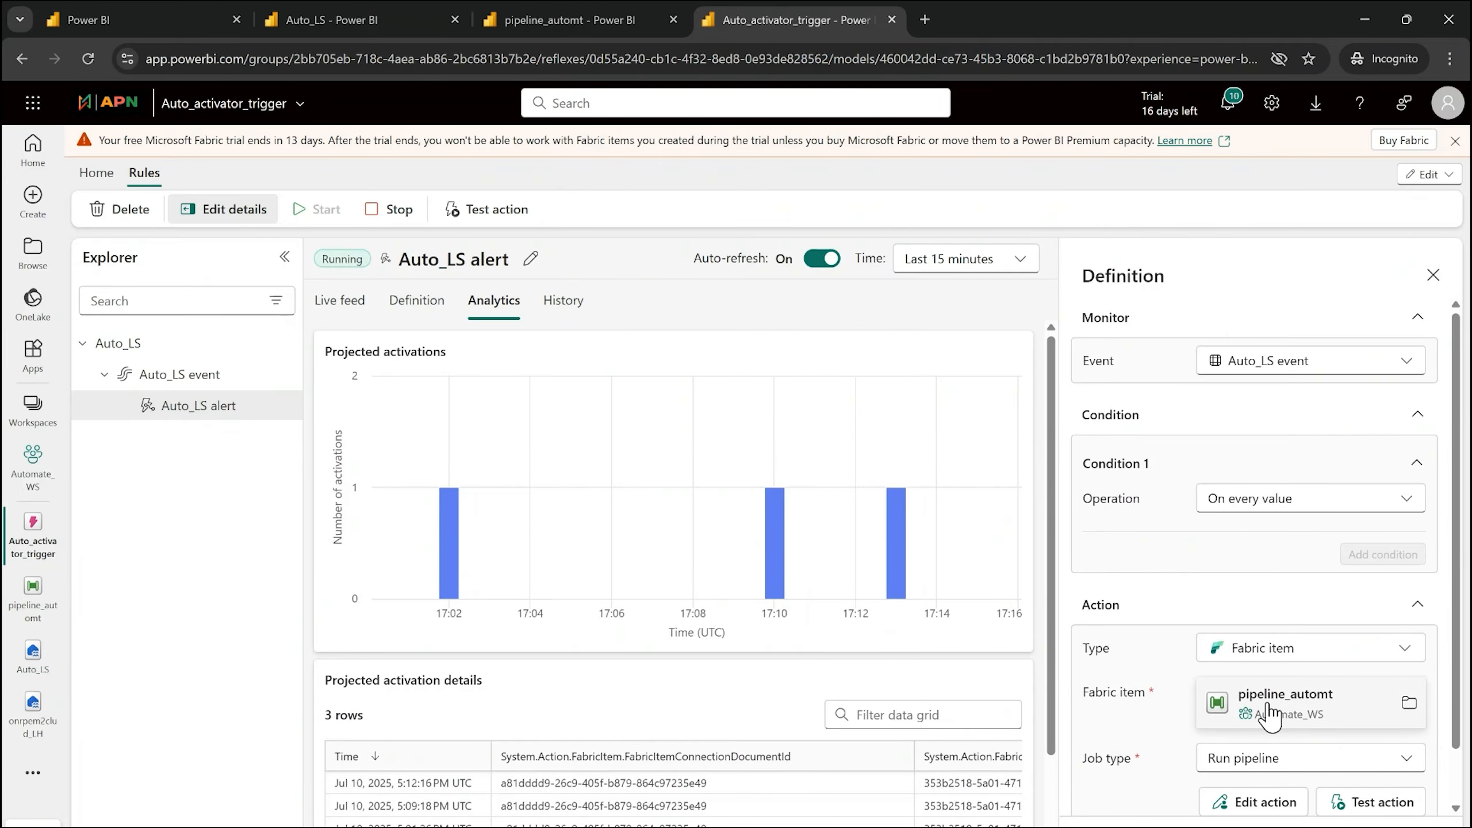
left_click(1268, 715)
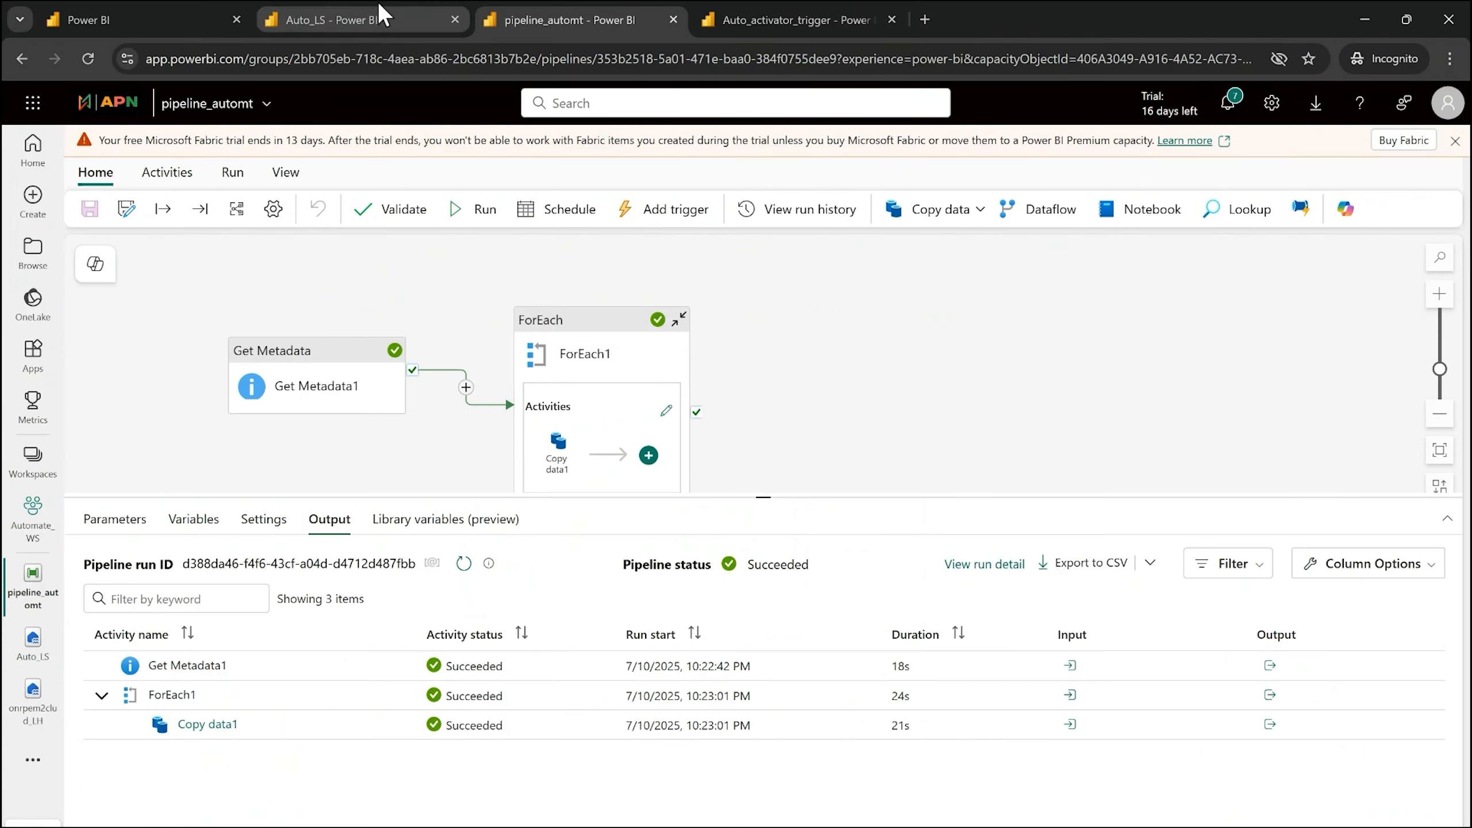
left_click(396, 26)
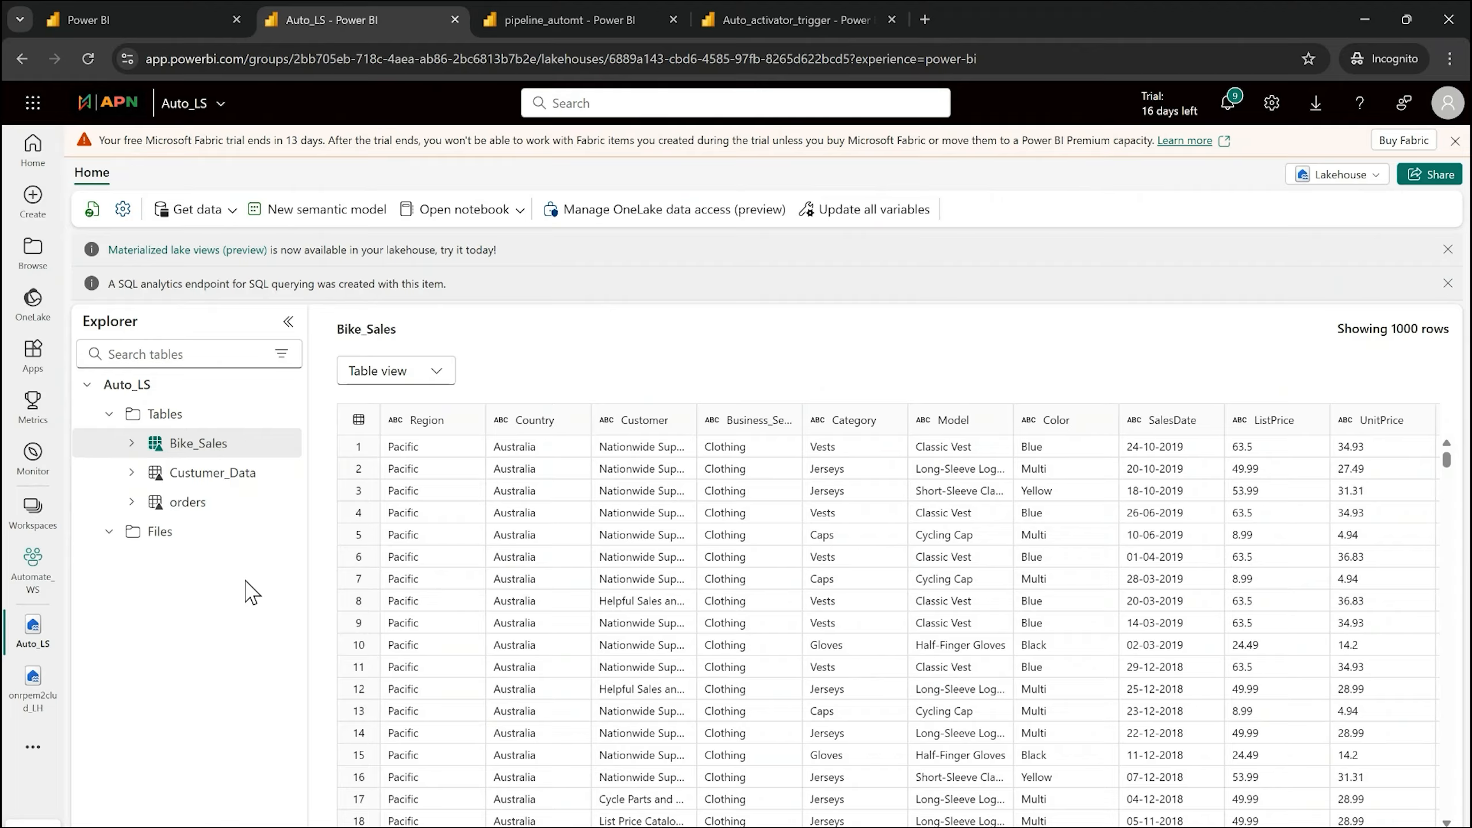
View the internal and external source types offered for a new shortcut in the Files folder of Auto_LS
left_click(284, 533)
left_click(345, 562)
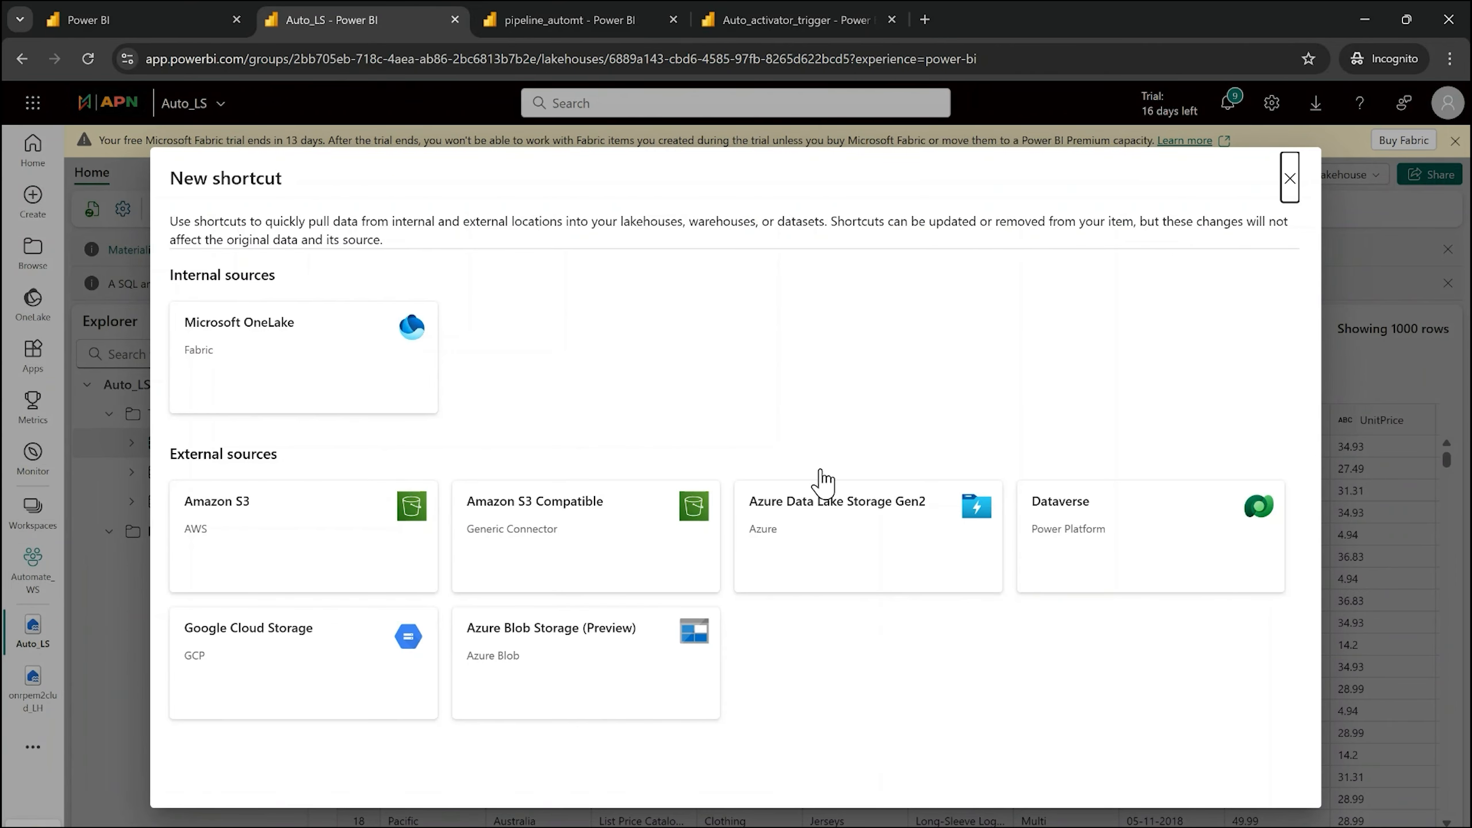
left_click(1291, 180)
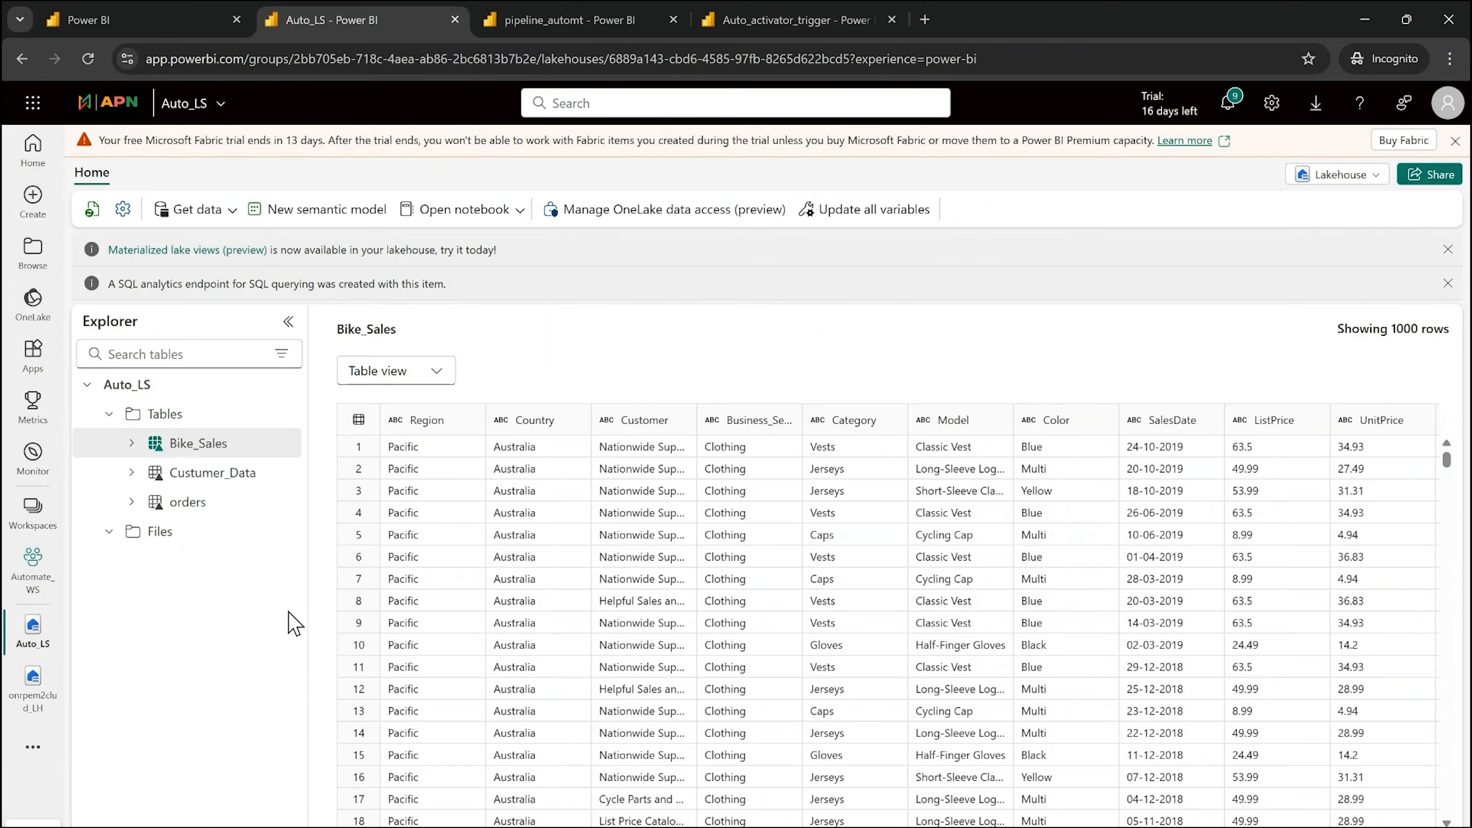
Review the CSV files in the Files folder of Auto_LS, and recheck the Auto_LS alert's analytics and the pipeline
left_click(188, 533)
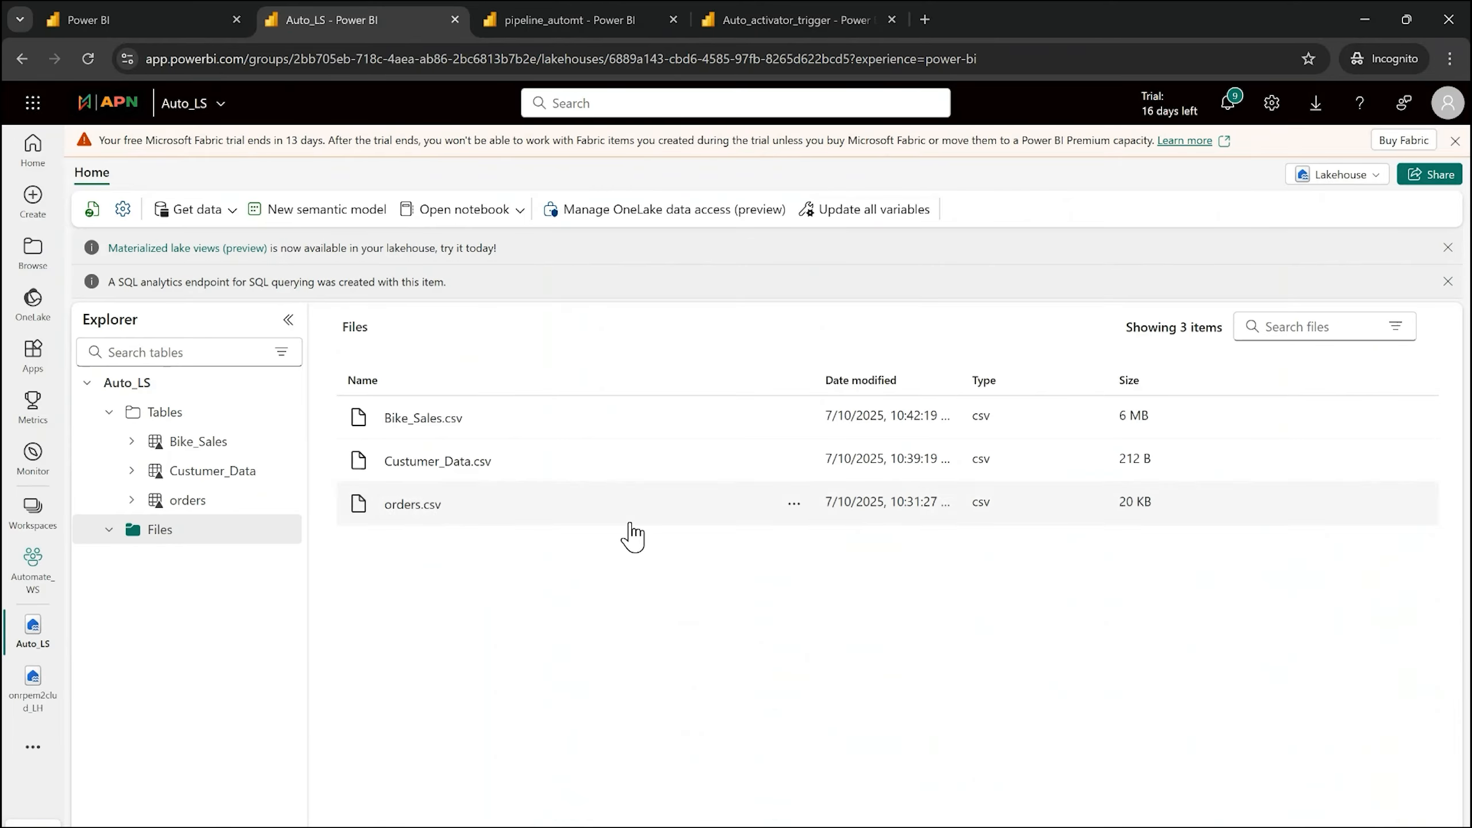
left_click(769, 17)
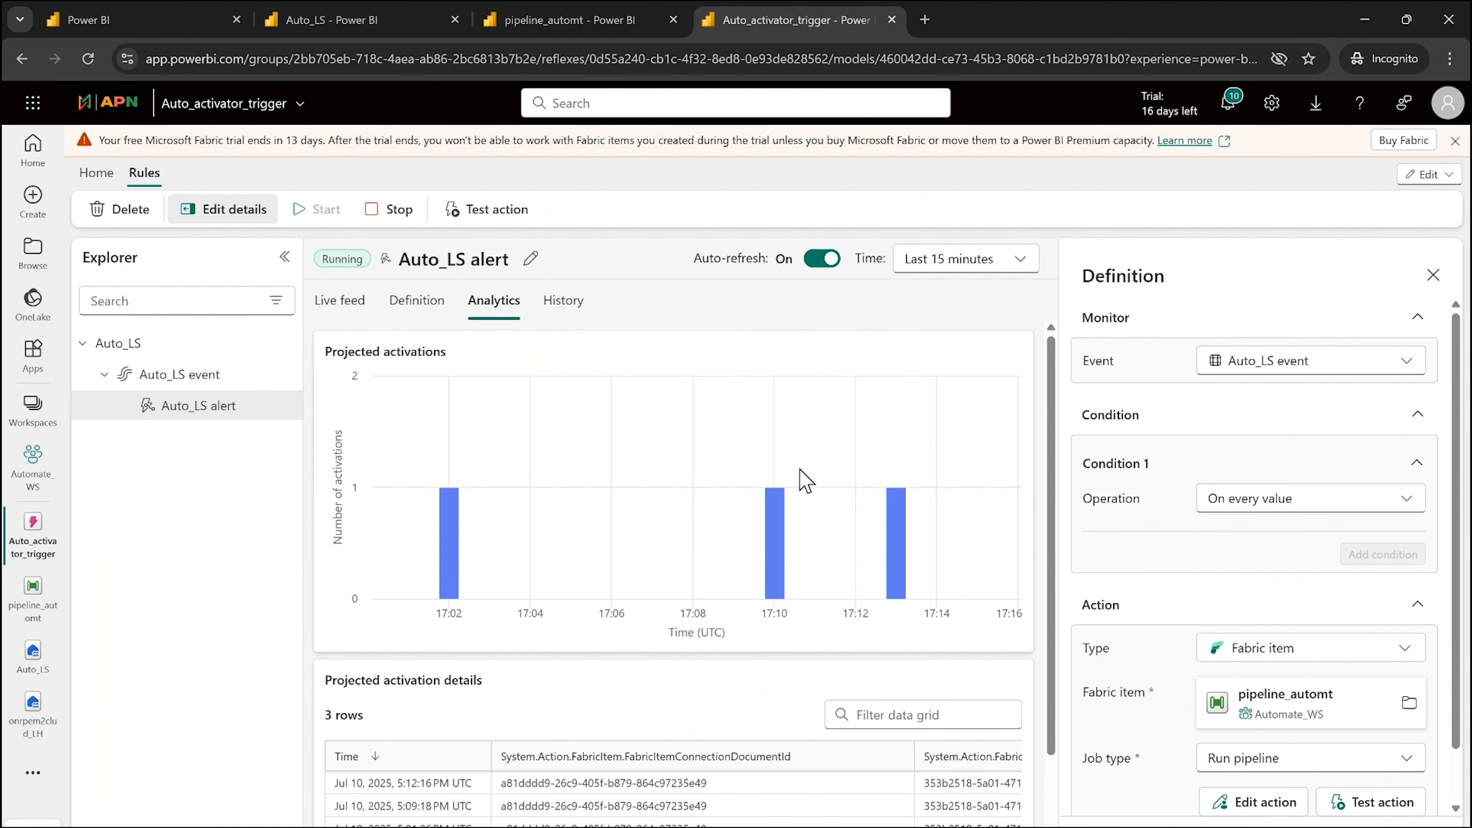
left_click(545, 20)
left_click(351, 19)
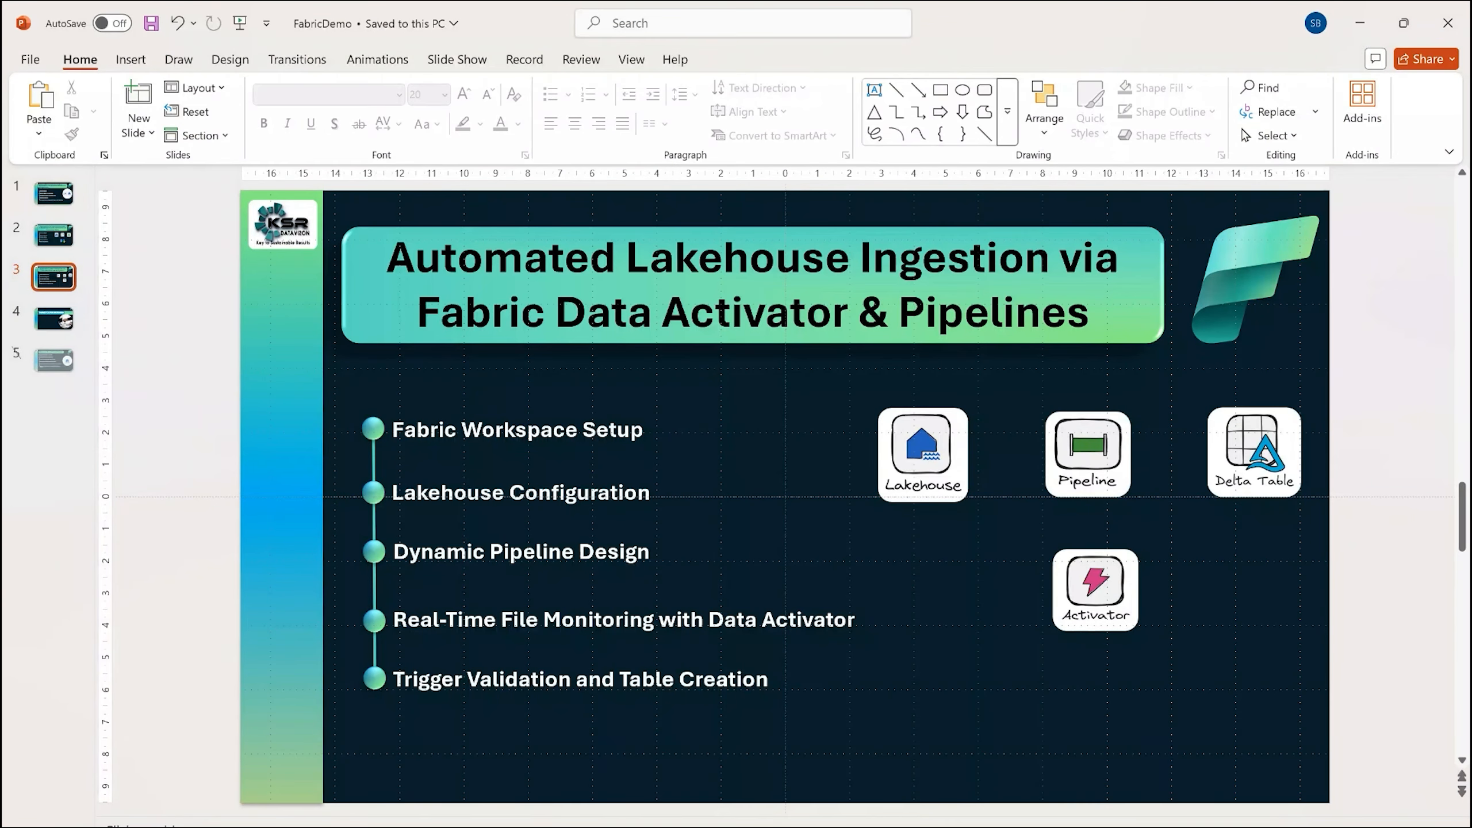
Switch to the FabricDemo presentation in PowerPoint and start the slide show from the Automated Lakehouse Ingestion slide
key("shift+F5")
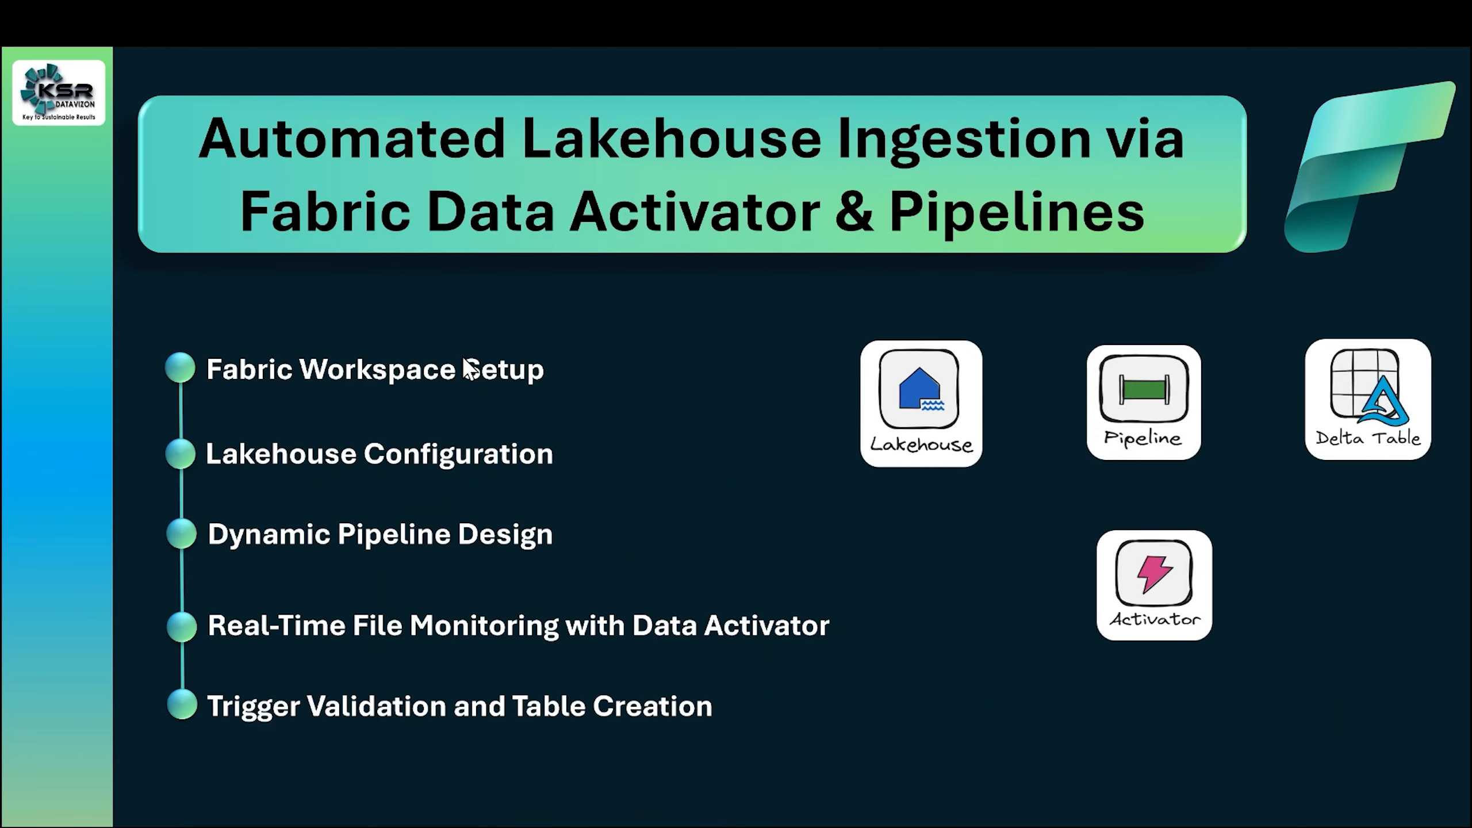